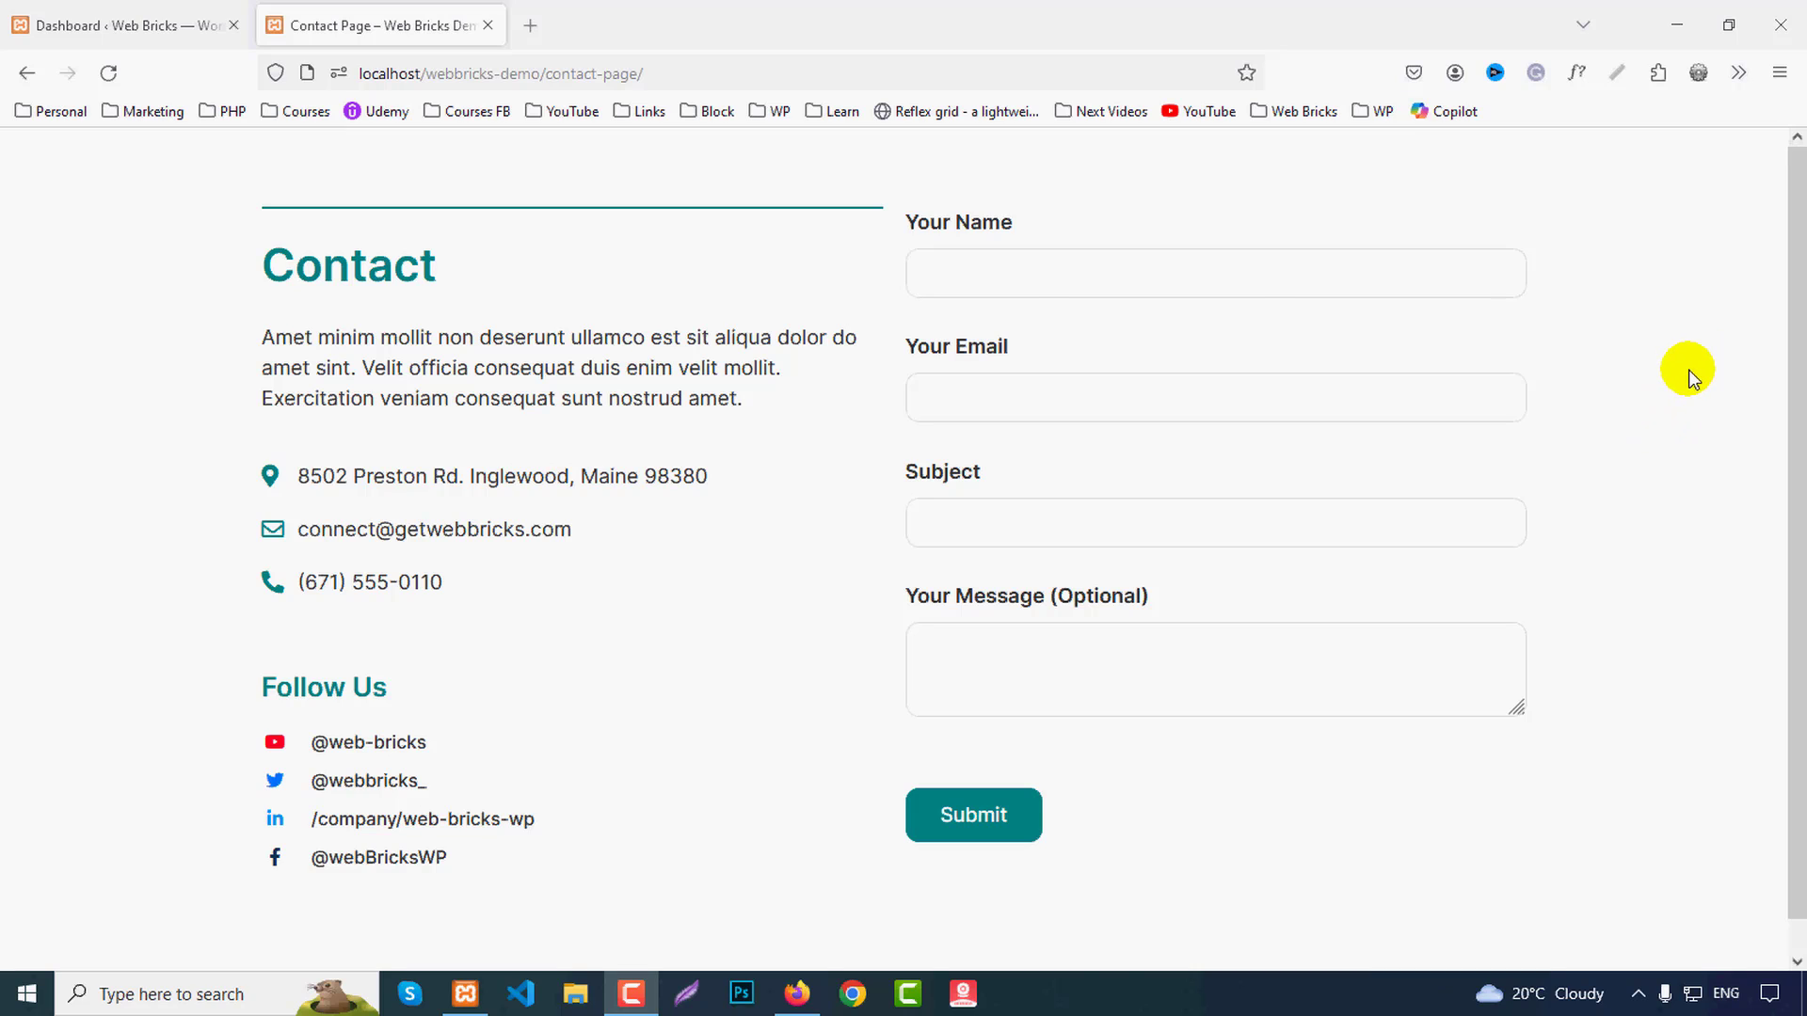
Step: Switch from the Contact Page preview tab to the Web Bricks WordPress admin Dashboard
click(37, 23)
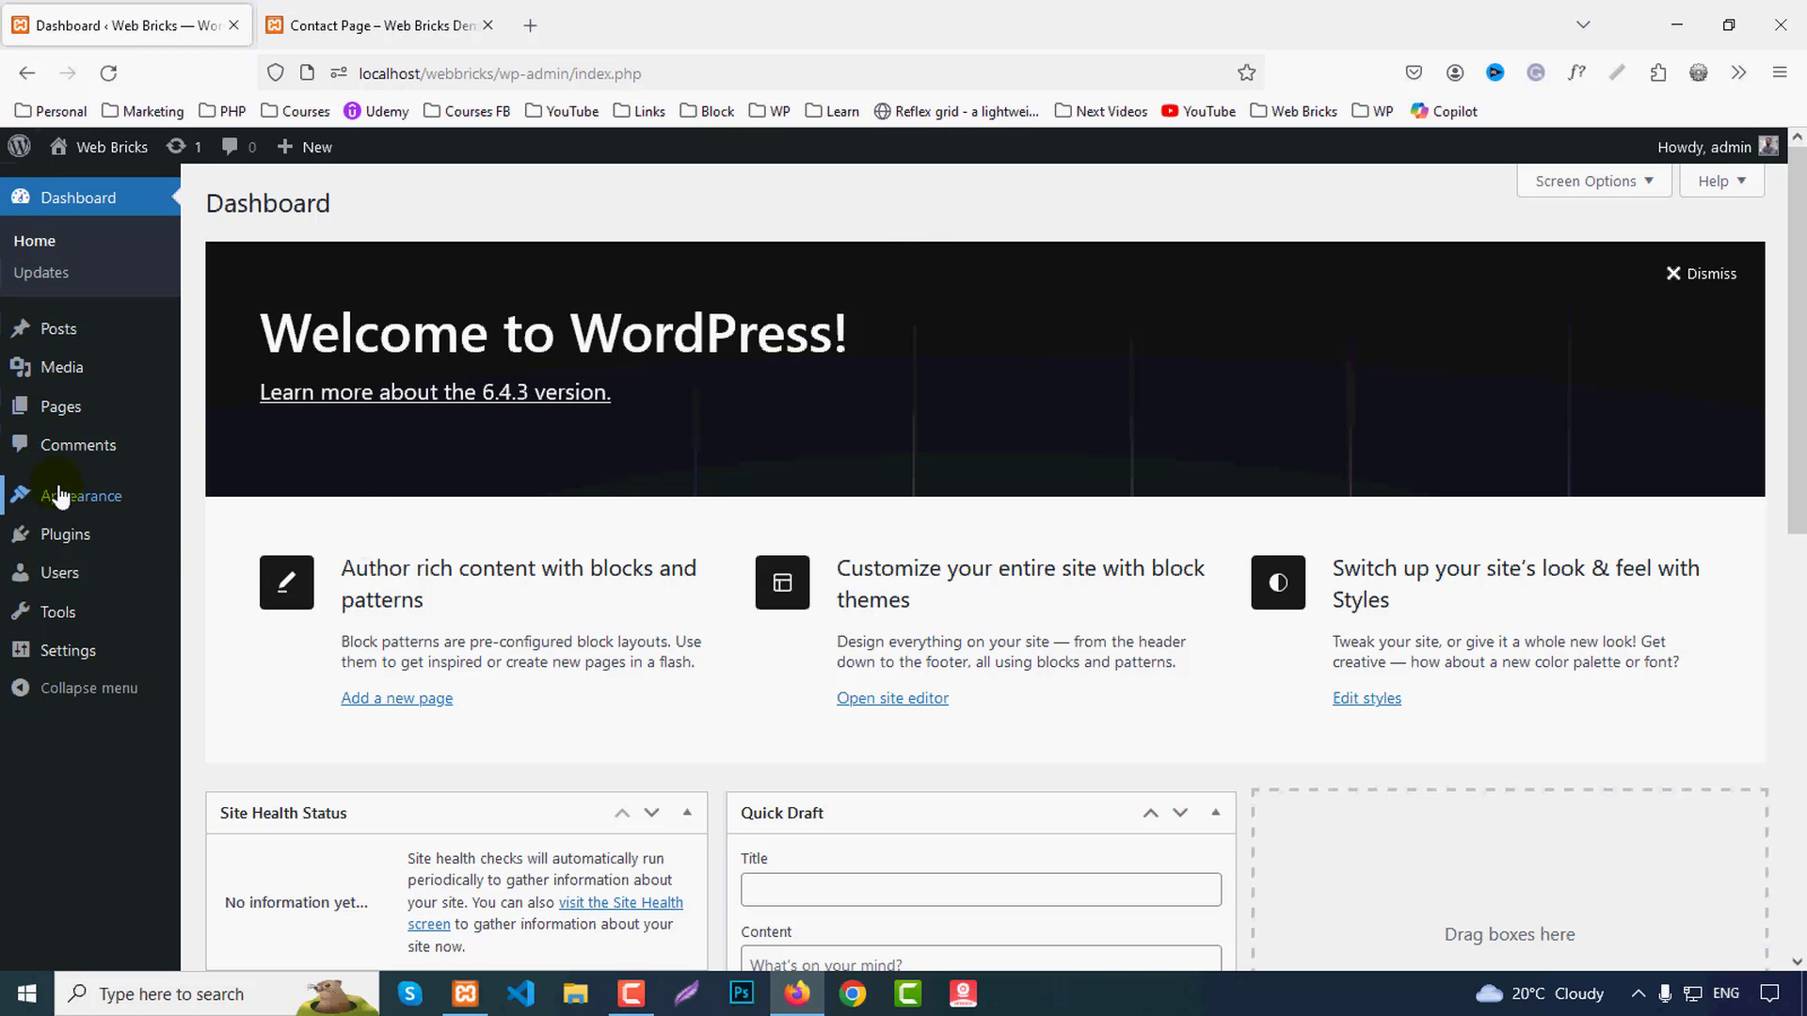
Step: Install the Hello Elementor theme from Appearance > Themes > Add New Theme and activate it
mouse_move(85, 496)
click(226, 509)
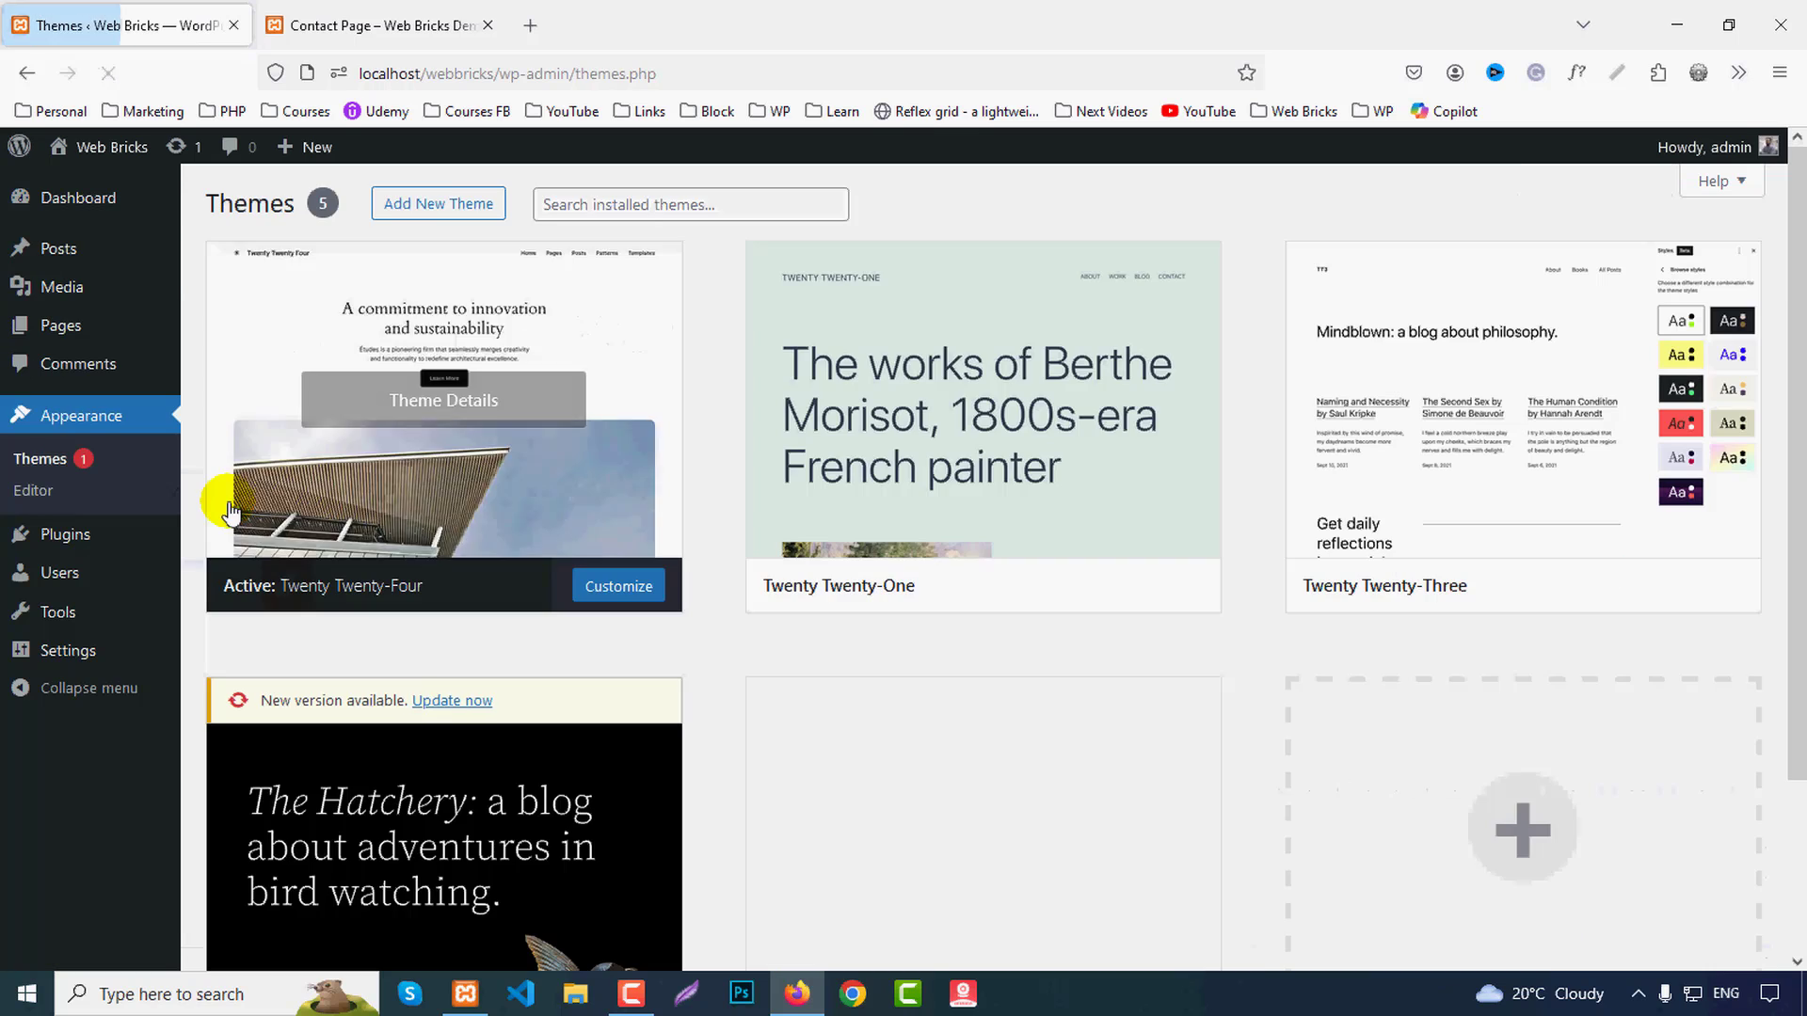
click(417, 205)
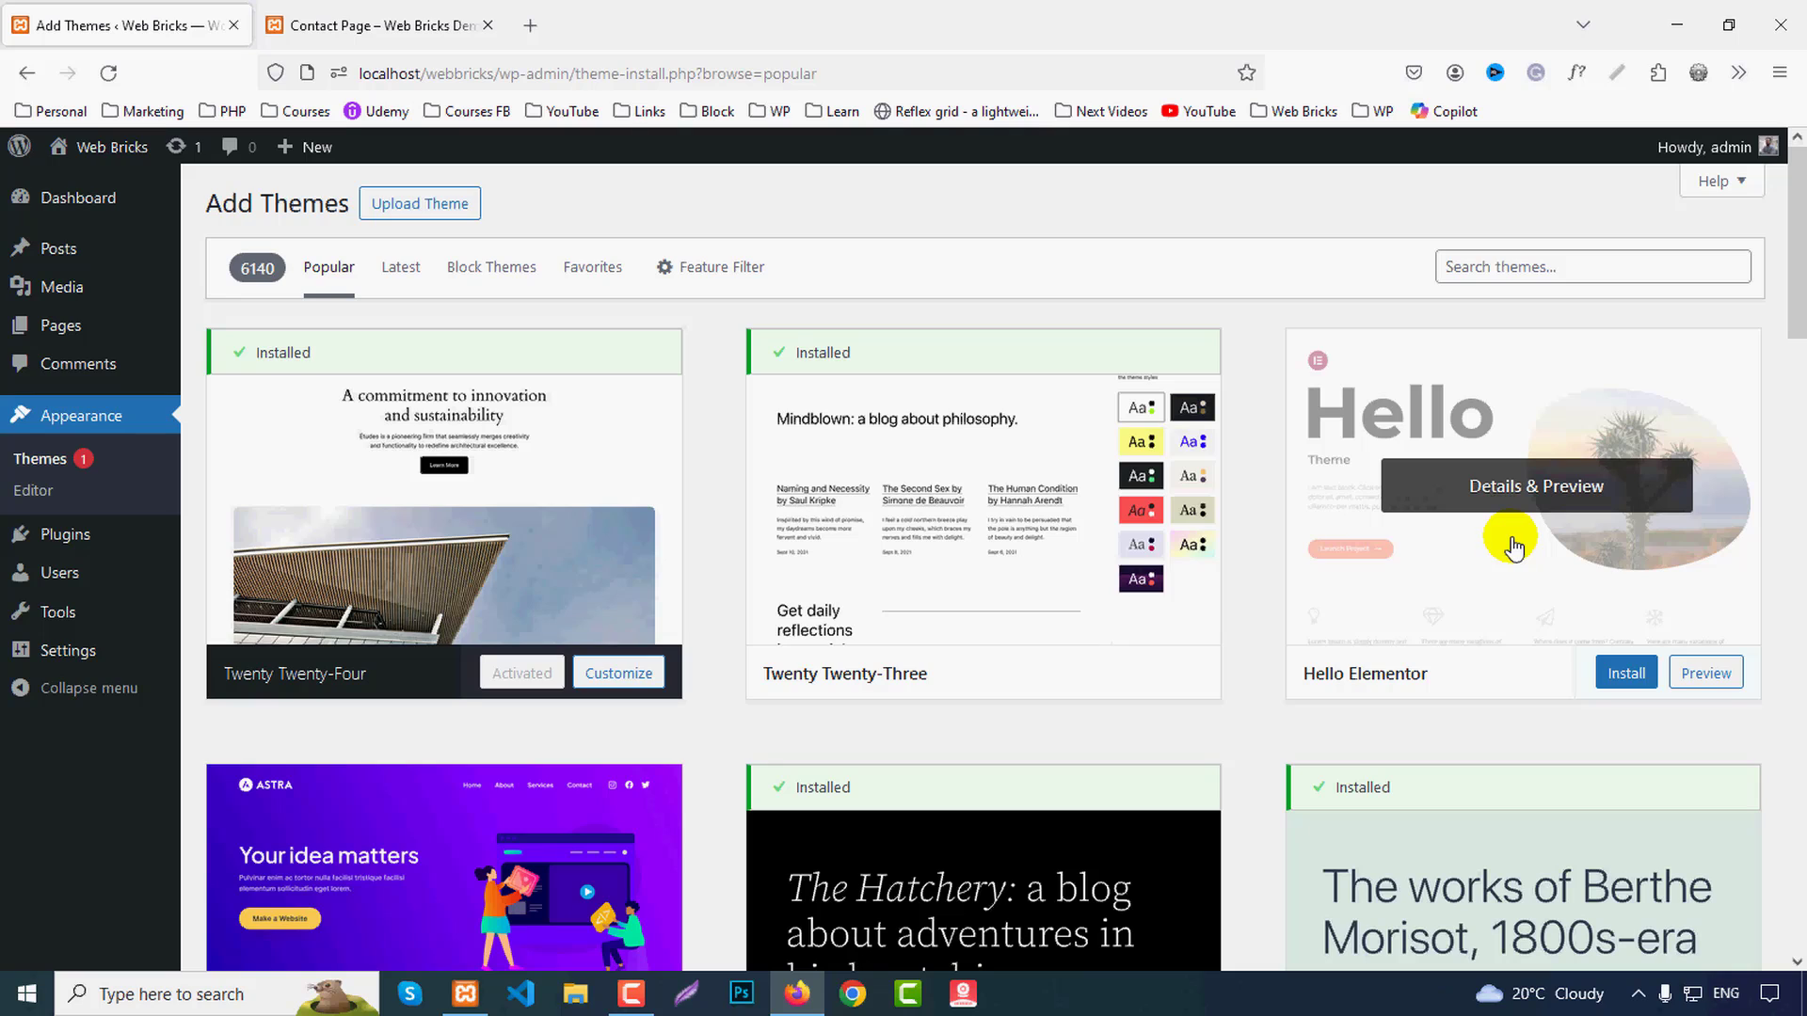
click(1624, 683)
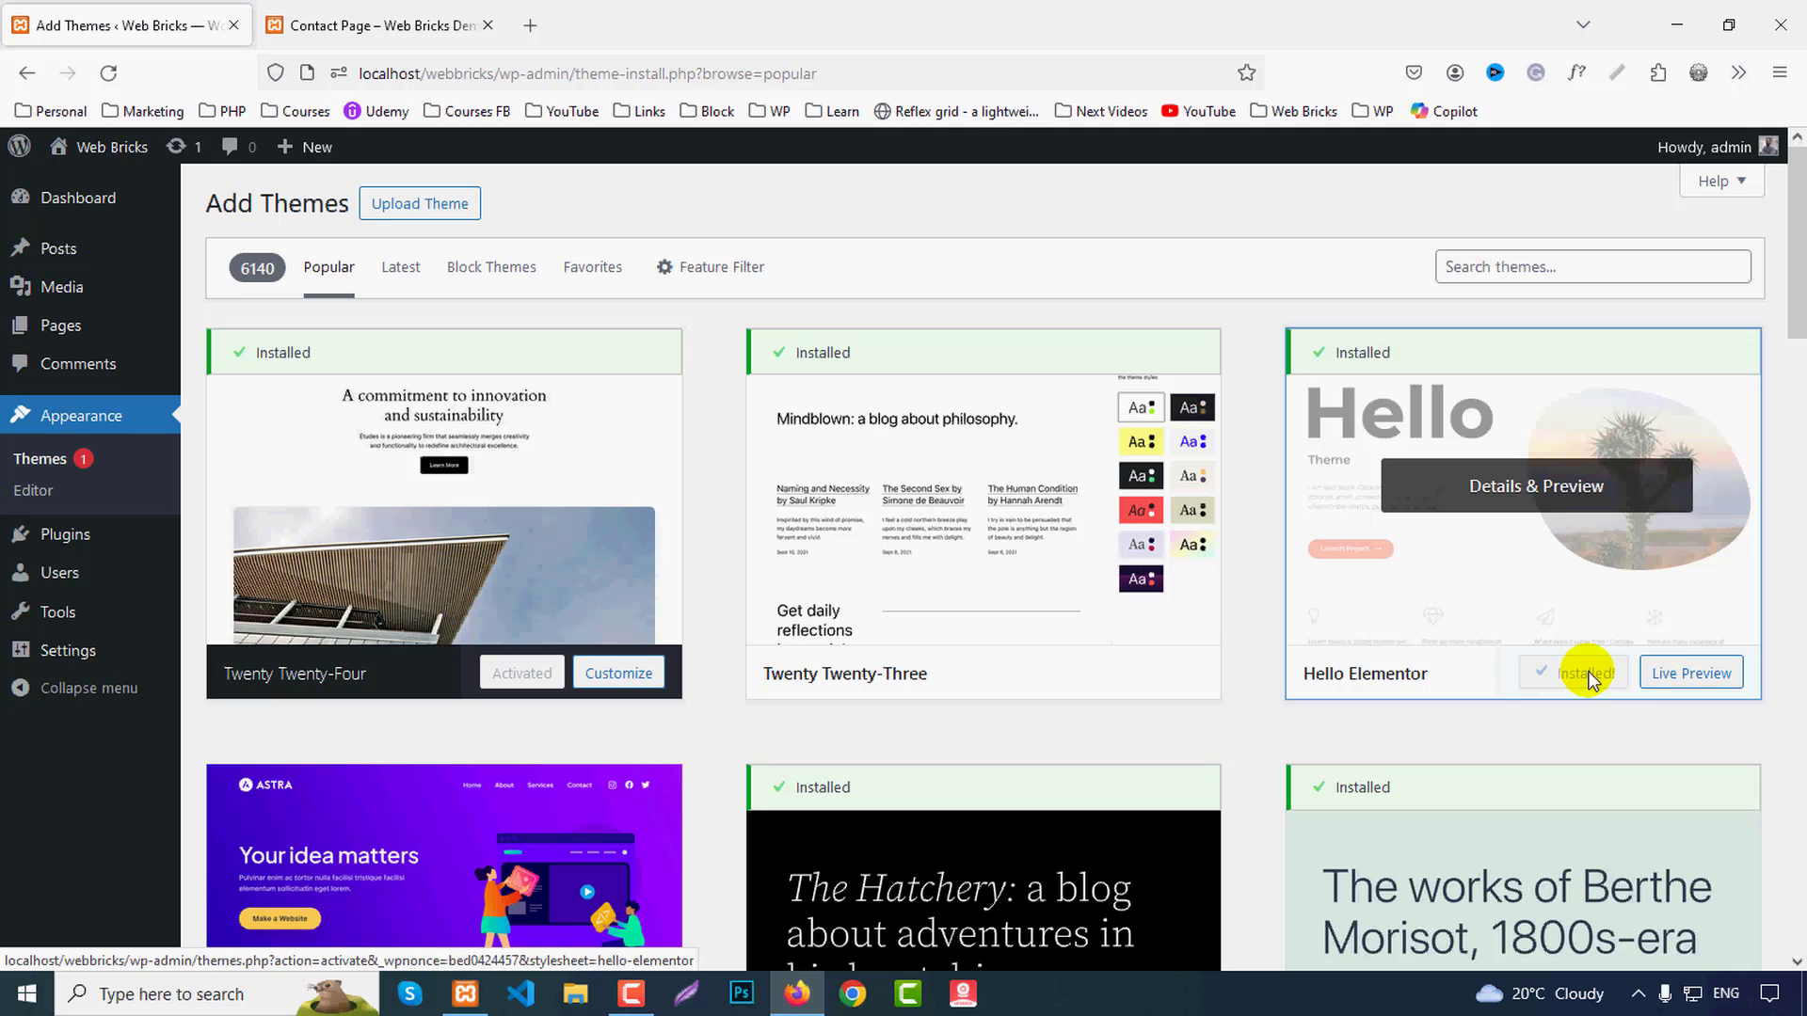
click(1590, 673)
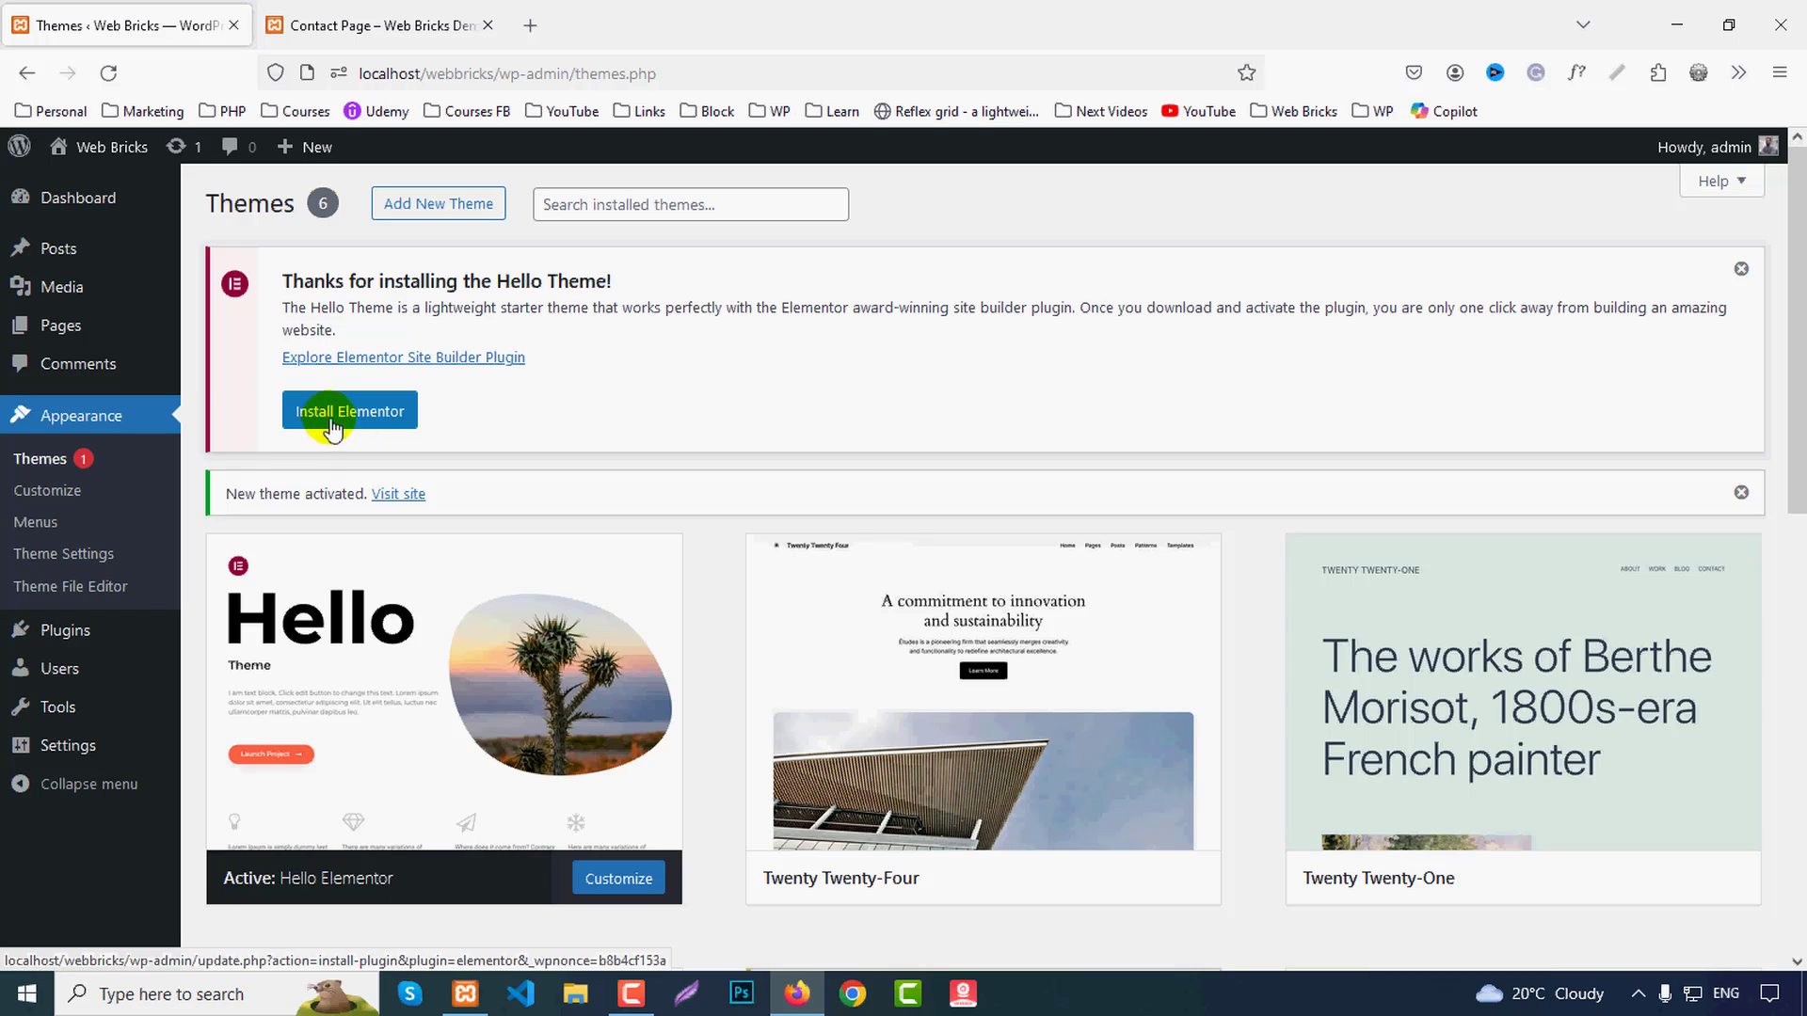
Step: Install and activate Elementor Website Builder 3.19.0 from the Hello theme notice
click(381, 423)
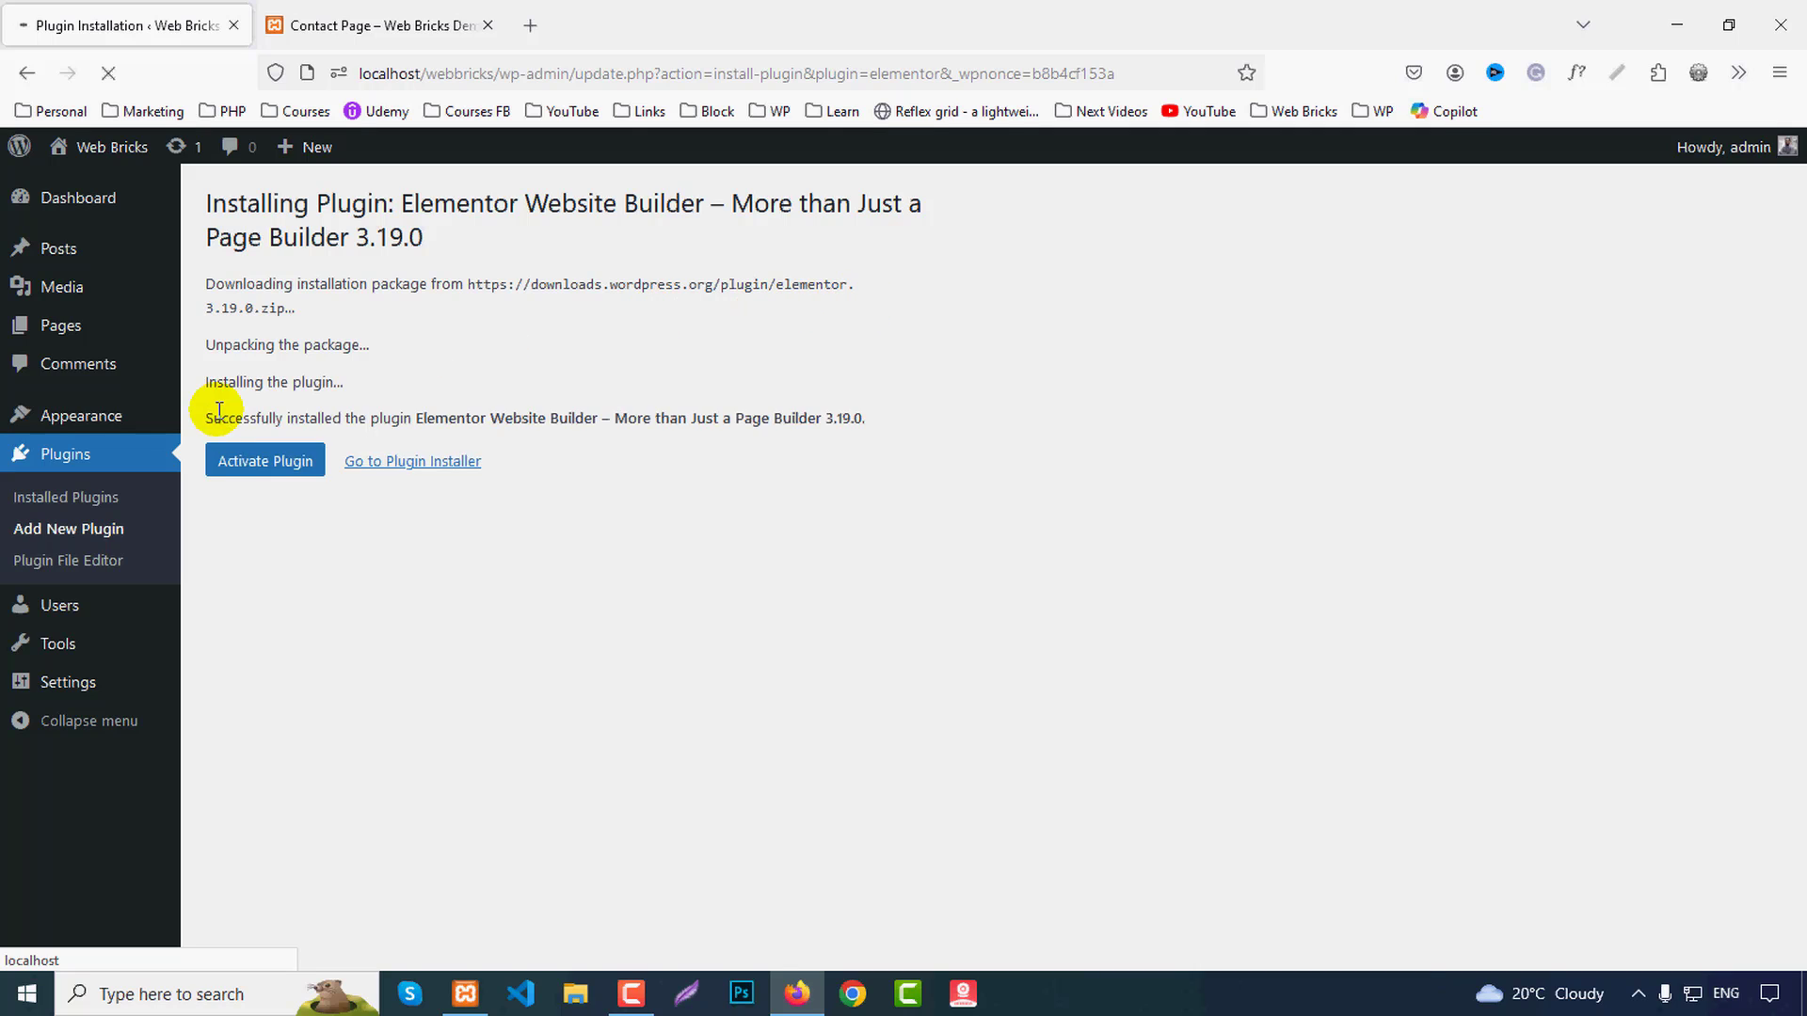
click(234, 468)
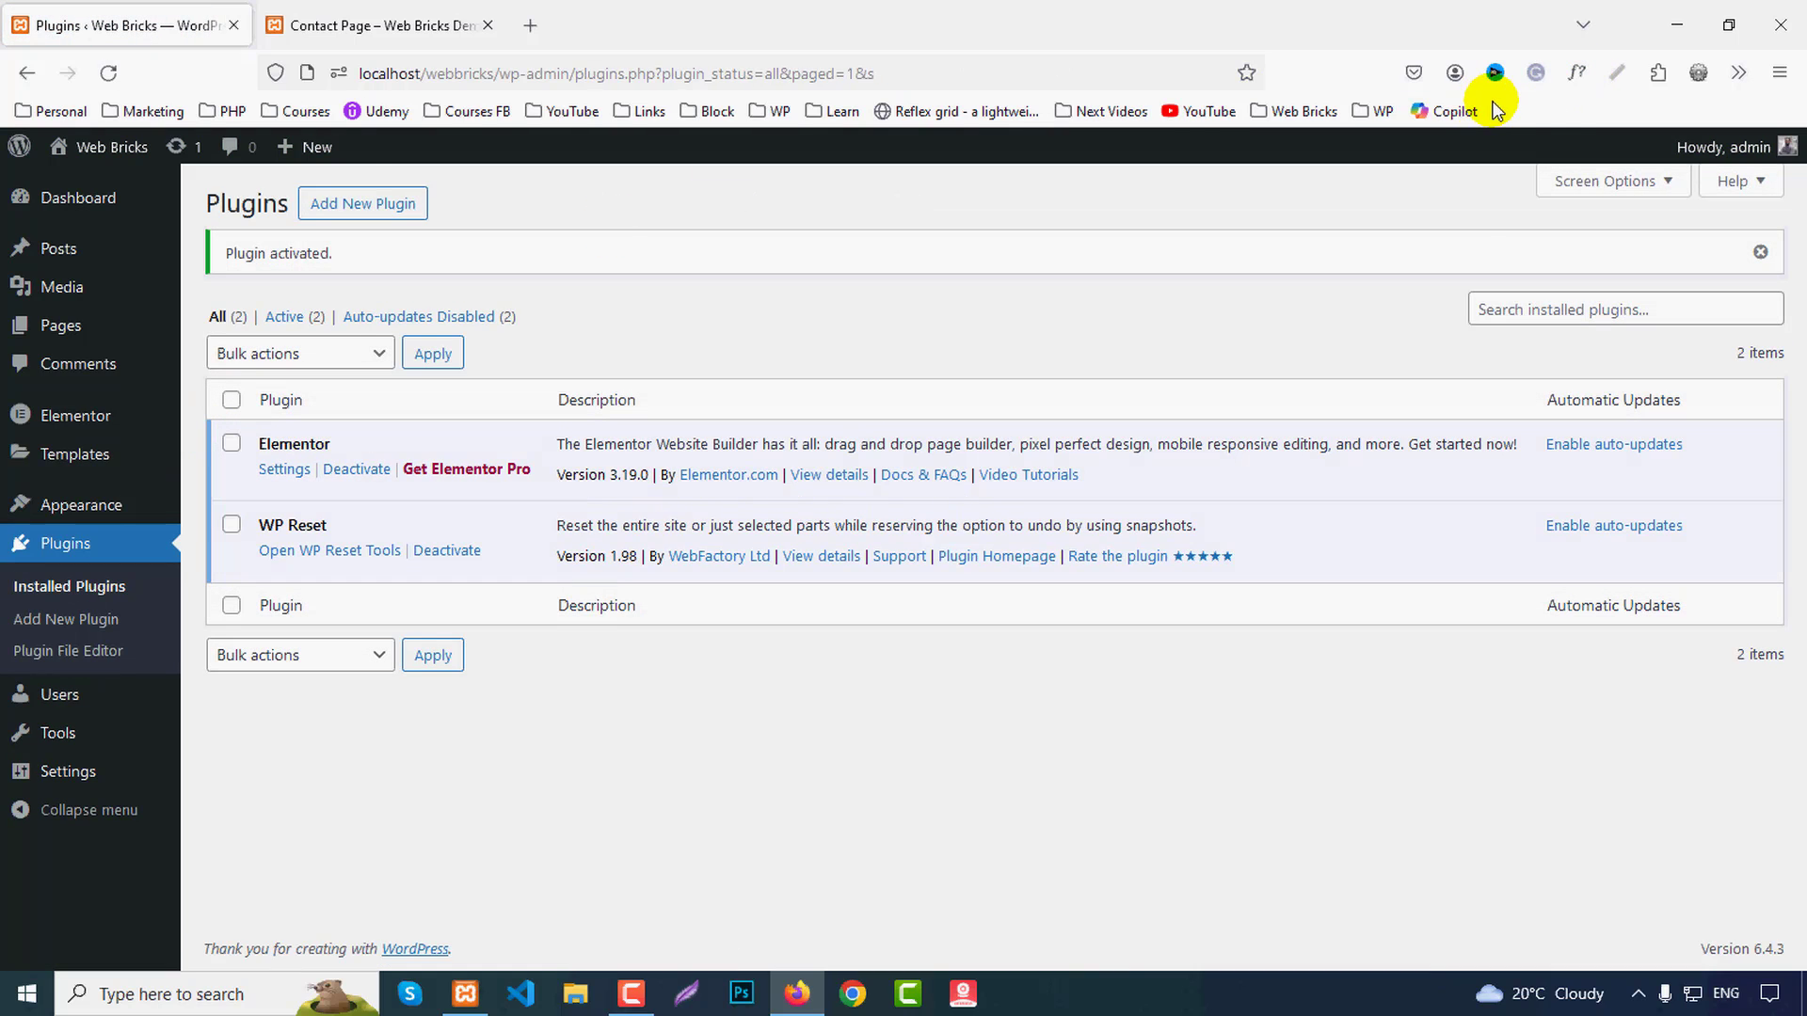
middle_click(85, 623)
Step: Search plugins for 'web bricks', install and activate Web Bricks Addons for Elementor, then close that tab
drag(415, 14, 516, 69)
click(1544, 269)
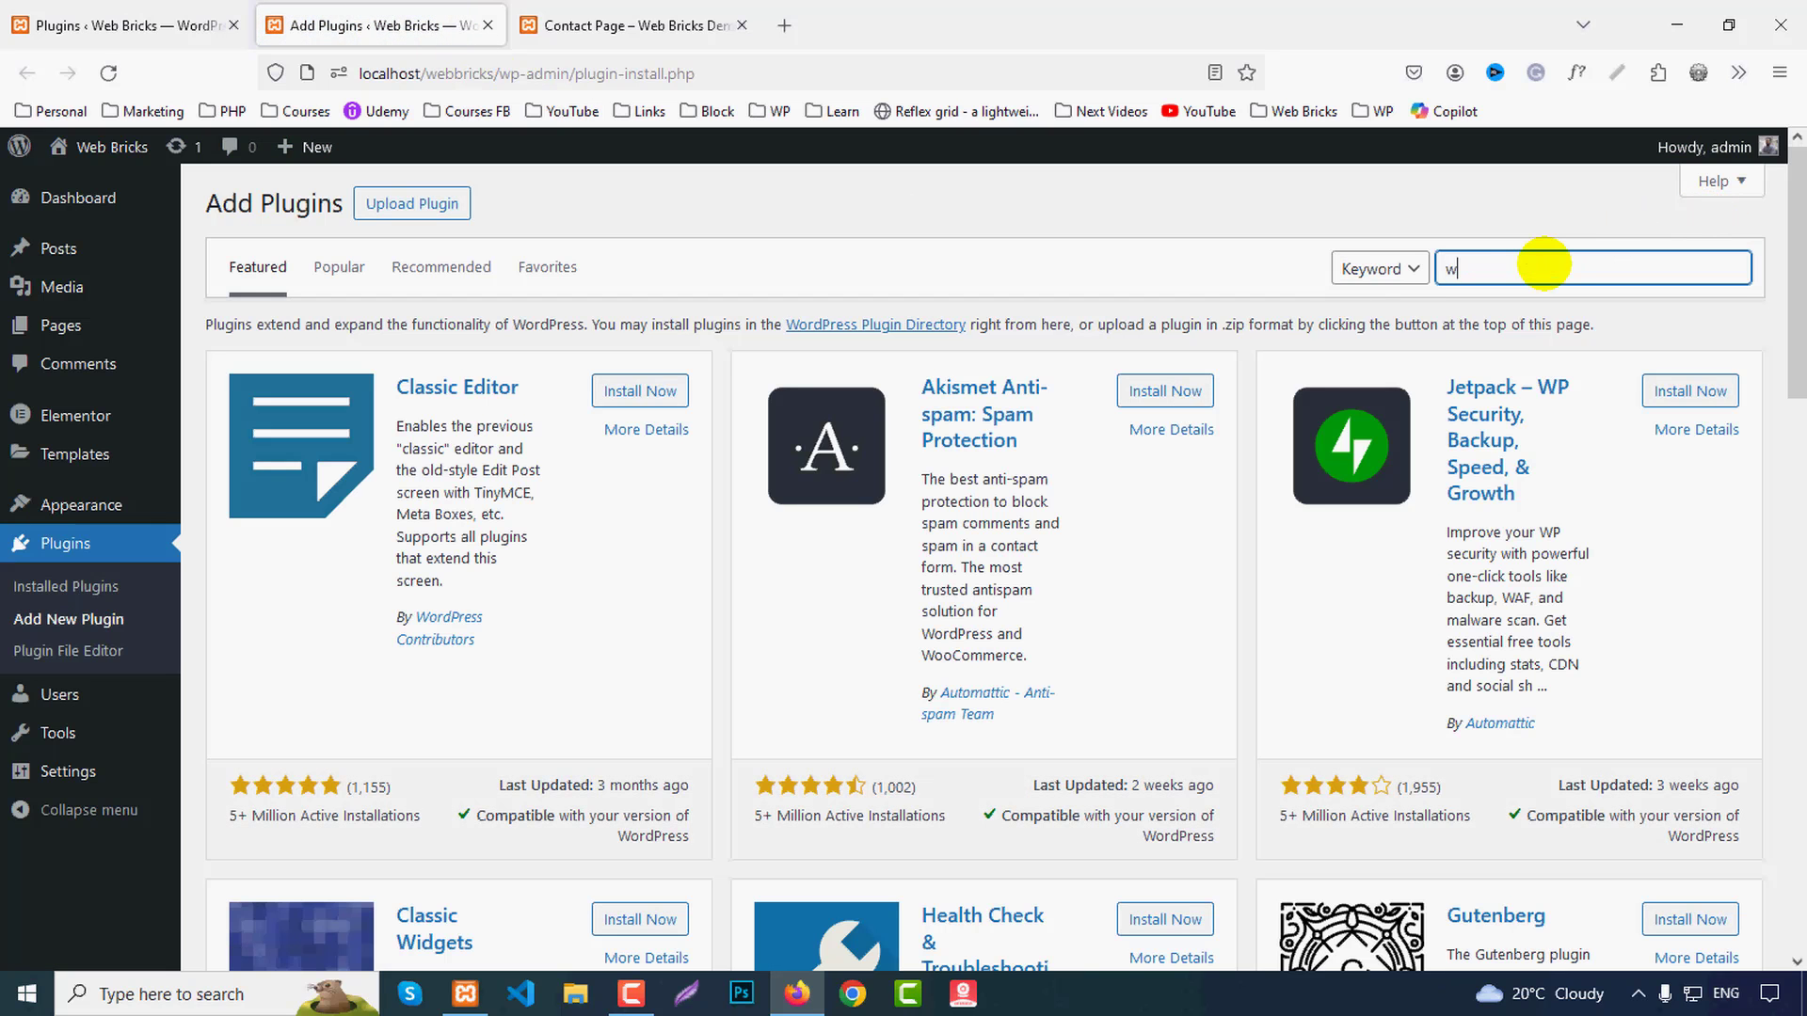
text(web bricks)
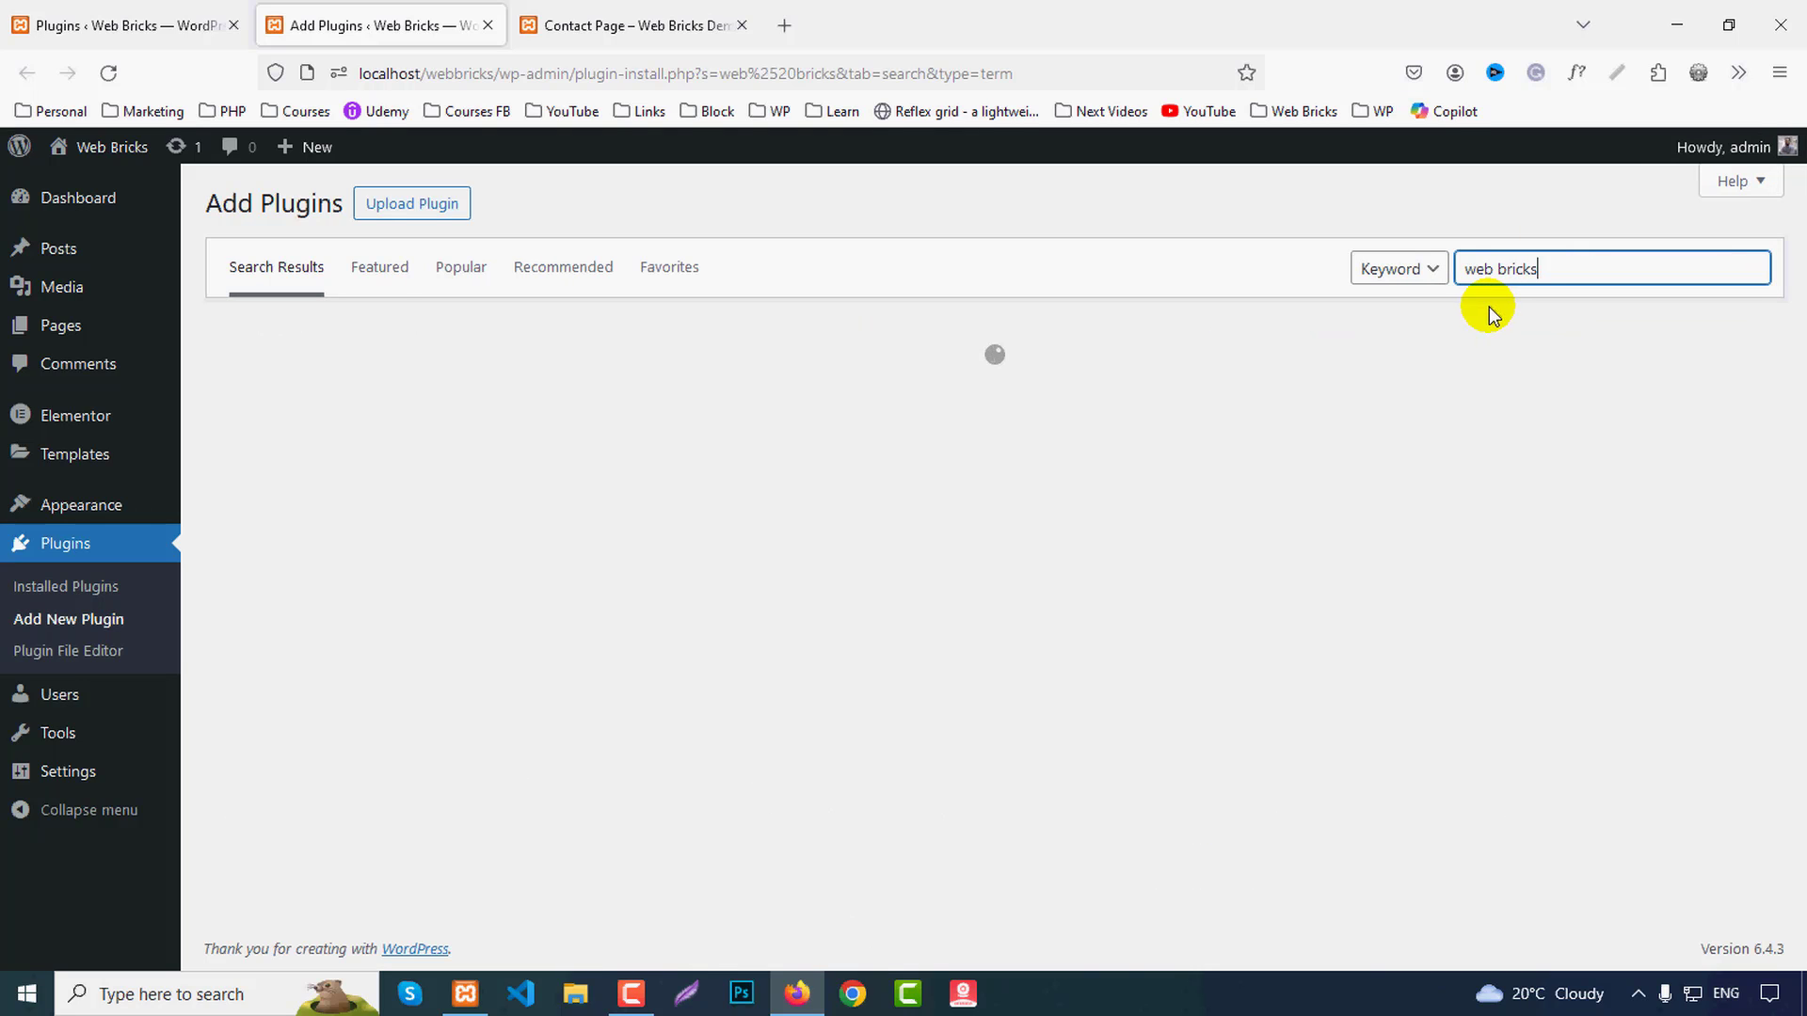
scroll(645, 617, down, 3)
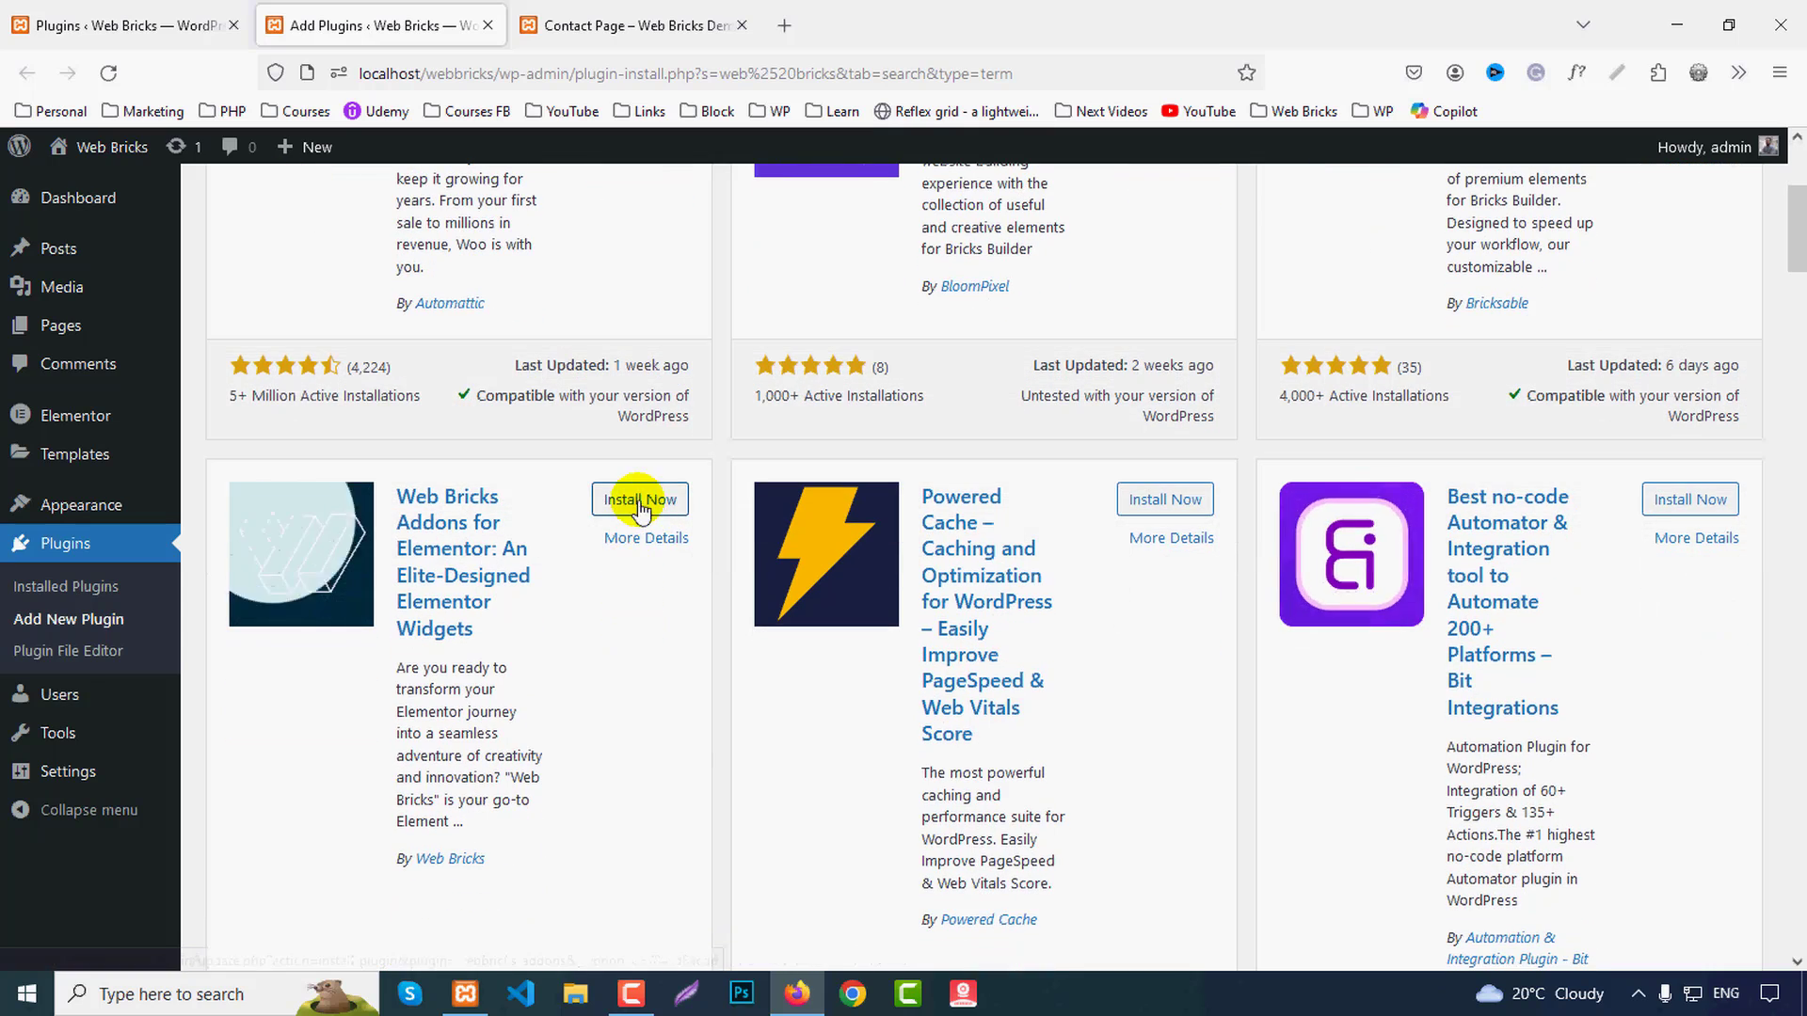
scroll(649, 583, down, 3)
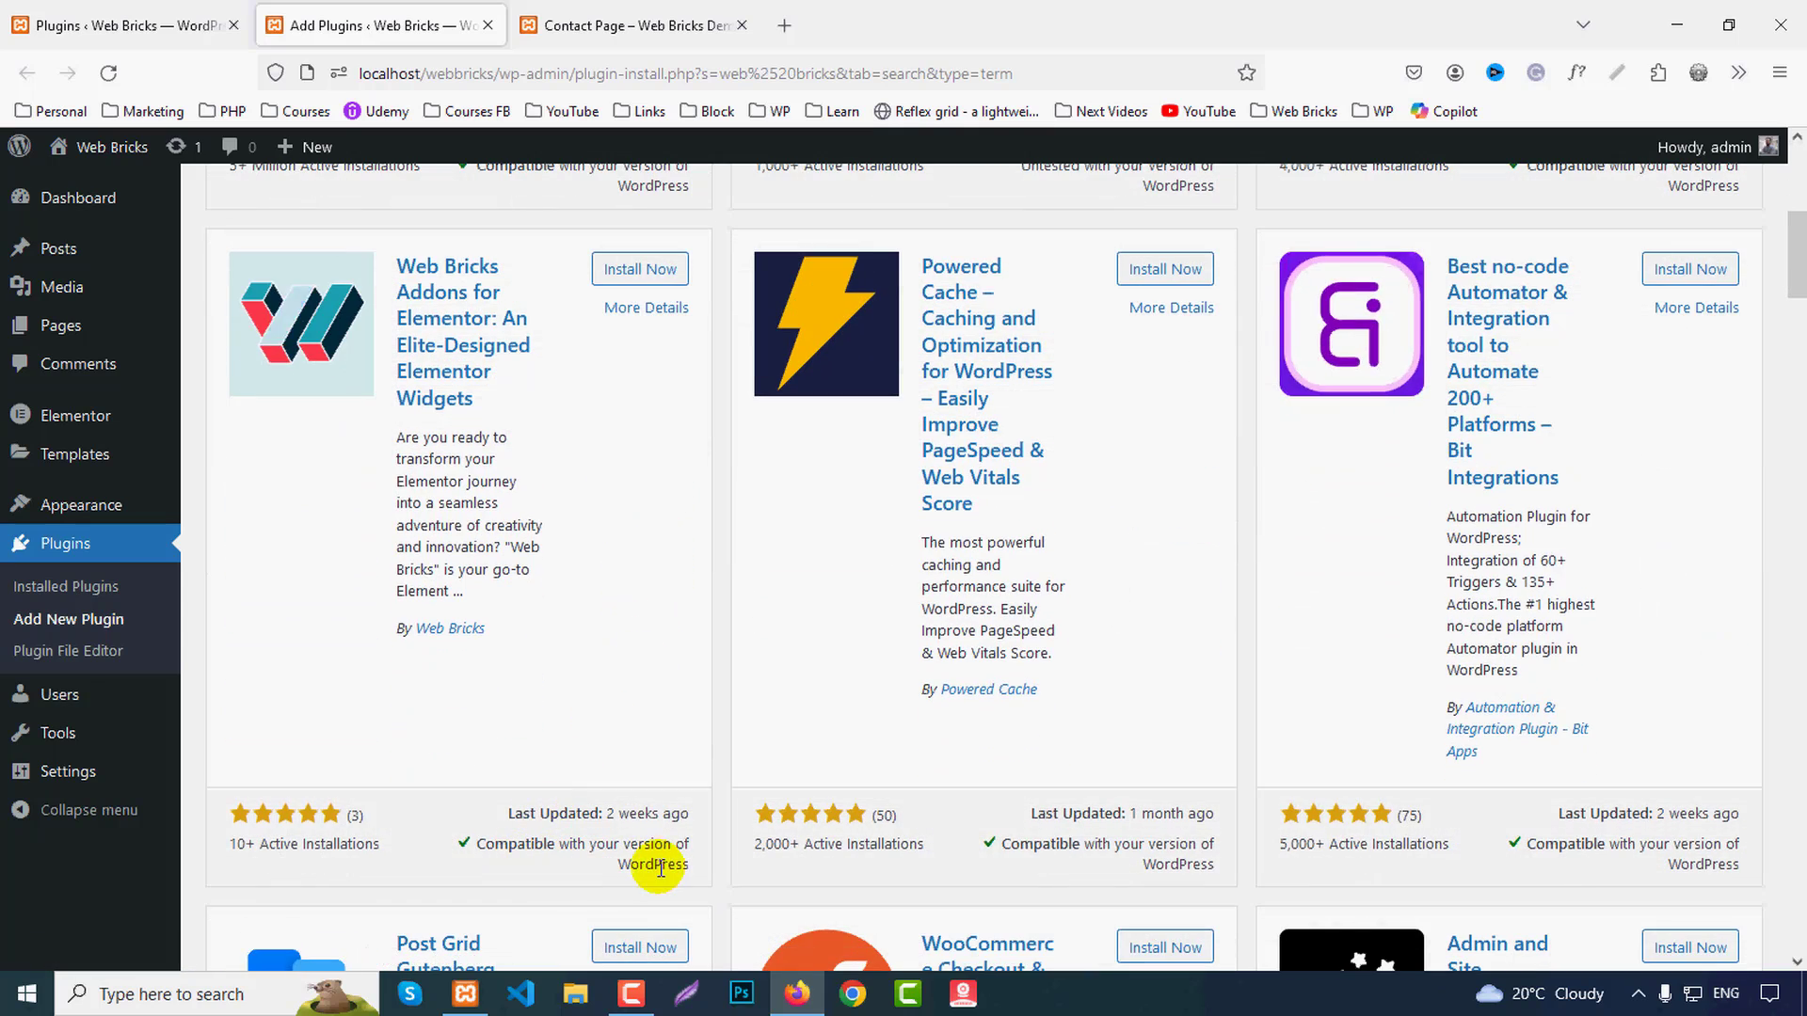
scroll(604, 783, up, 2)
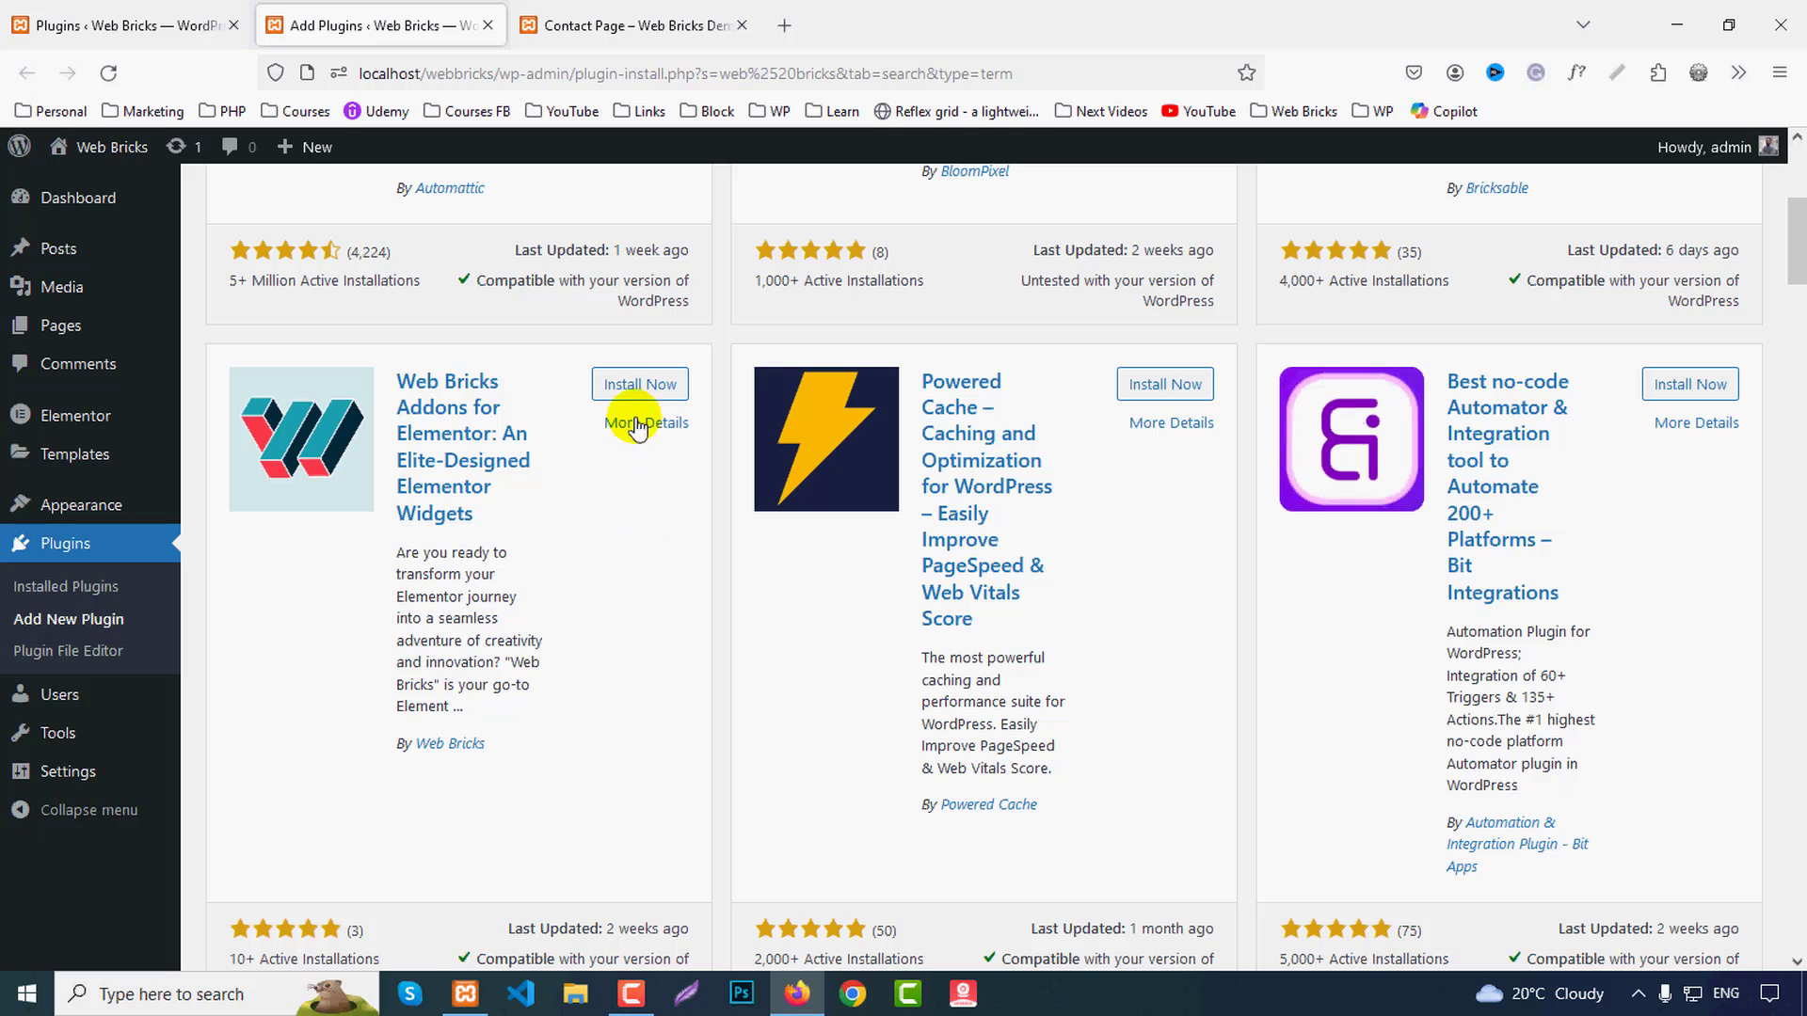
click(636, 390)
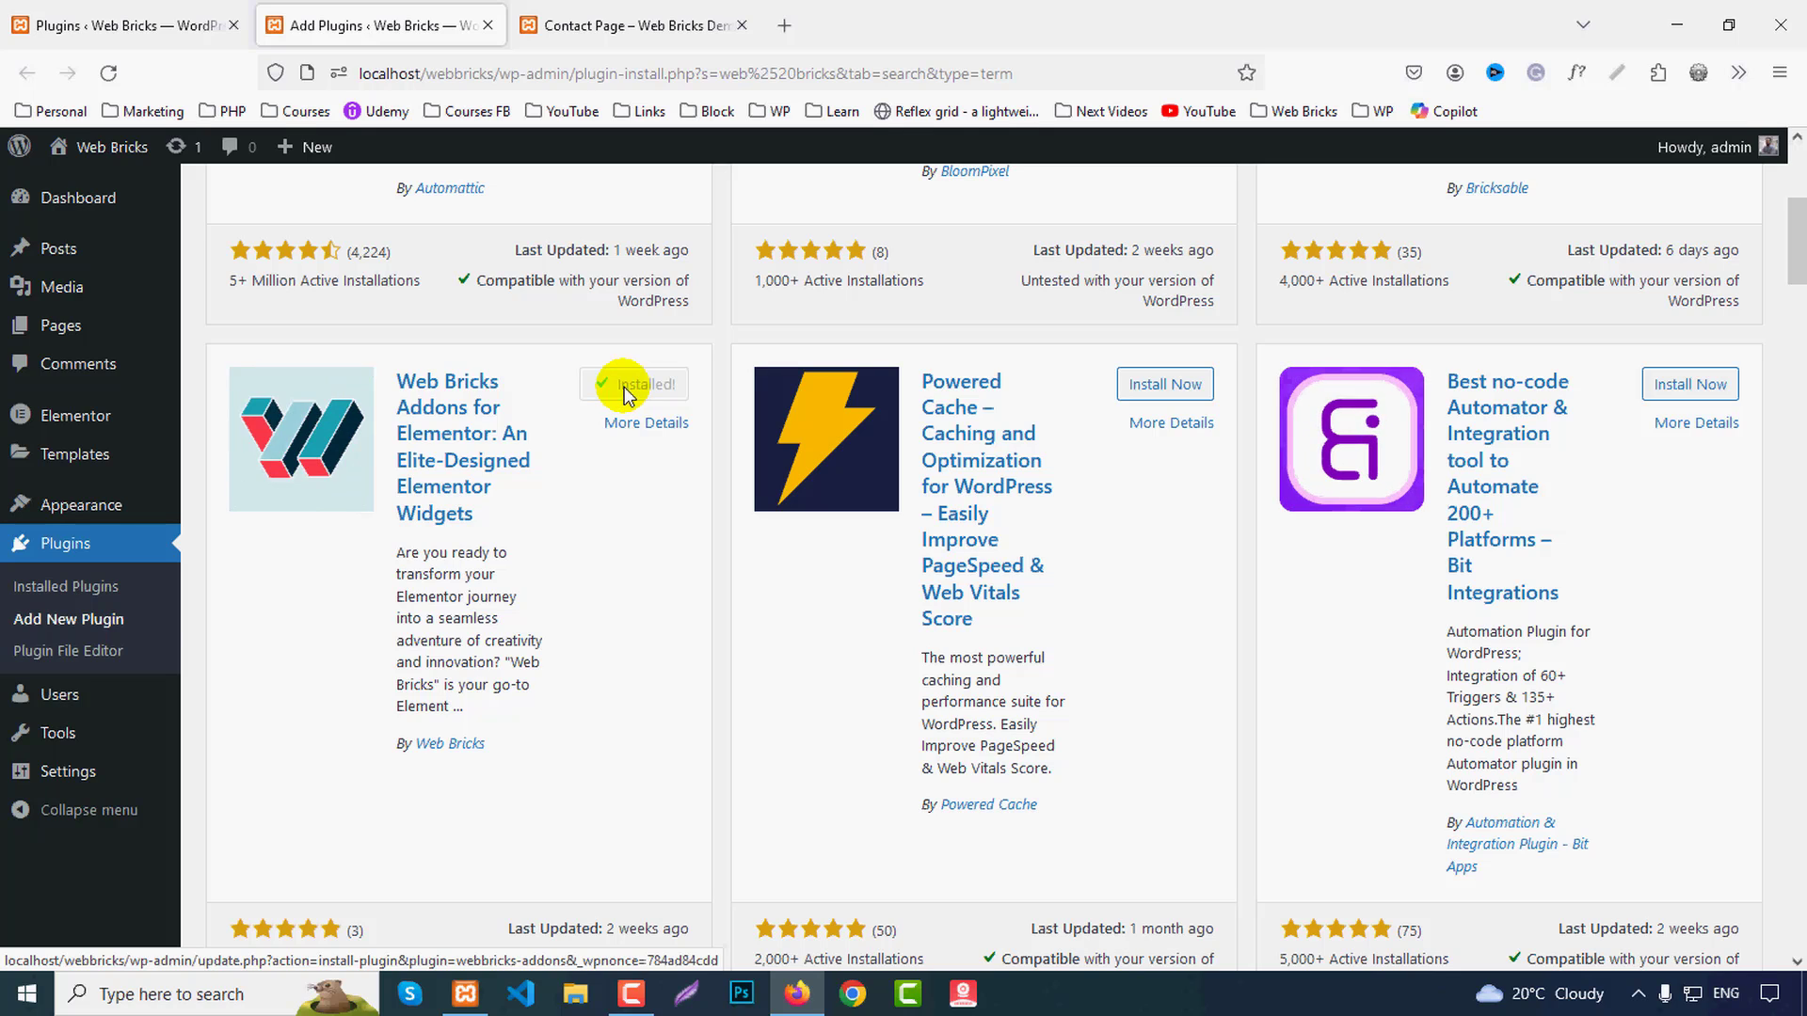
click(648, 395)
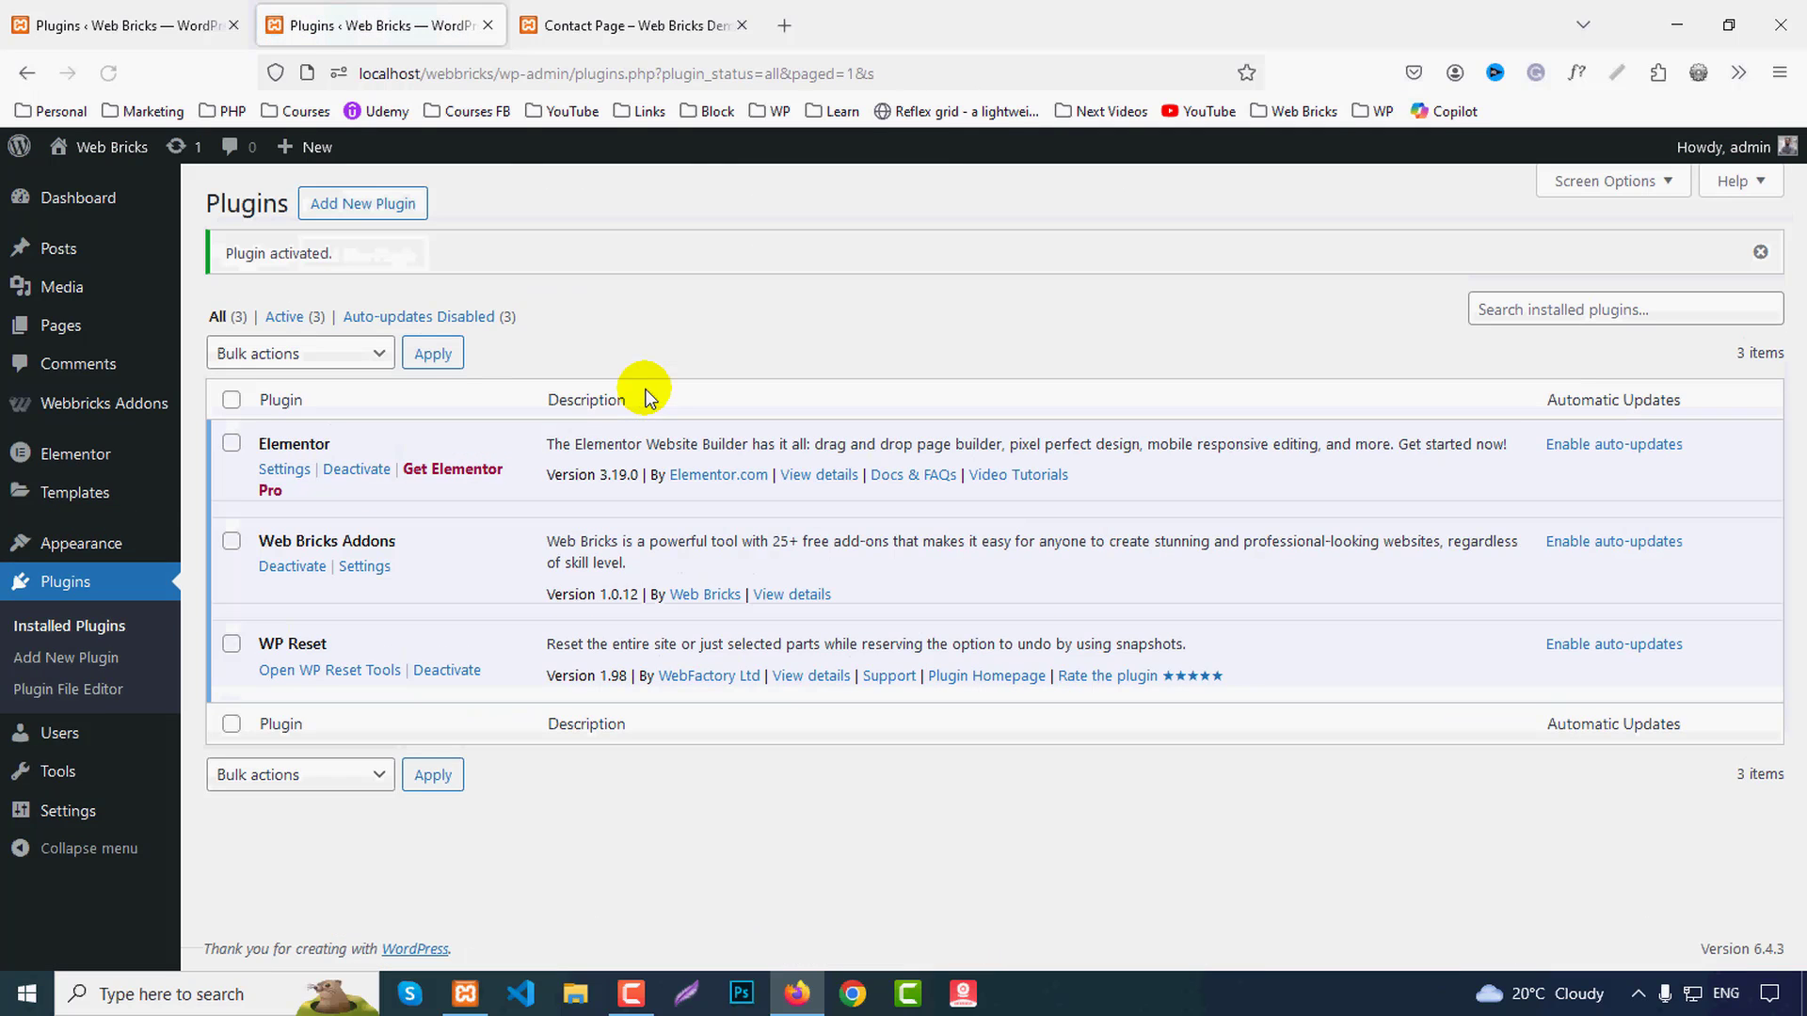
click(488, 25)
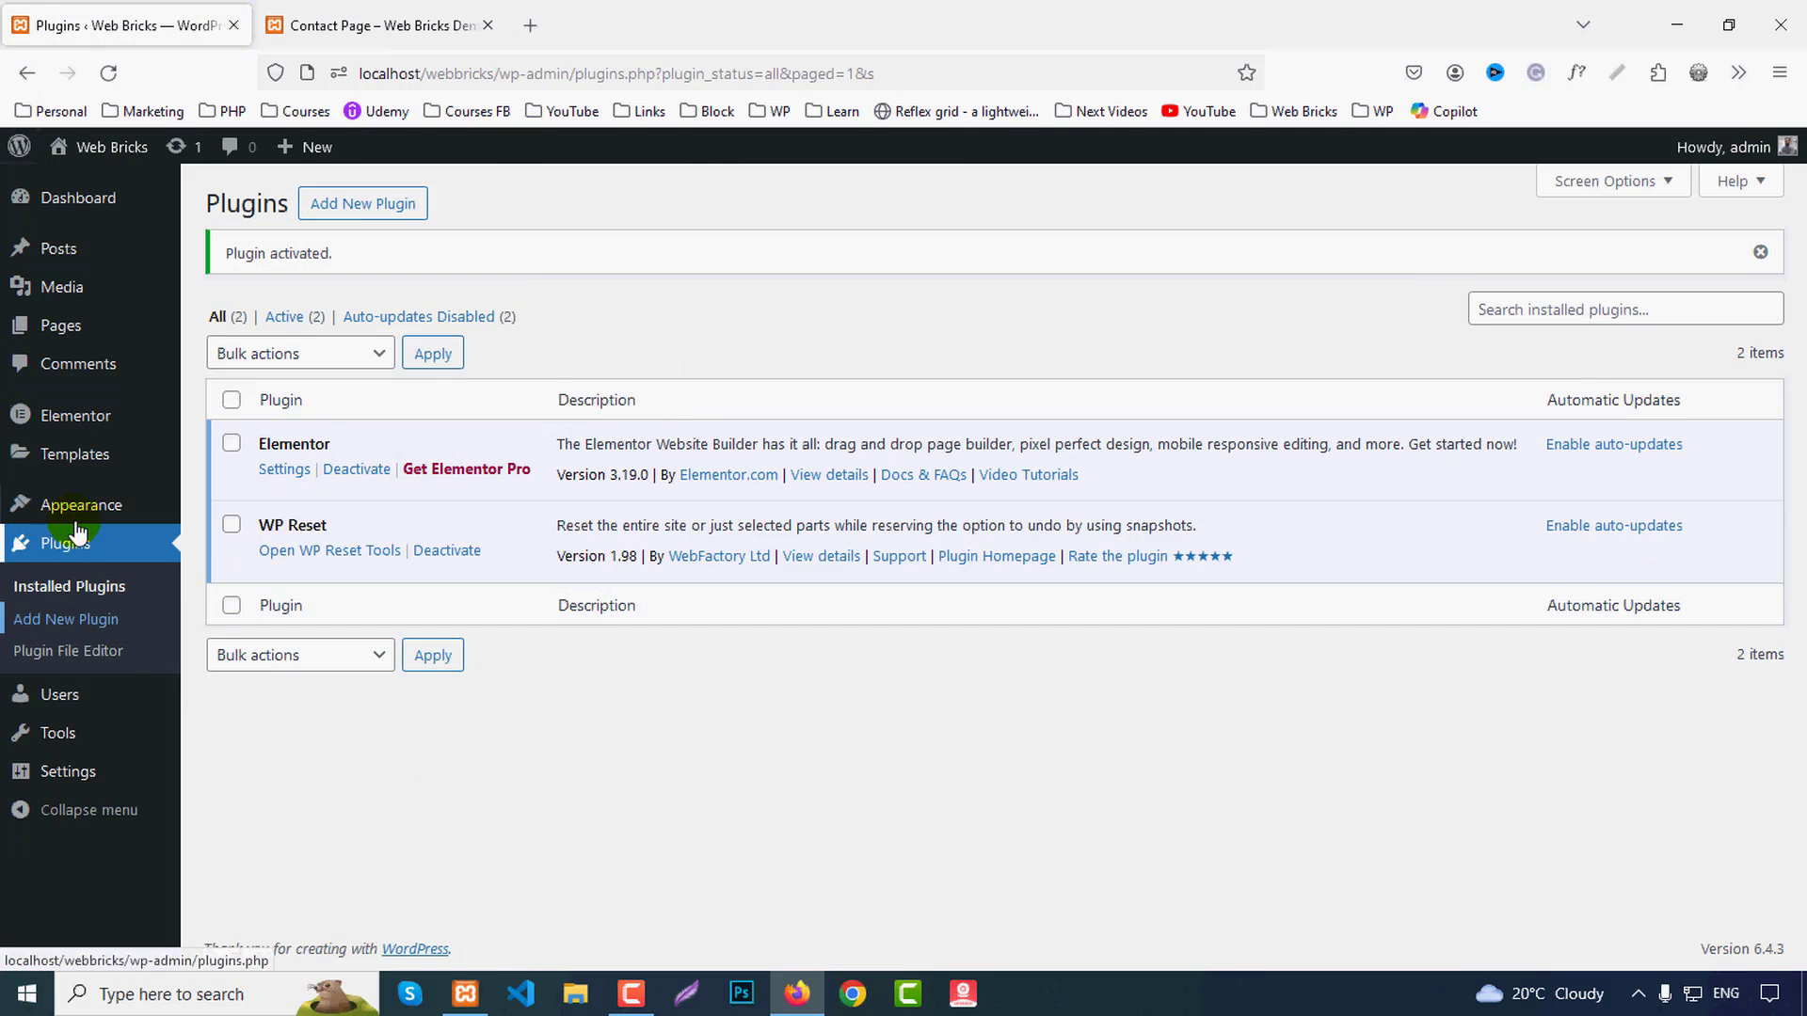
Step: Set Load Font Awesome 4 Support to Yes in Elementor's Advanced settings and save
mouse_move(84, 423)
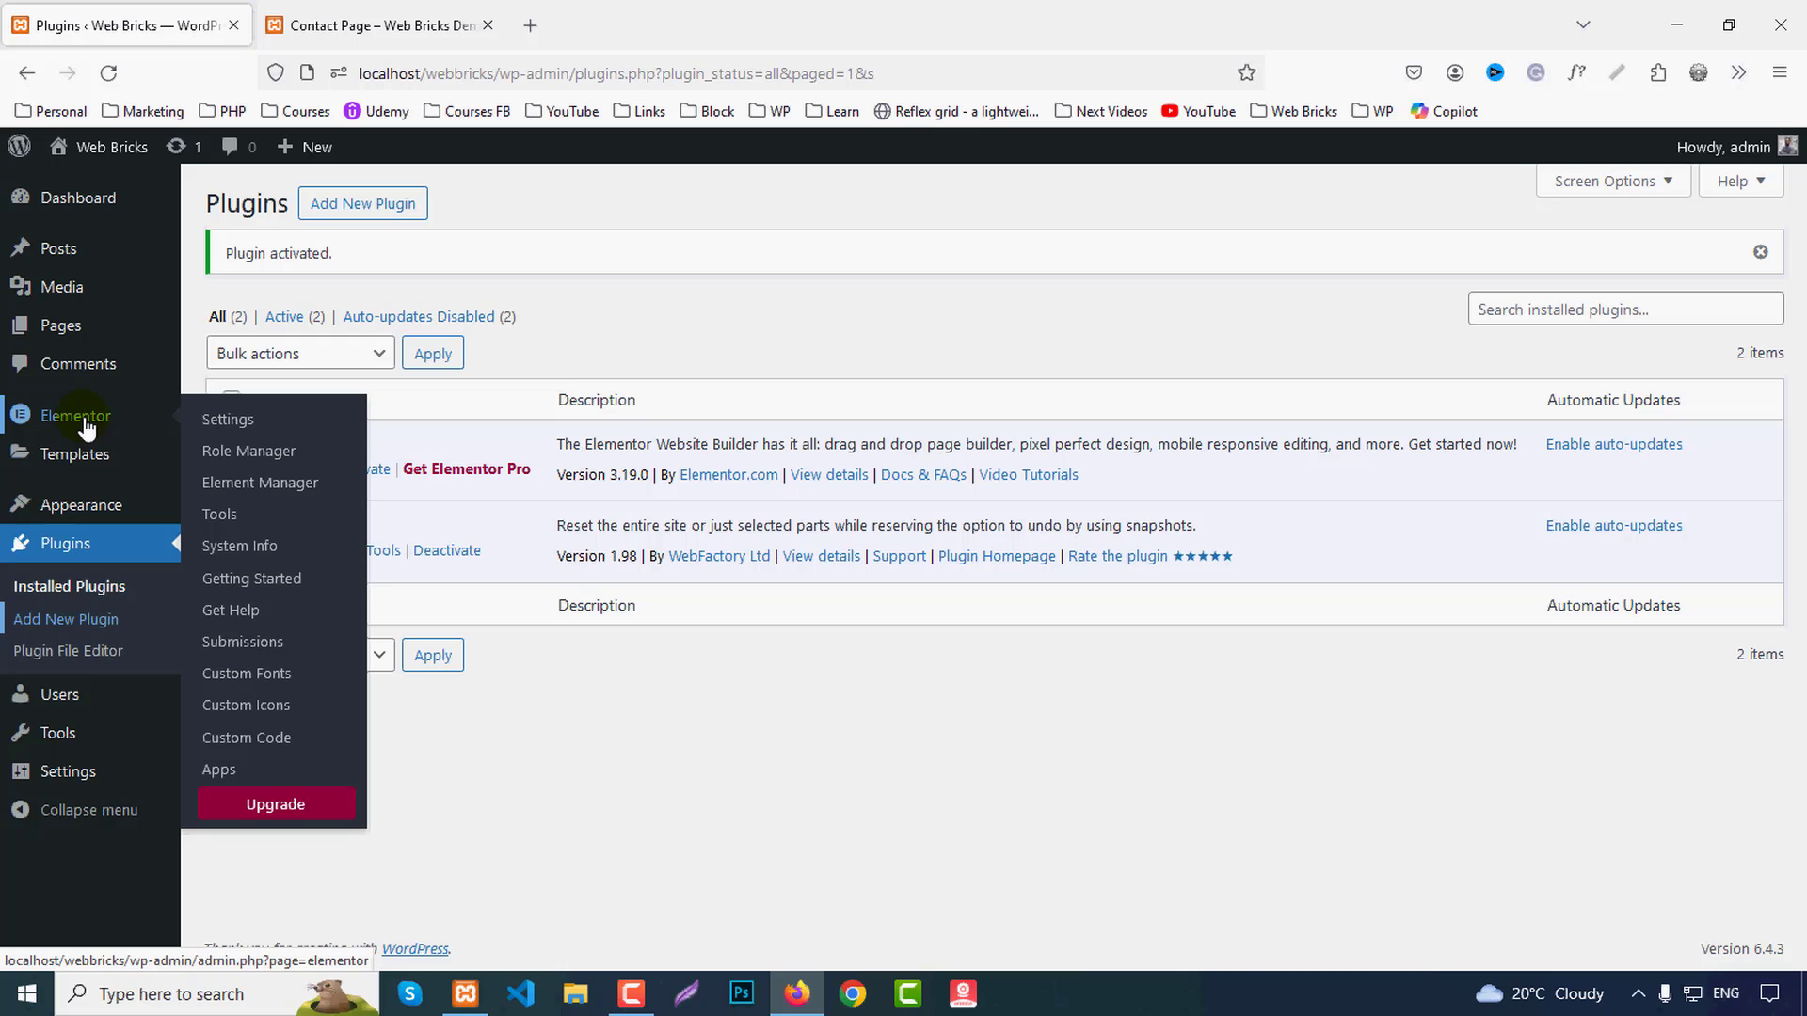
click(251, 418)
click(482, 282)
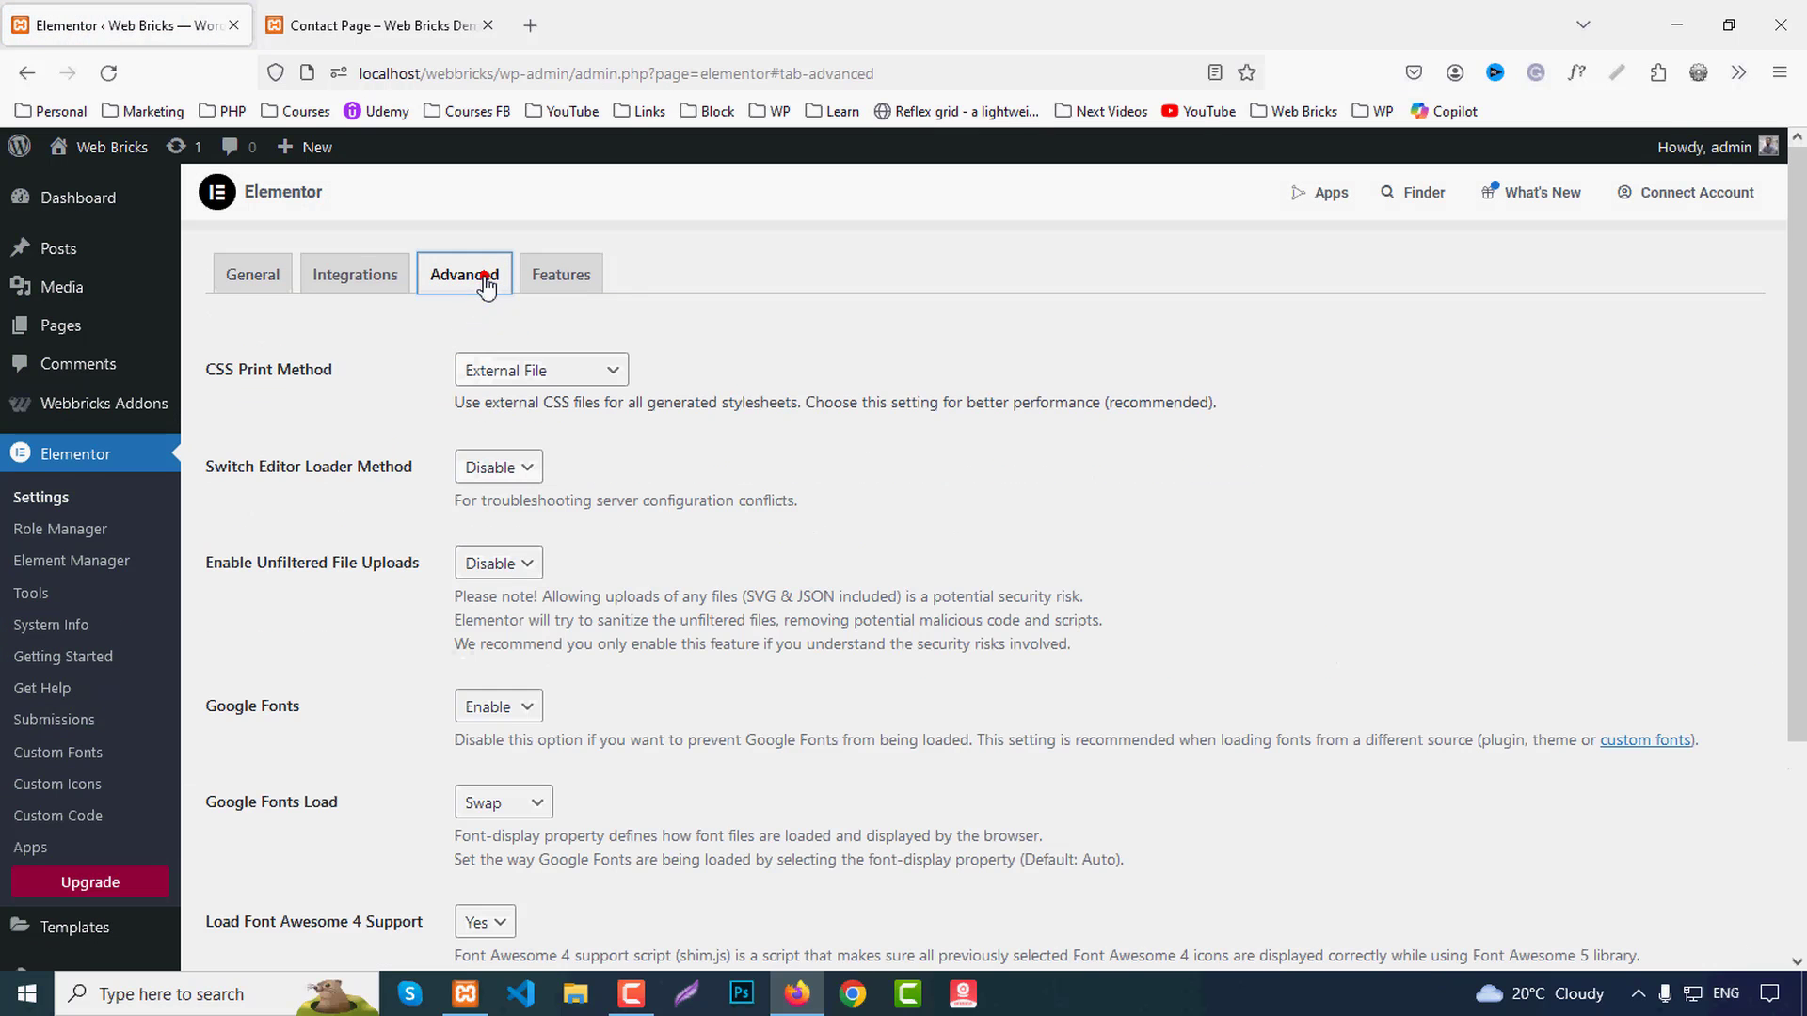
scroll(574, 727, down, 3)
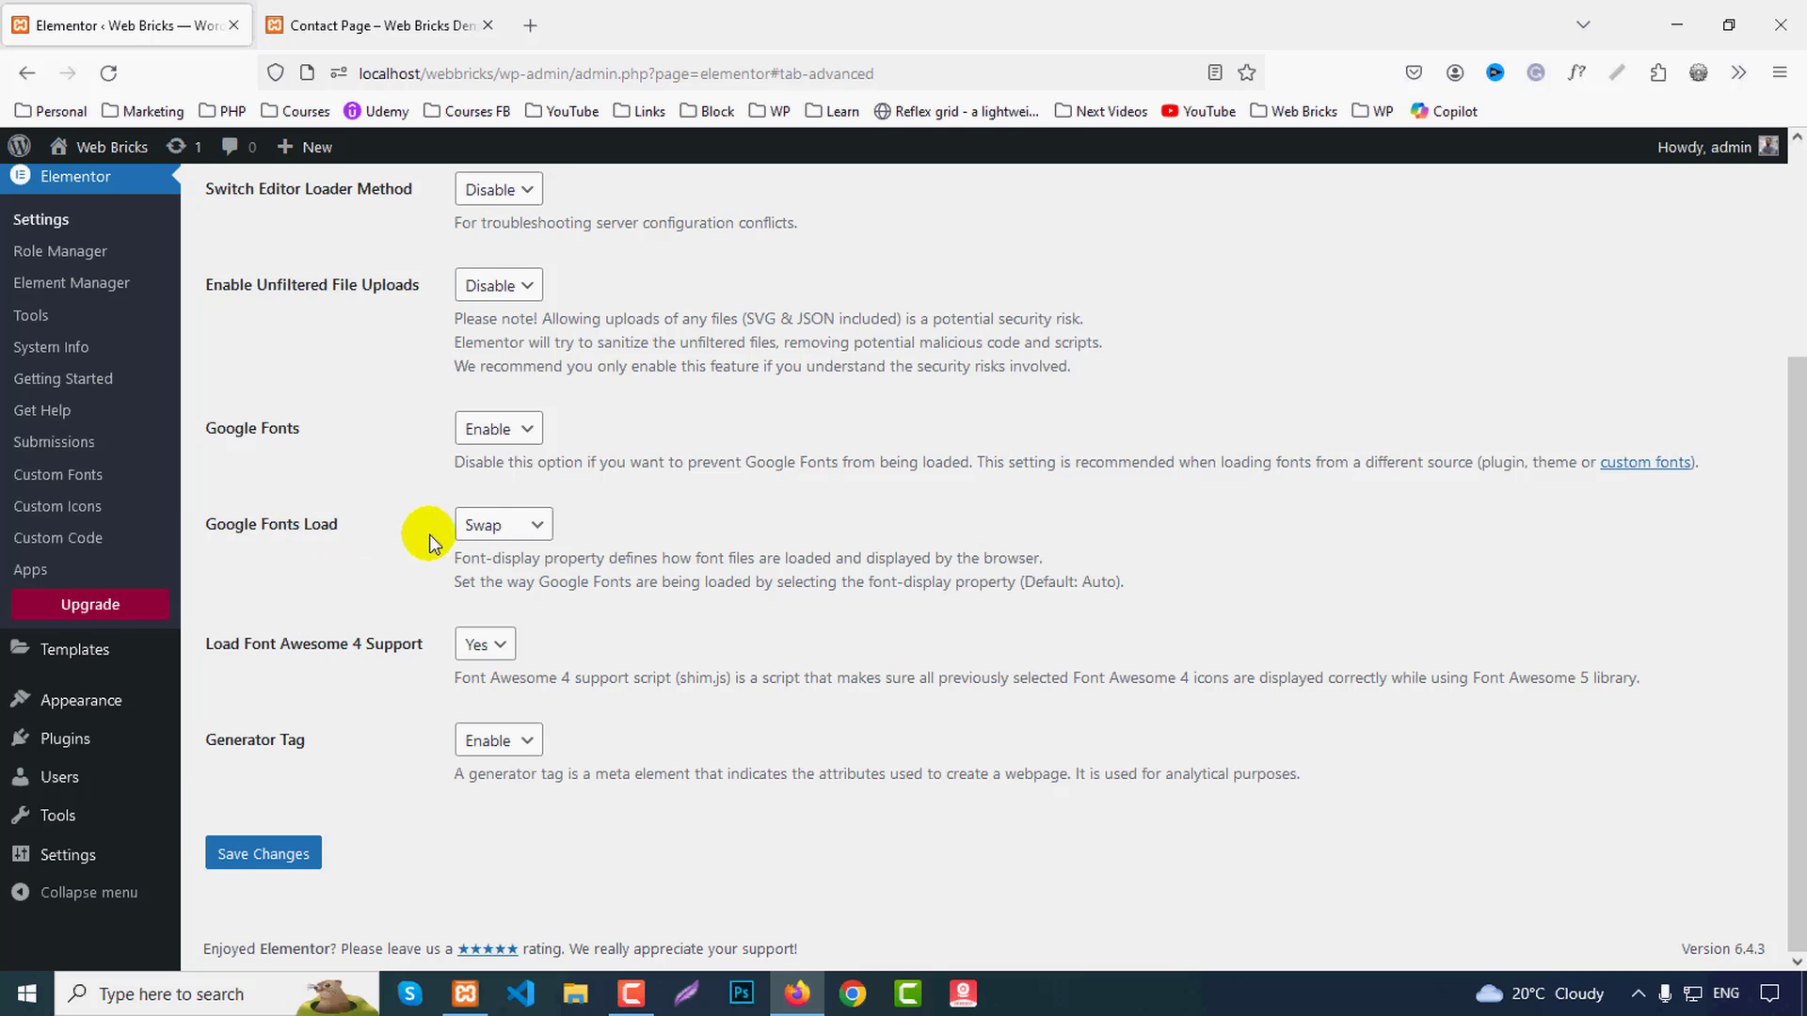
click(479, 649)
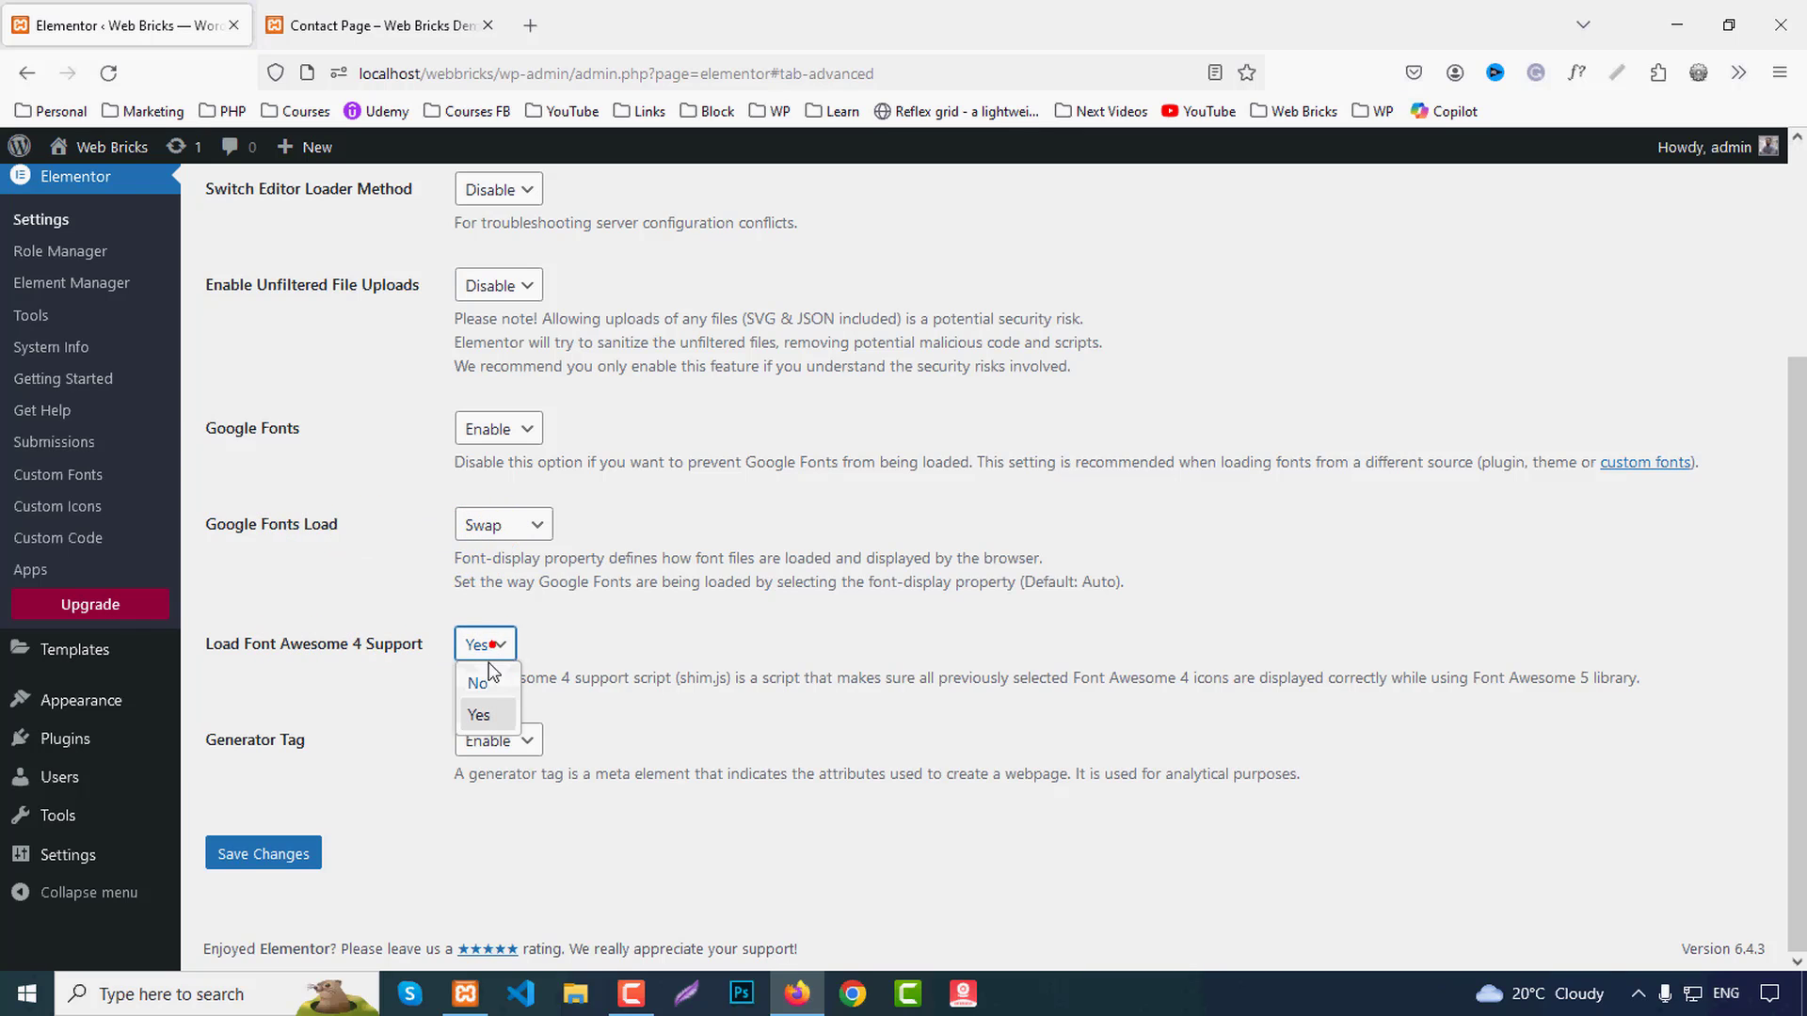
click(480, 718)
click(287, 853)
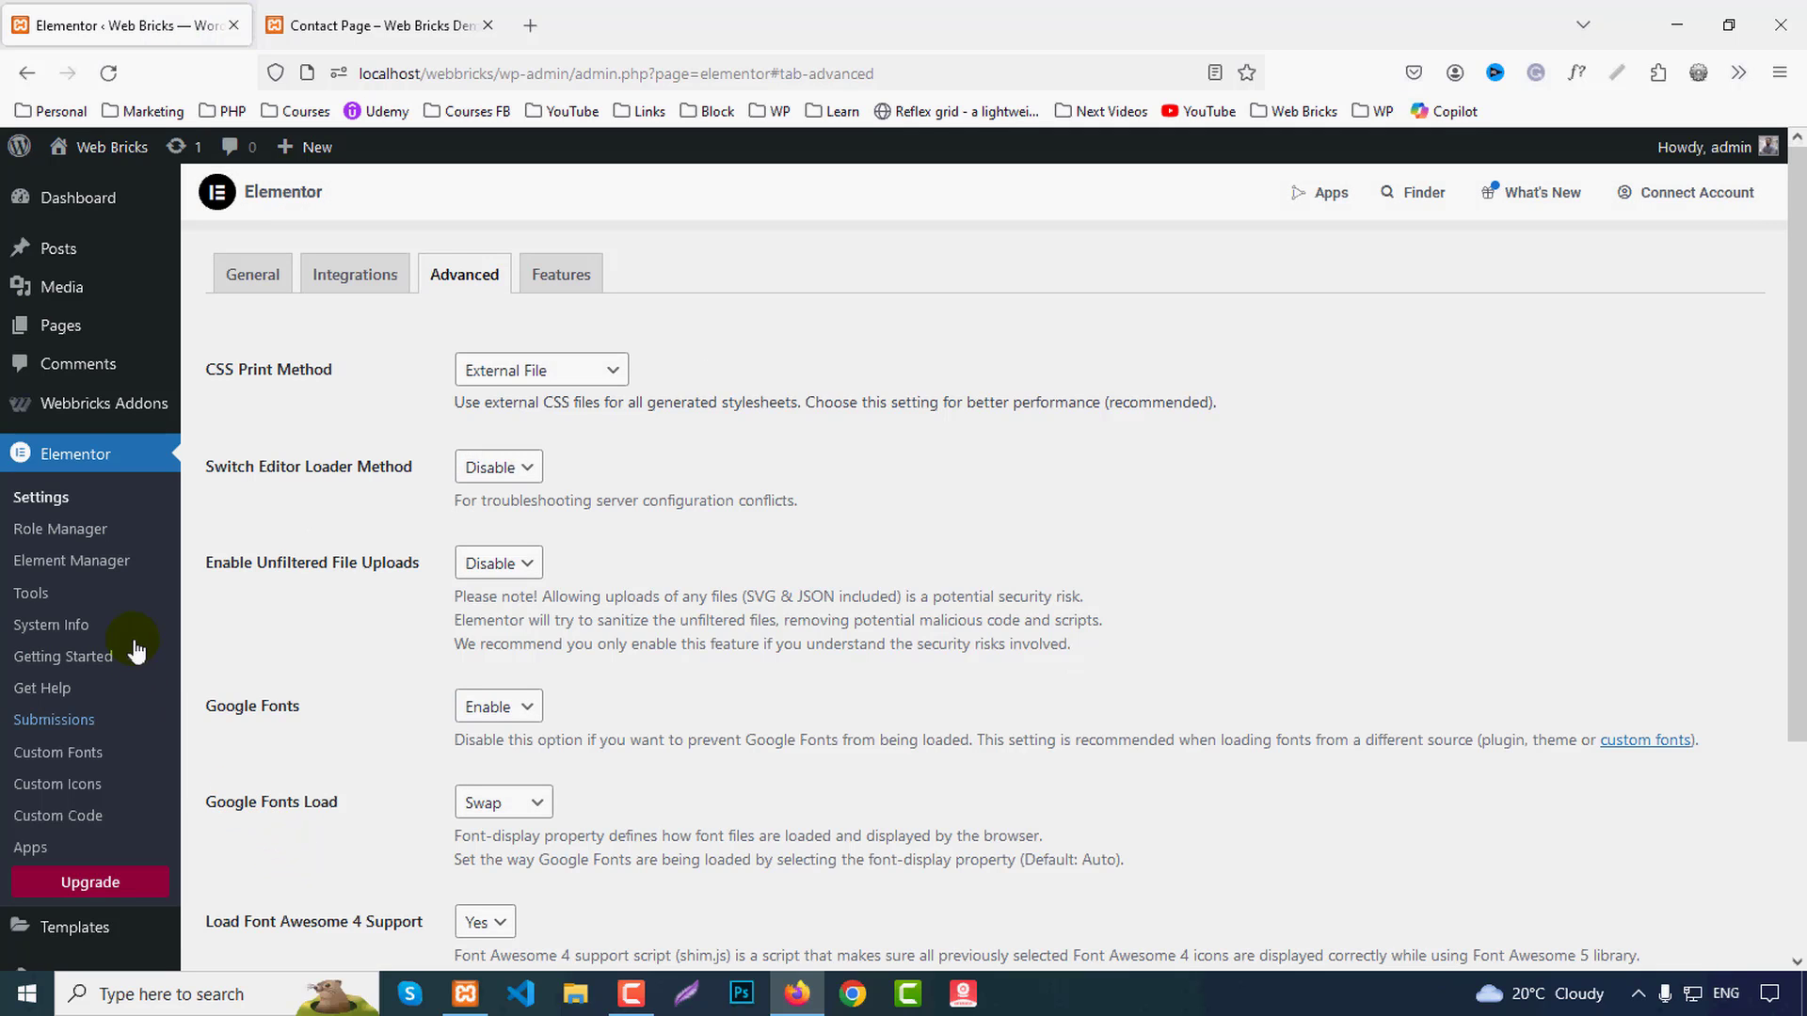
Step: Publish a new page titled 'Contact Page' and open it in Elementor
click(71, 338)
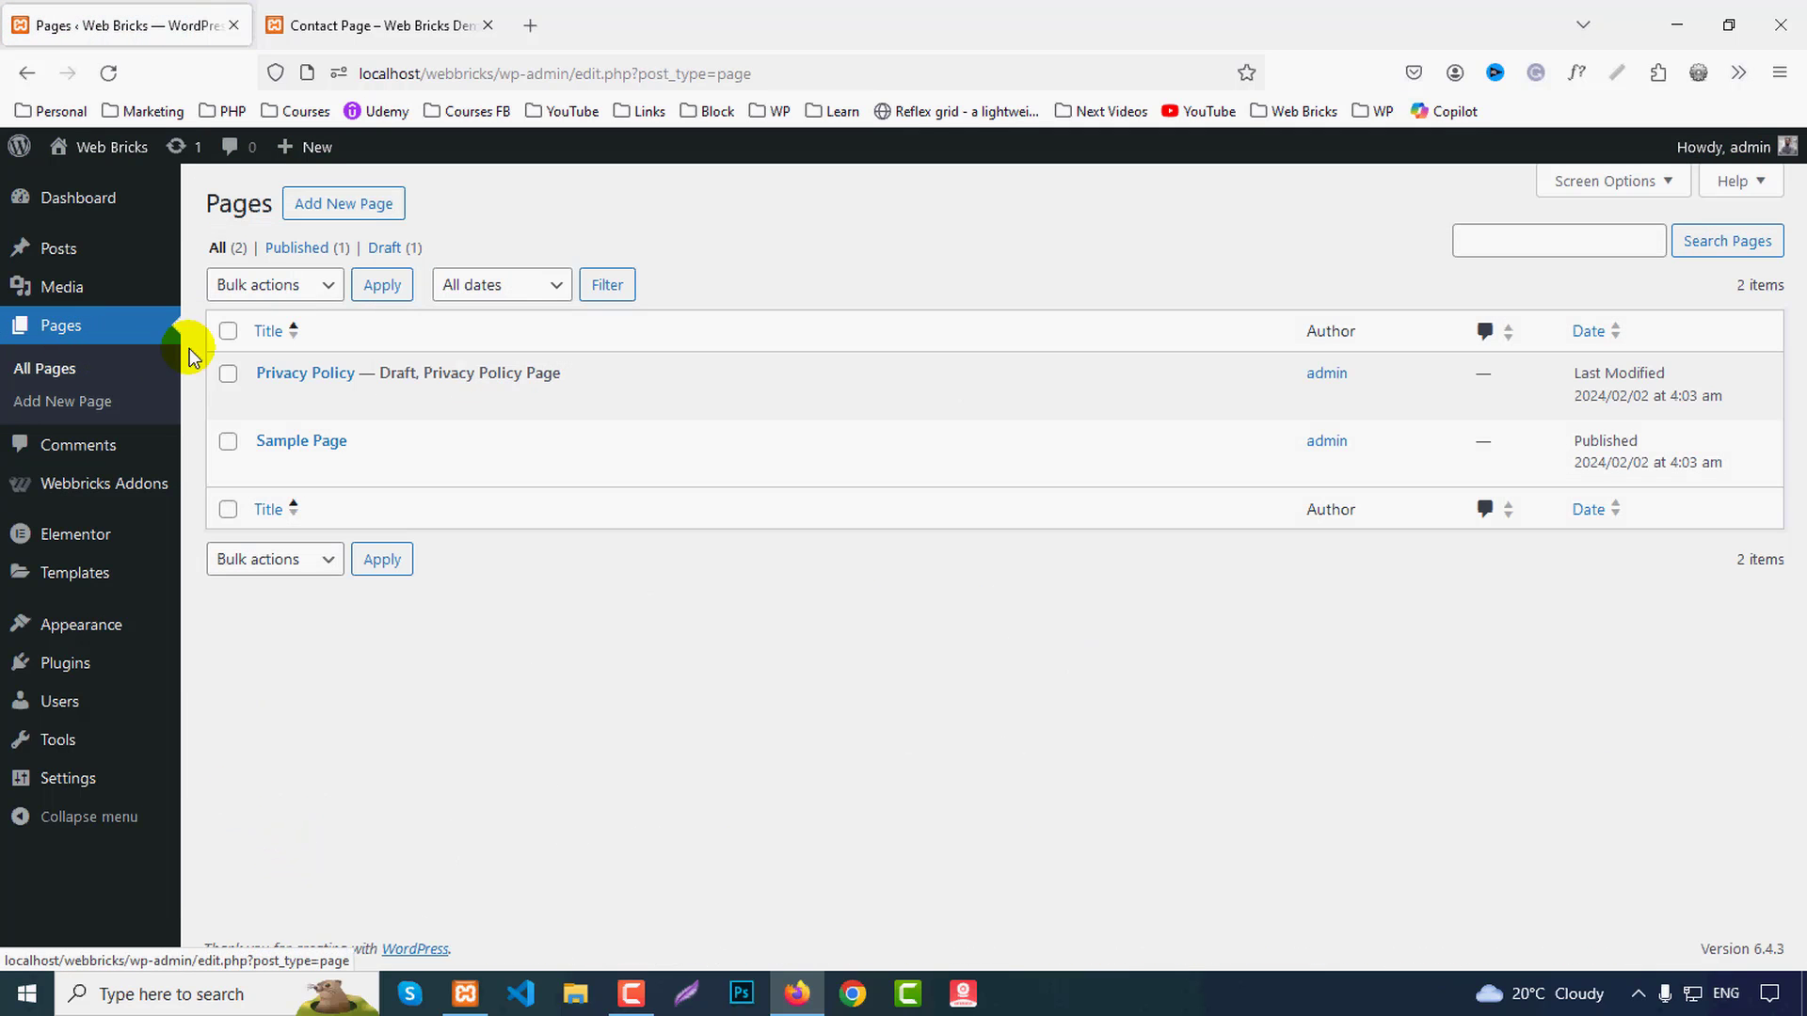
middle_click(337, 223)
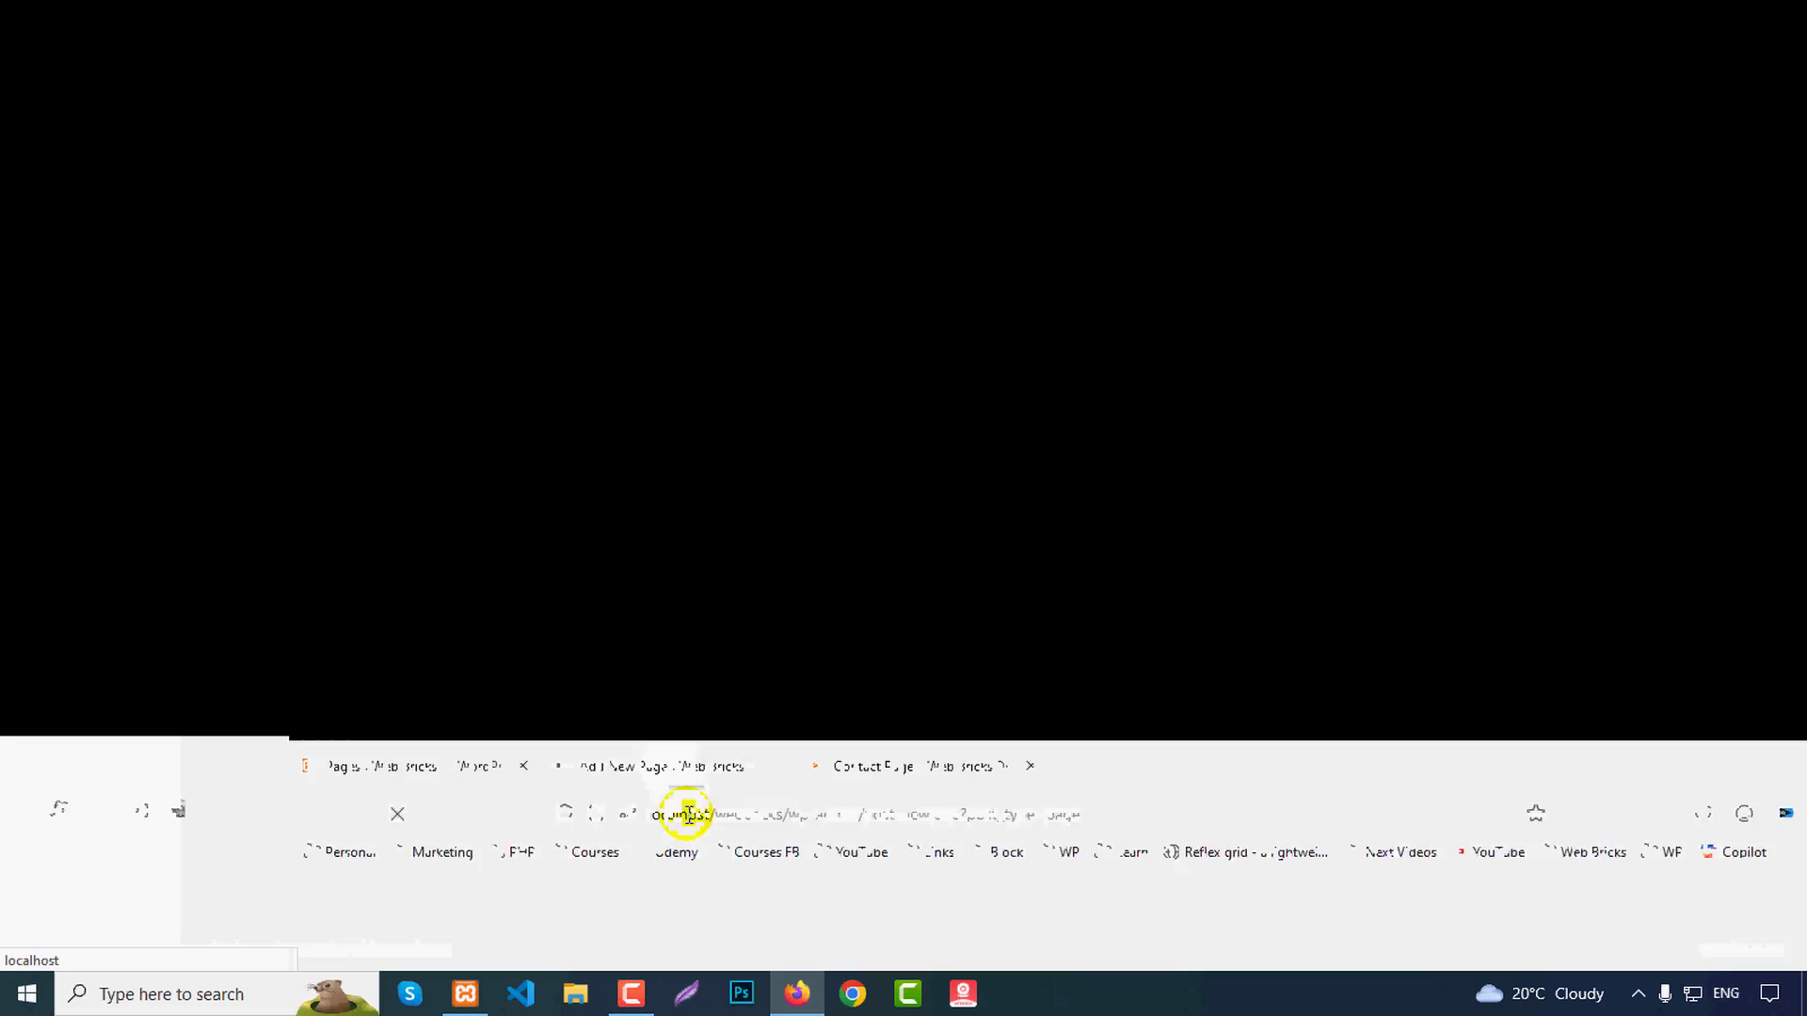
text(Co)
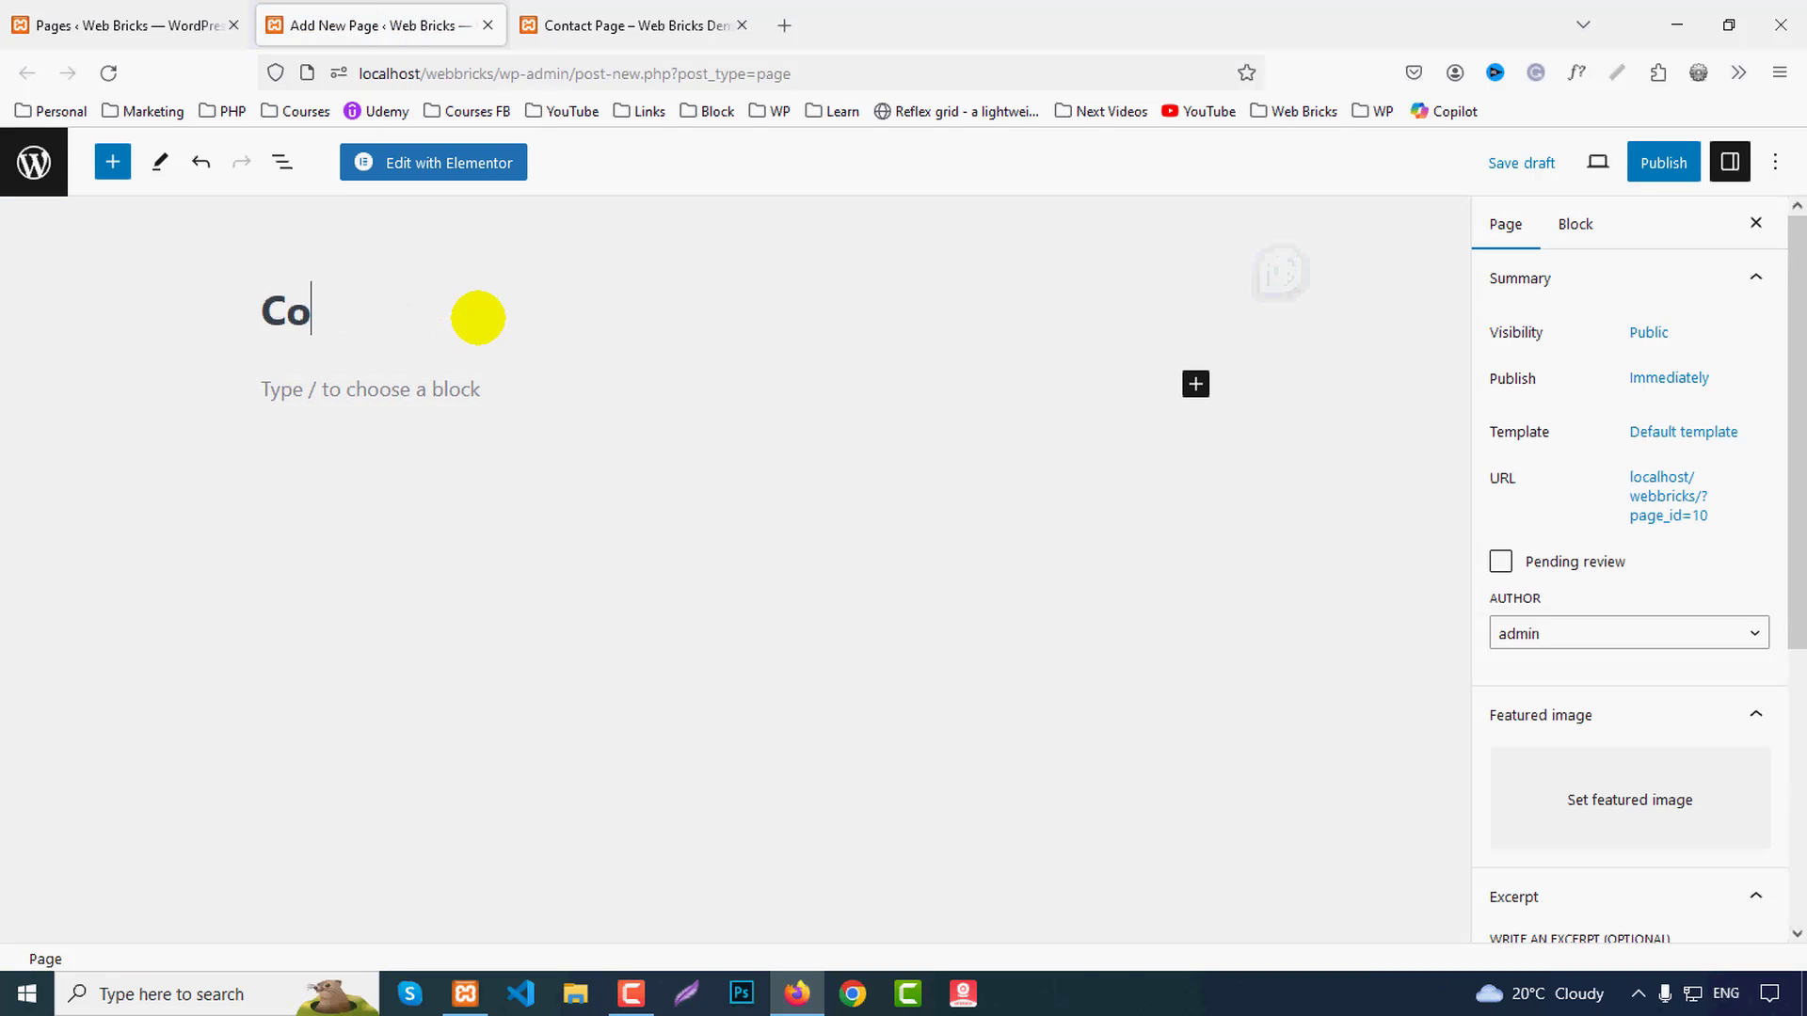
text(ntact)
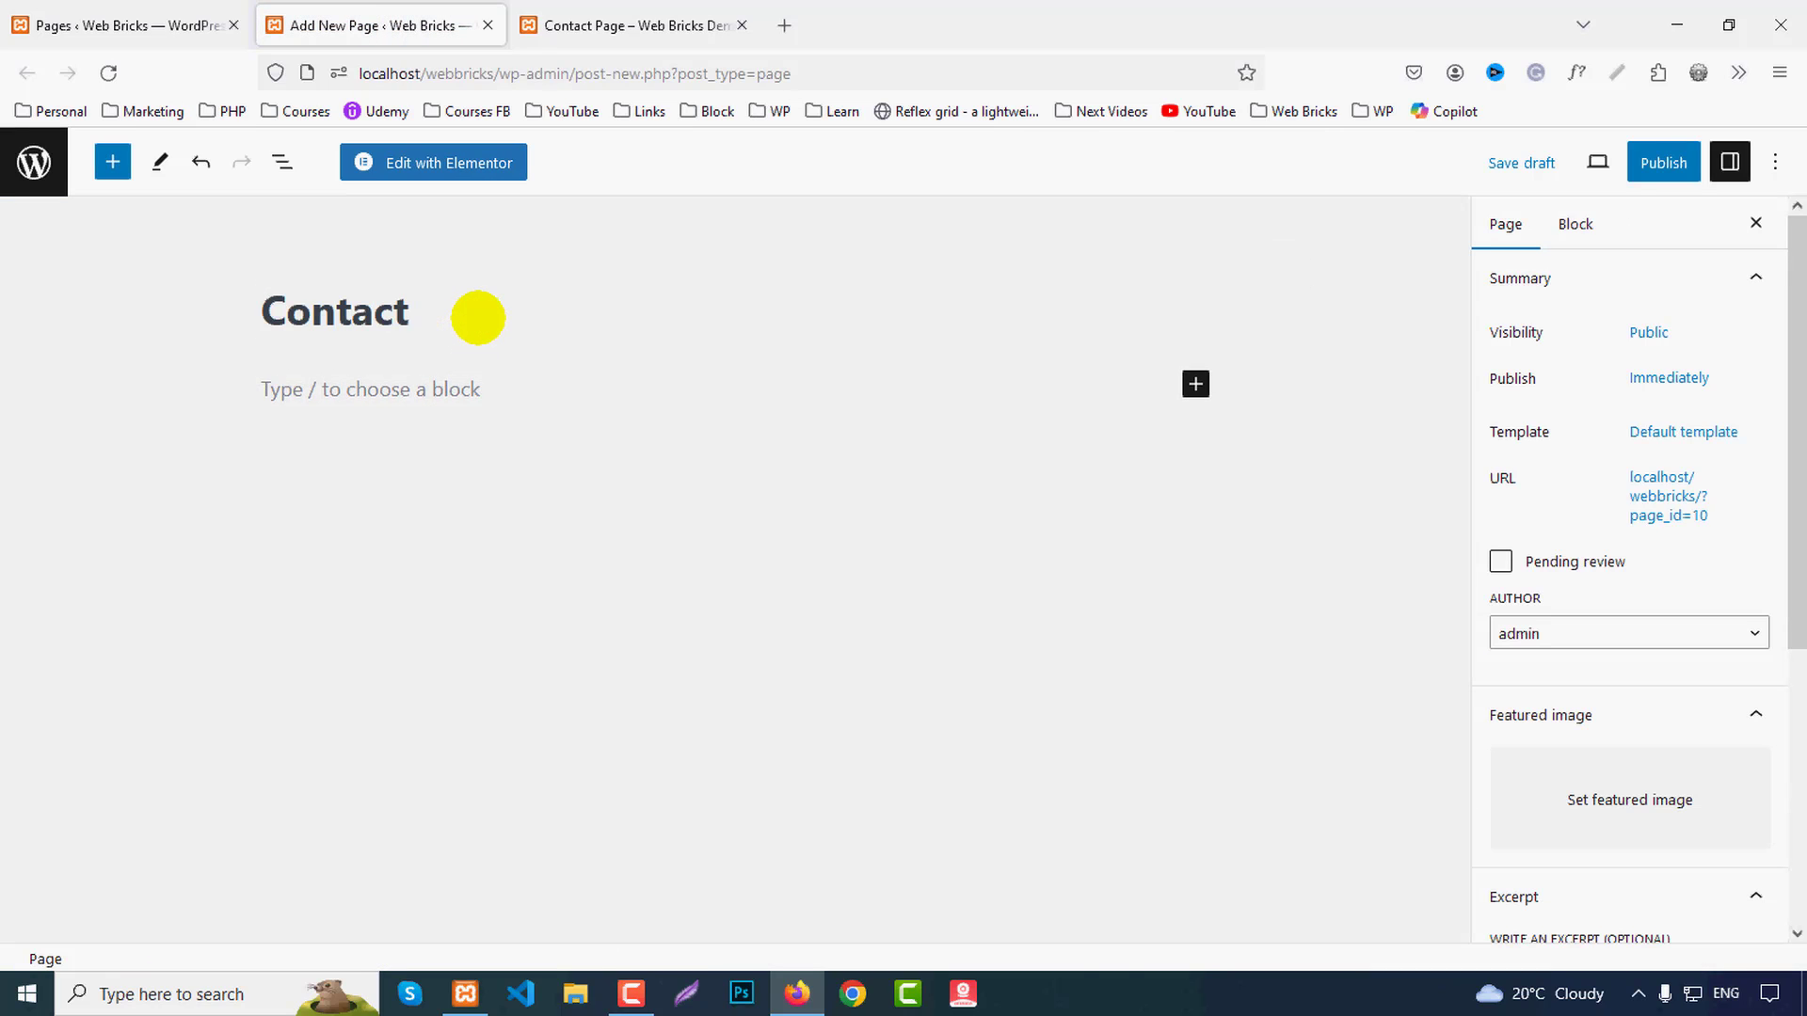
text( Page)
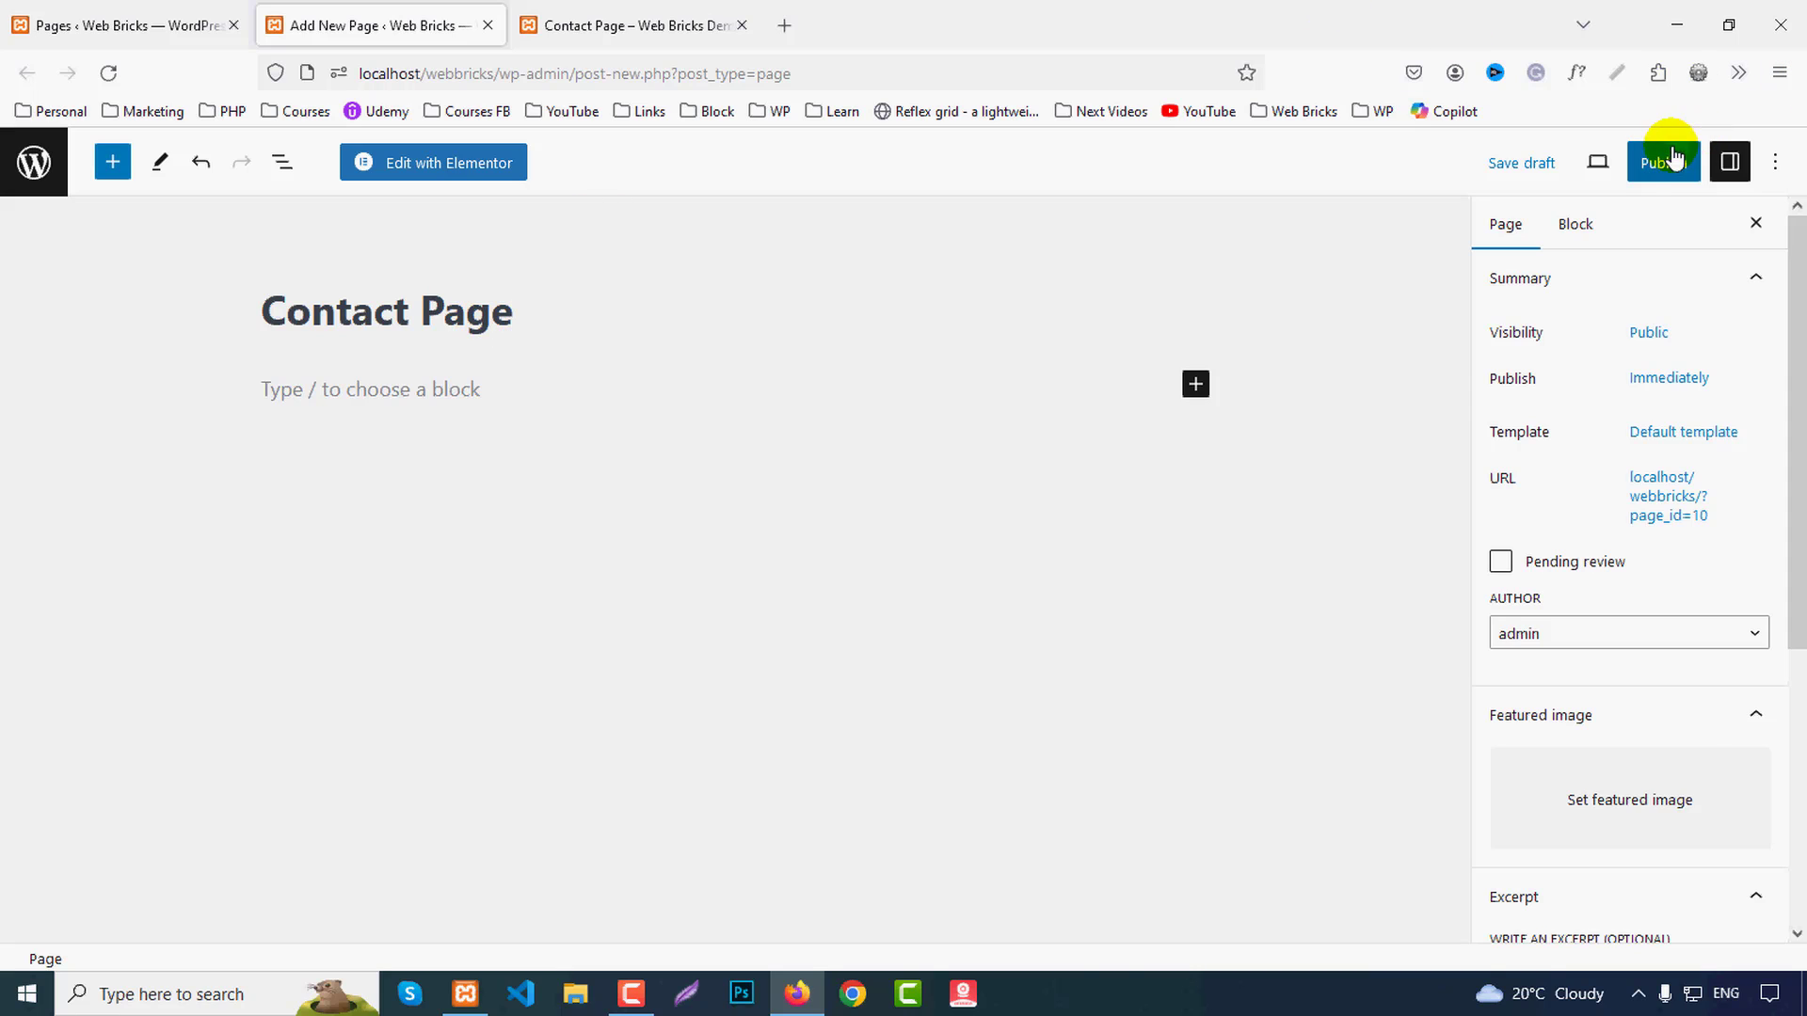
click(1636, 165)
click(1631, 167)
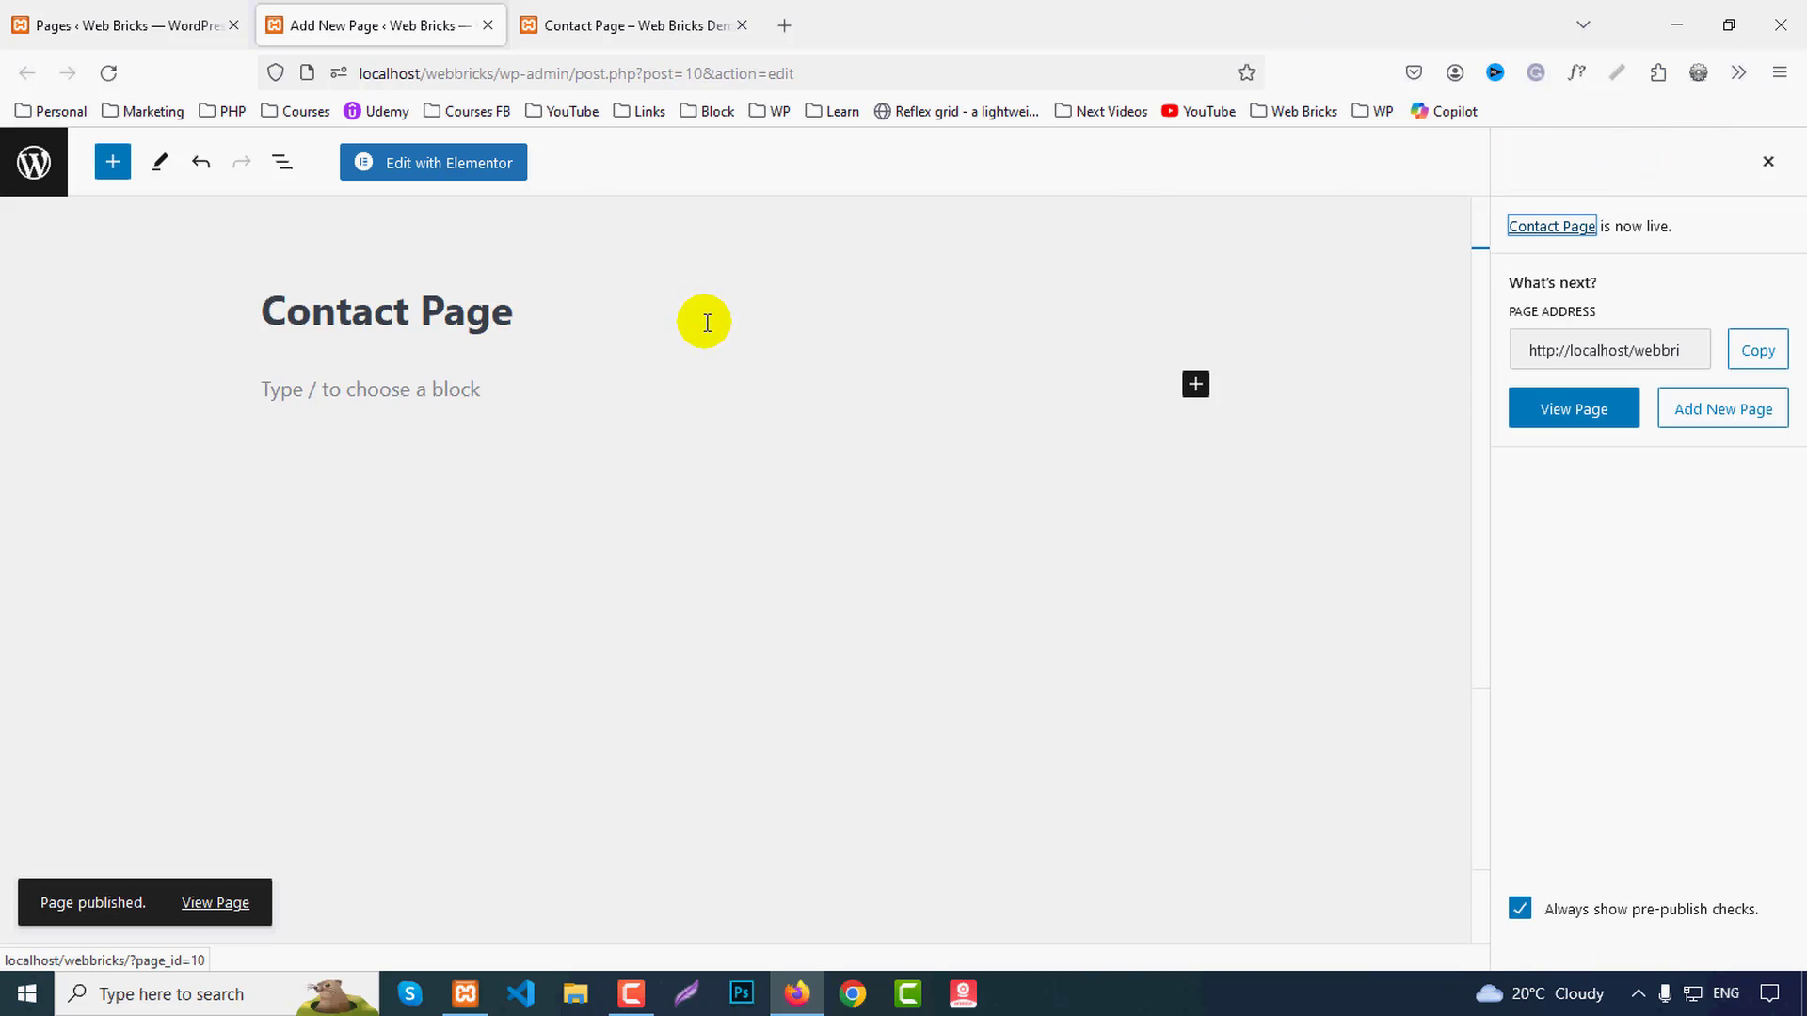
click(444, 175)
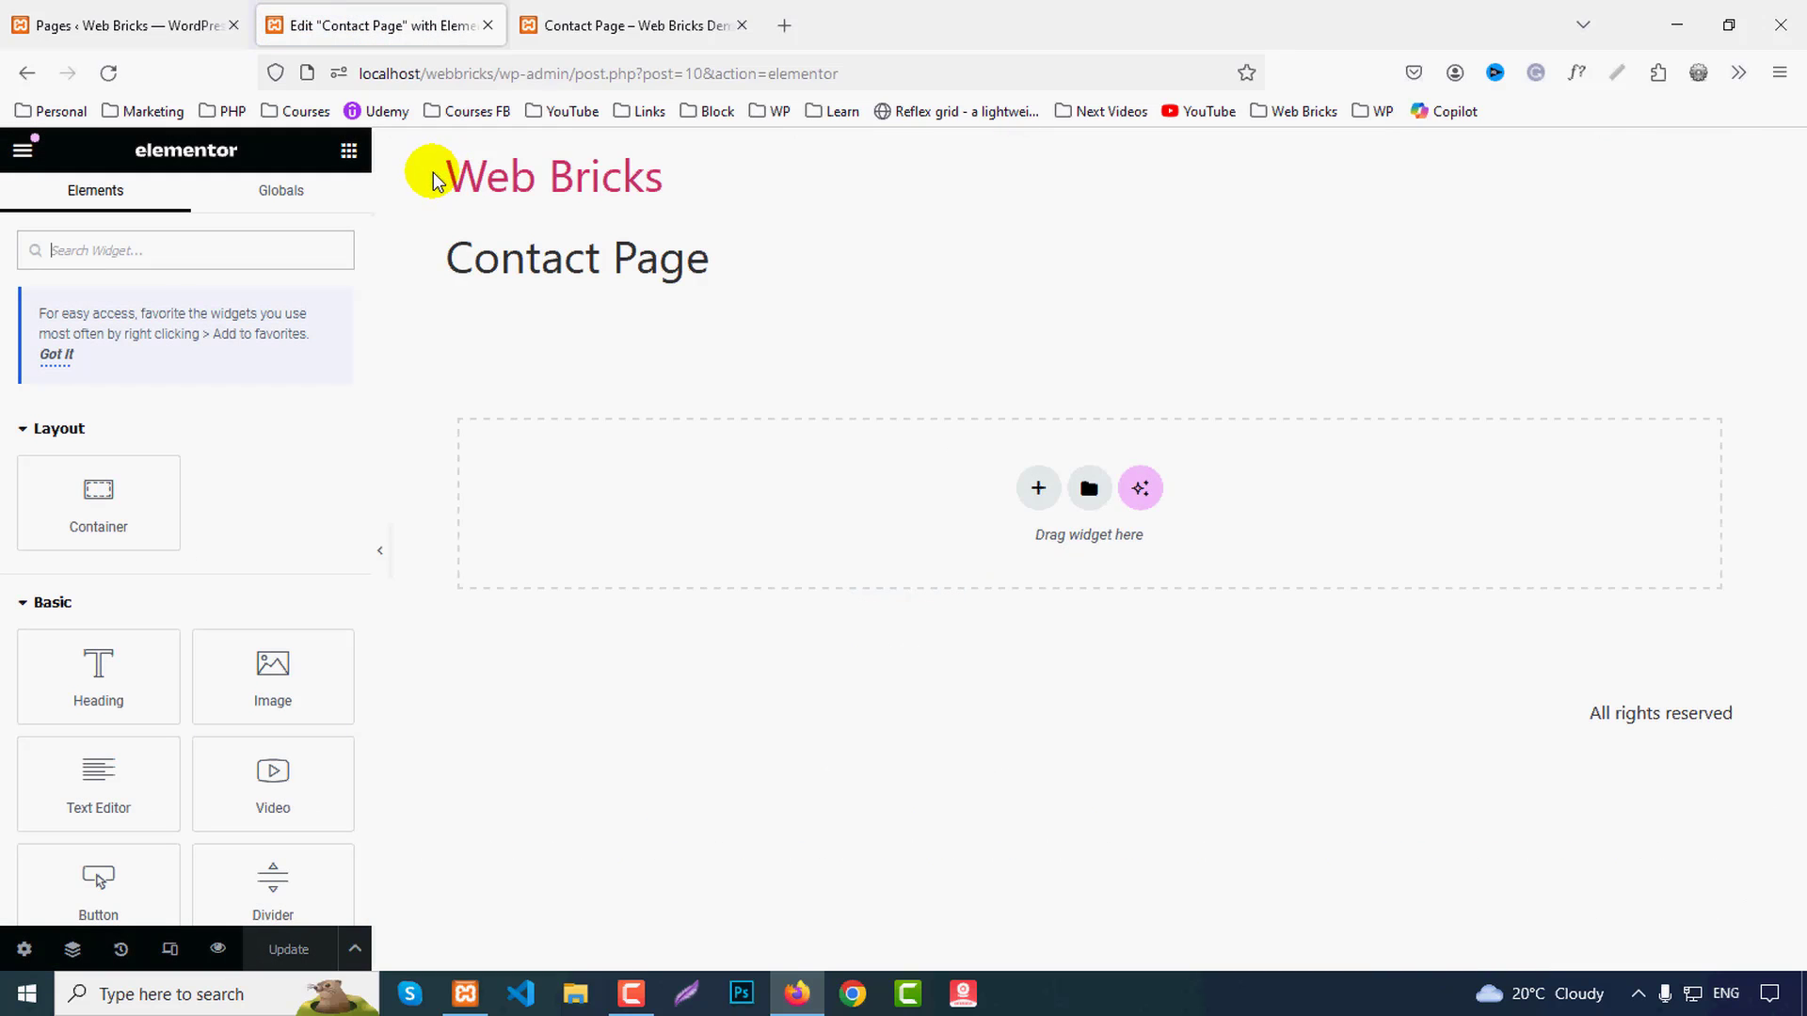
Step: Set the page layout to Elementor Canvas
click(23, 949)
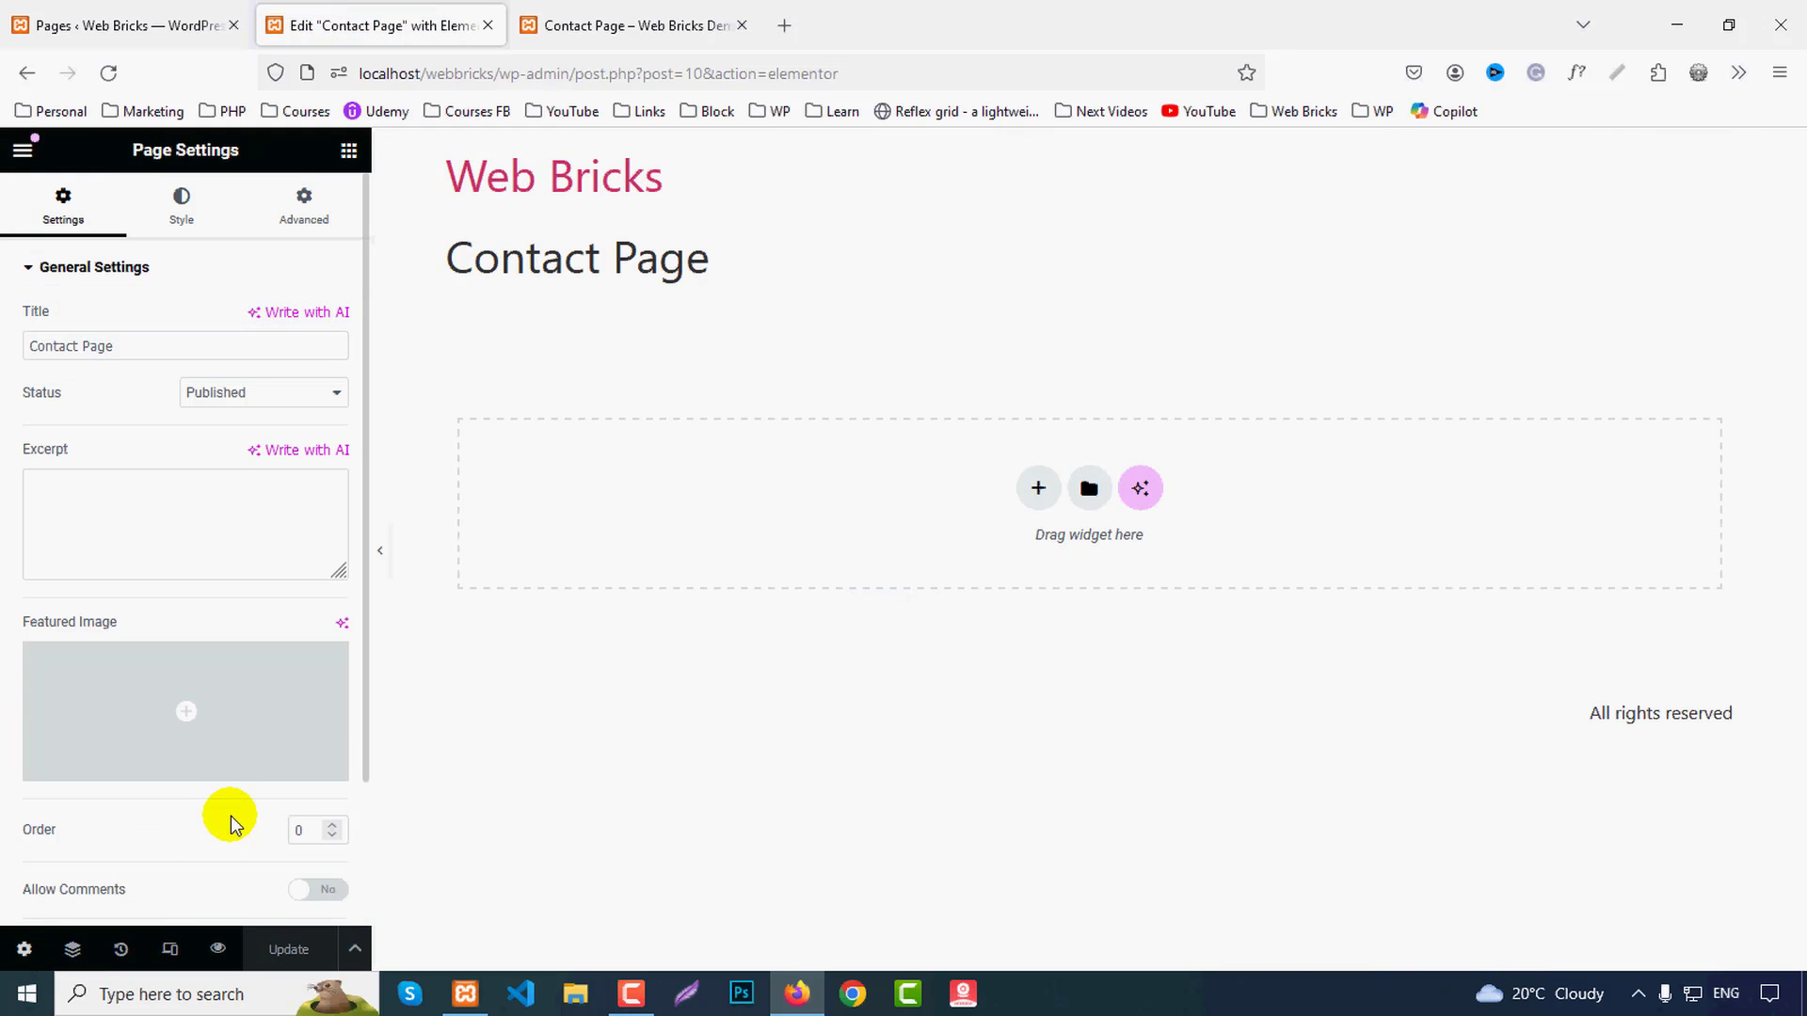
scroll(237, 830, down, 2)
click(233, 847)
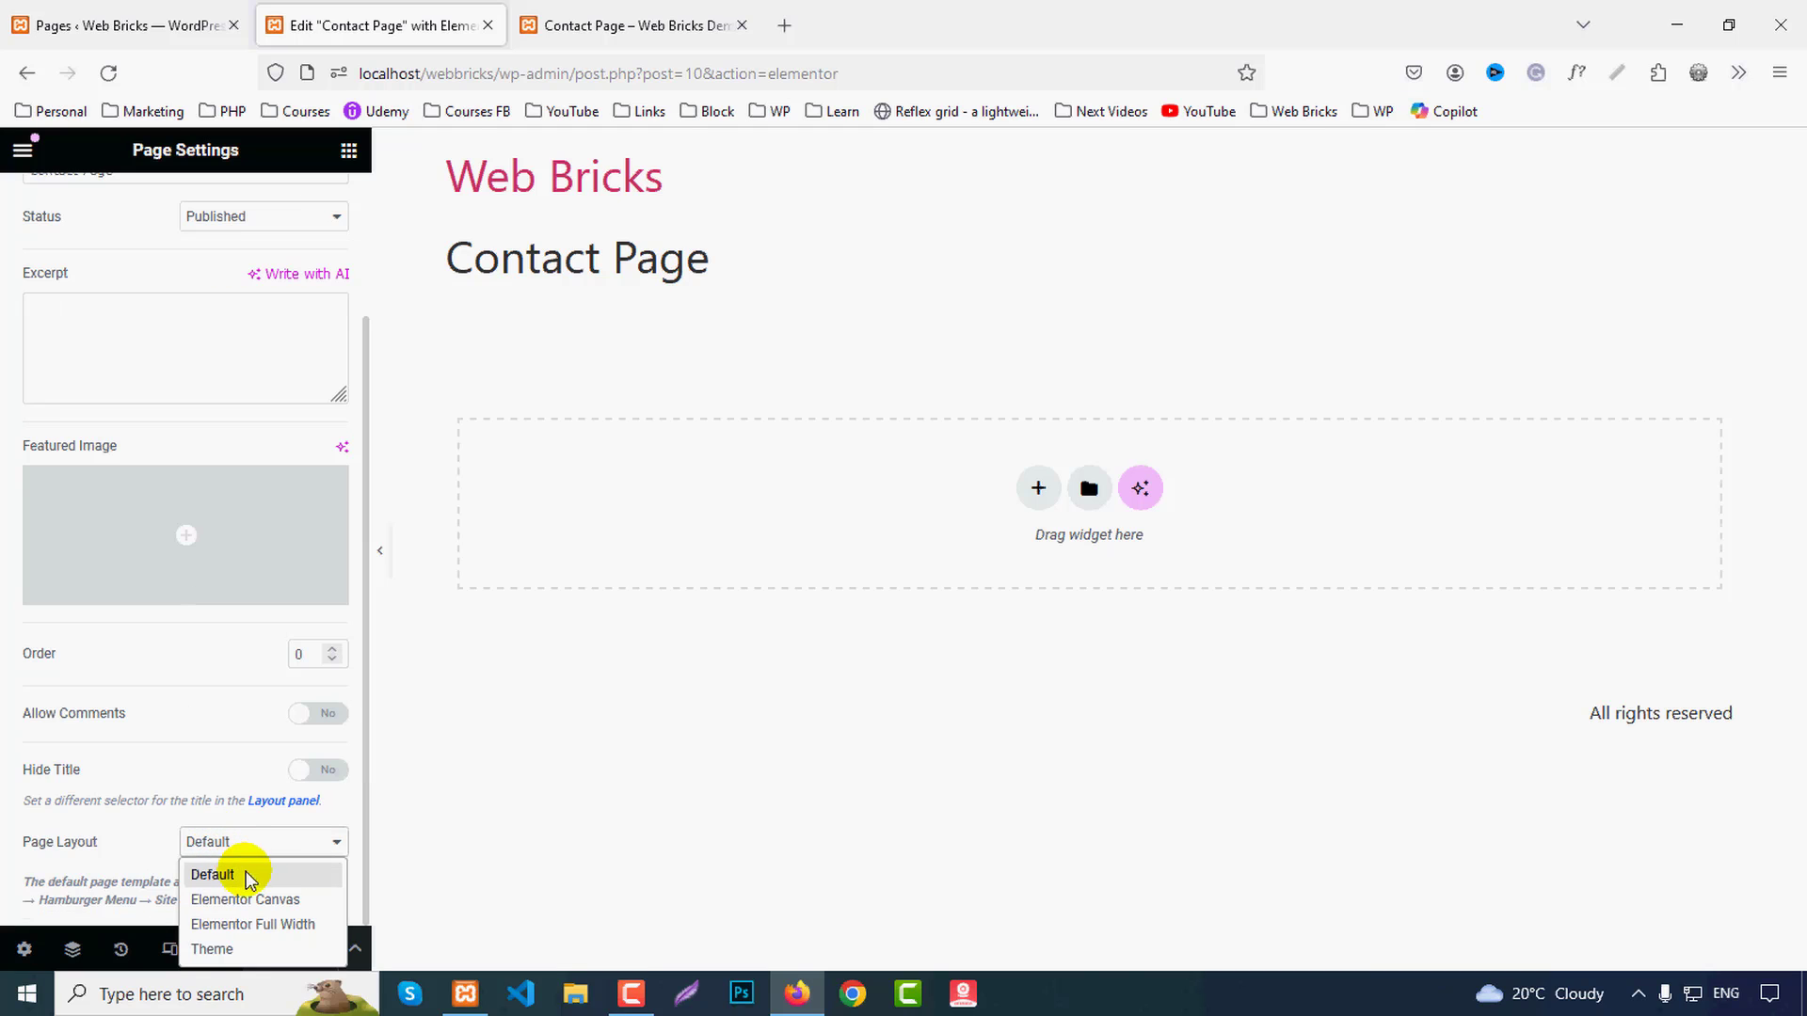
click(252, 901)
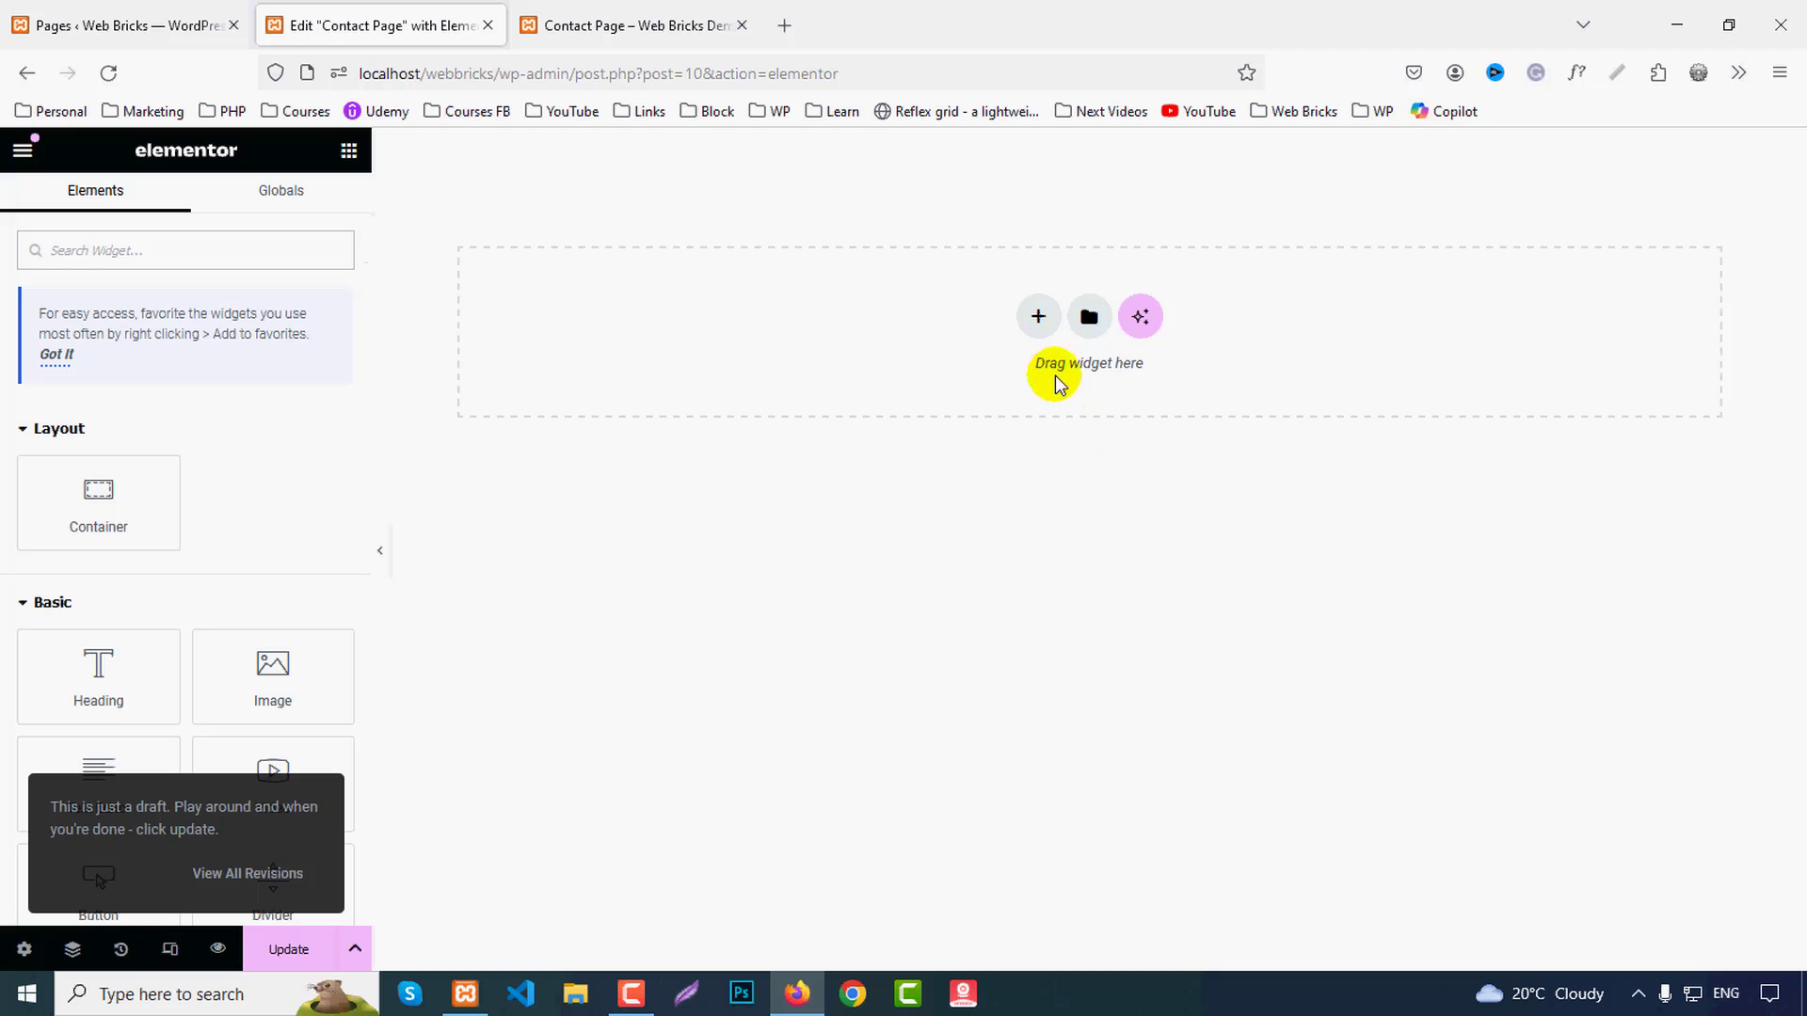
Step: Add a two-column container with items centred and 50 px top and bottom padding
click(1037, 320)
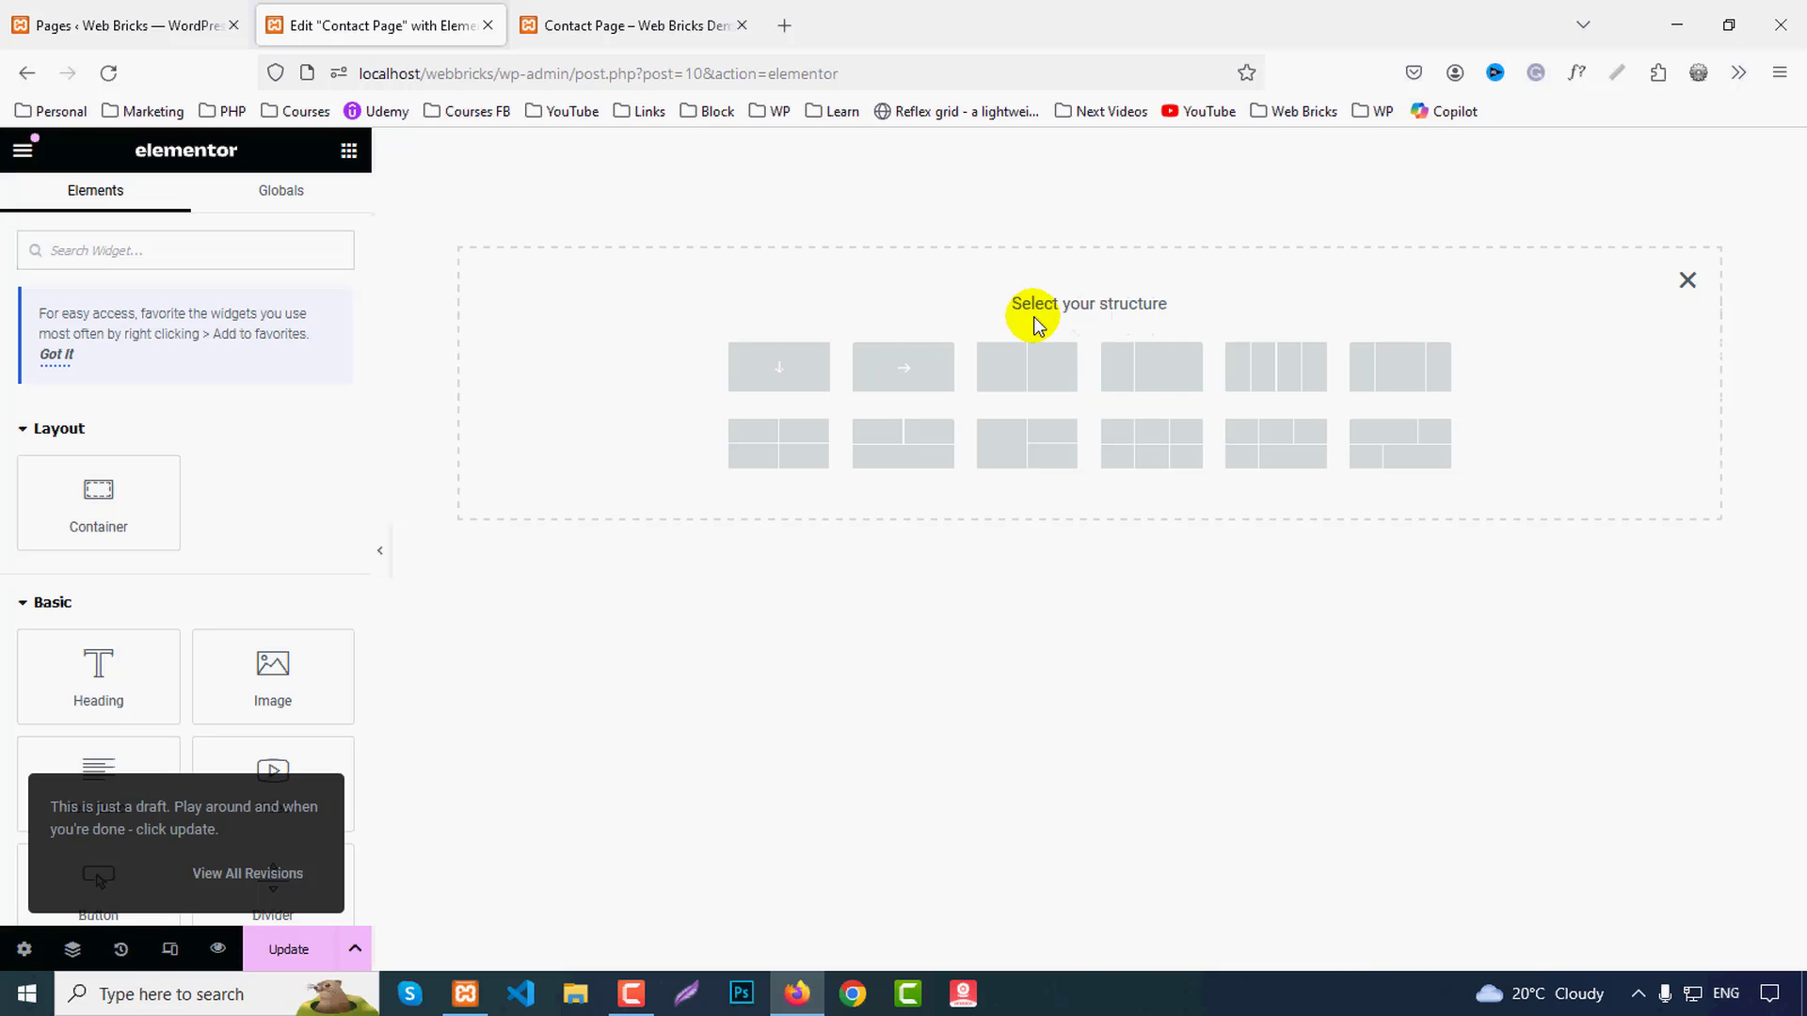
click(1033, 377)
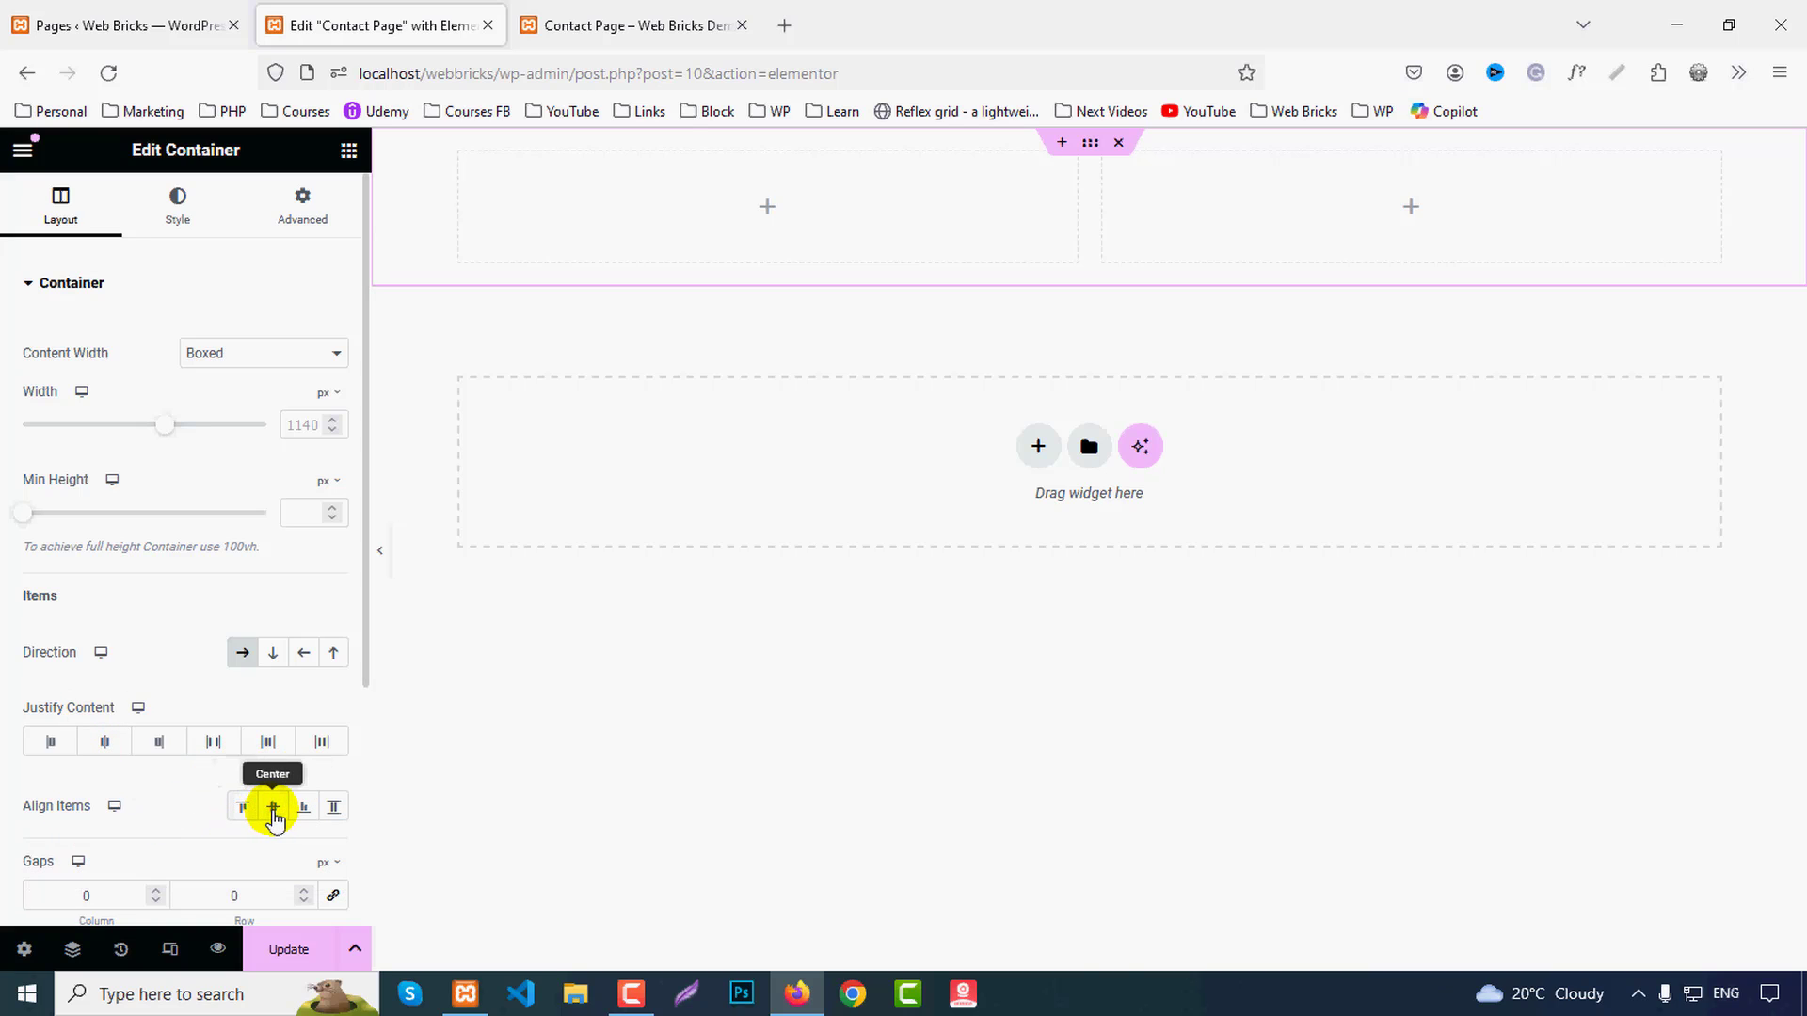
click(273, 807)
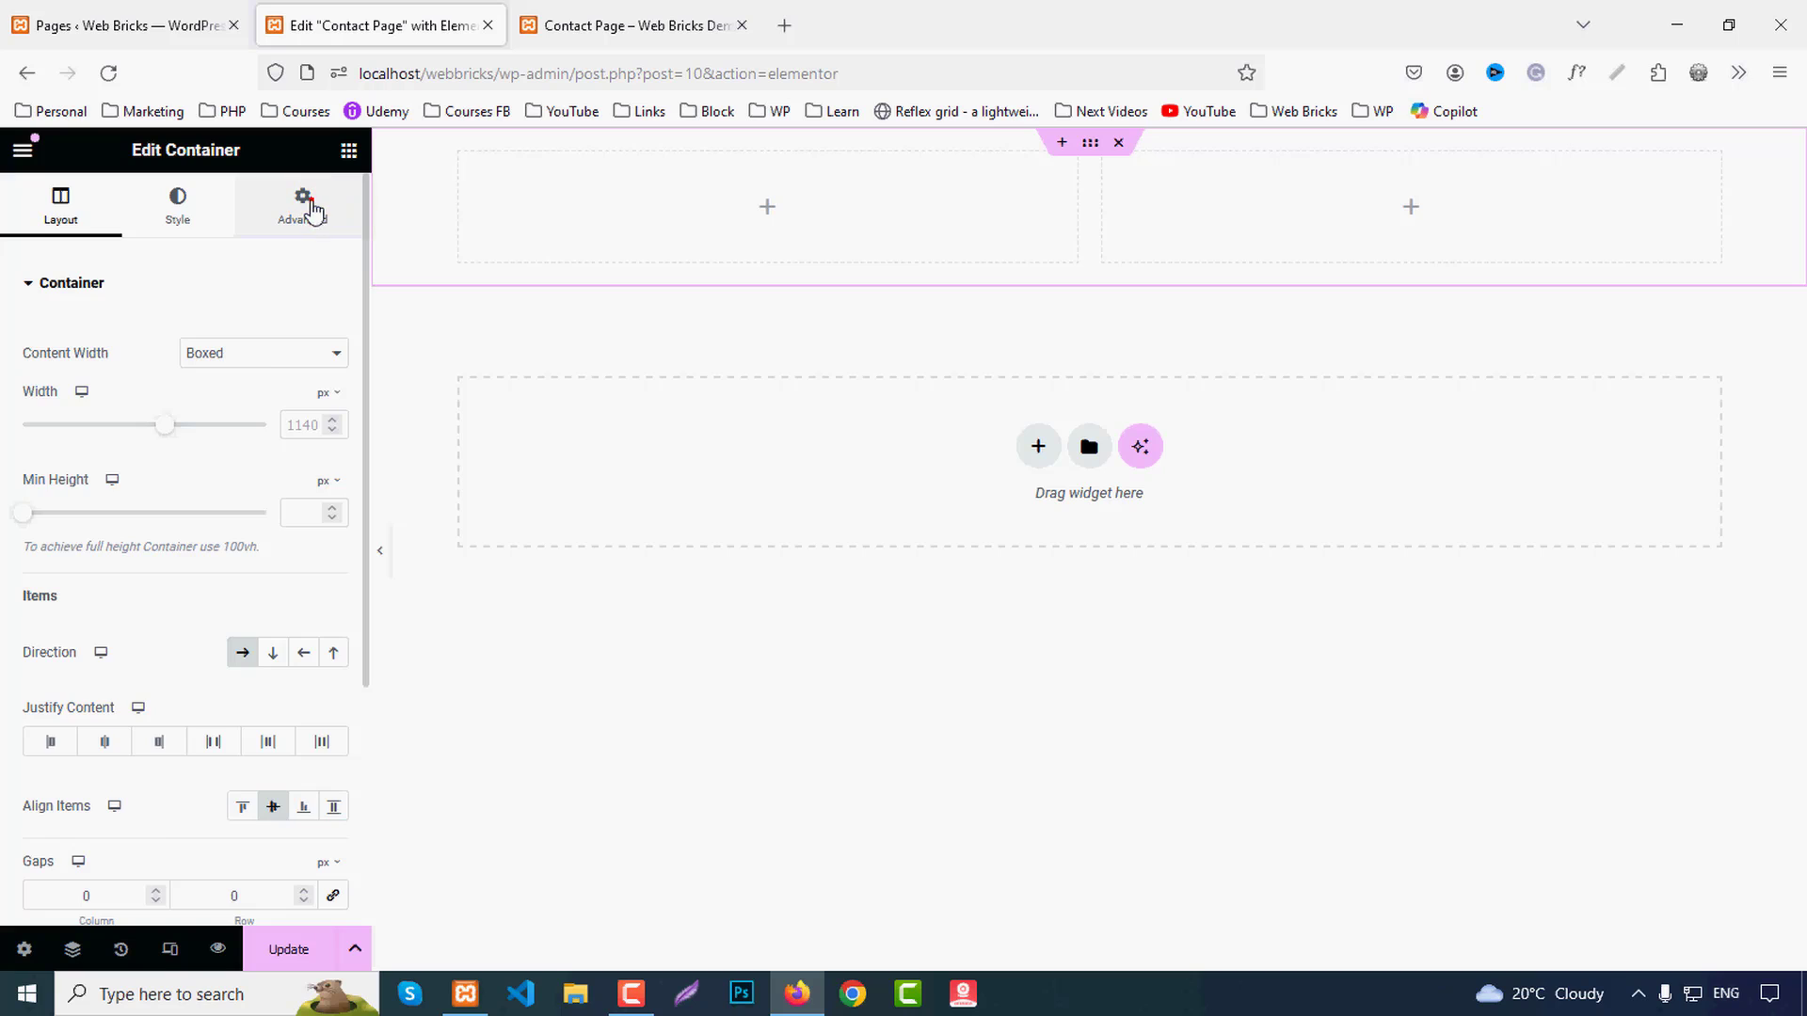
click(310, 202)
click(334, 450)
click(35, 451)
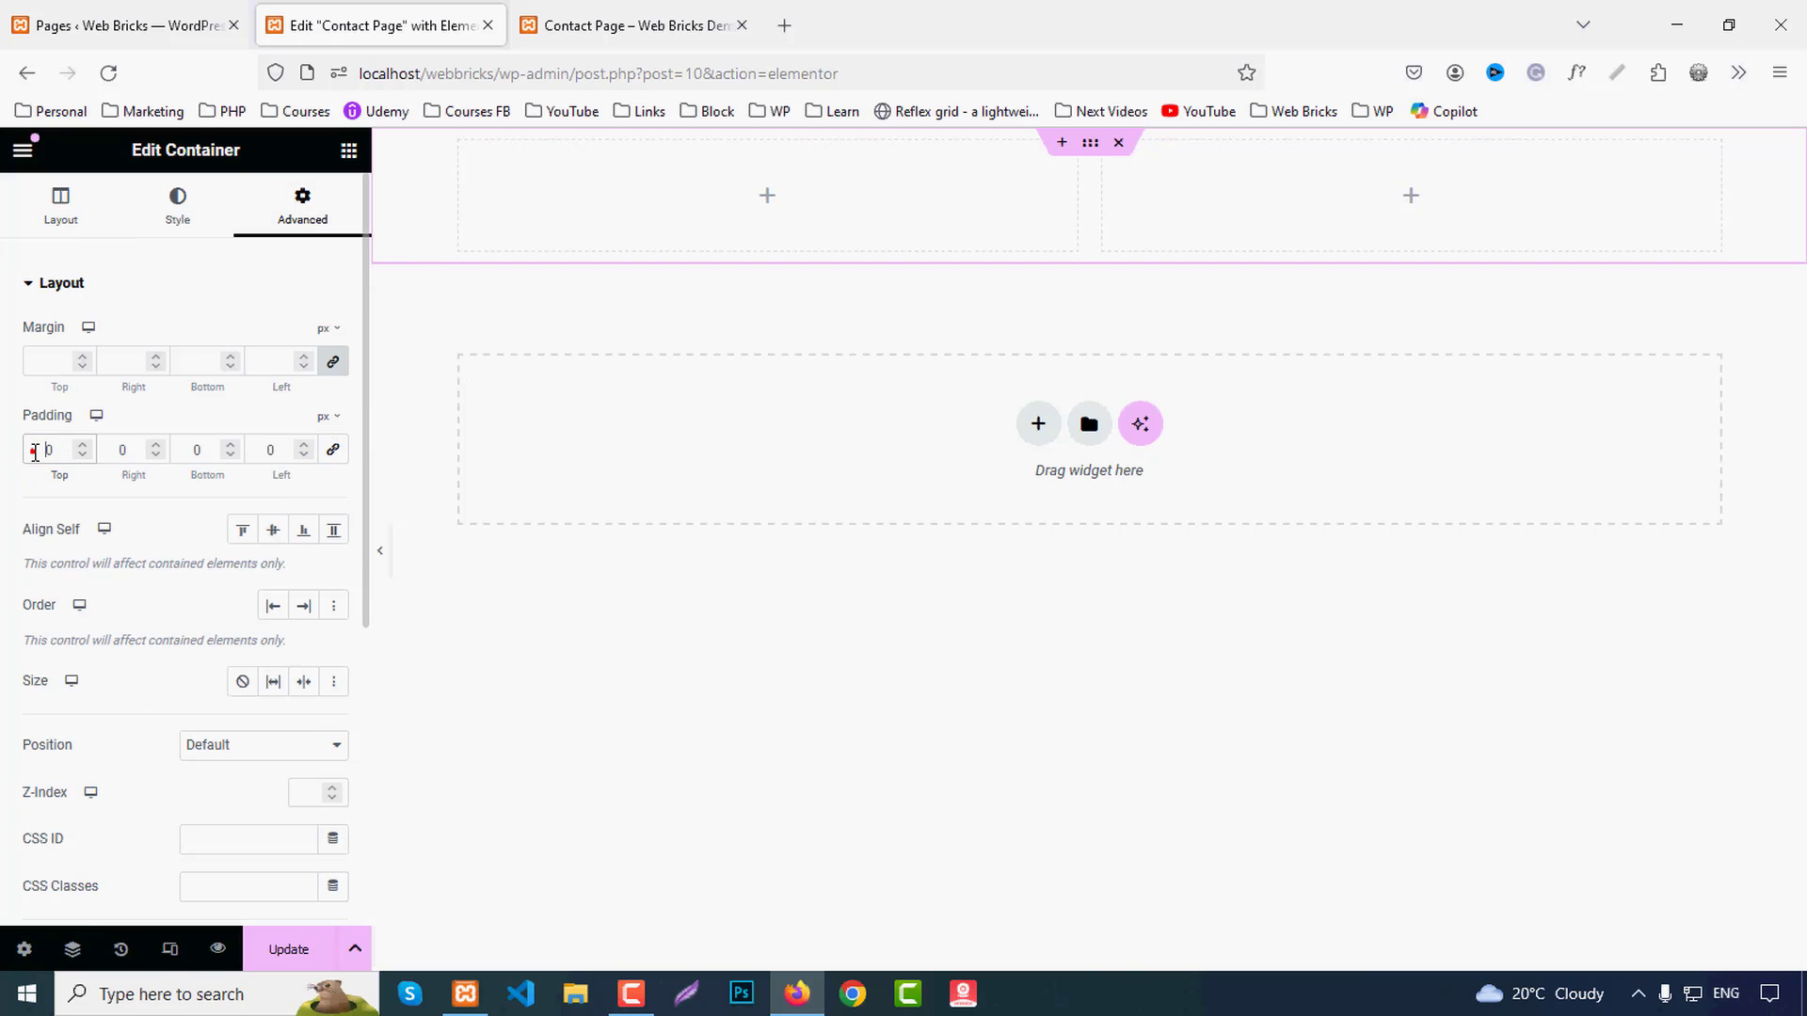
text(5)
click(185, 449)
text(5)
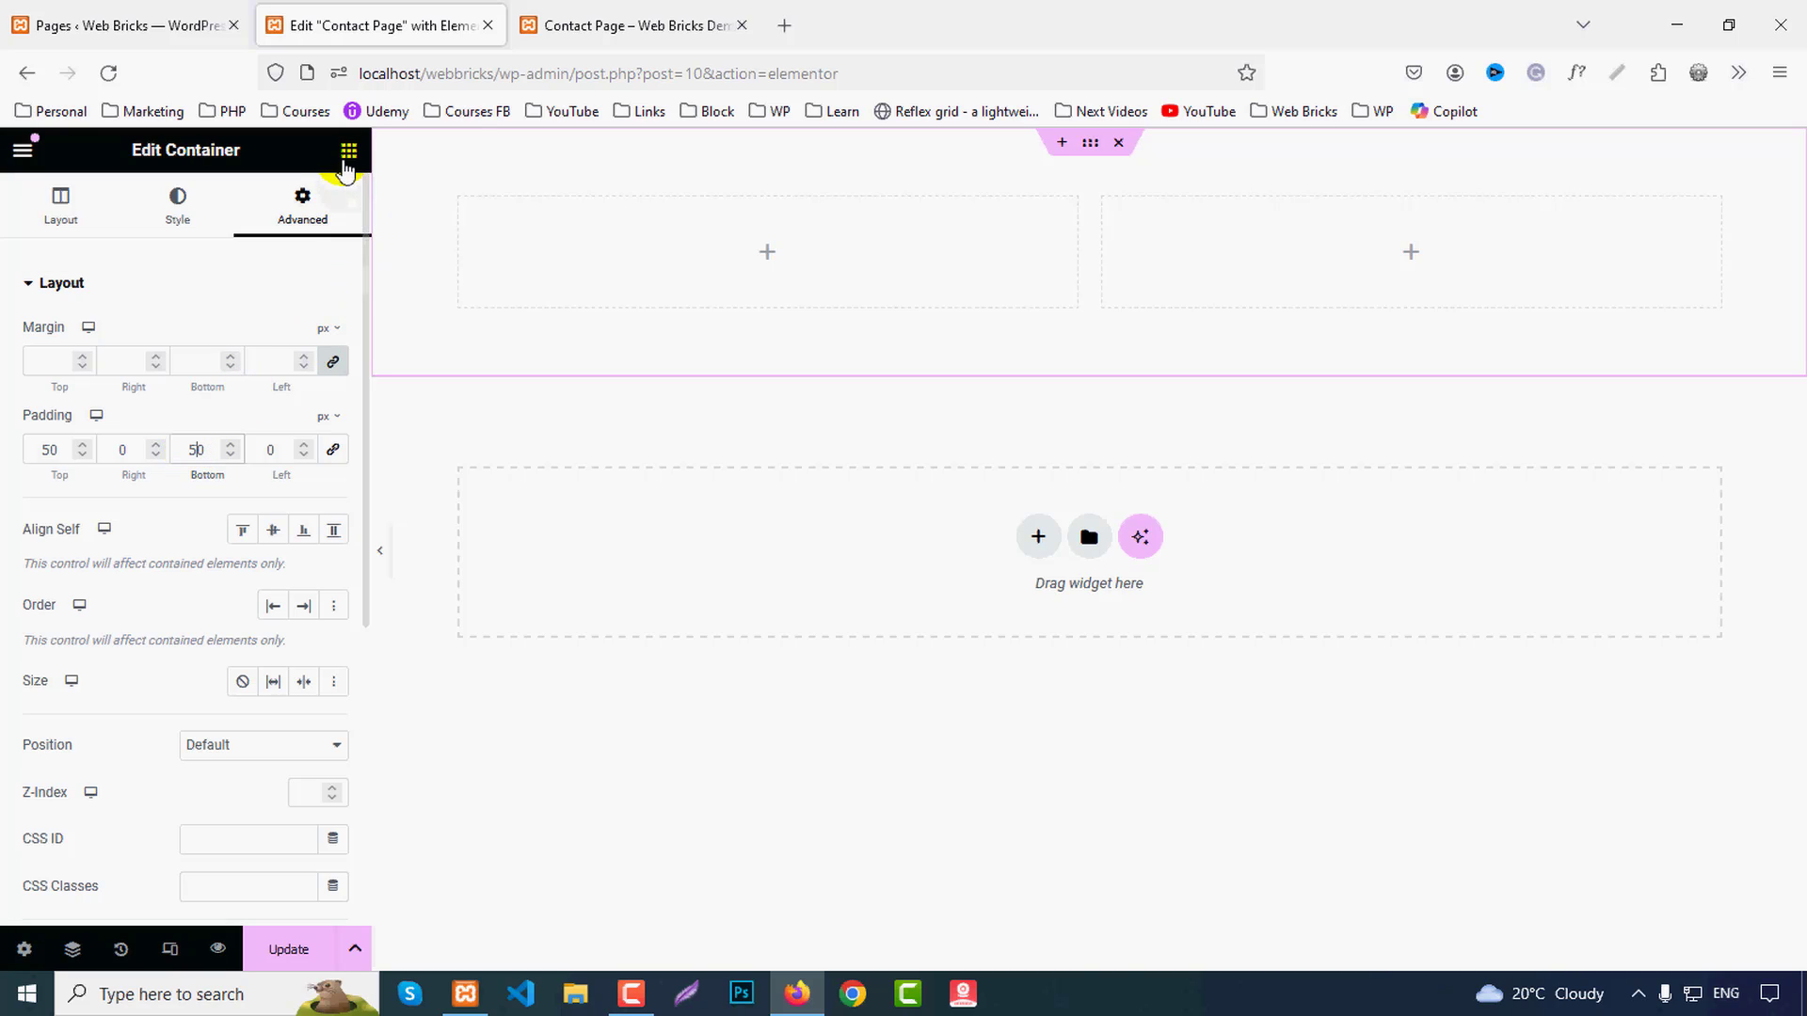
click(350, 152)
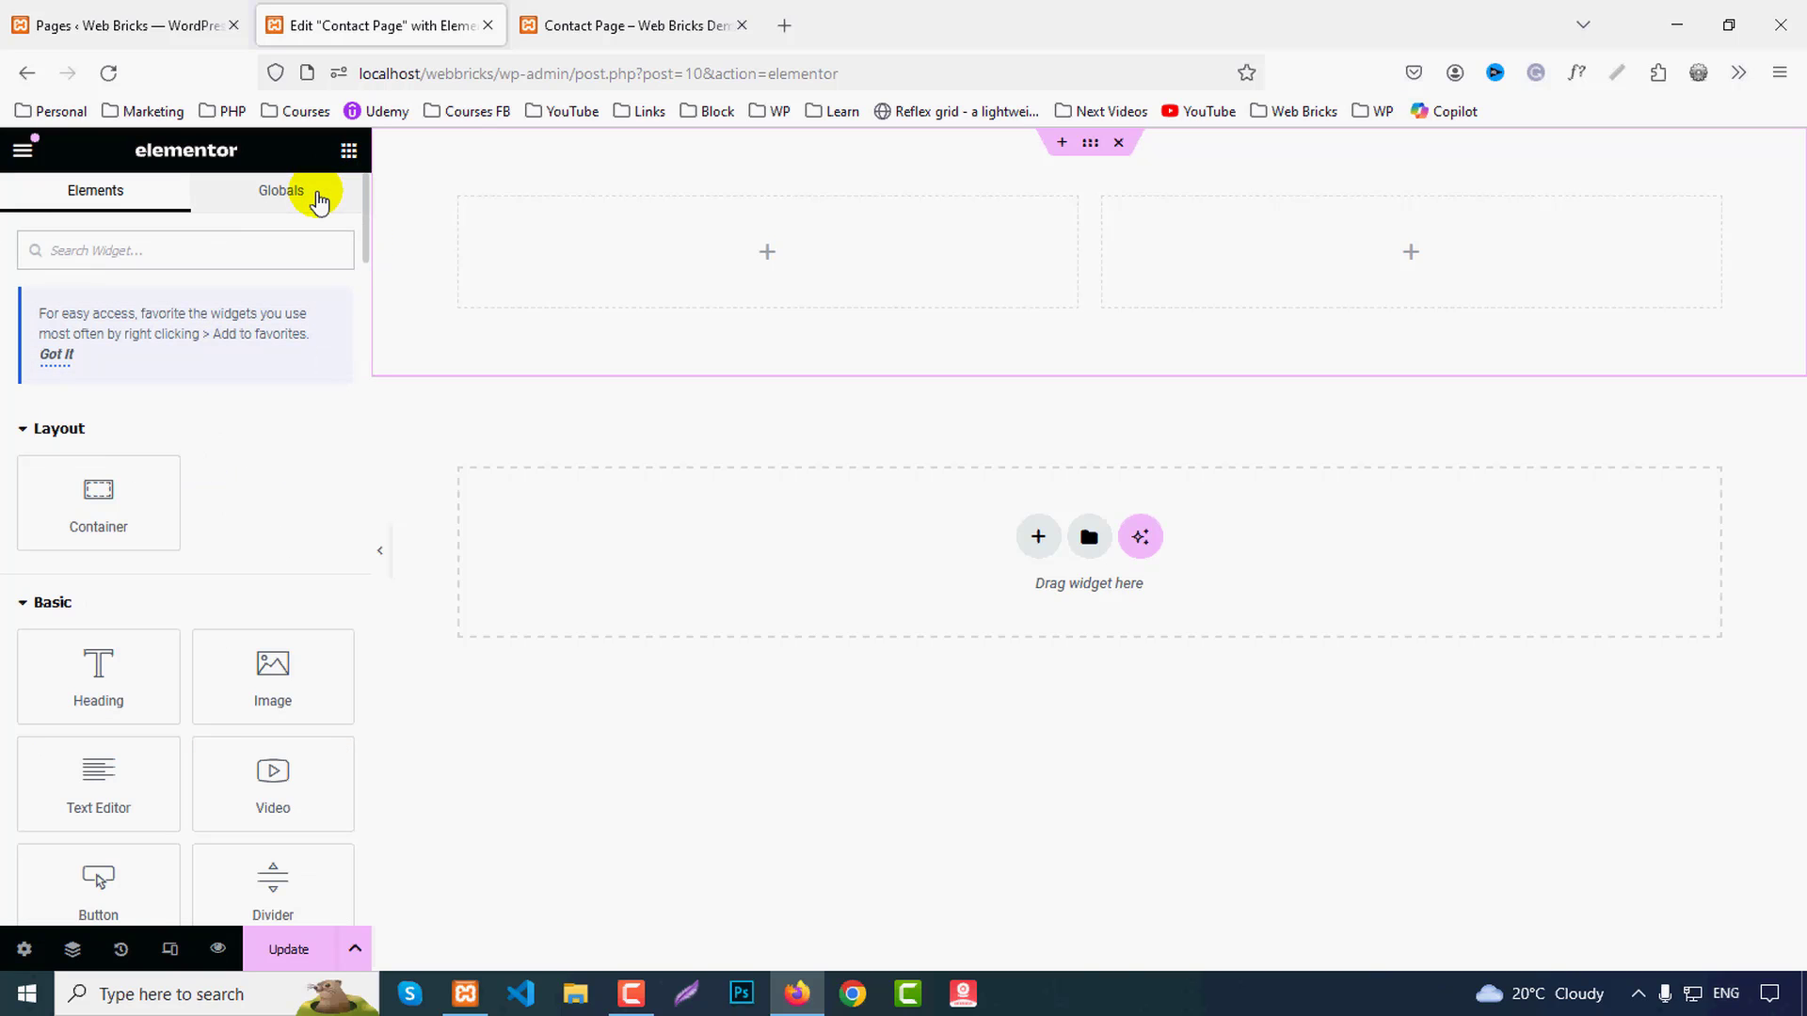
Step: Place the Contact Info widget in the left column and Contact Form 7 in the right
text(contact)
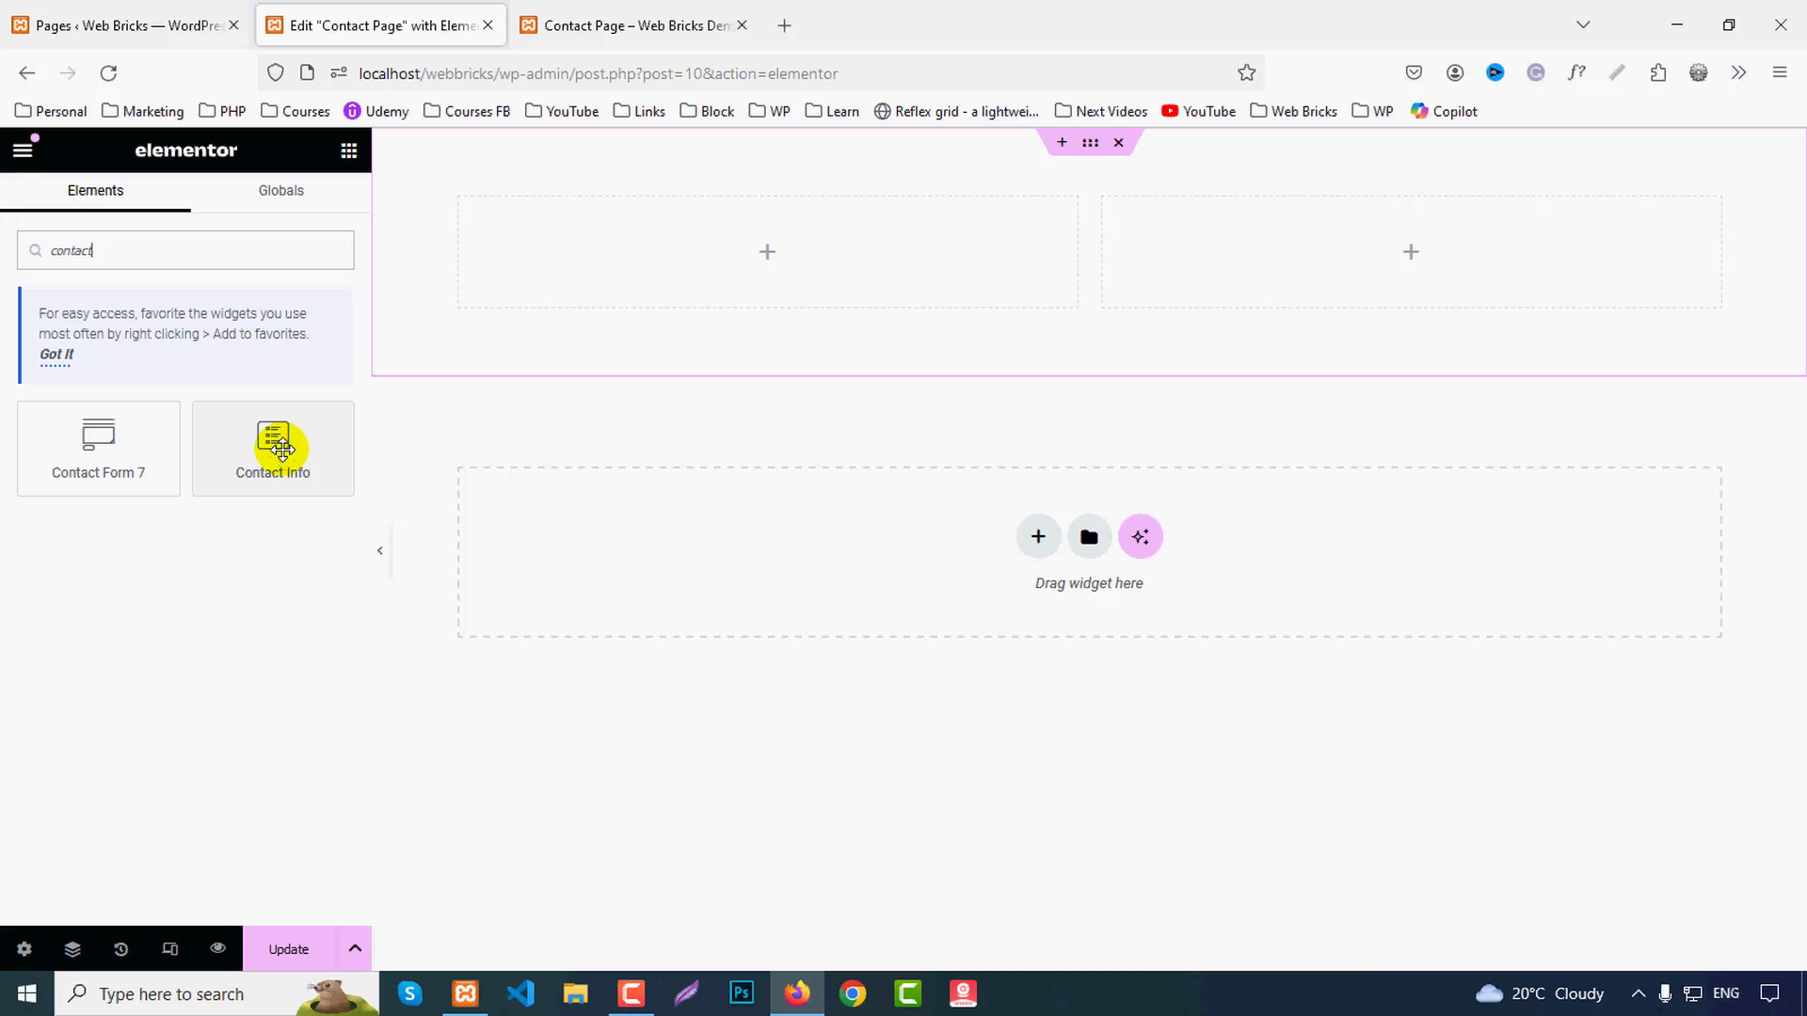
drag(276, 442, 777, 229)
scroll(810, 286, down, 2)
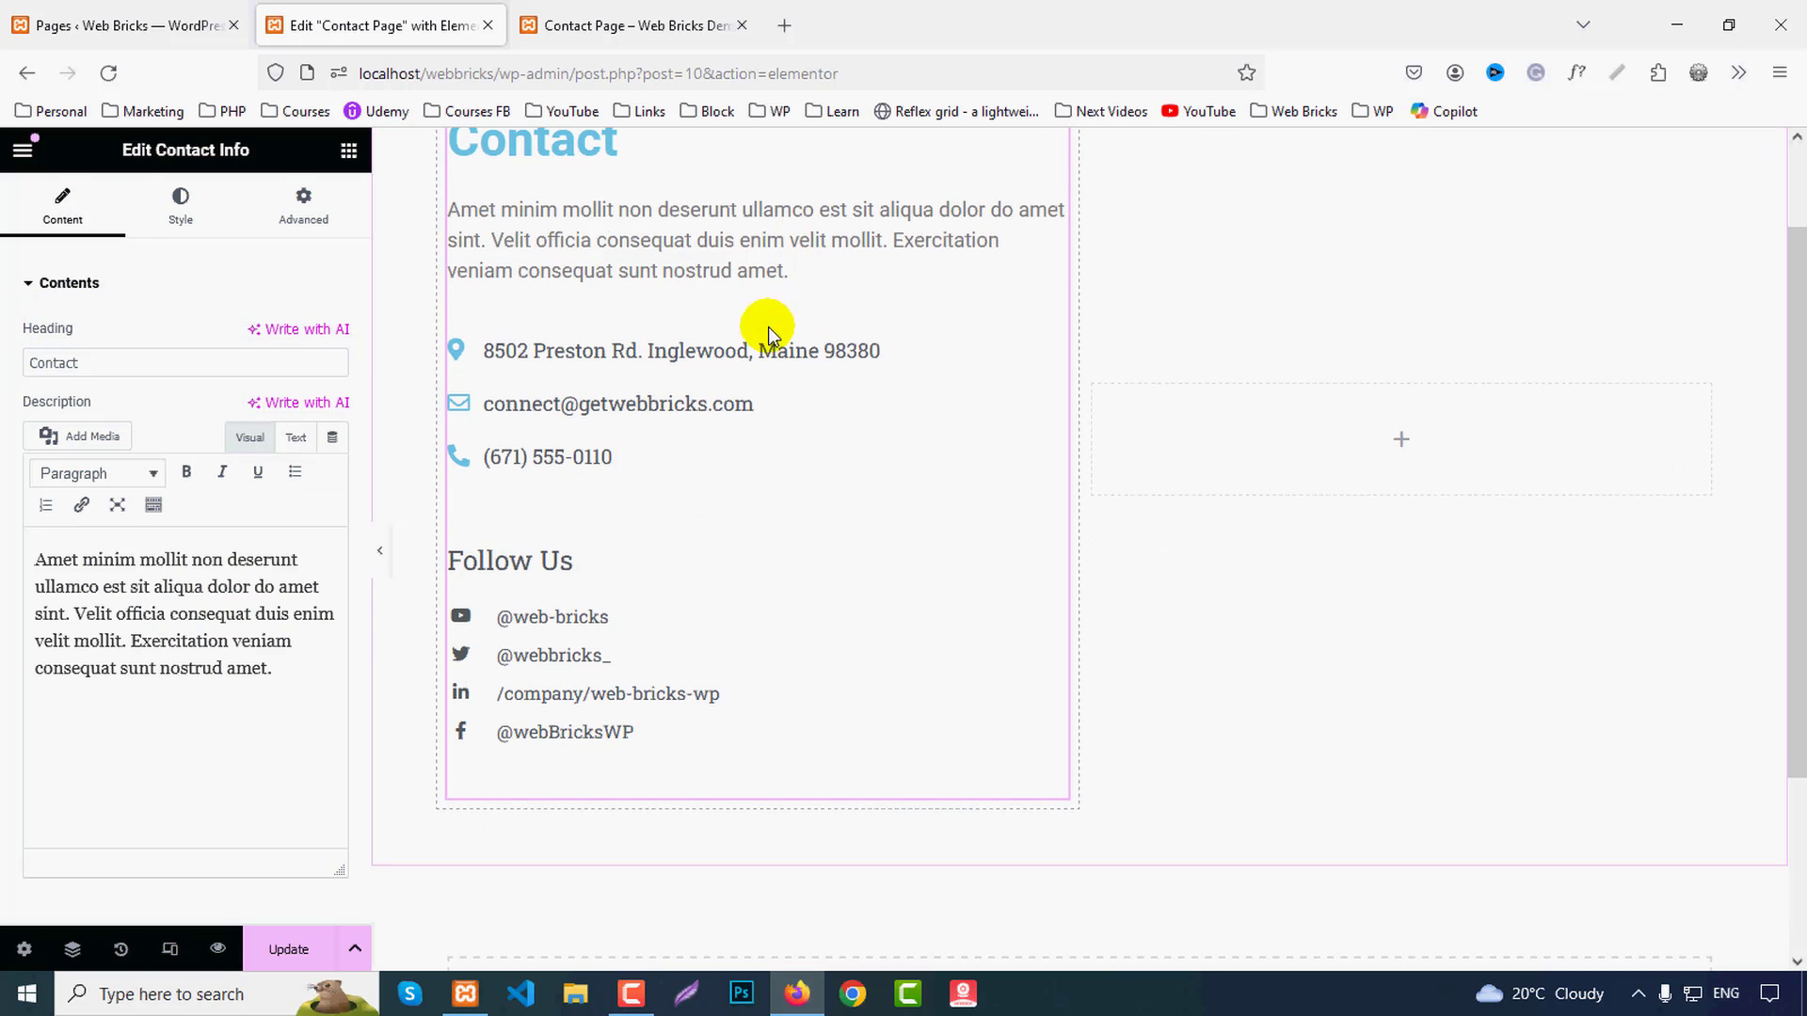
click(348, 153)
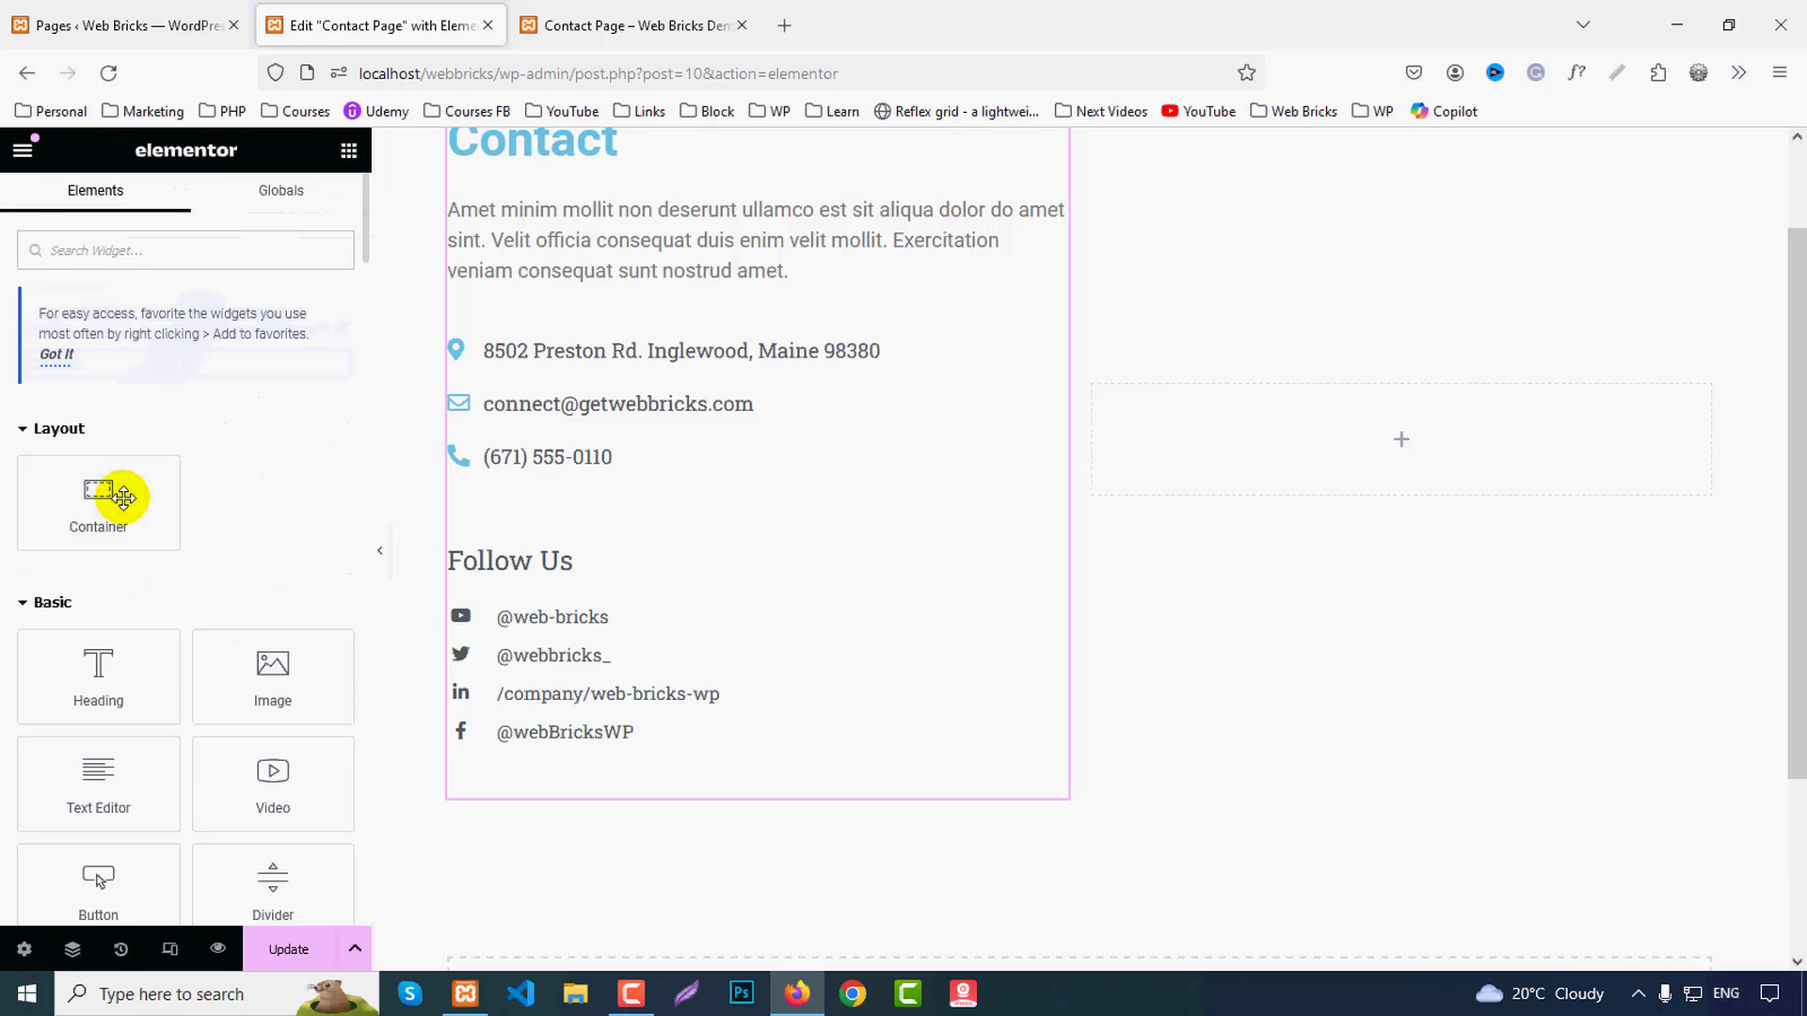
click(111, 249)
text(contact)
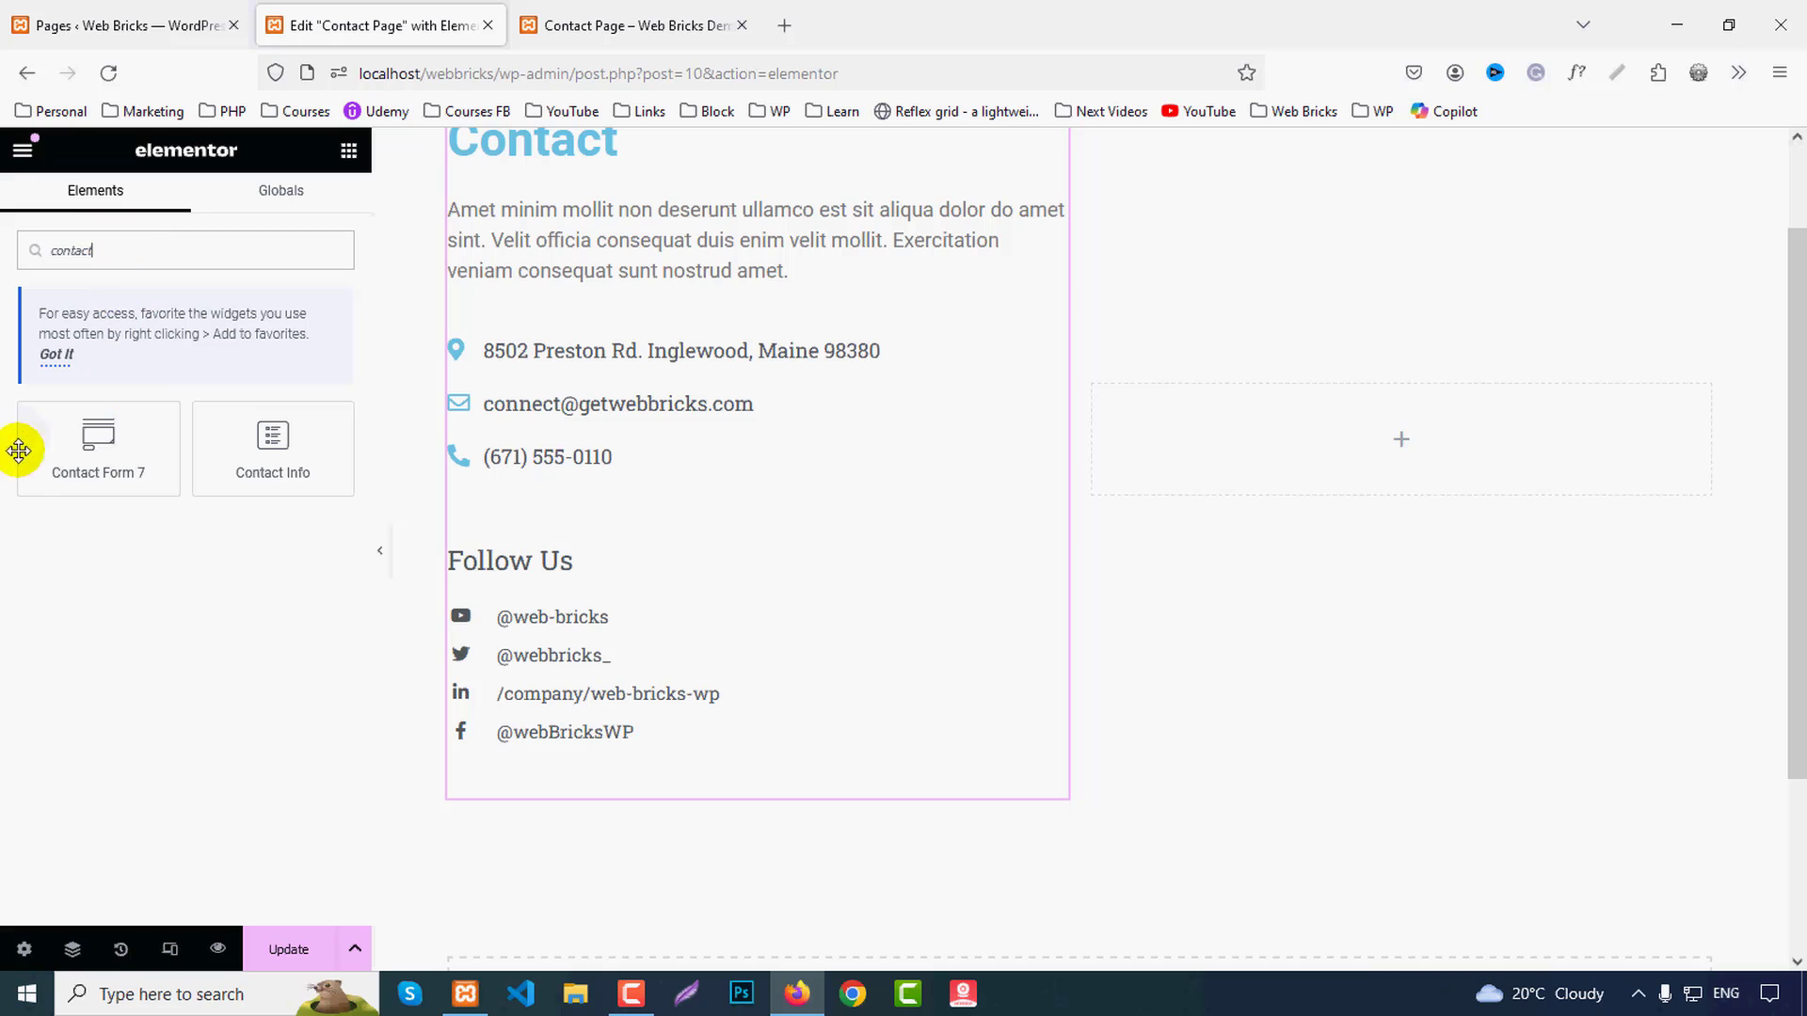
drag(40, 452, 1447, 445)
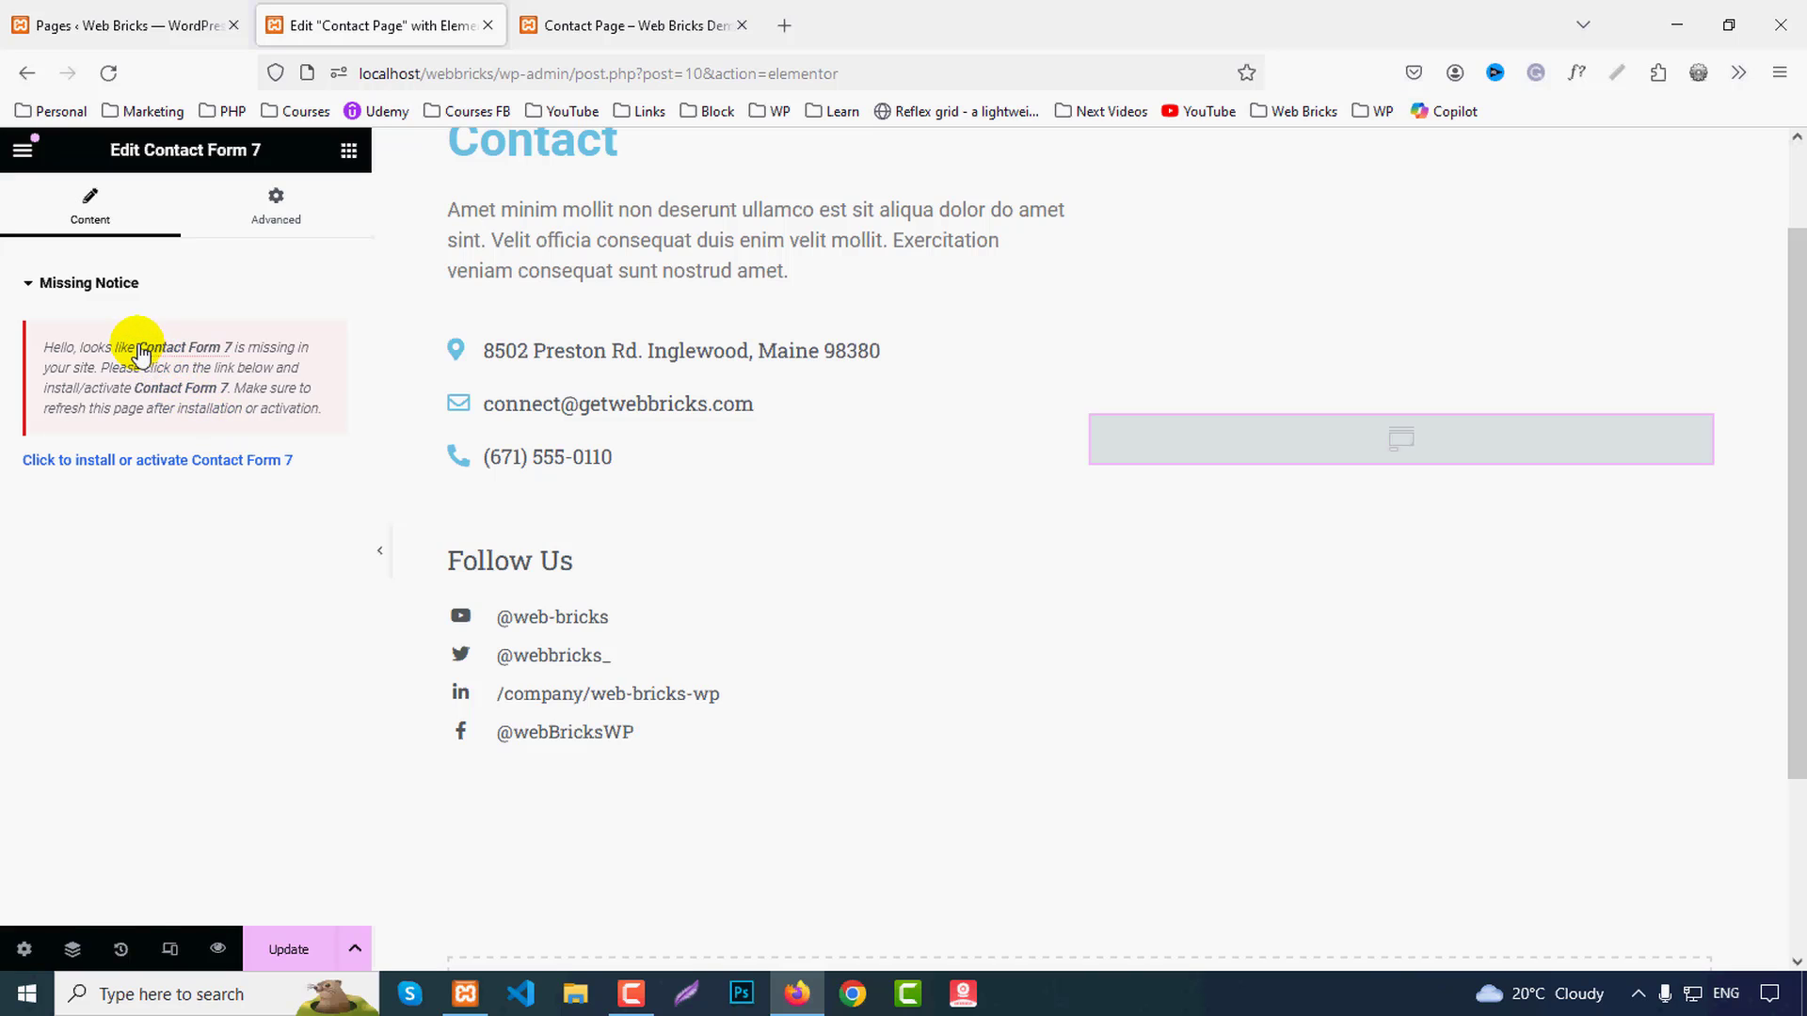
Step: Install and activate Contact Form 7 via the missing-plugin link, then close the plugins tab
click(132, 463)
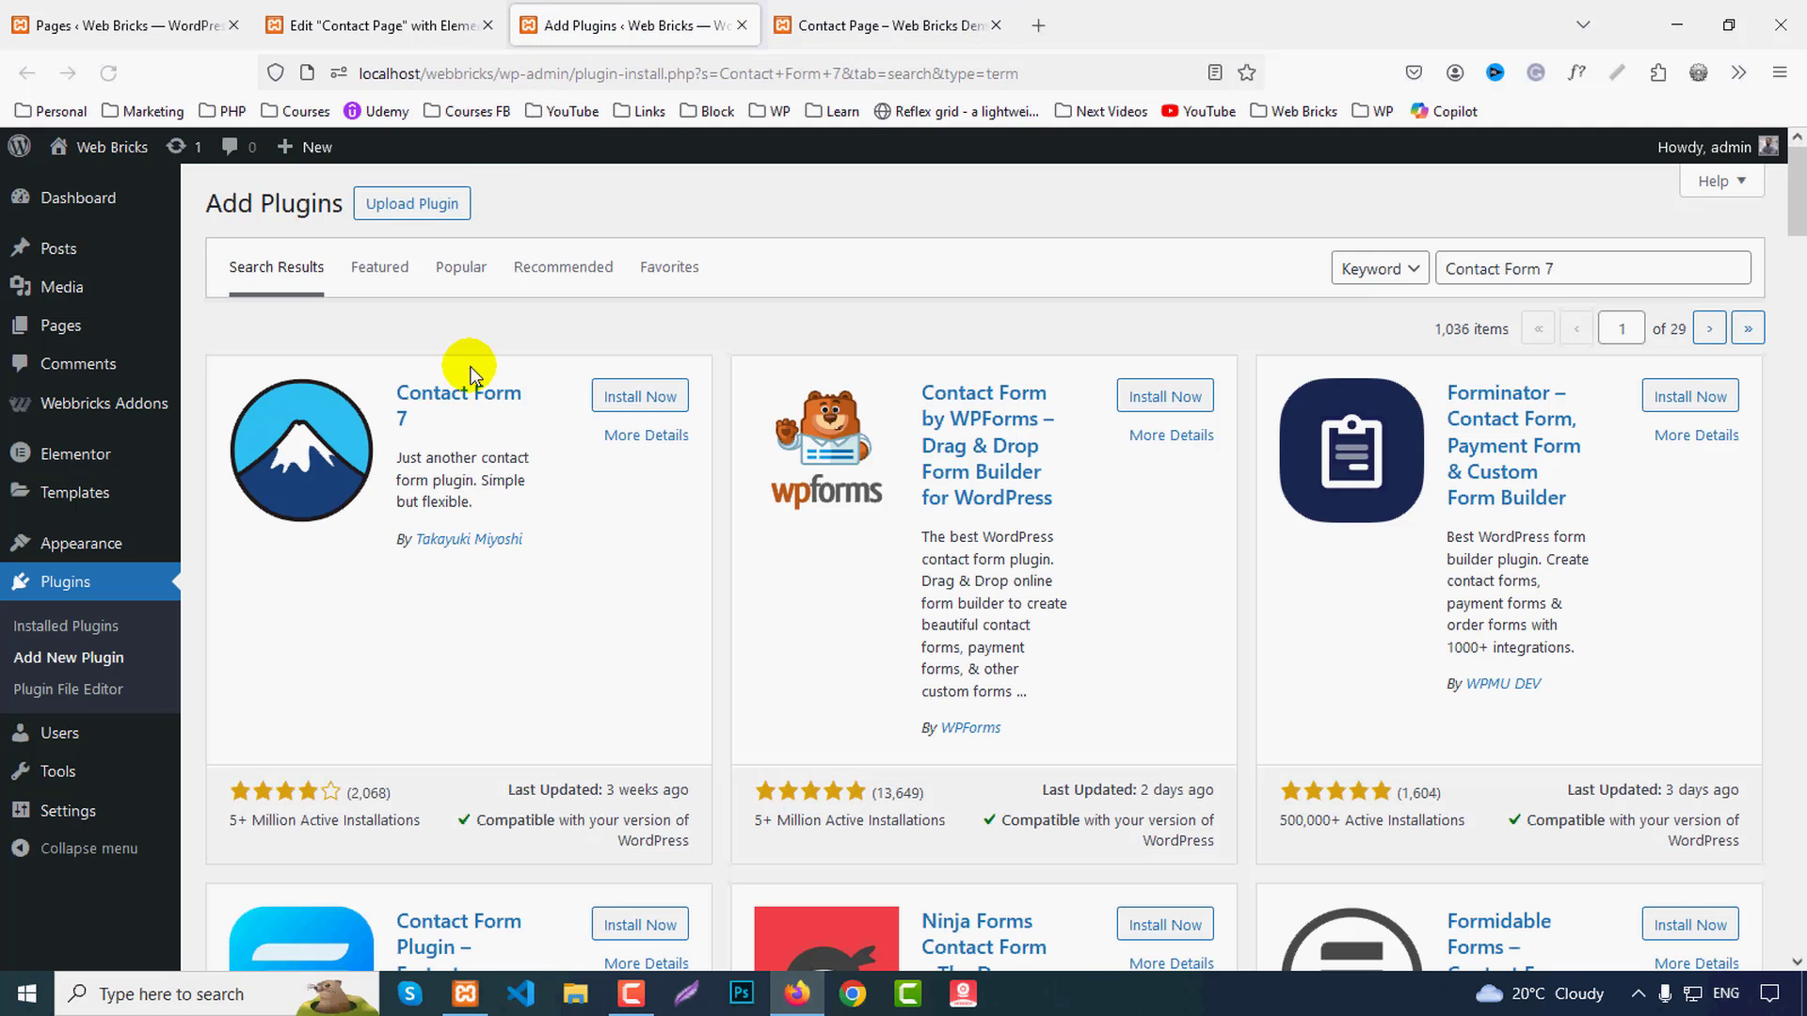
click(649, 399)
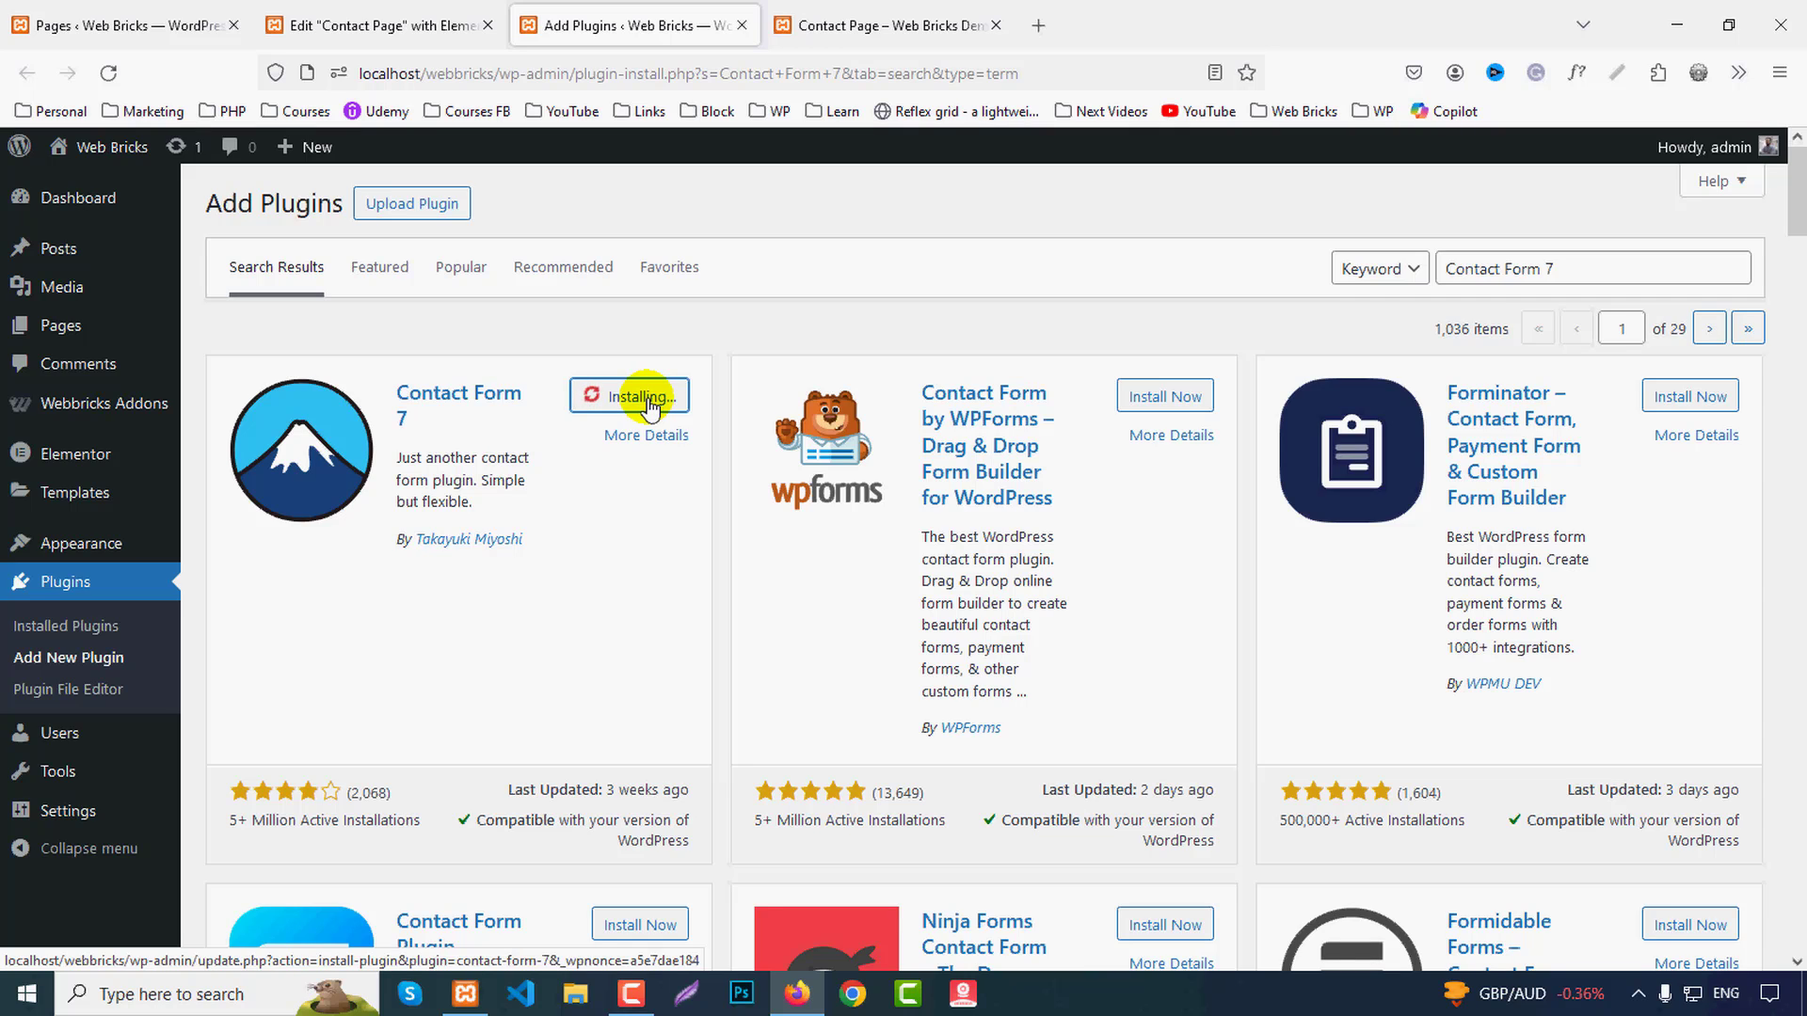
click(645, 399)
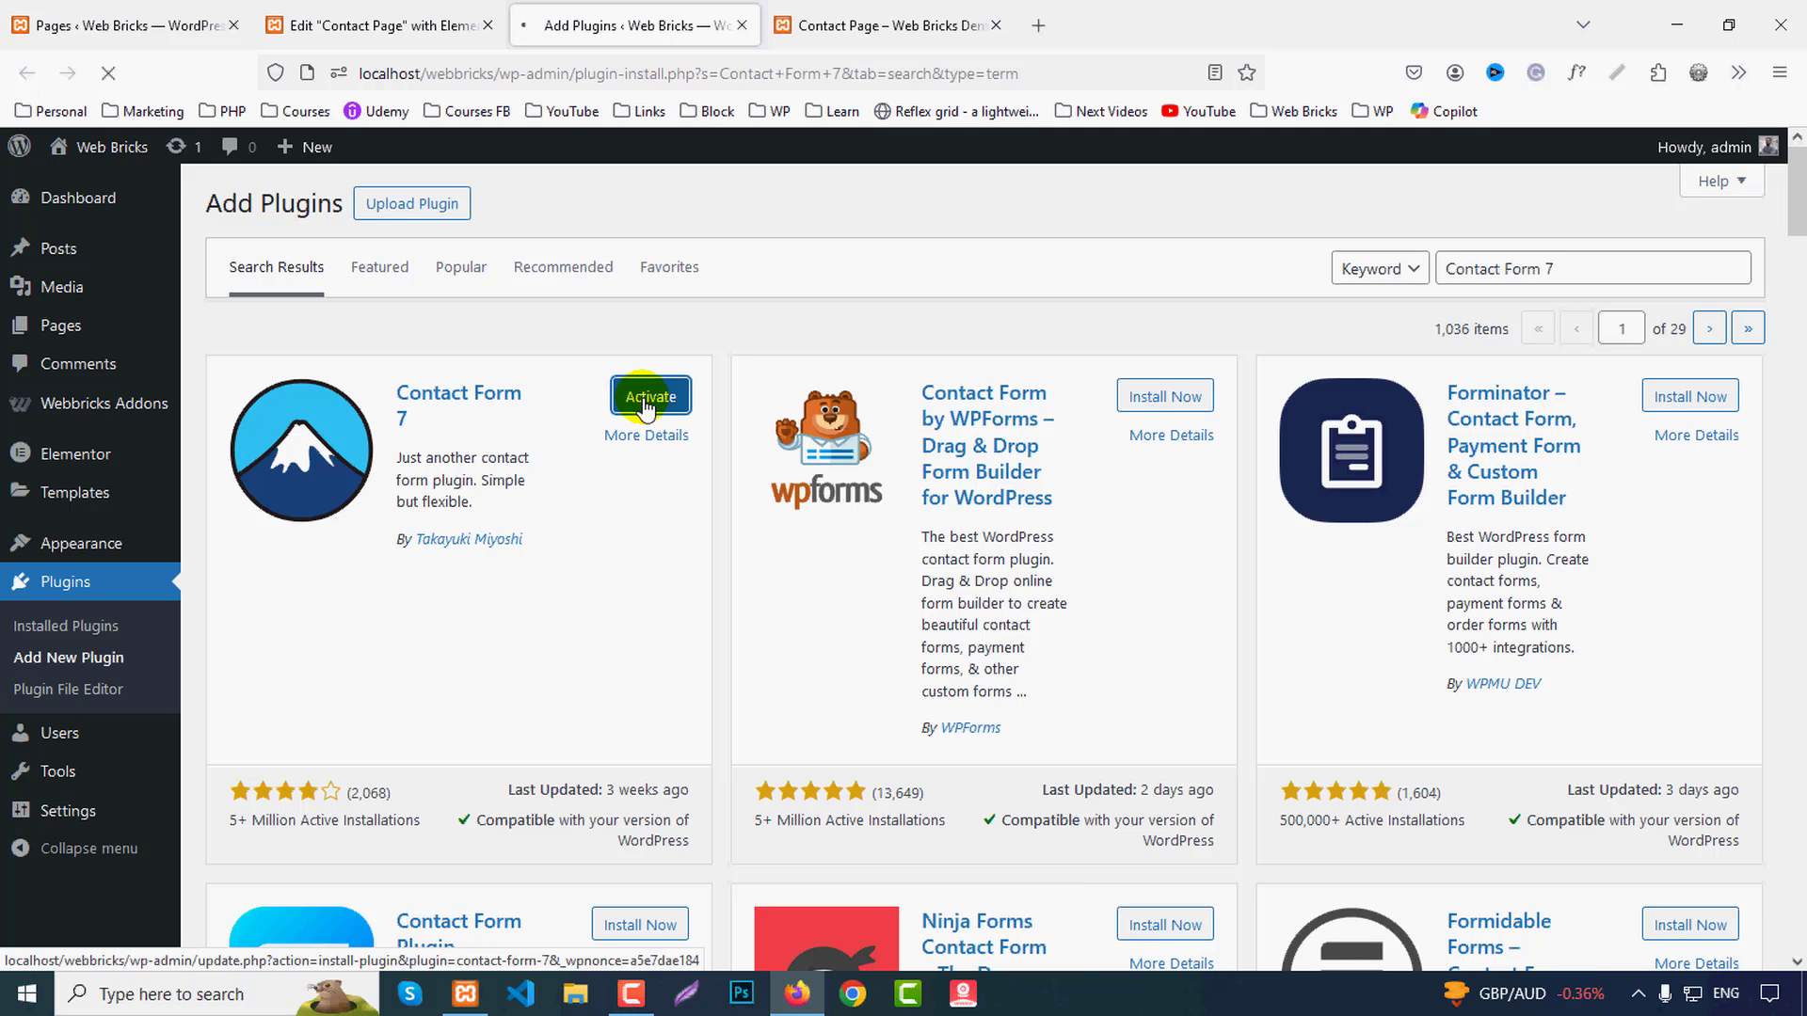
middle_click(588, 14)
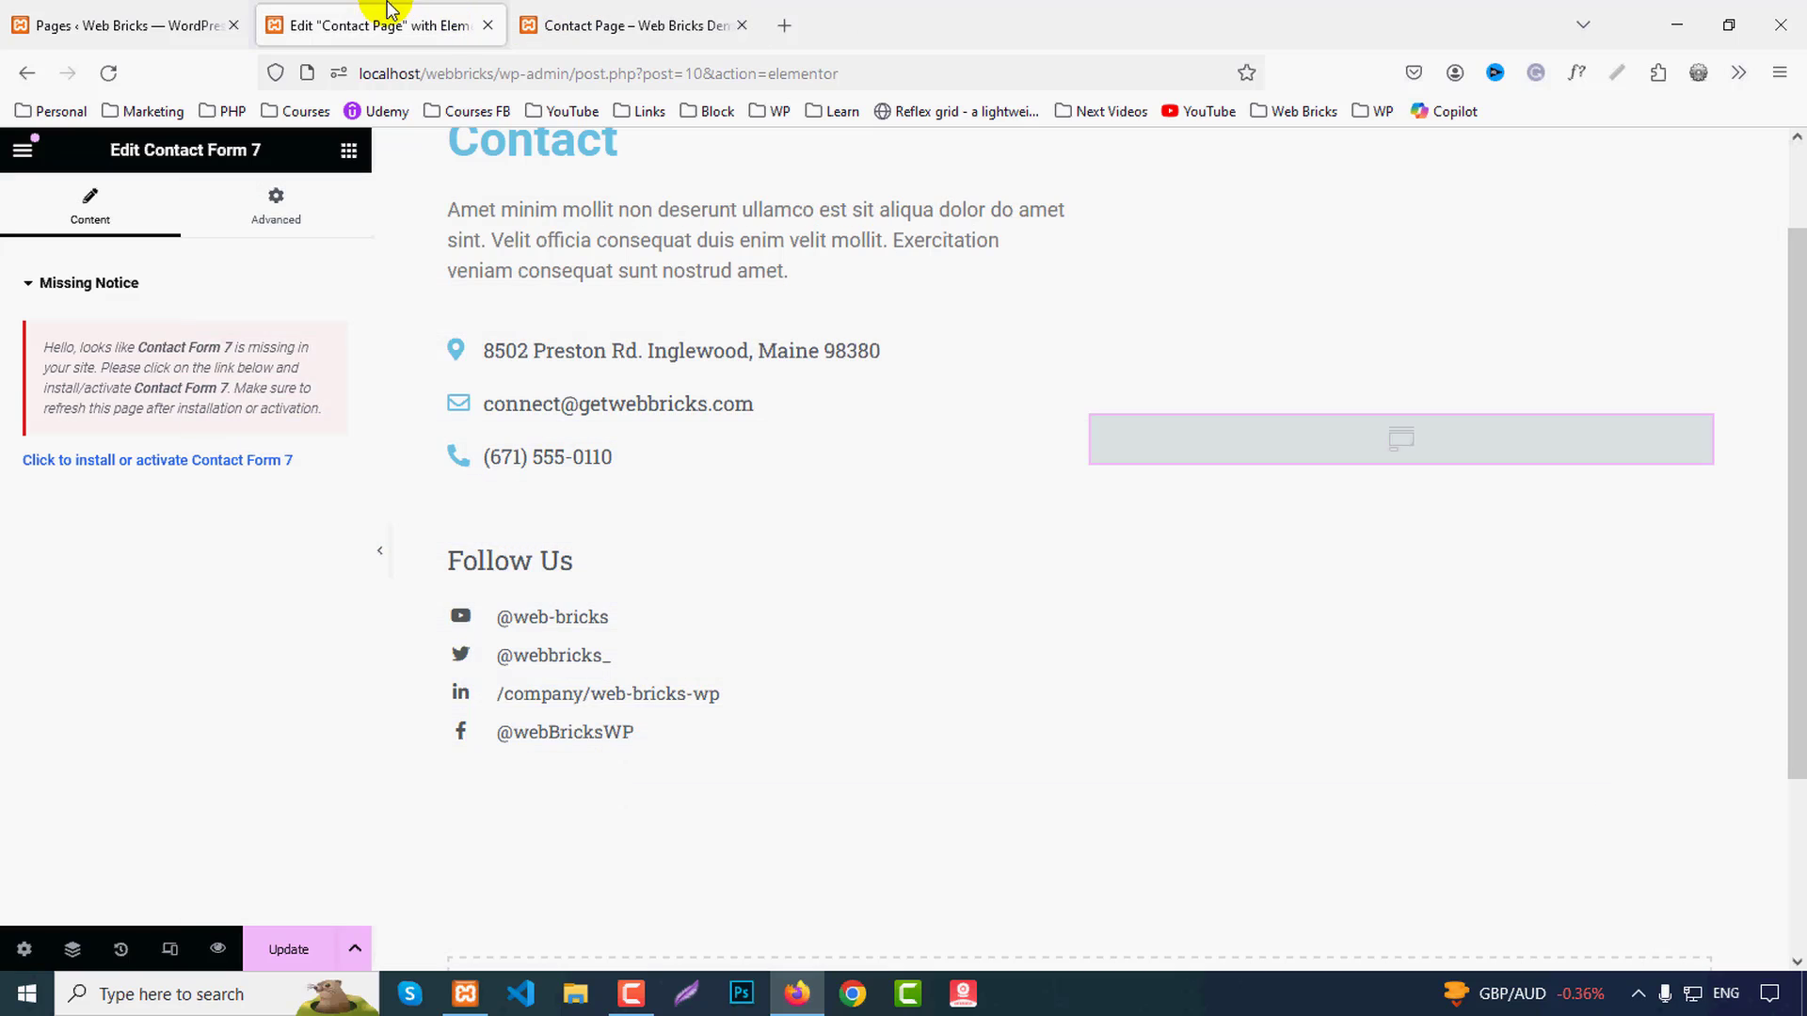
Step: Update the page and reload the editor so Contact Form 7 loads
click(294, 949)
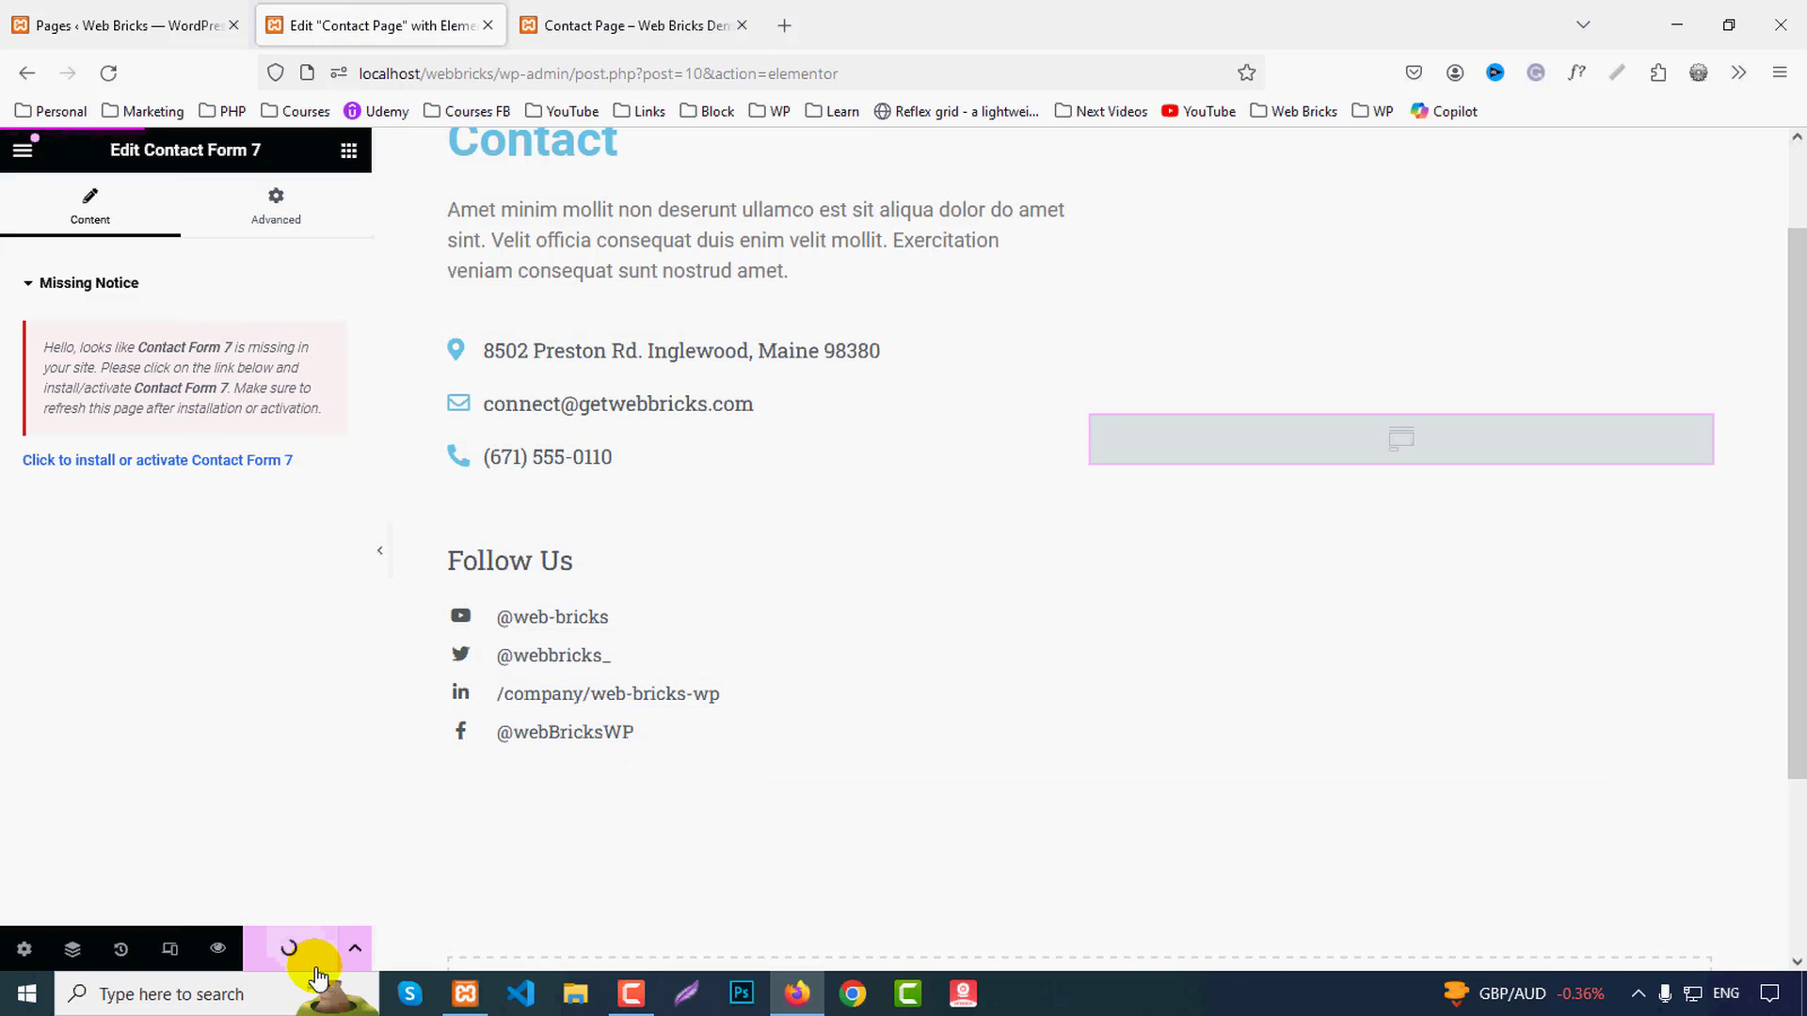
scroll(822, 734, up, 2)
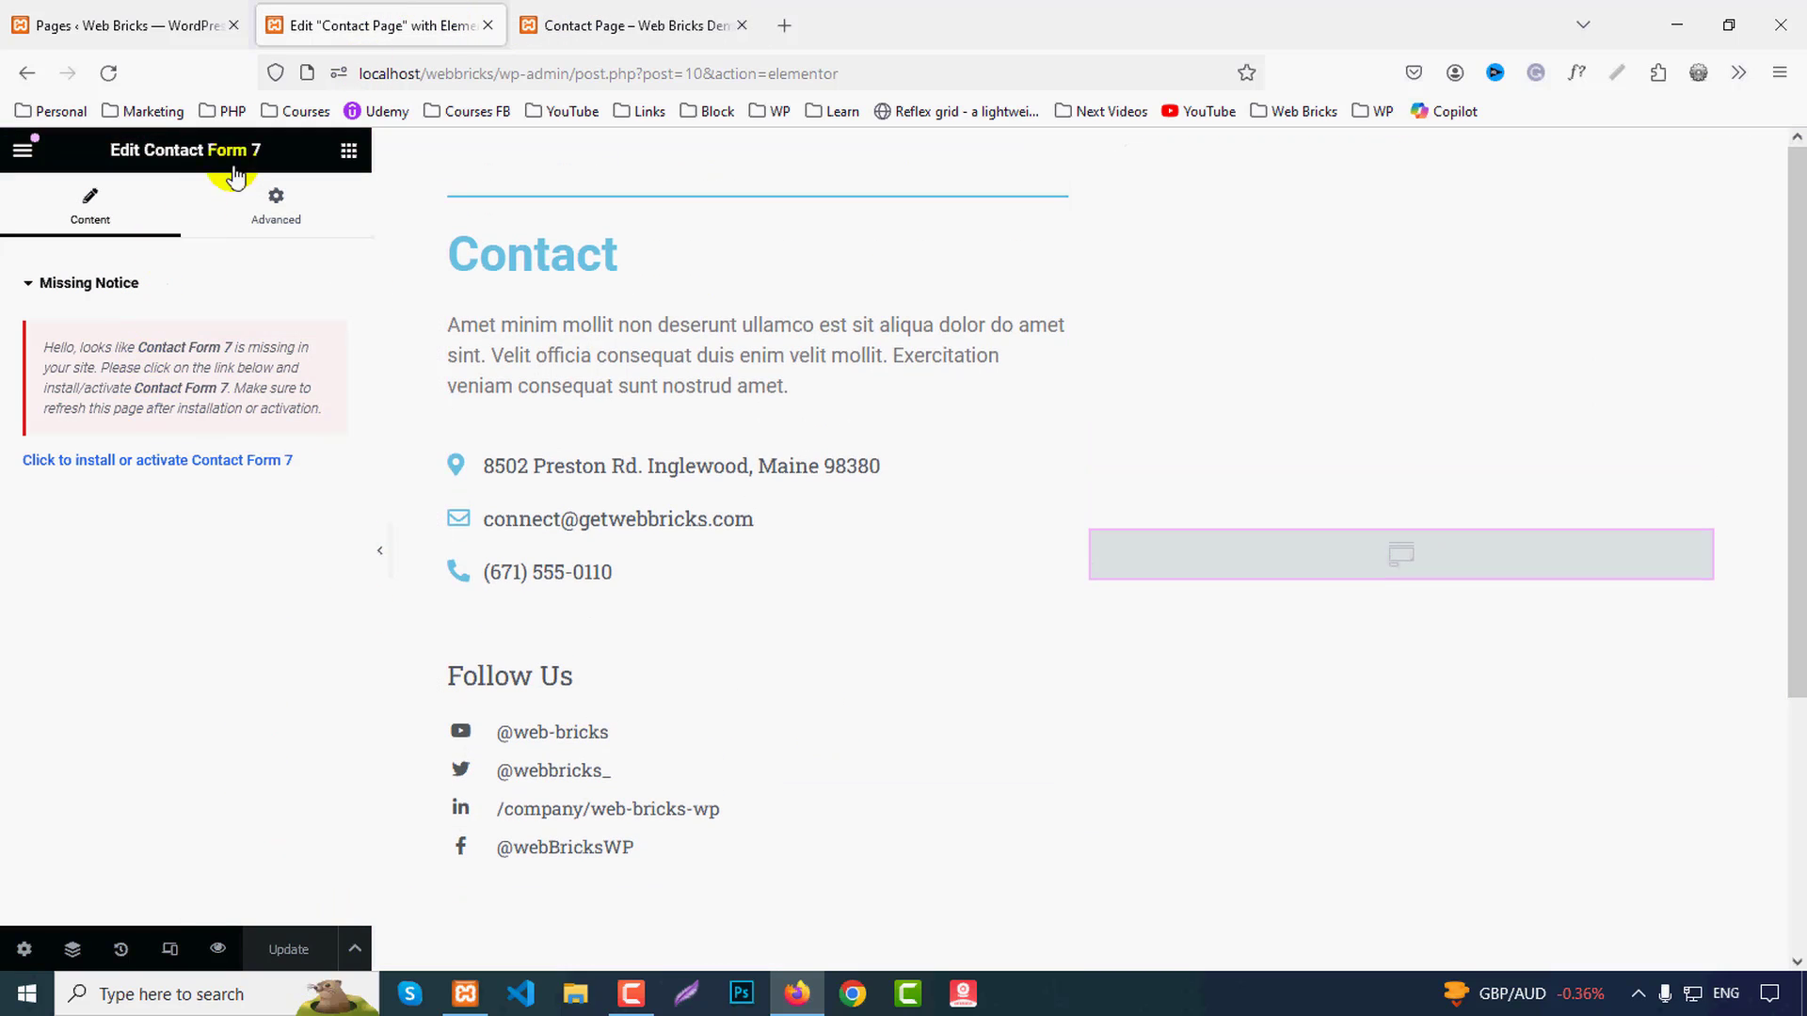
click(108, 72)
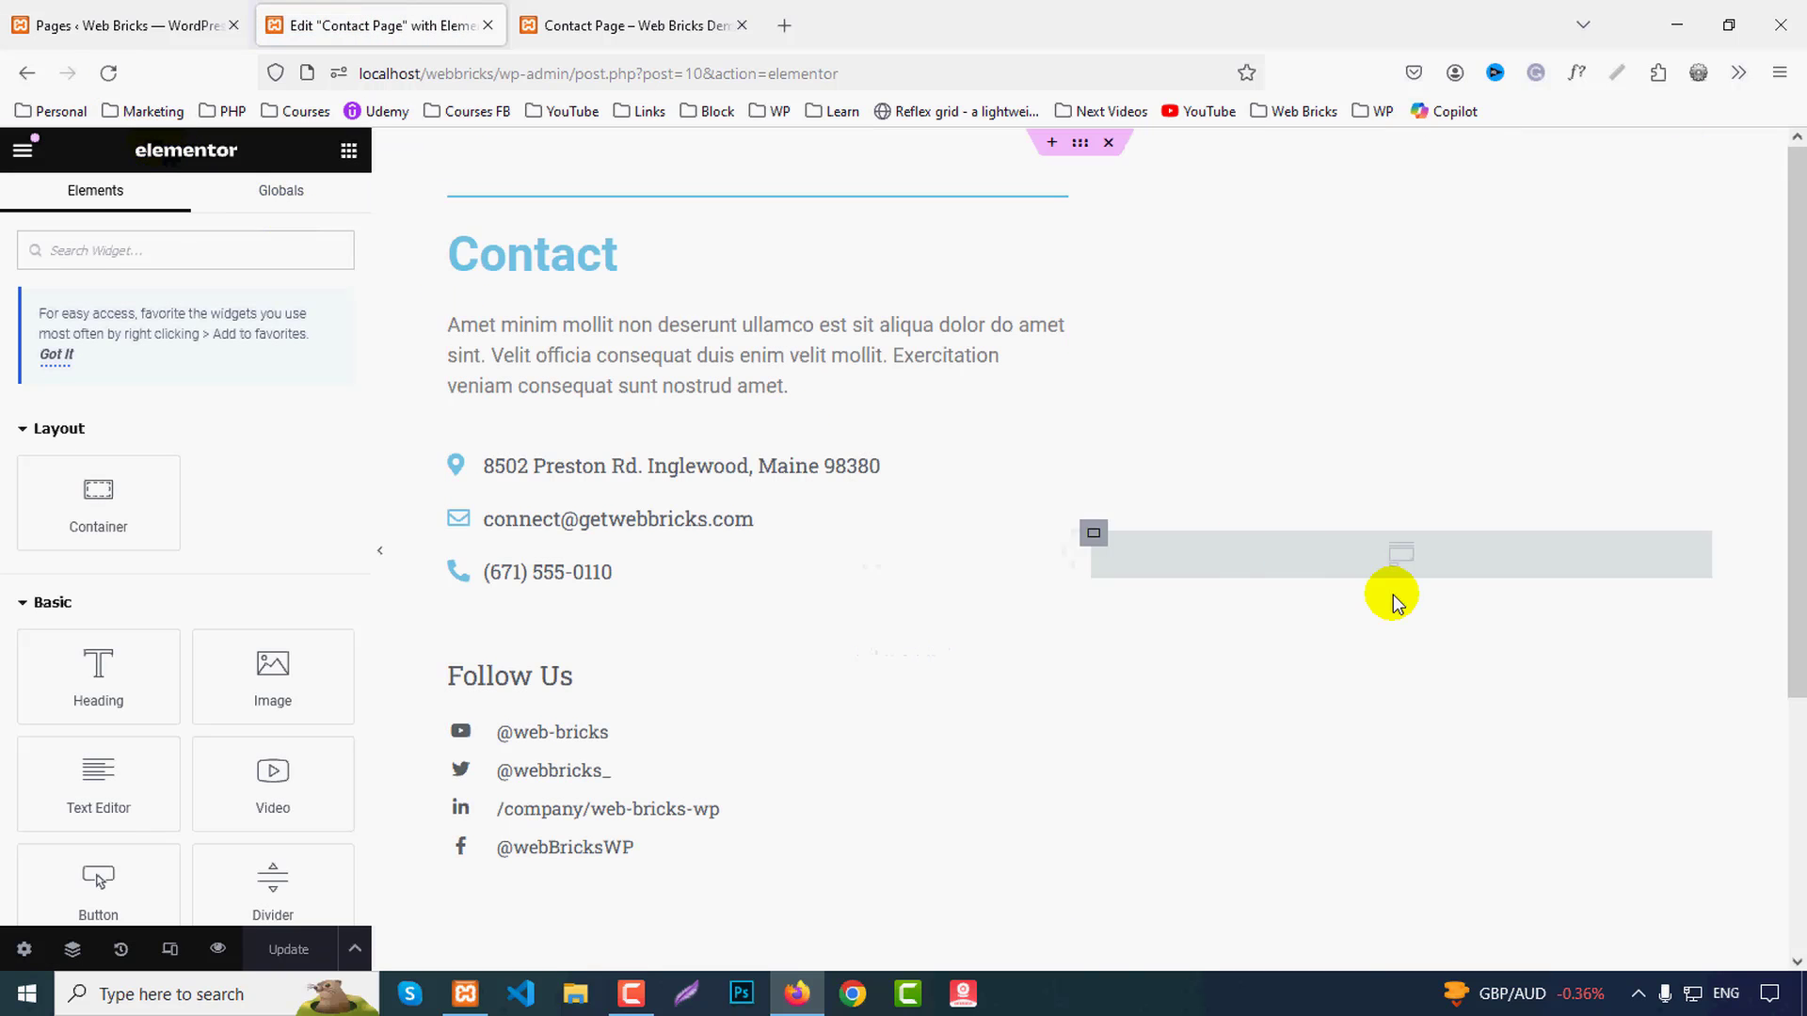
Step: Check the Contact Forms list, then choose Contact form 1 in the Contact Form 7 widget
click(1374, 567)
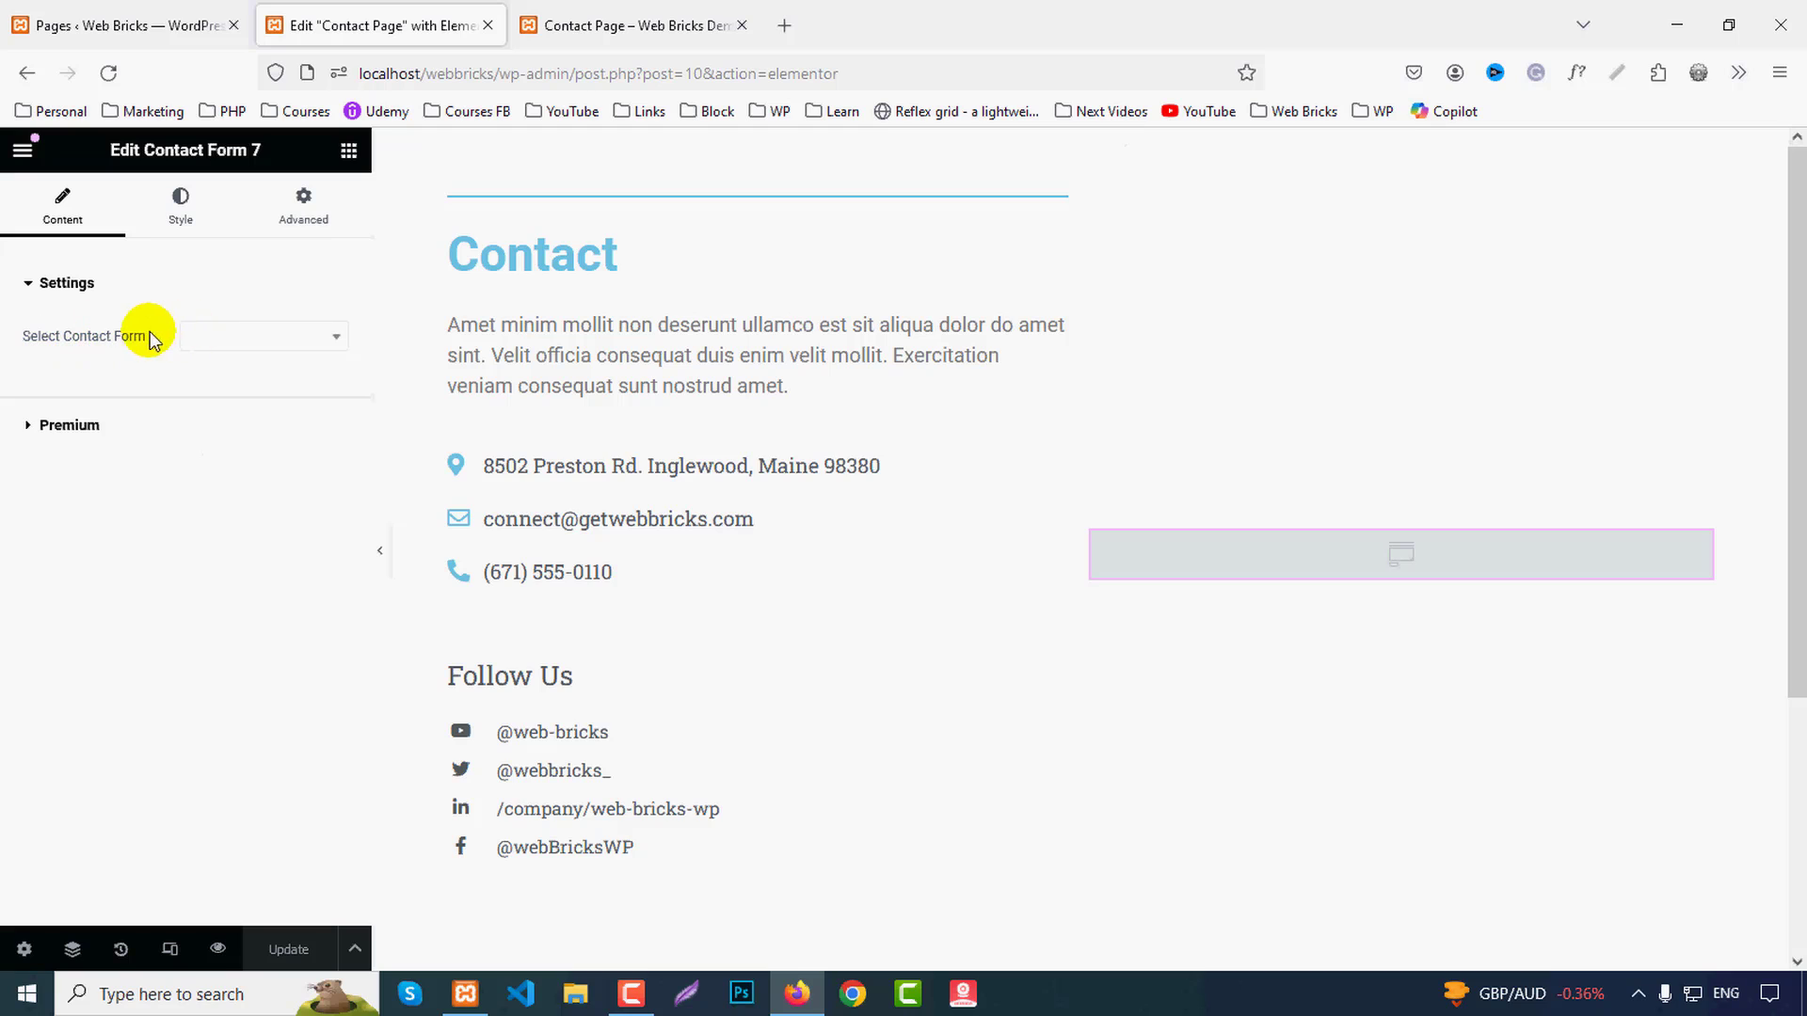
click(214, 339)
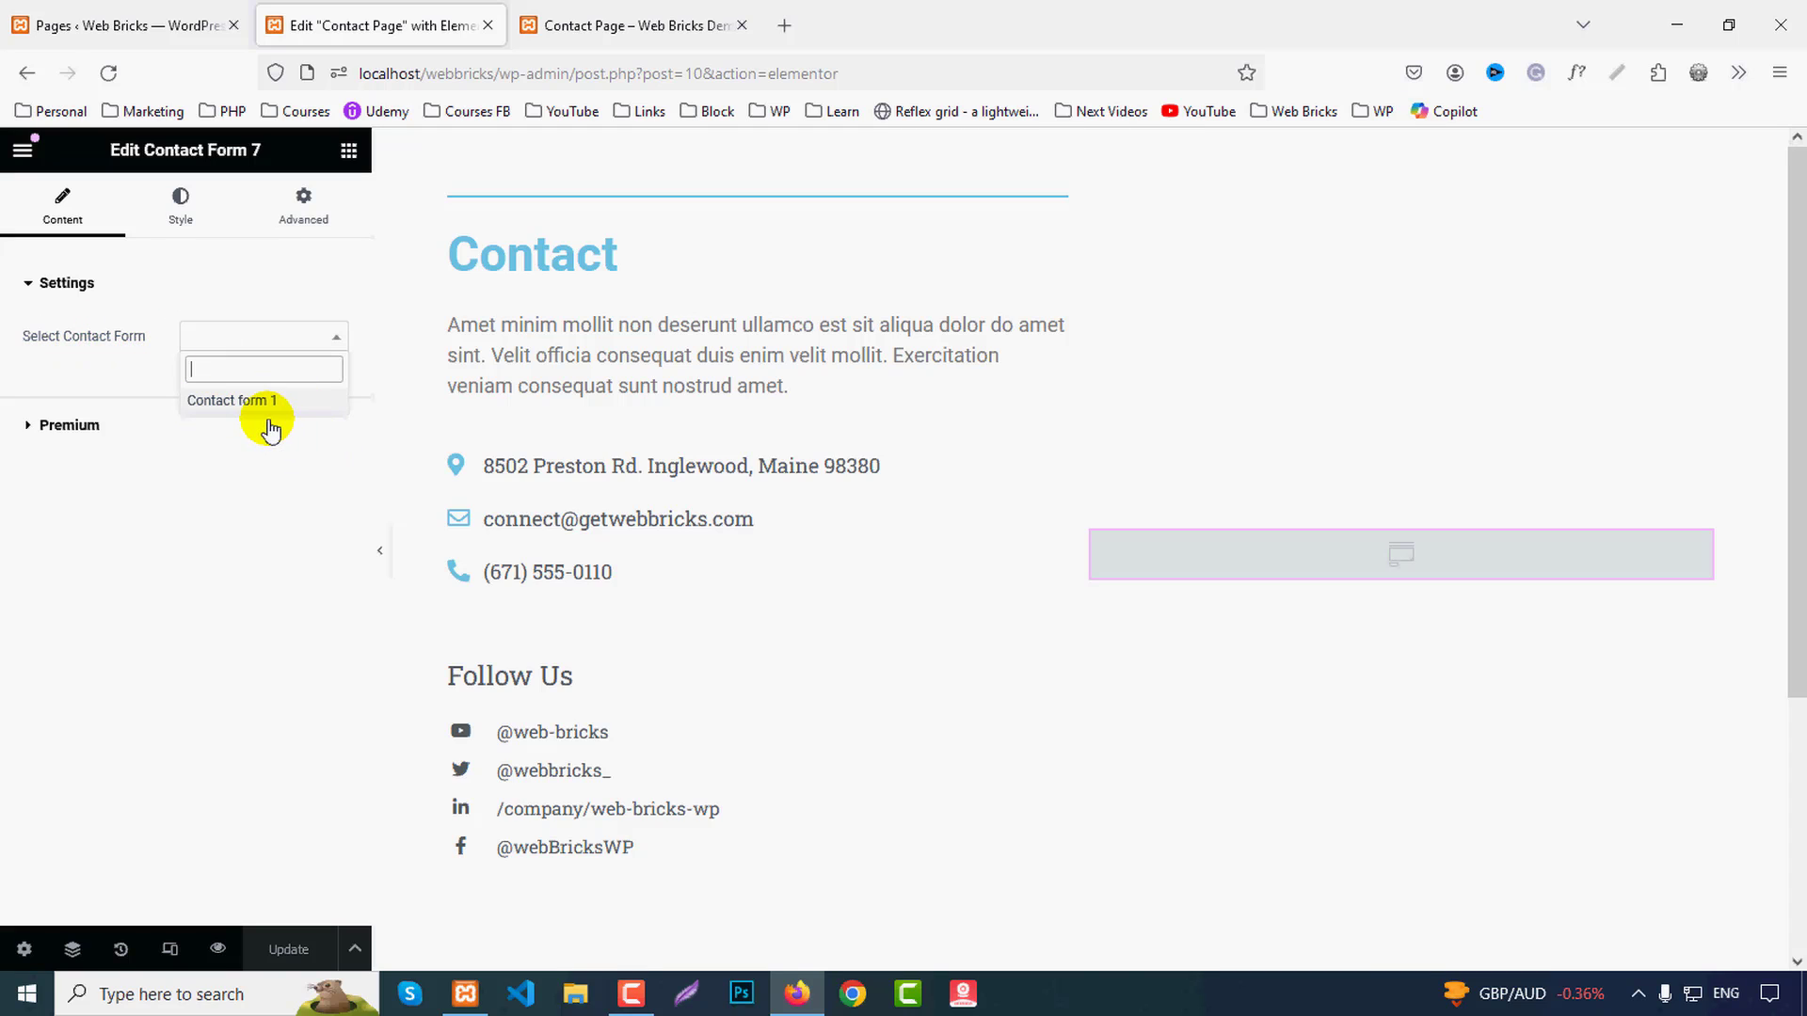
click(42, 23)
click(57, 198)
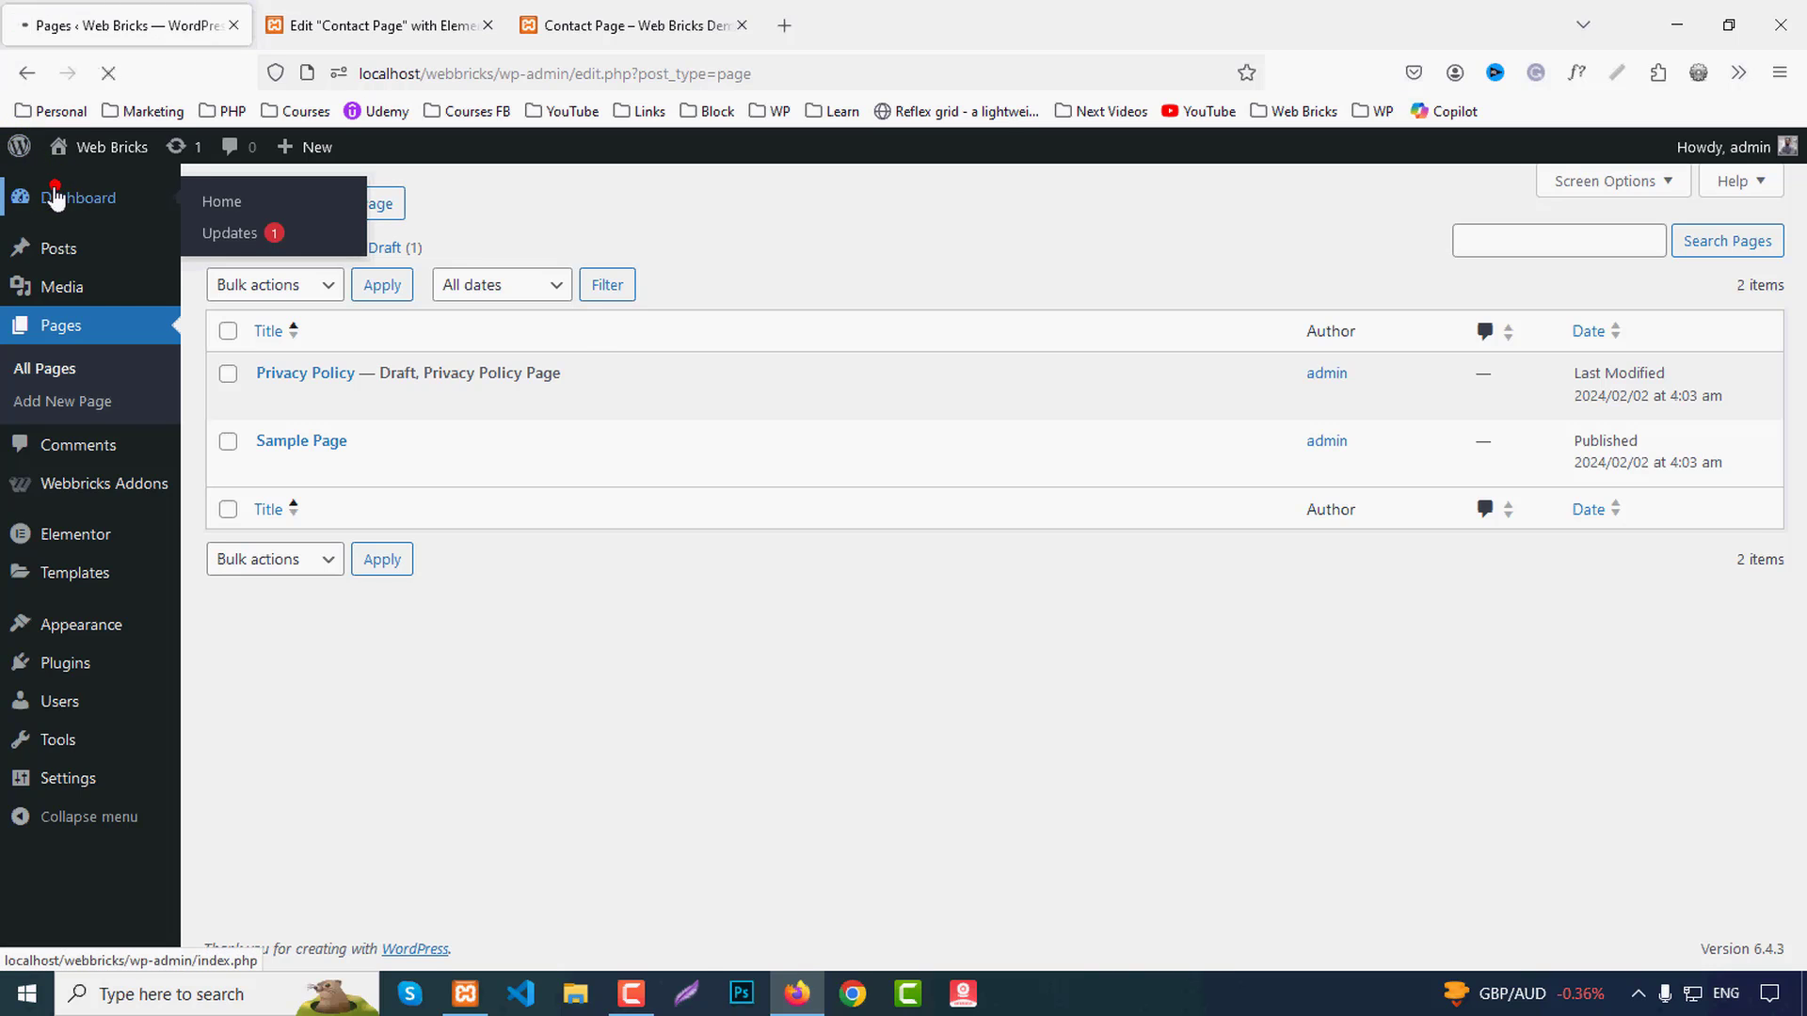
mouse_move(28, 499)
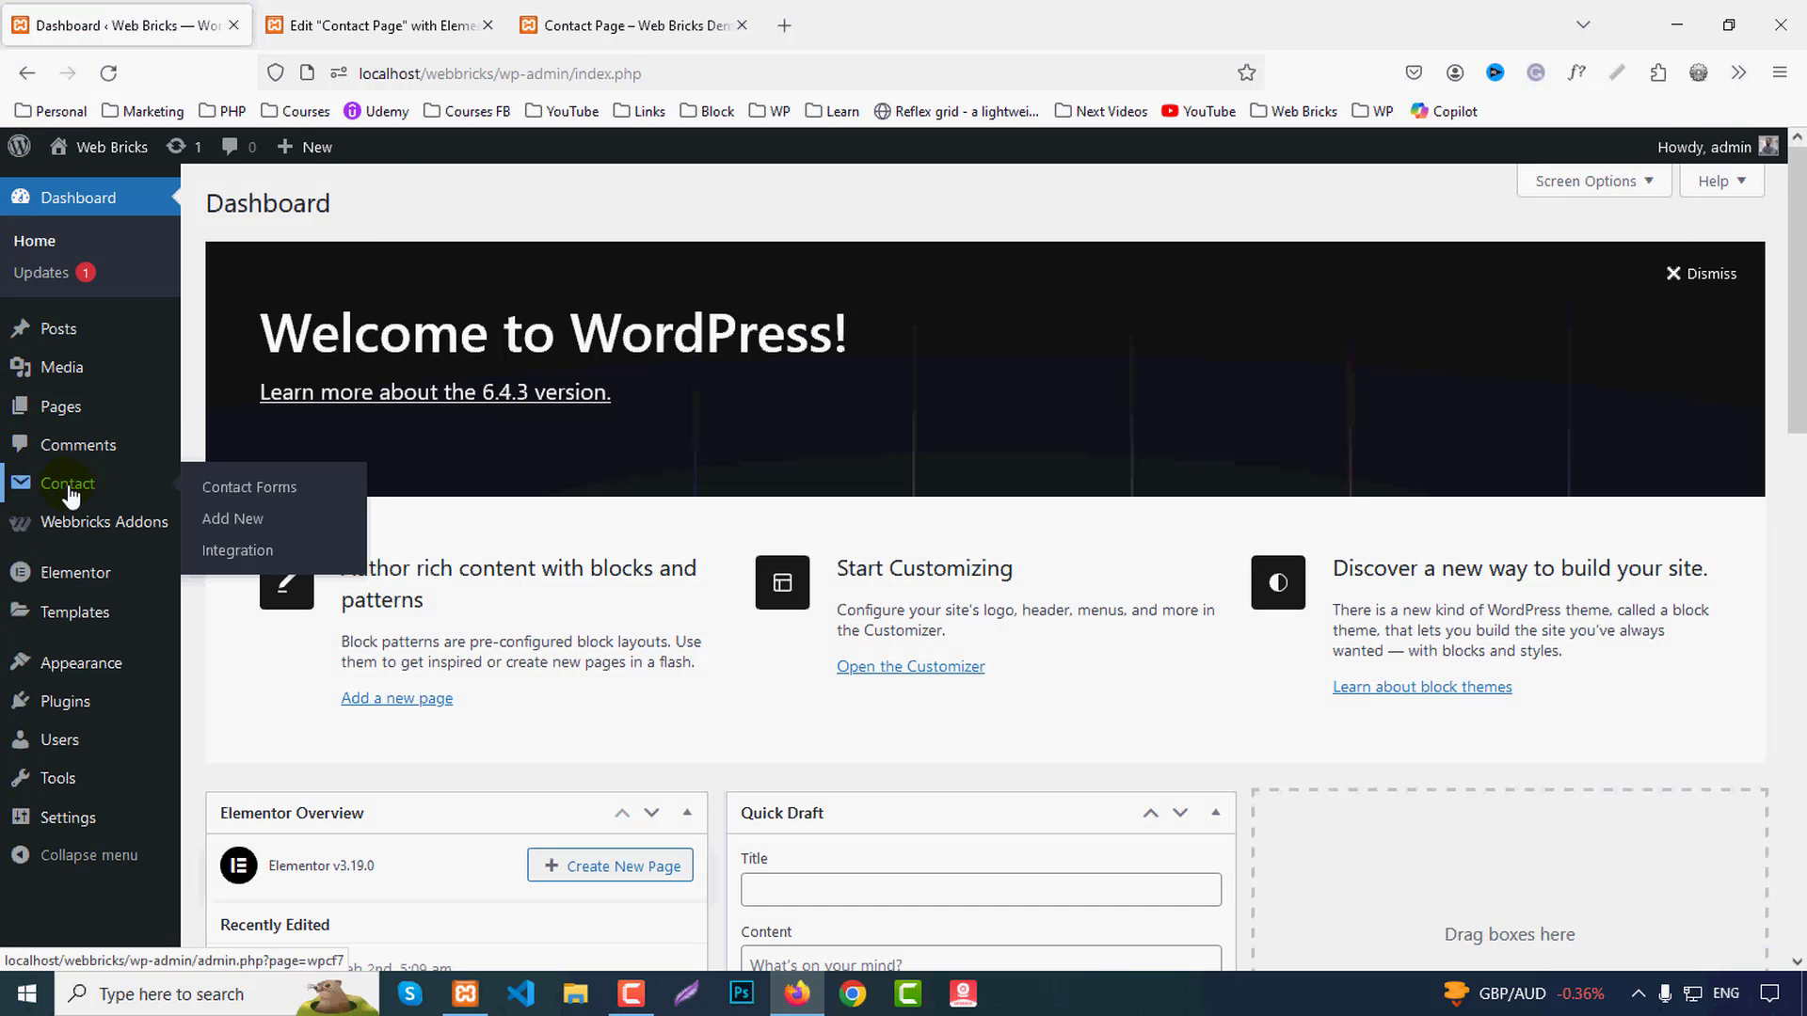
click(272, 490)
mouse_move(290, 743)
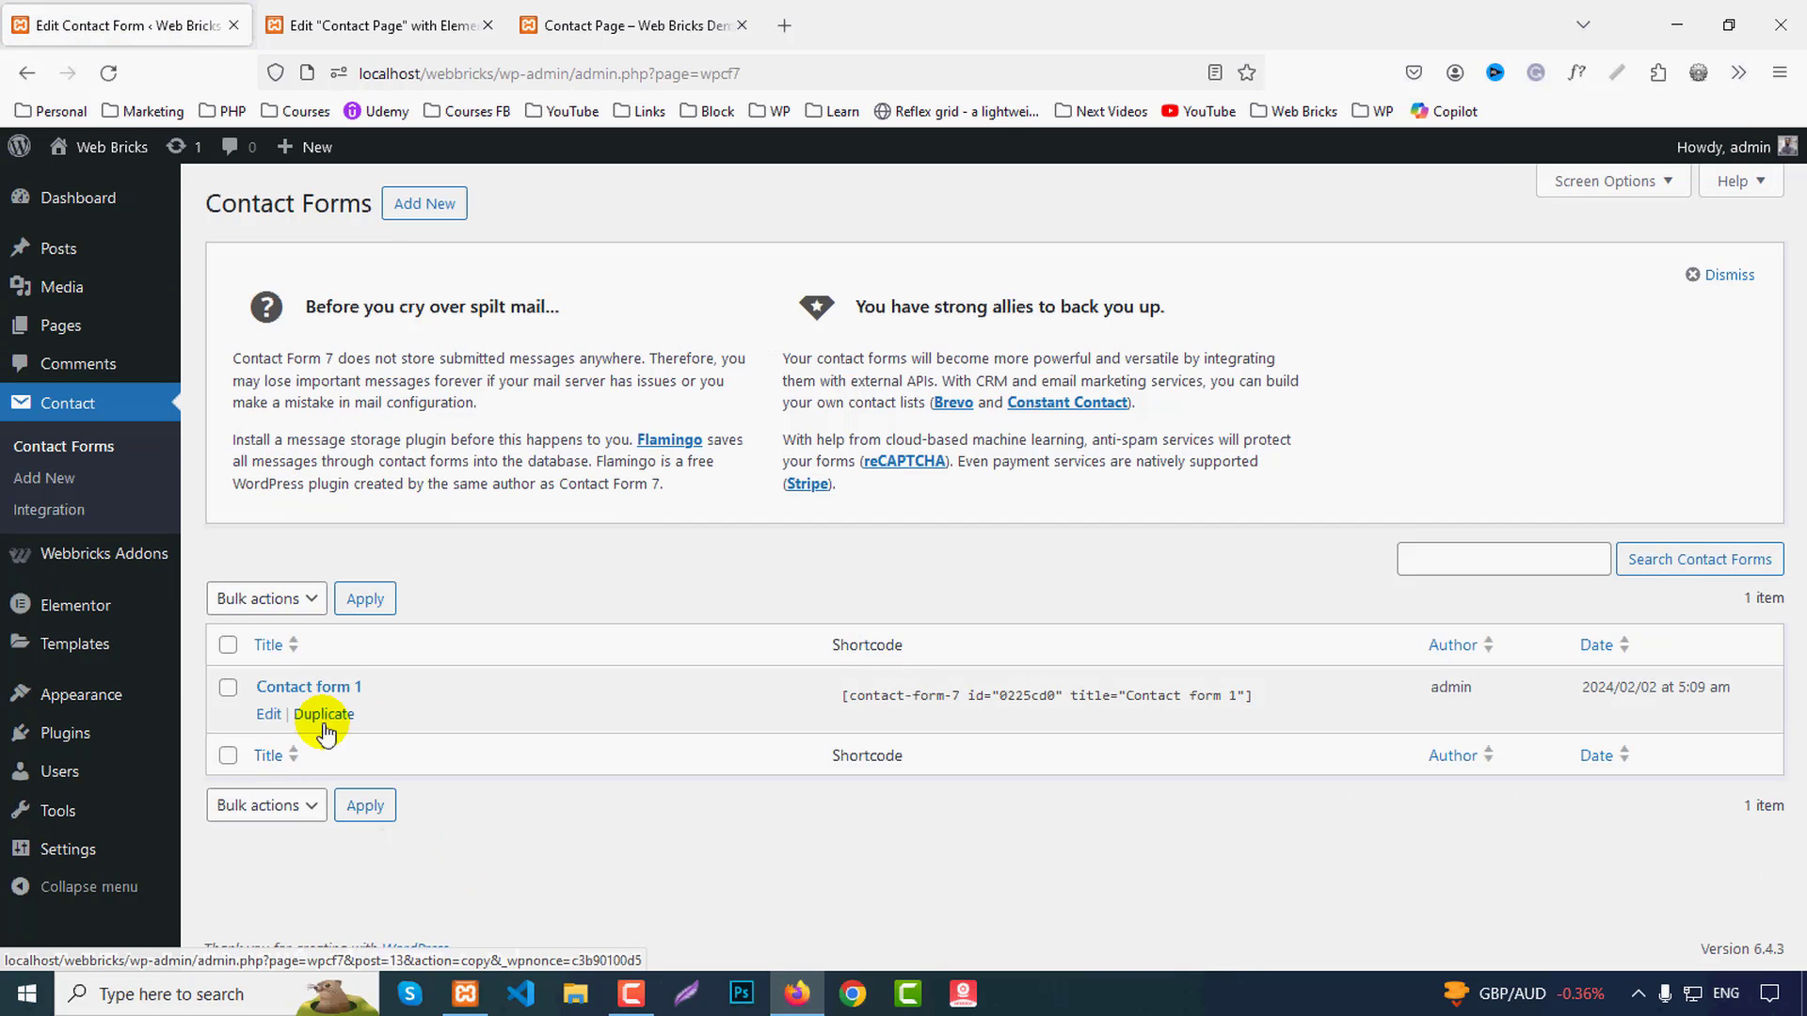
click(431, 13)
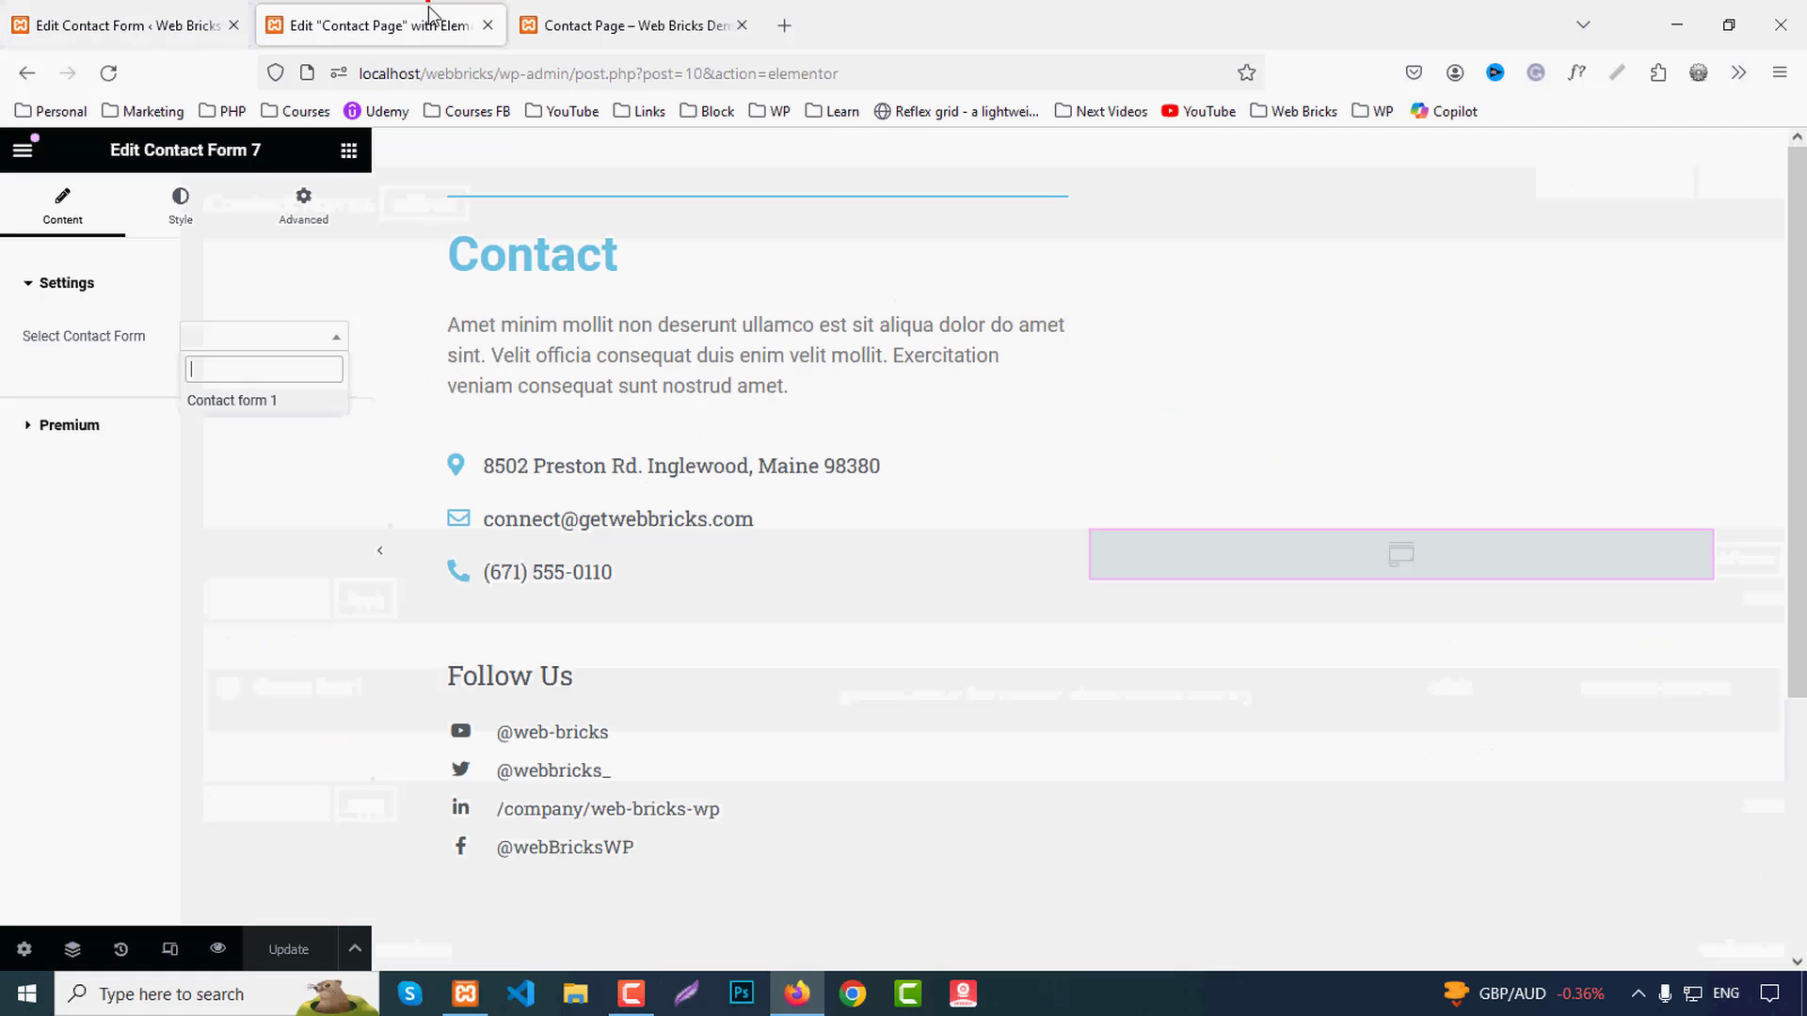
click(120, 11)
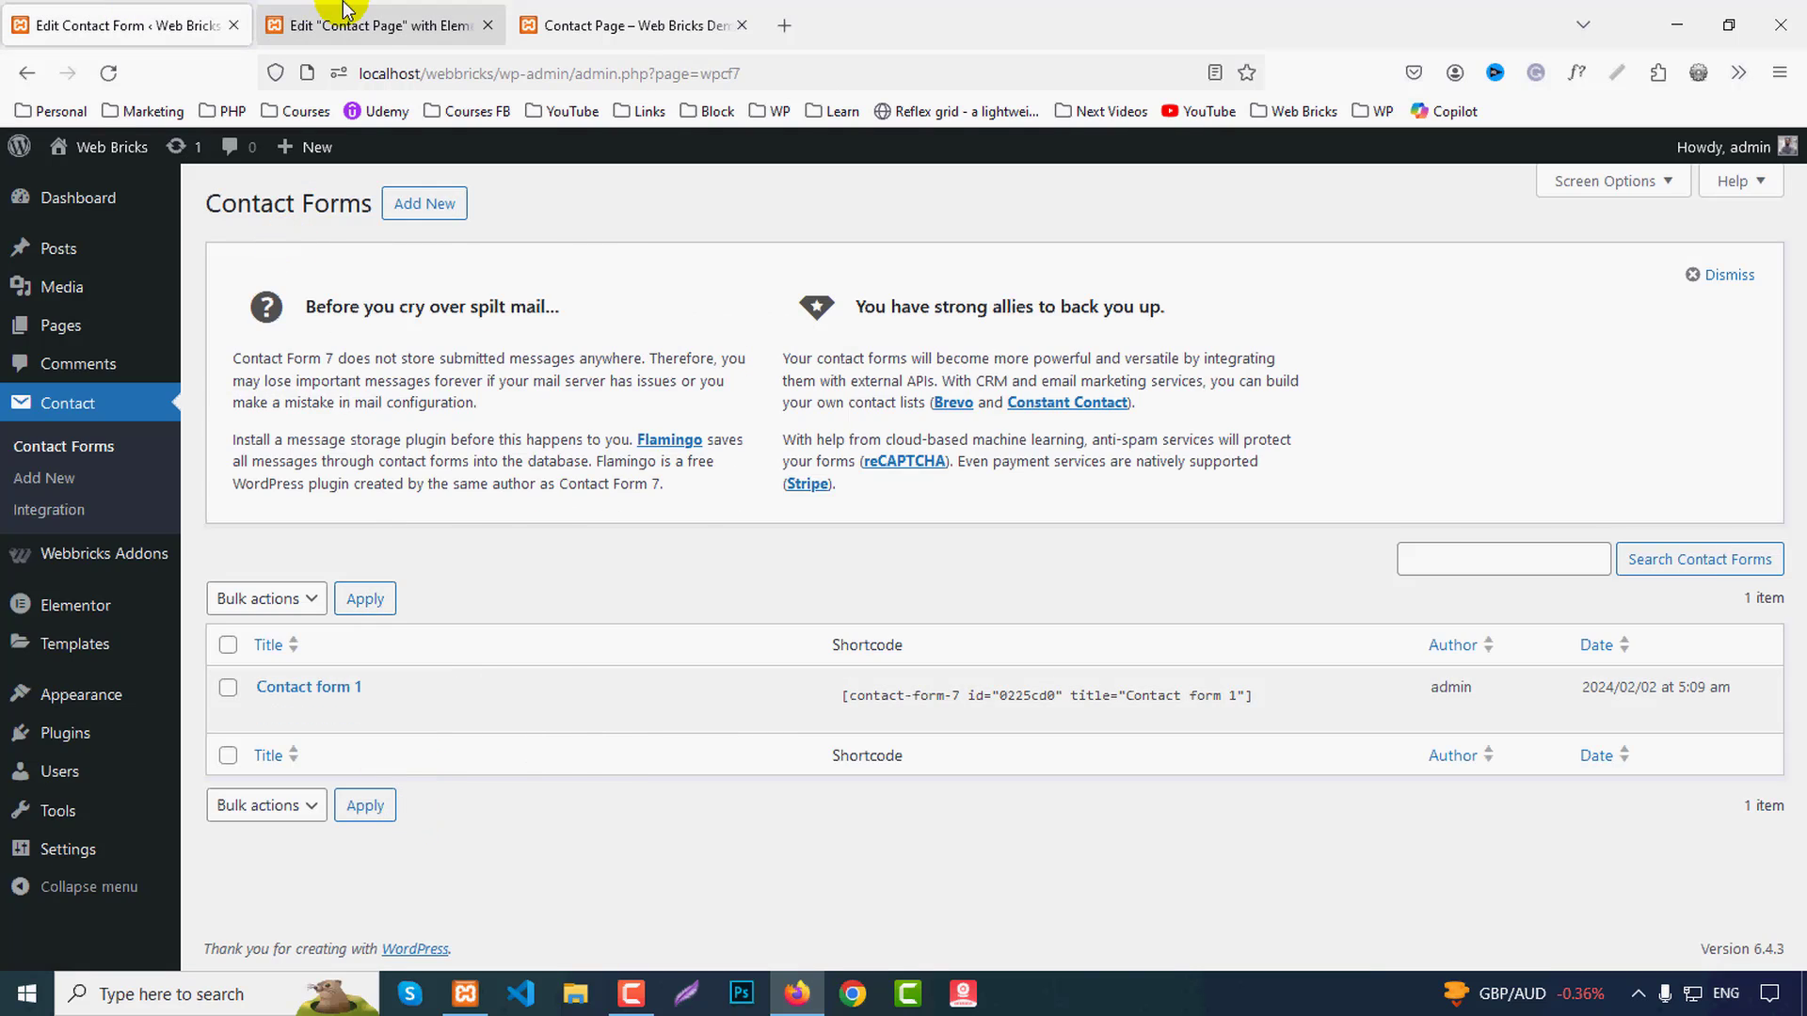
click(438, 23)
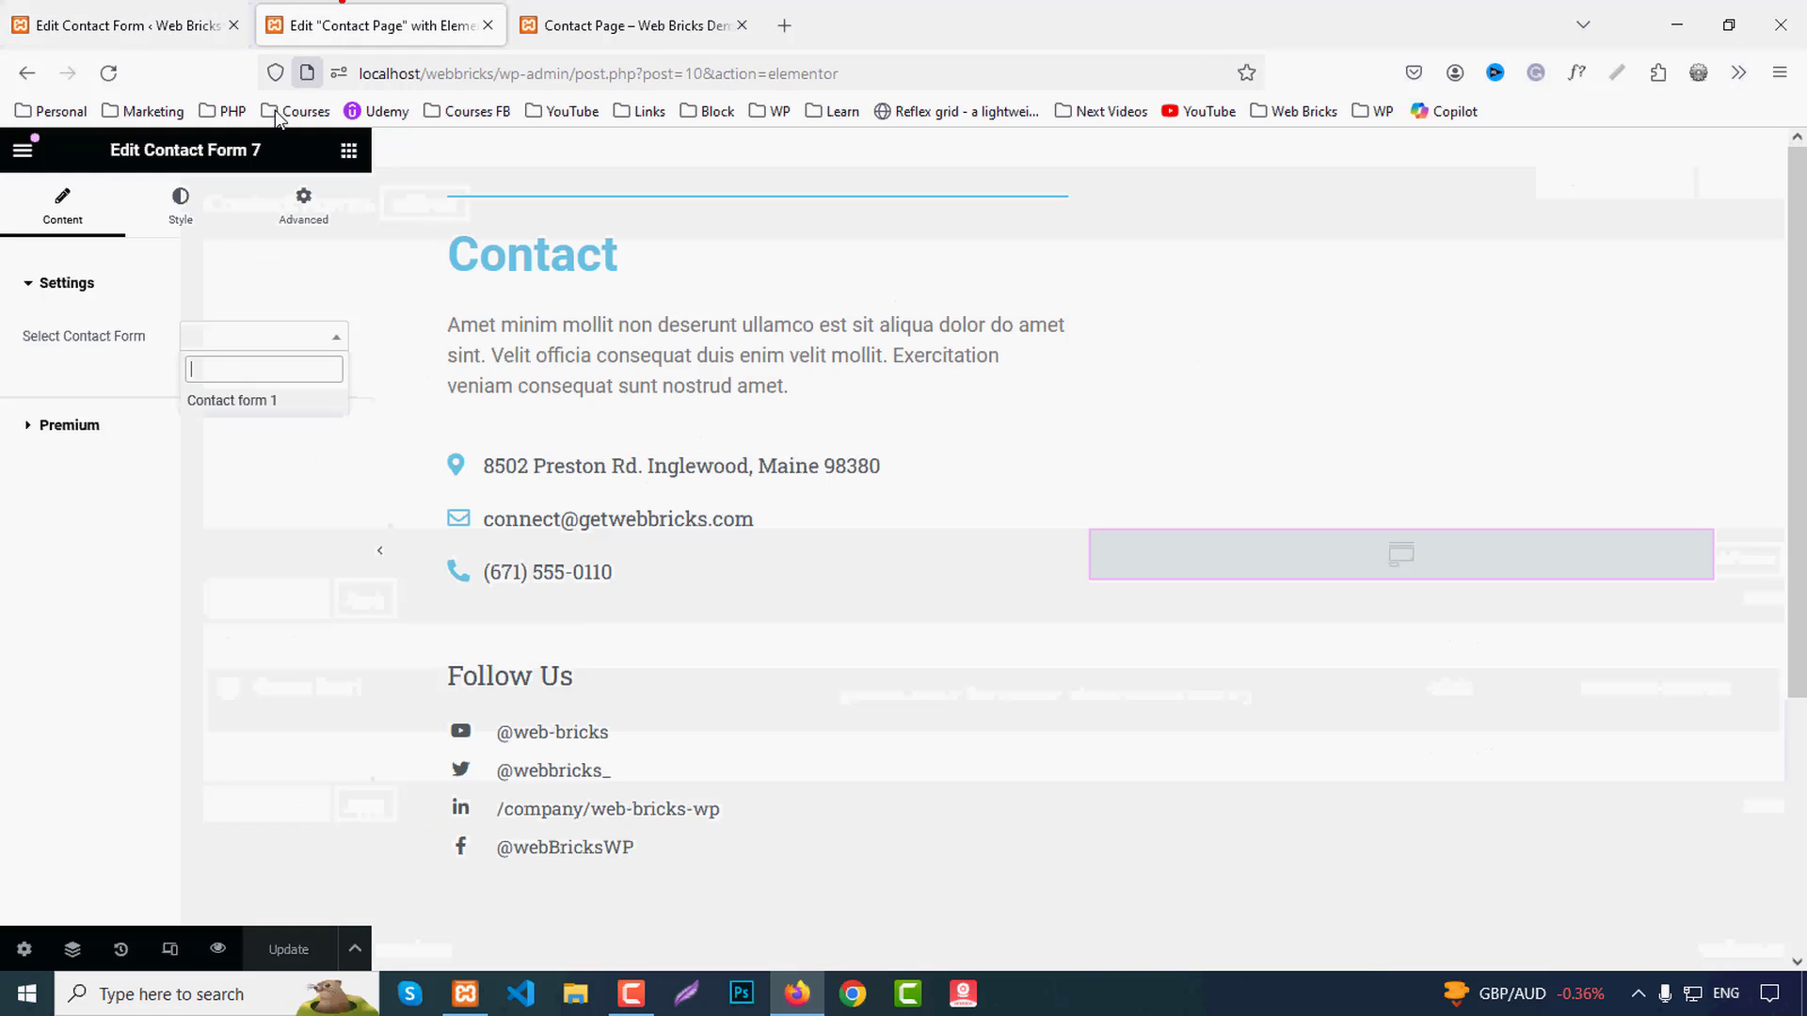
click(250, 401)
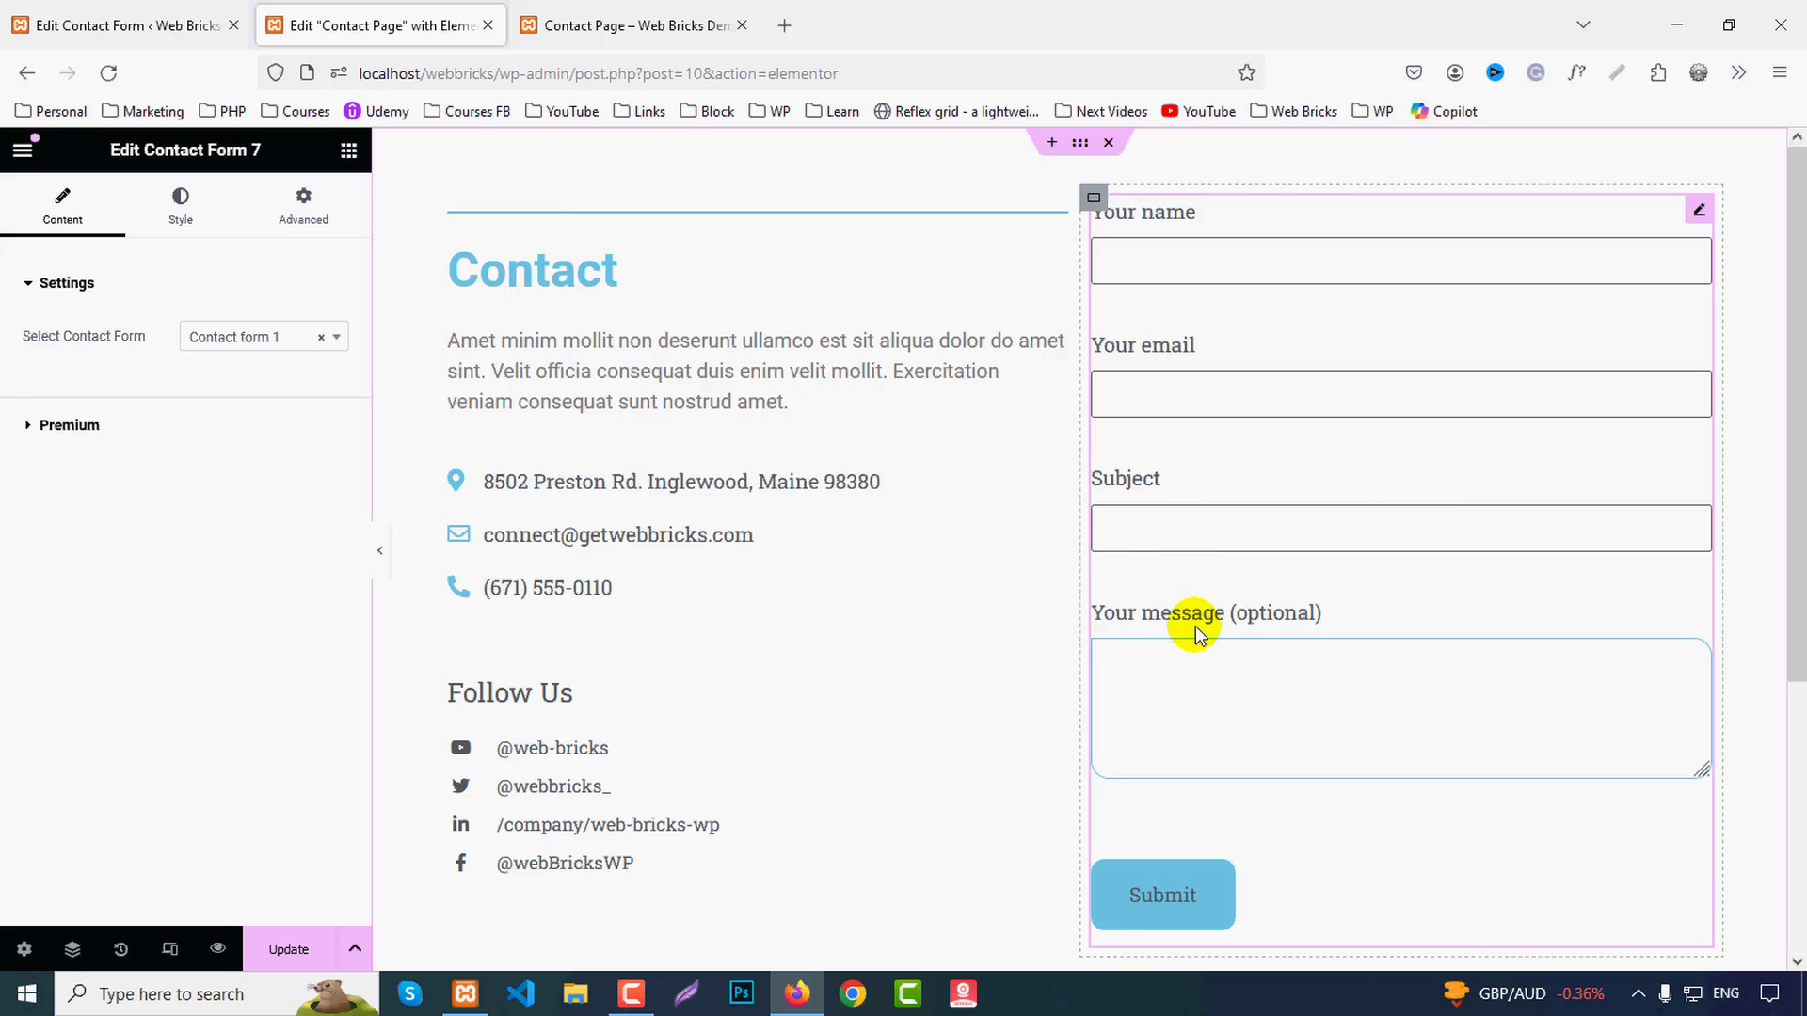
Step: Change the Contact Info heading to 'Contact 1' and add 'sdfsd' after 'amet.' in the description
click(662, 374)
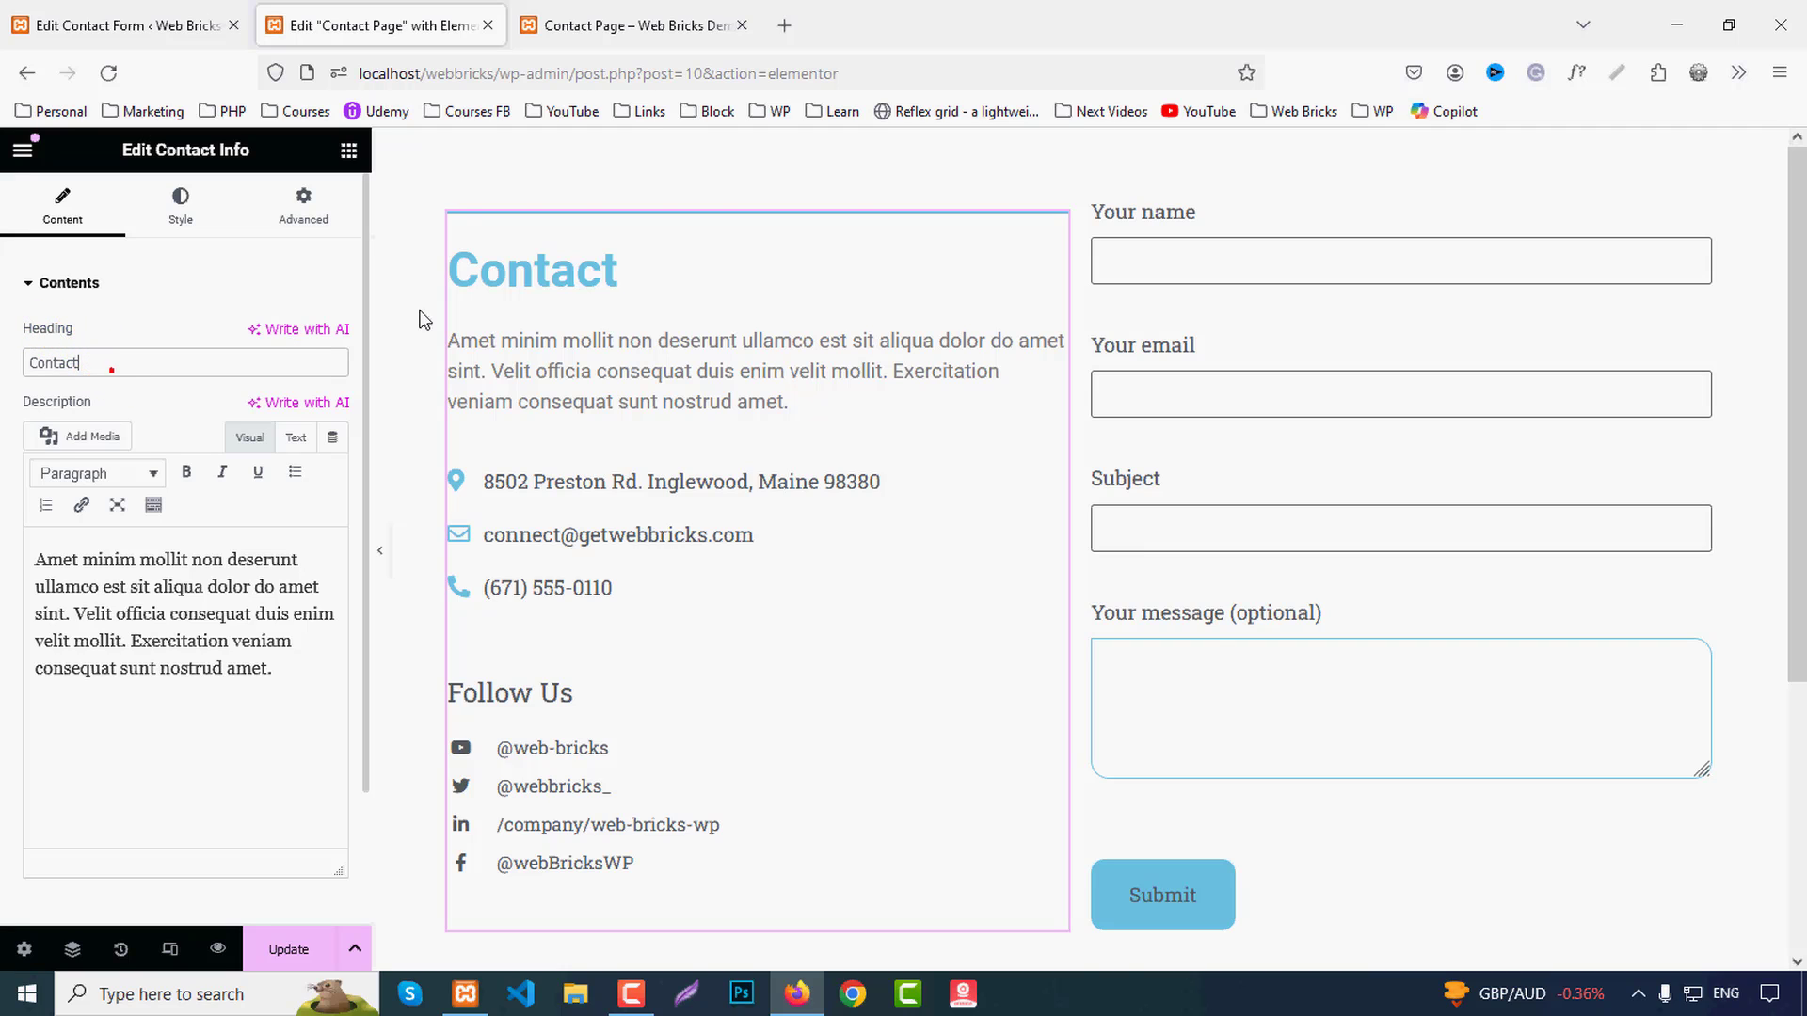
text(1)
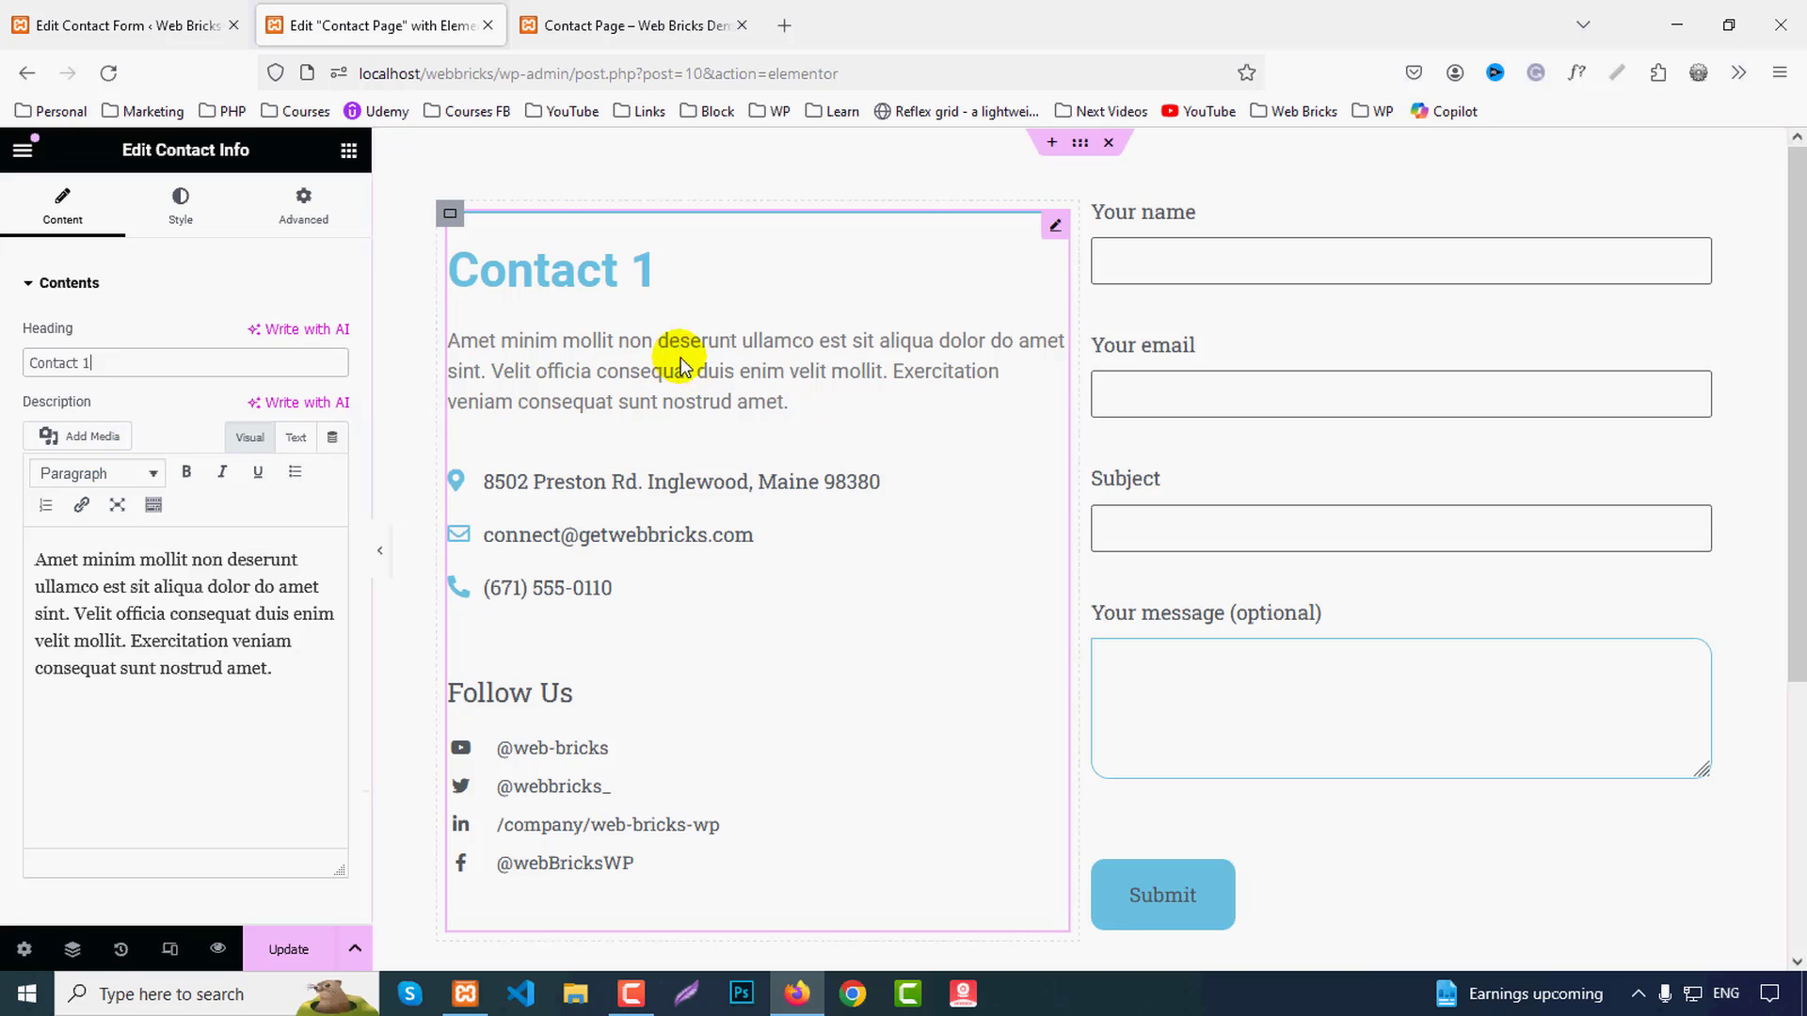
click(322, 668)
text(sdfsd)
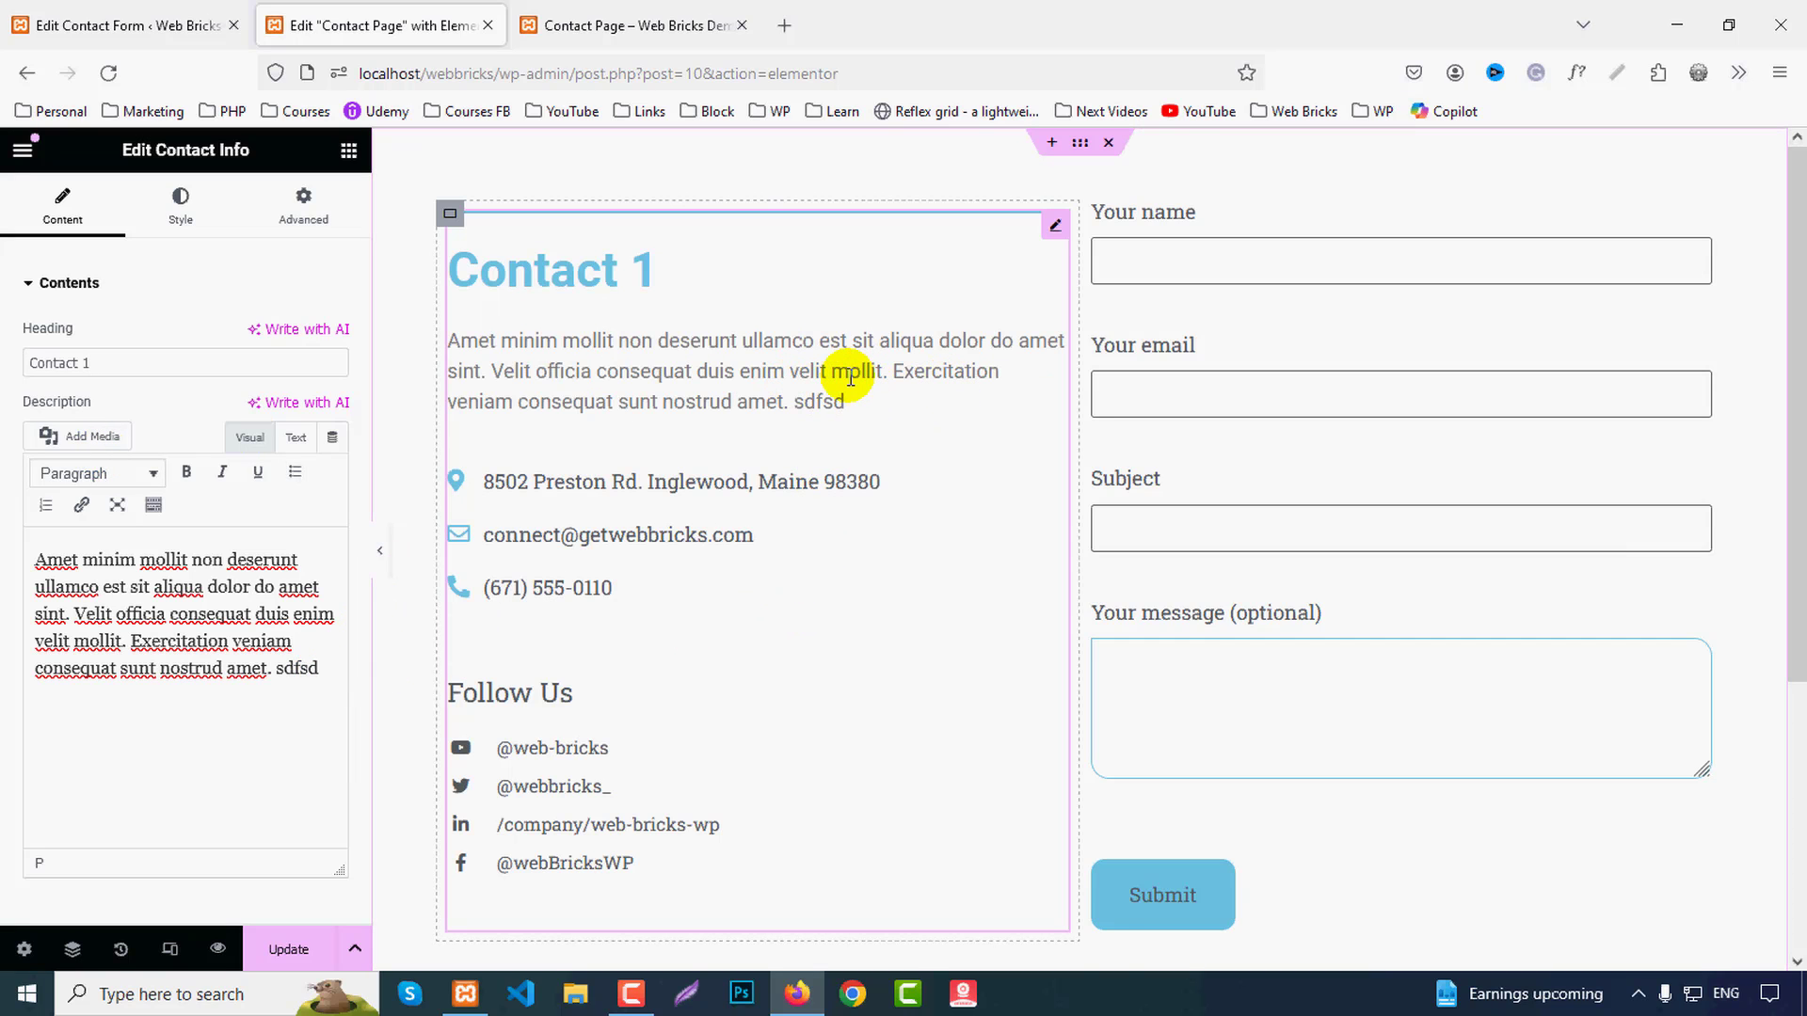
scroll(9, 819, down, 2)
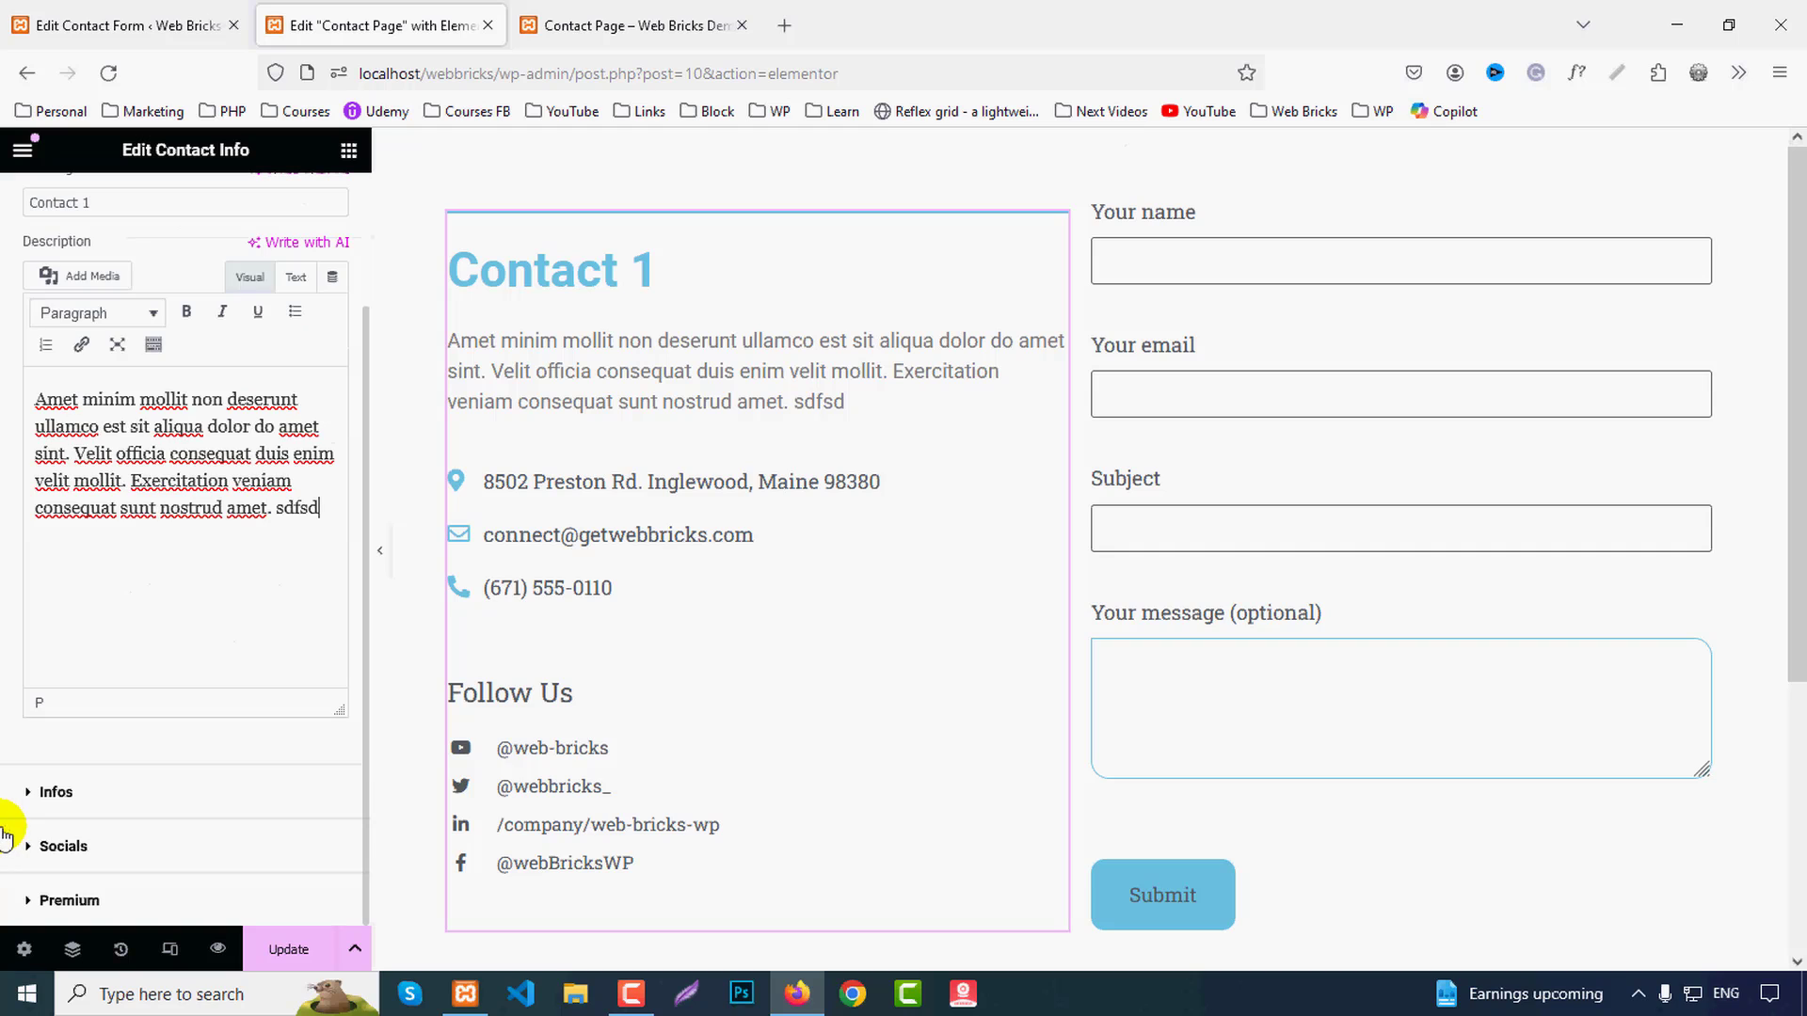
Step: In the Infos list, duplicate the address and add an entry, then delete both extras
click(59, 794)
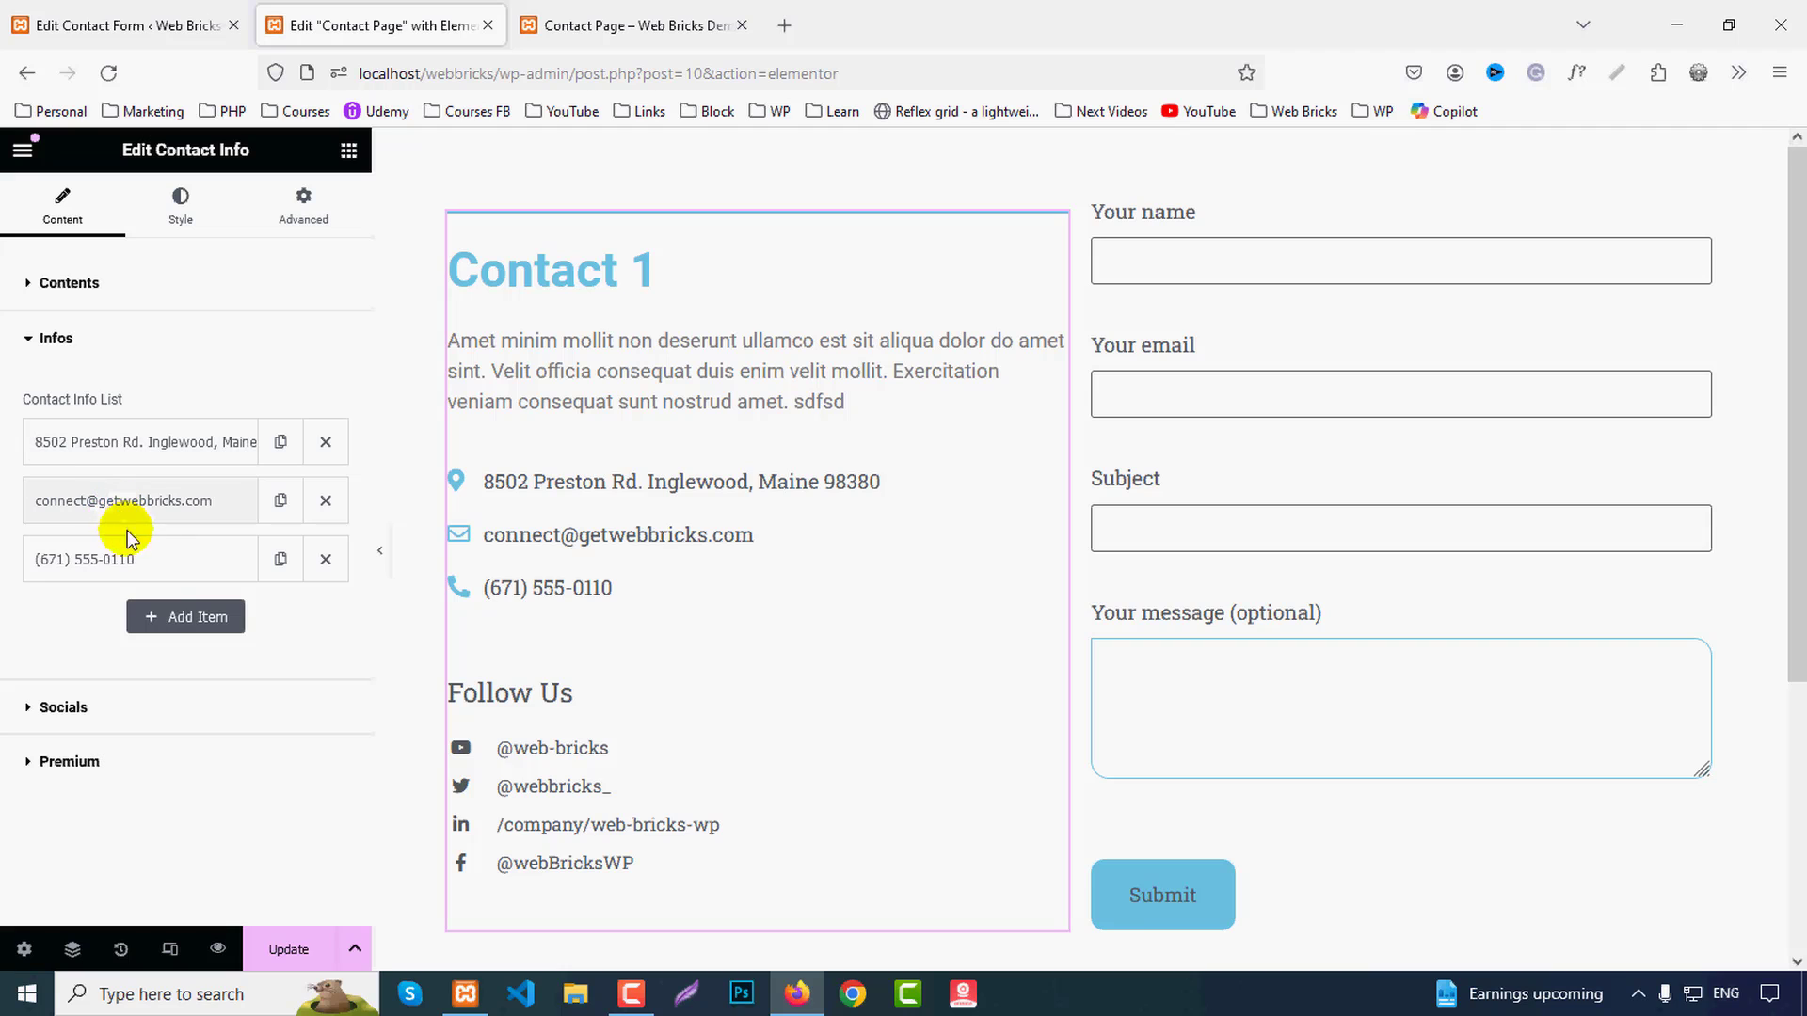
click(181, 625)
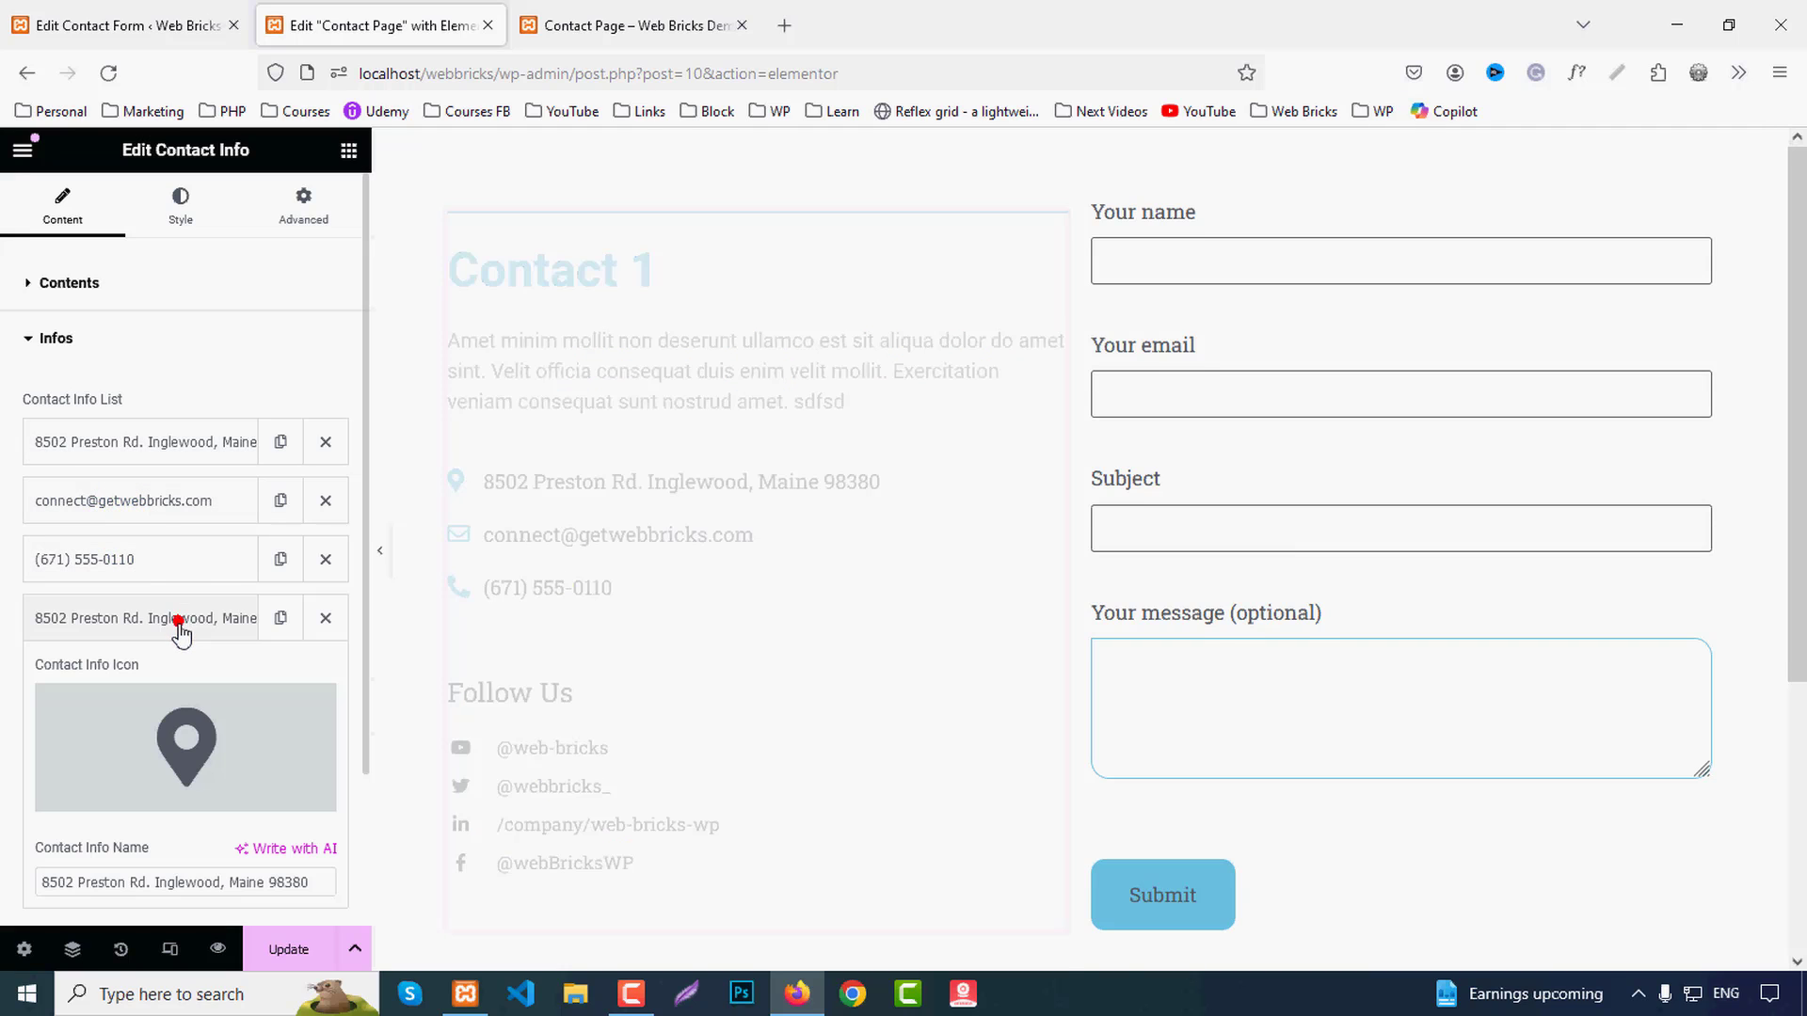
click(145, 618)
click(180, 677)
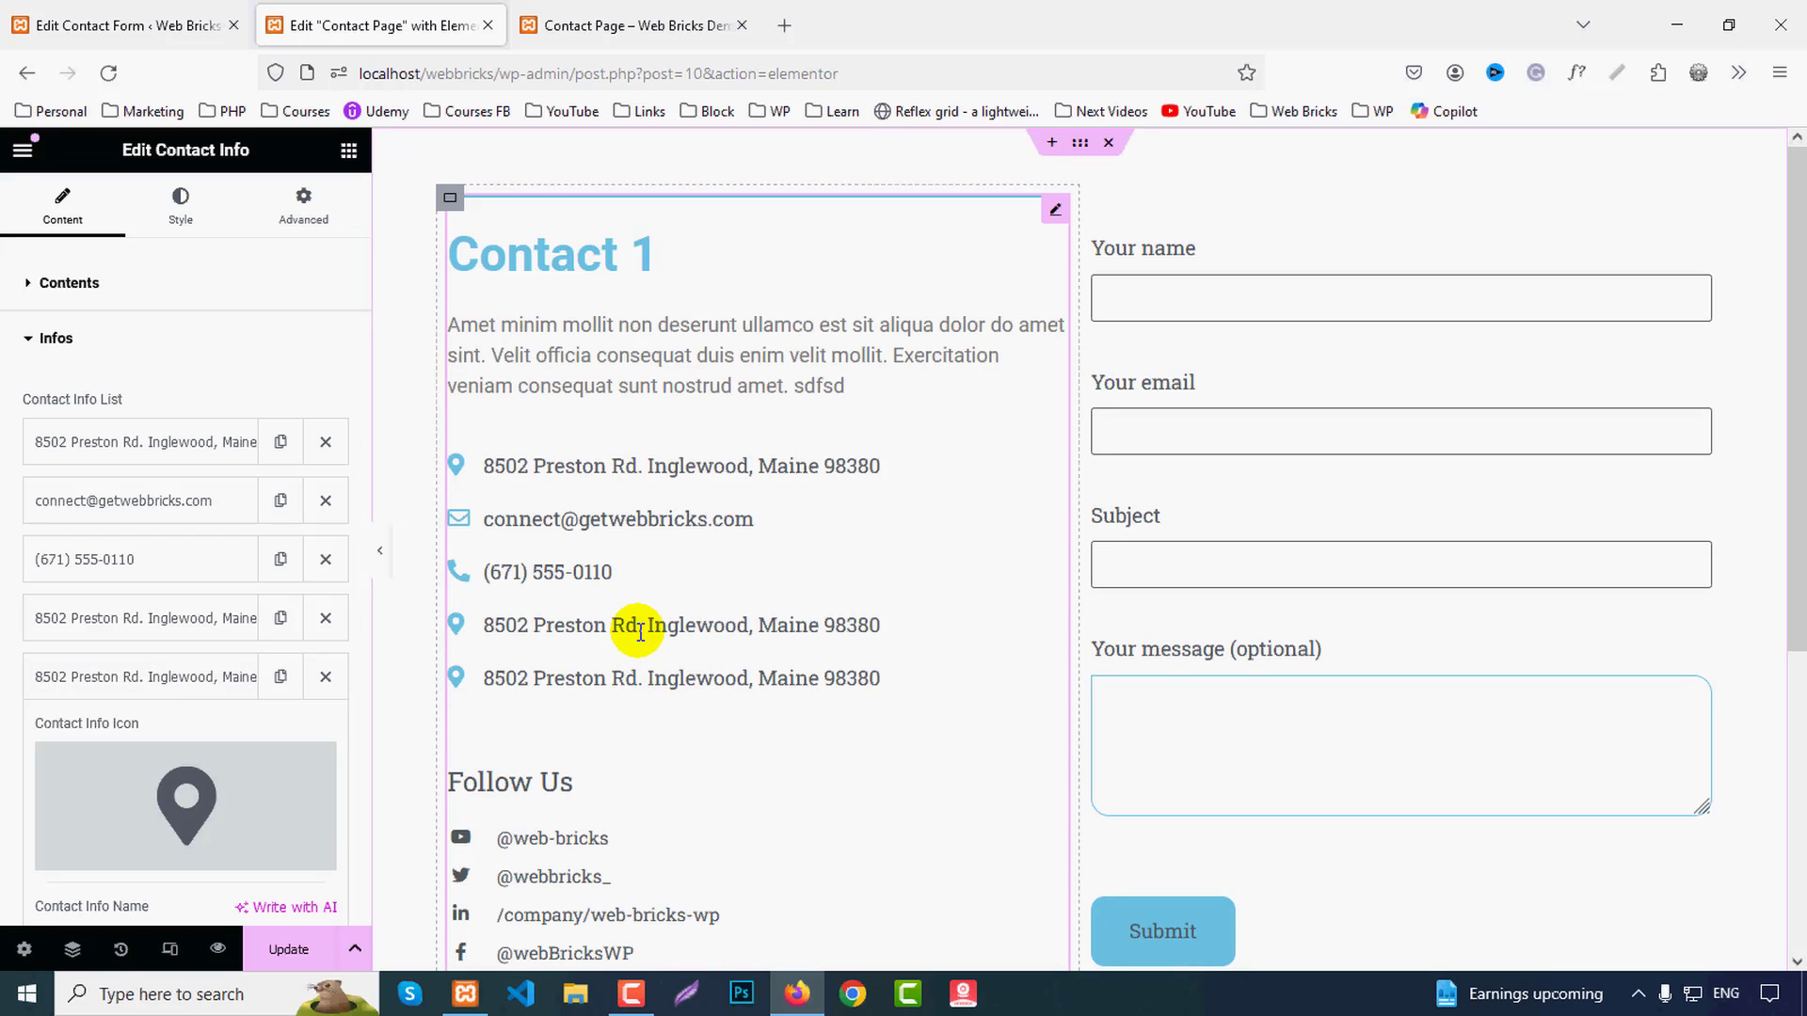
click(326, 677)
click(325, 619)
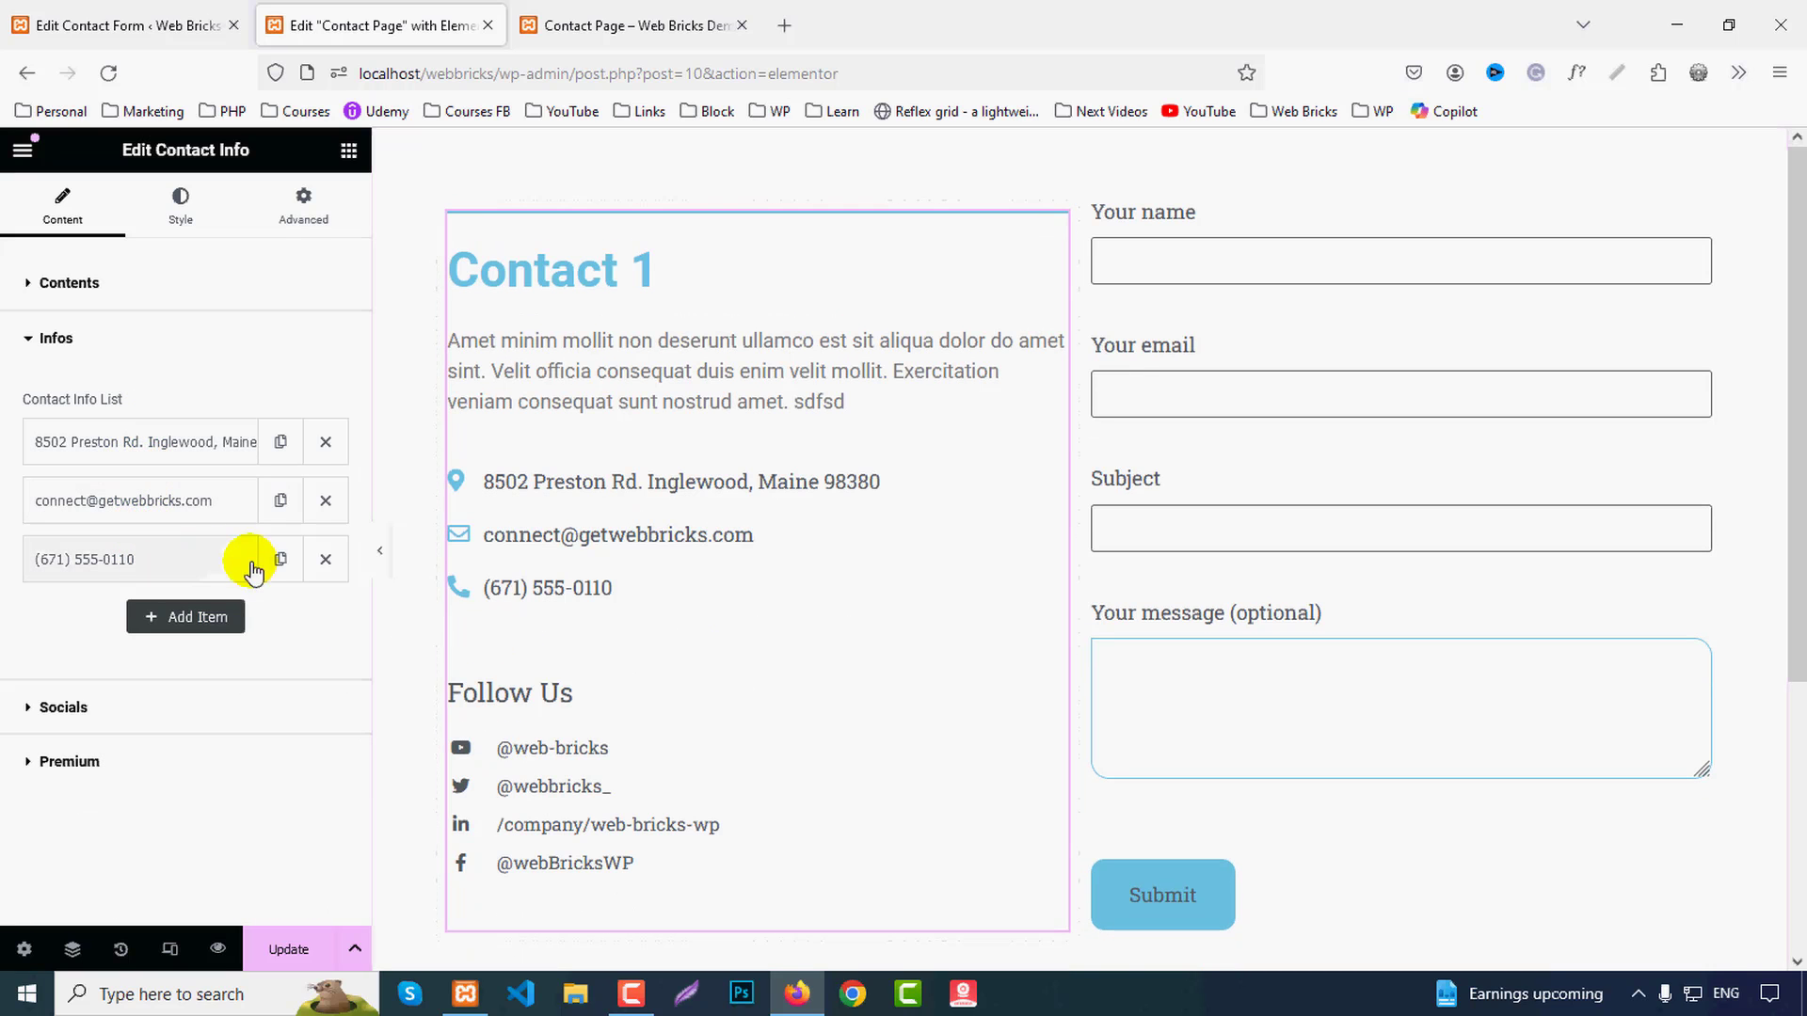
Step: Expand the address entry and open its Icon Library, closing it without changing the icon
click(137, 445)
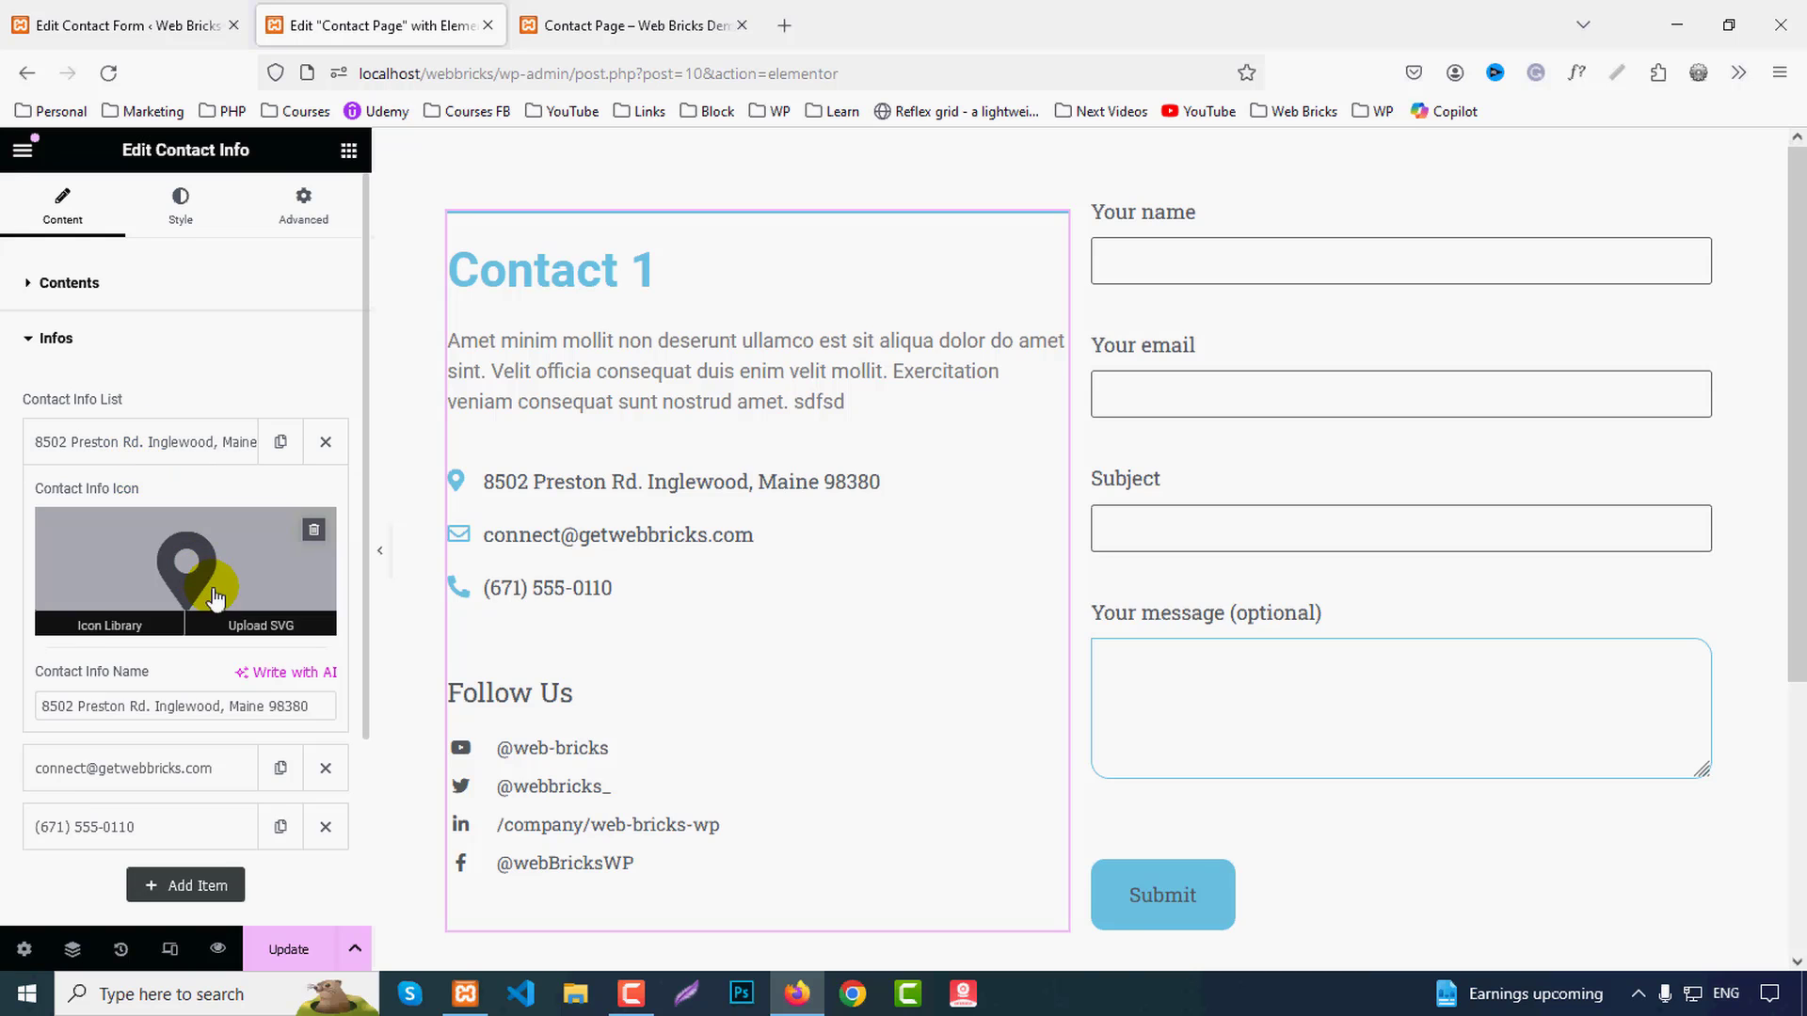
click(181, 563)
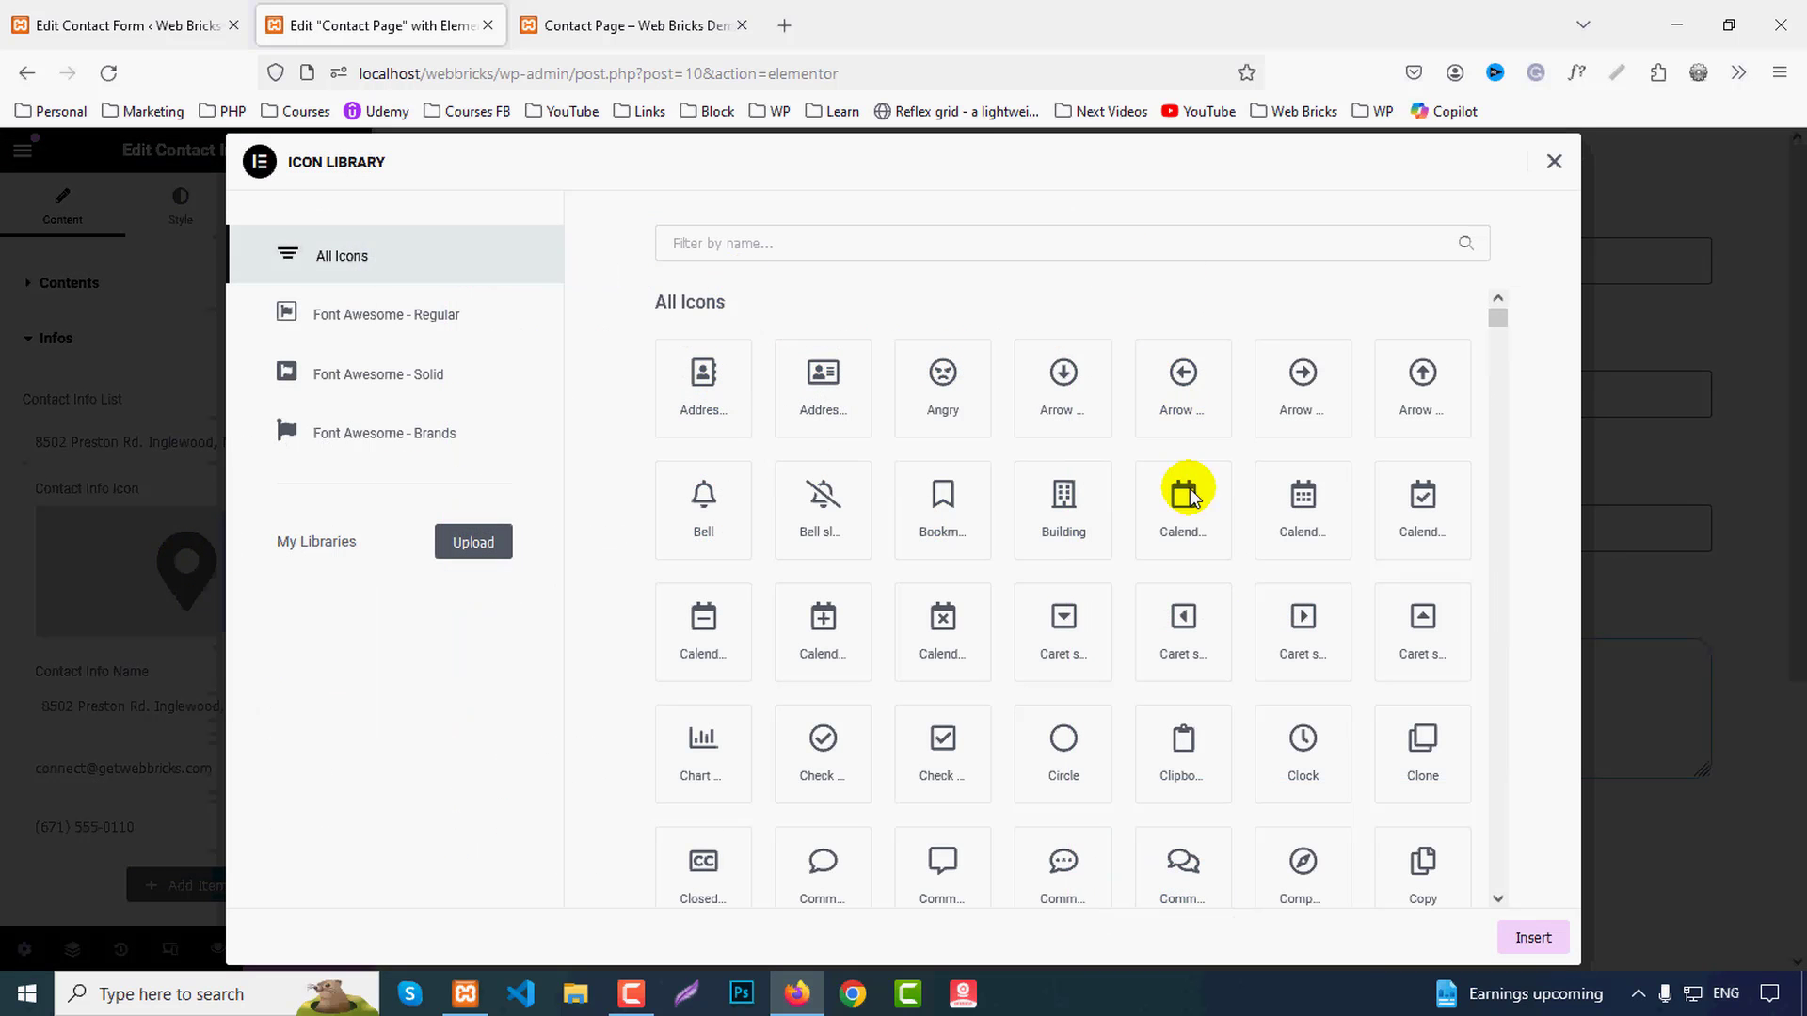
click(1554, 166)
click(184, 713)
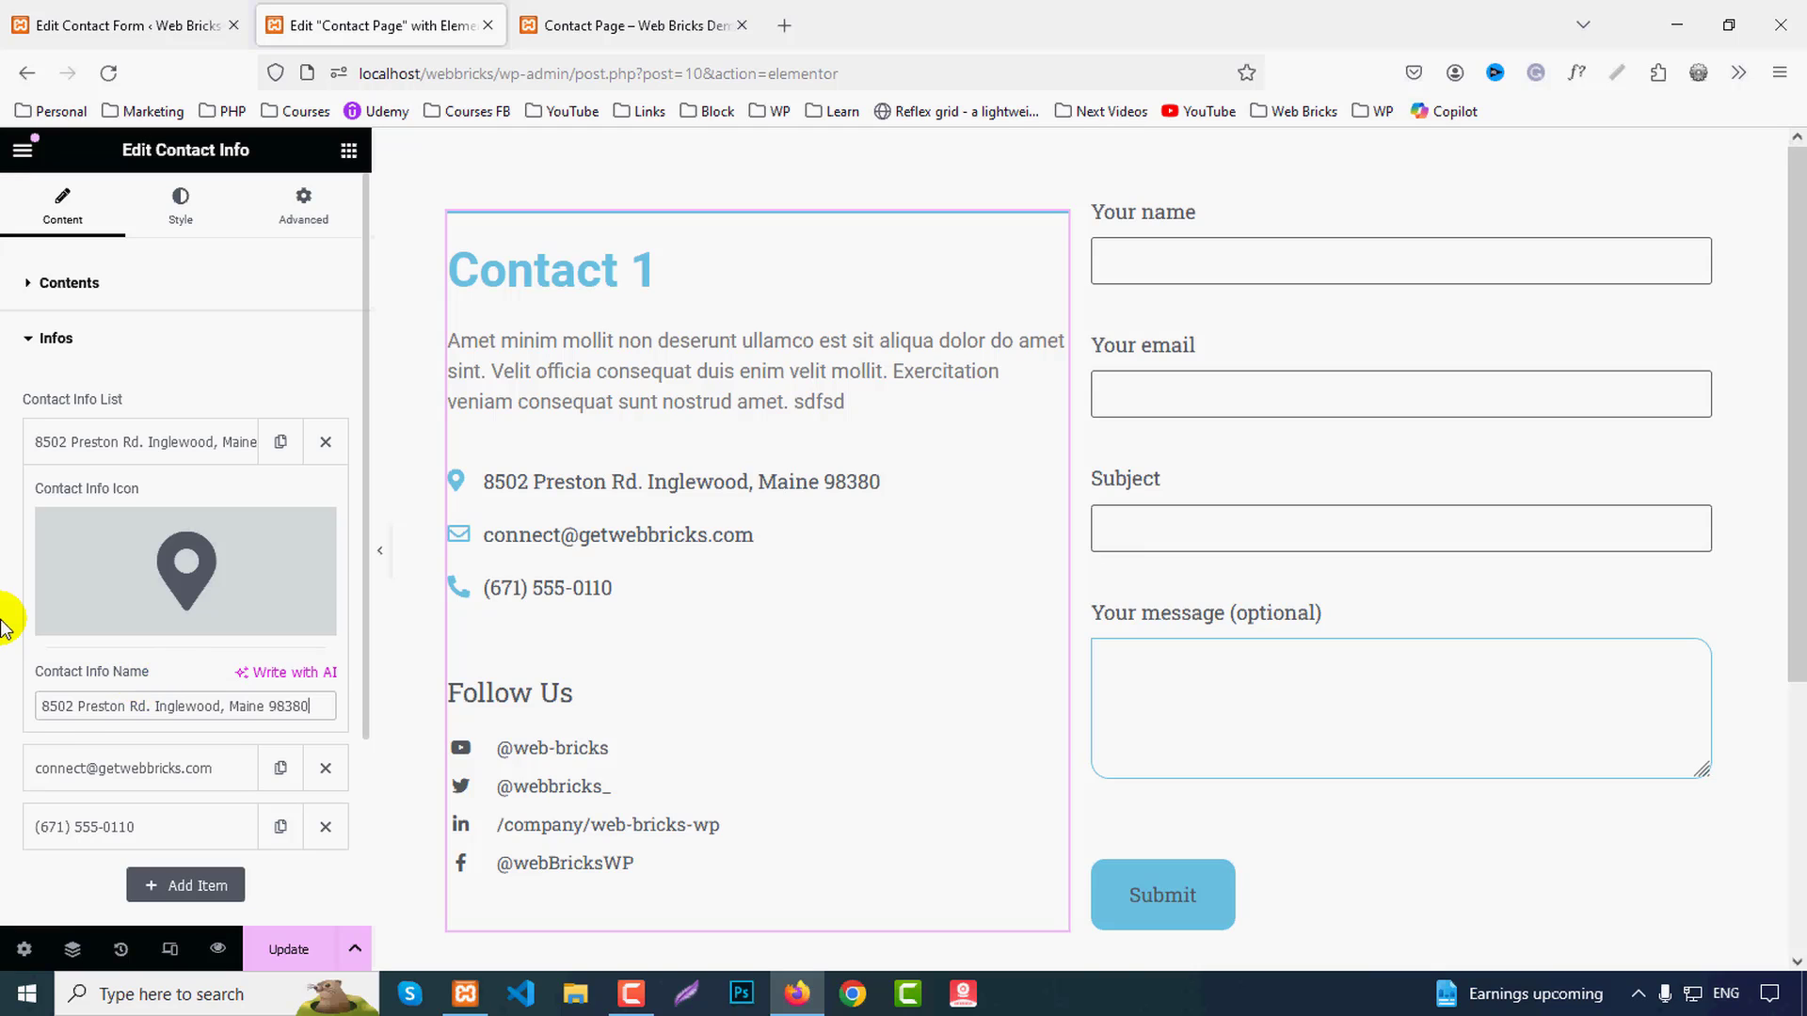
scroll(3, 668, down, 2)
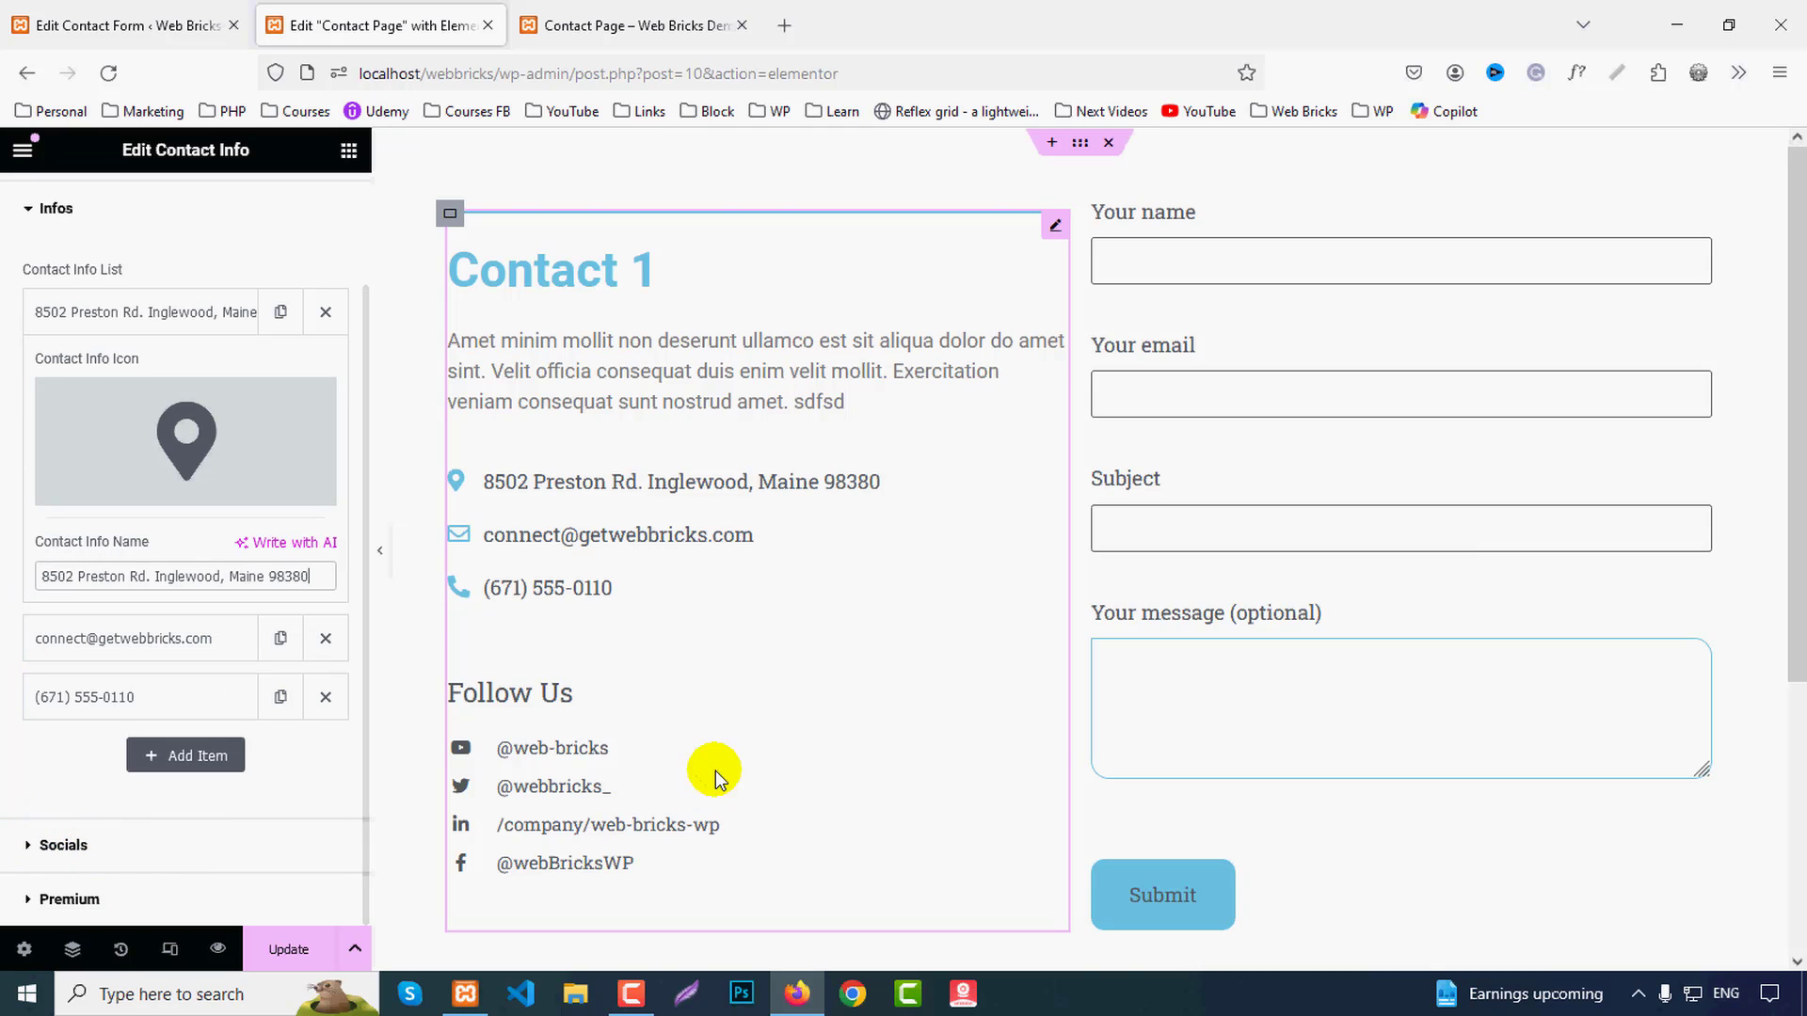
click(87, 846)
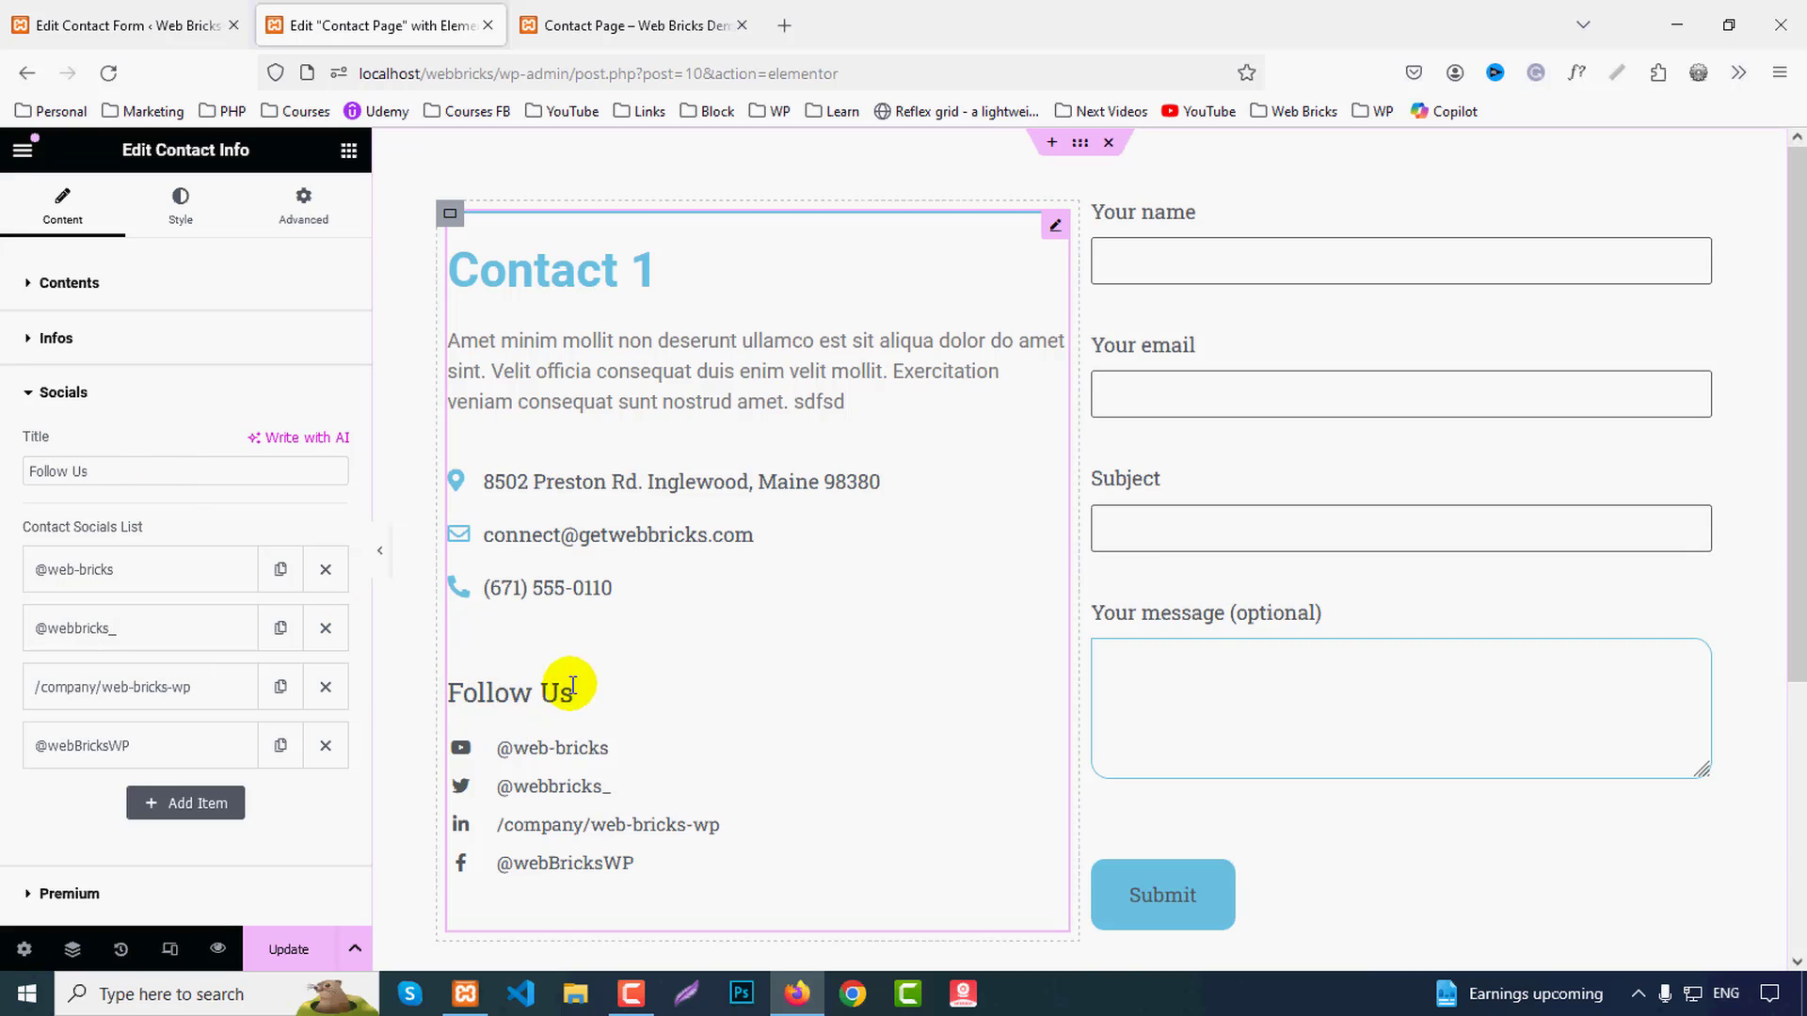
click(127, 477)
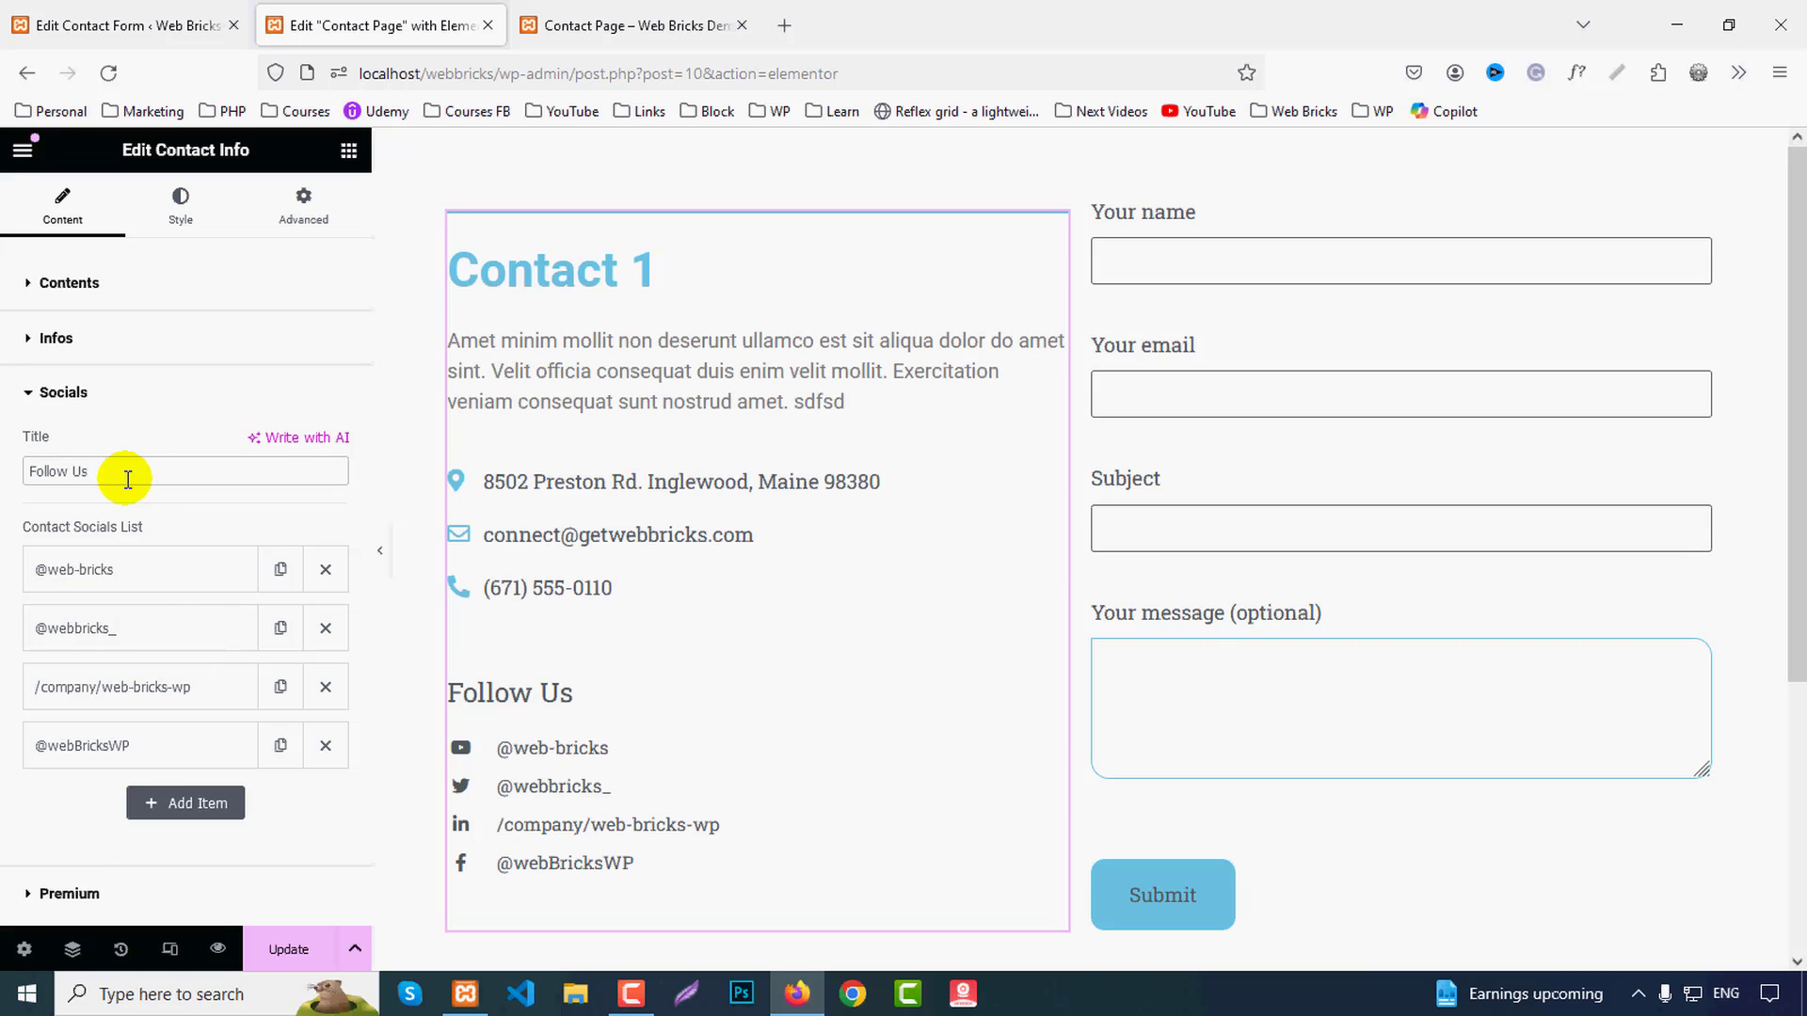
key(BackSpace)
click(129, 576)
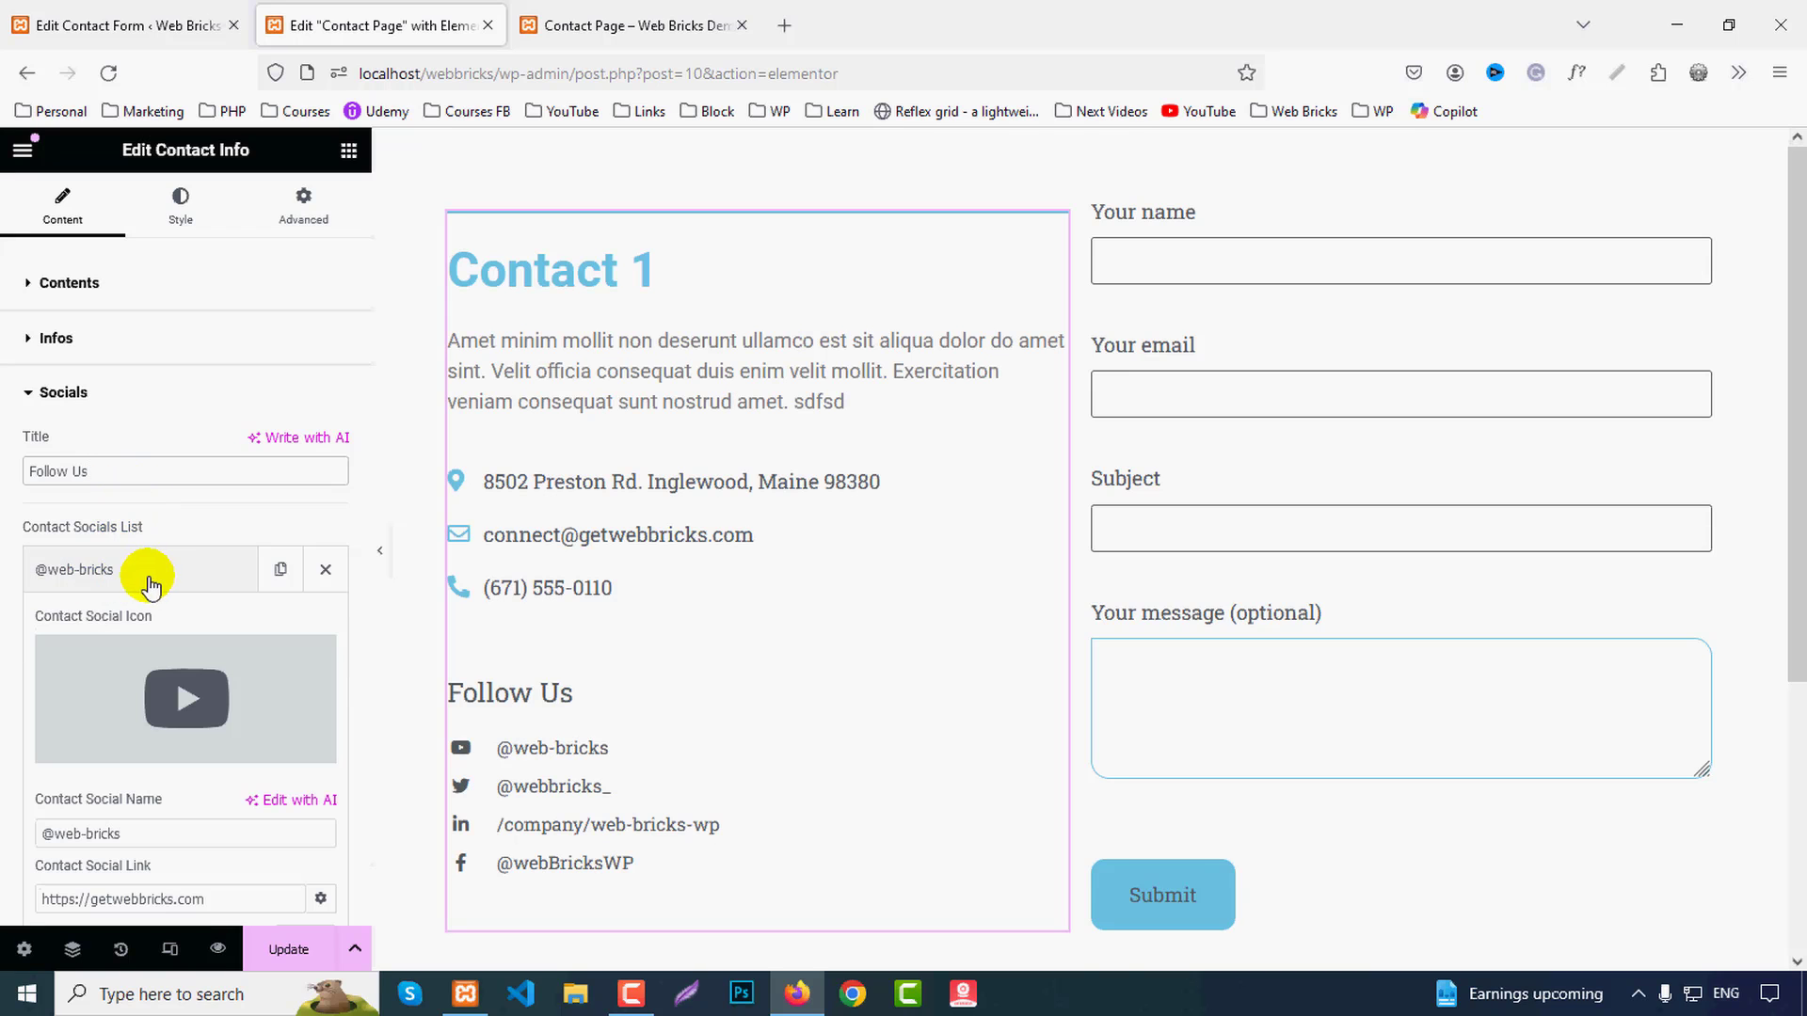
scroll(169, 593, down, 3)
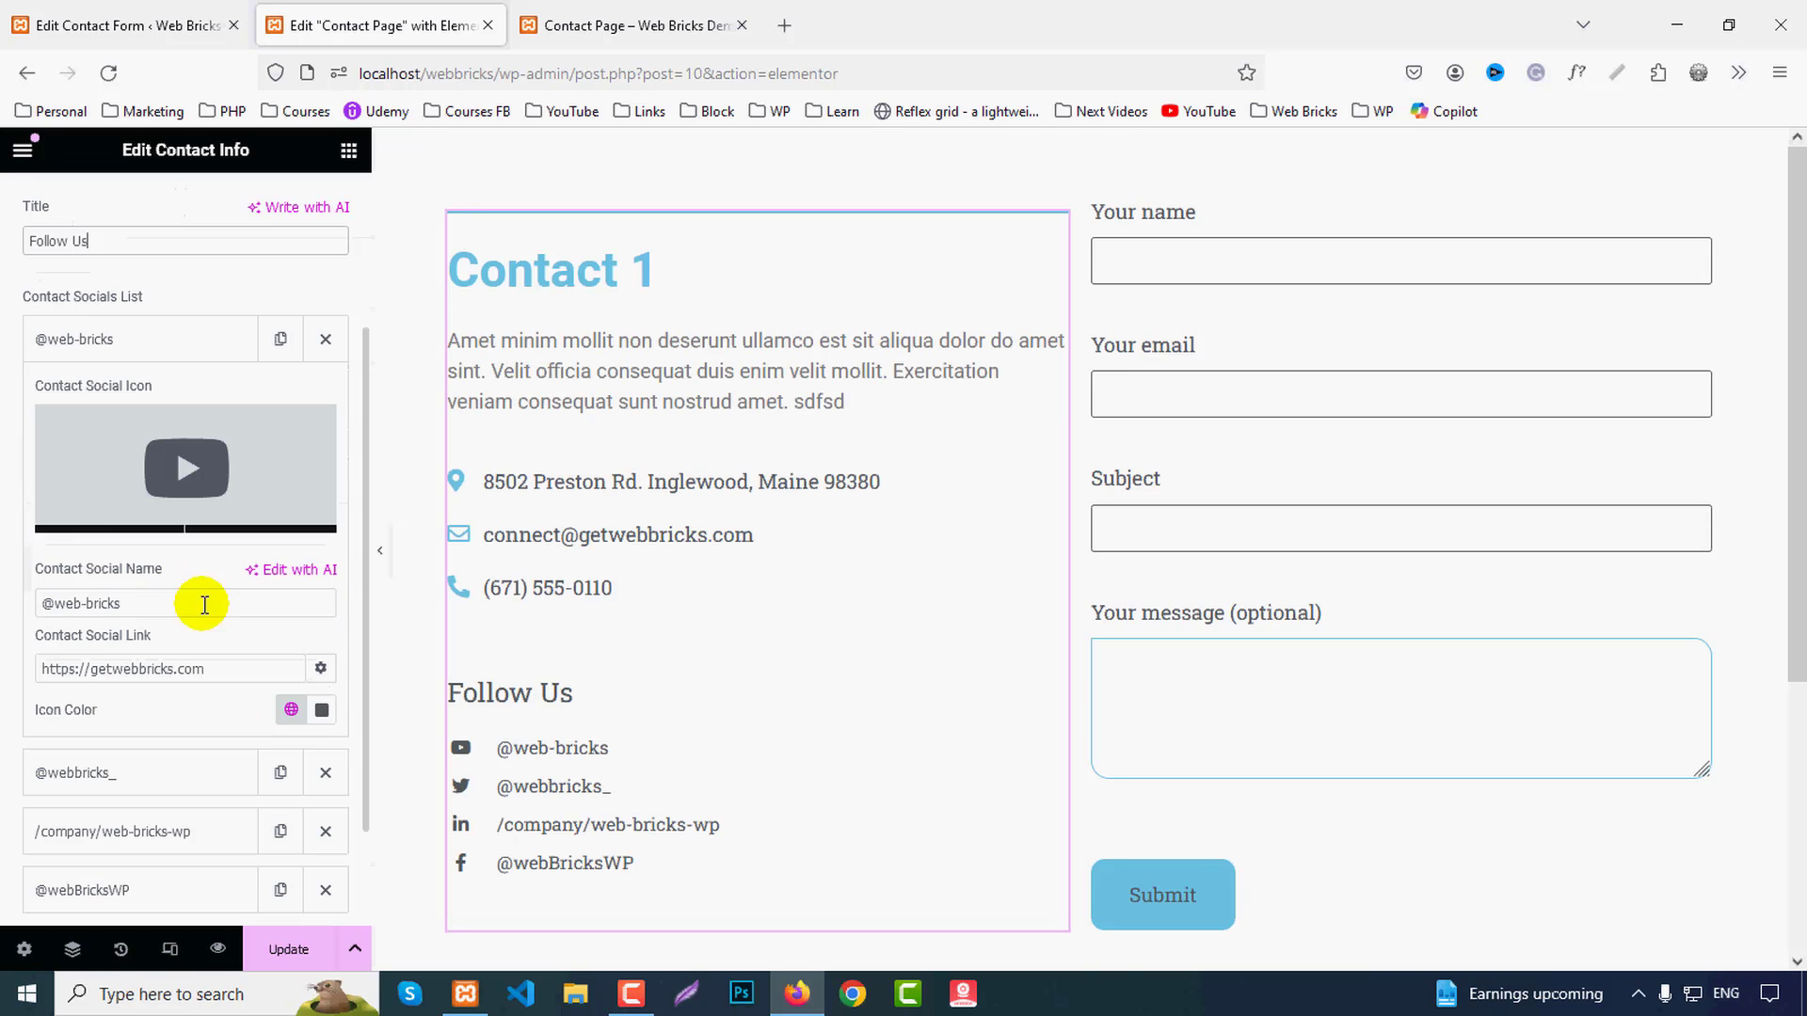
click(193, 466)
click(1555, 164)
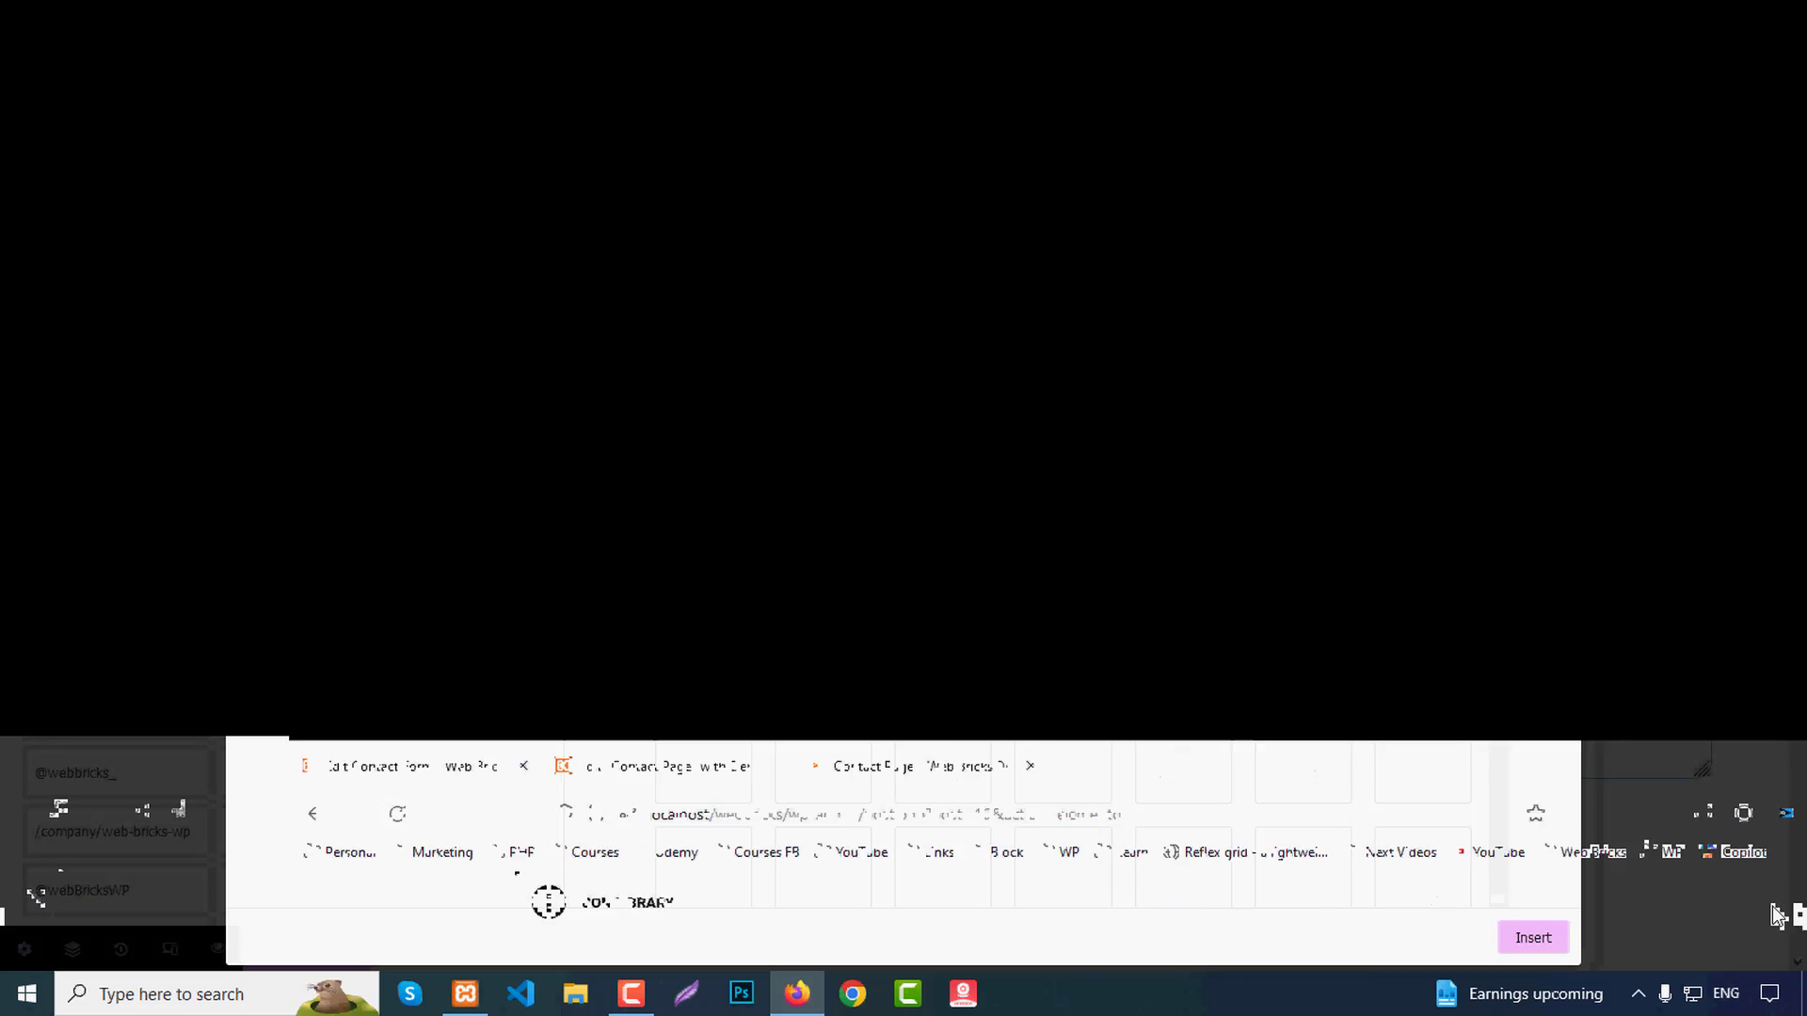
click(251, 662)
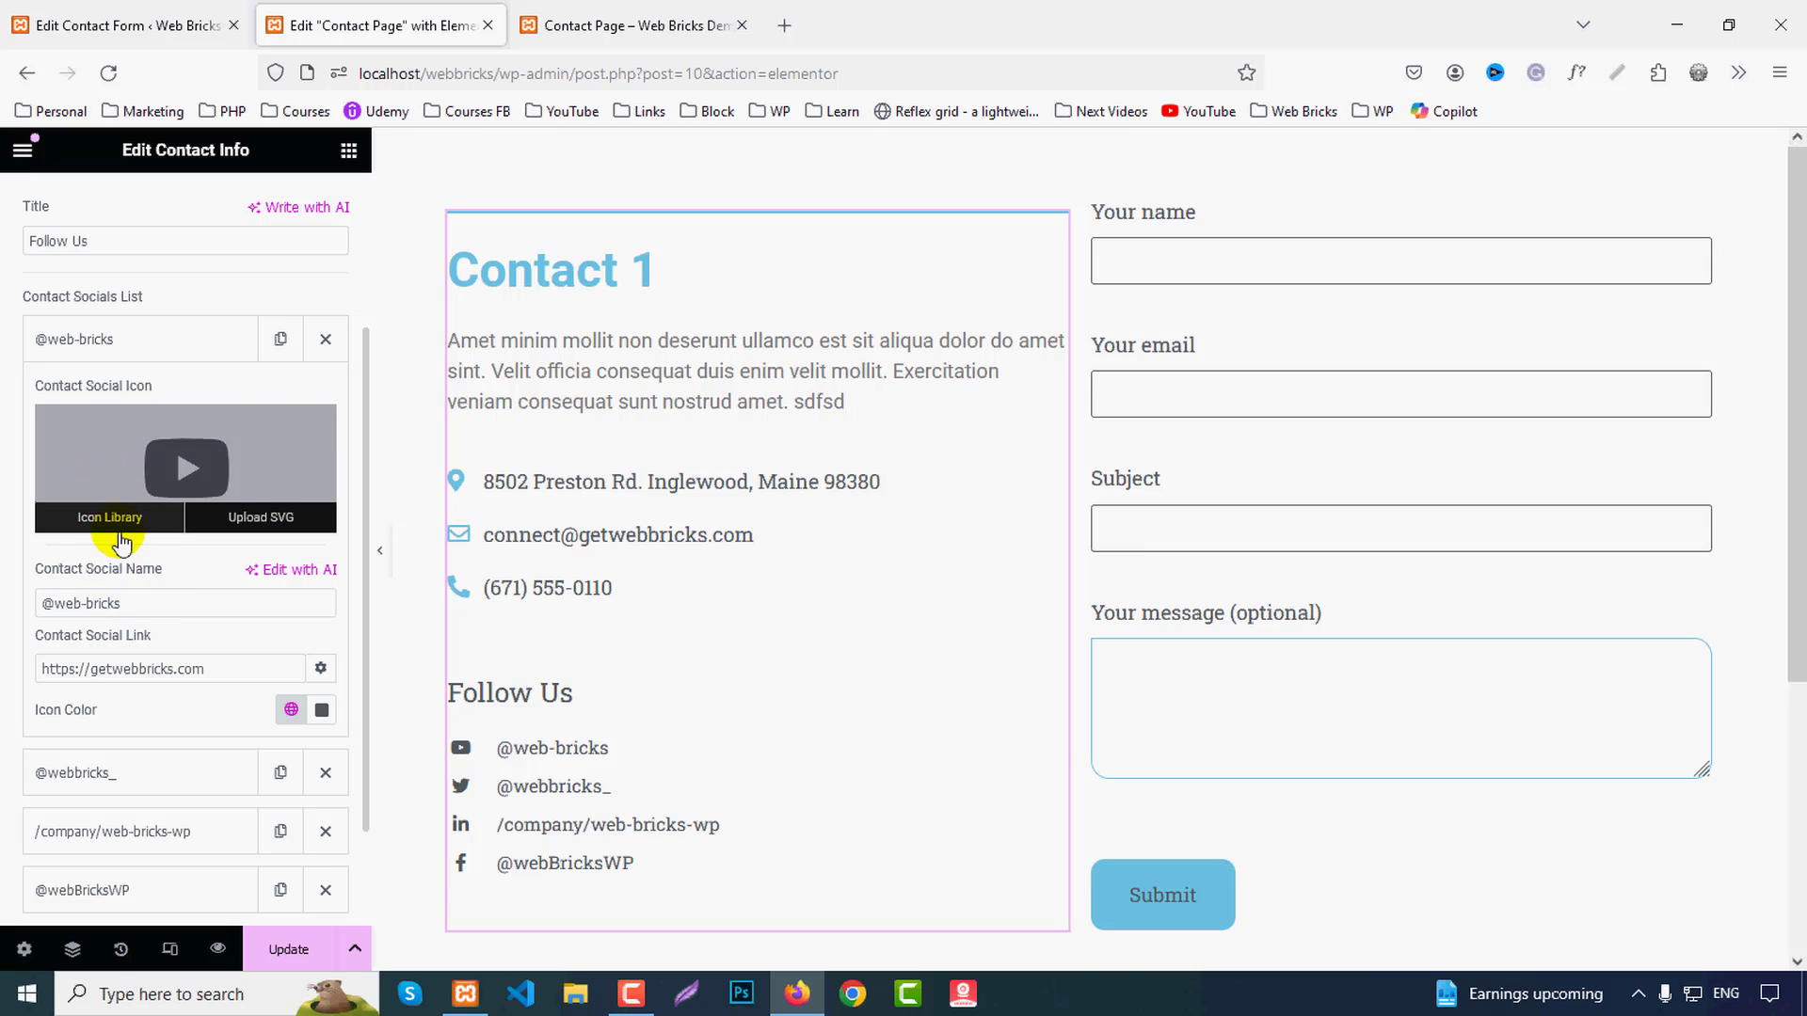
click(94, 779)
click(90, 832)
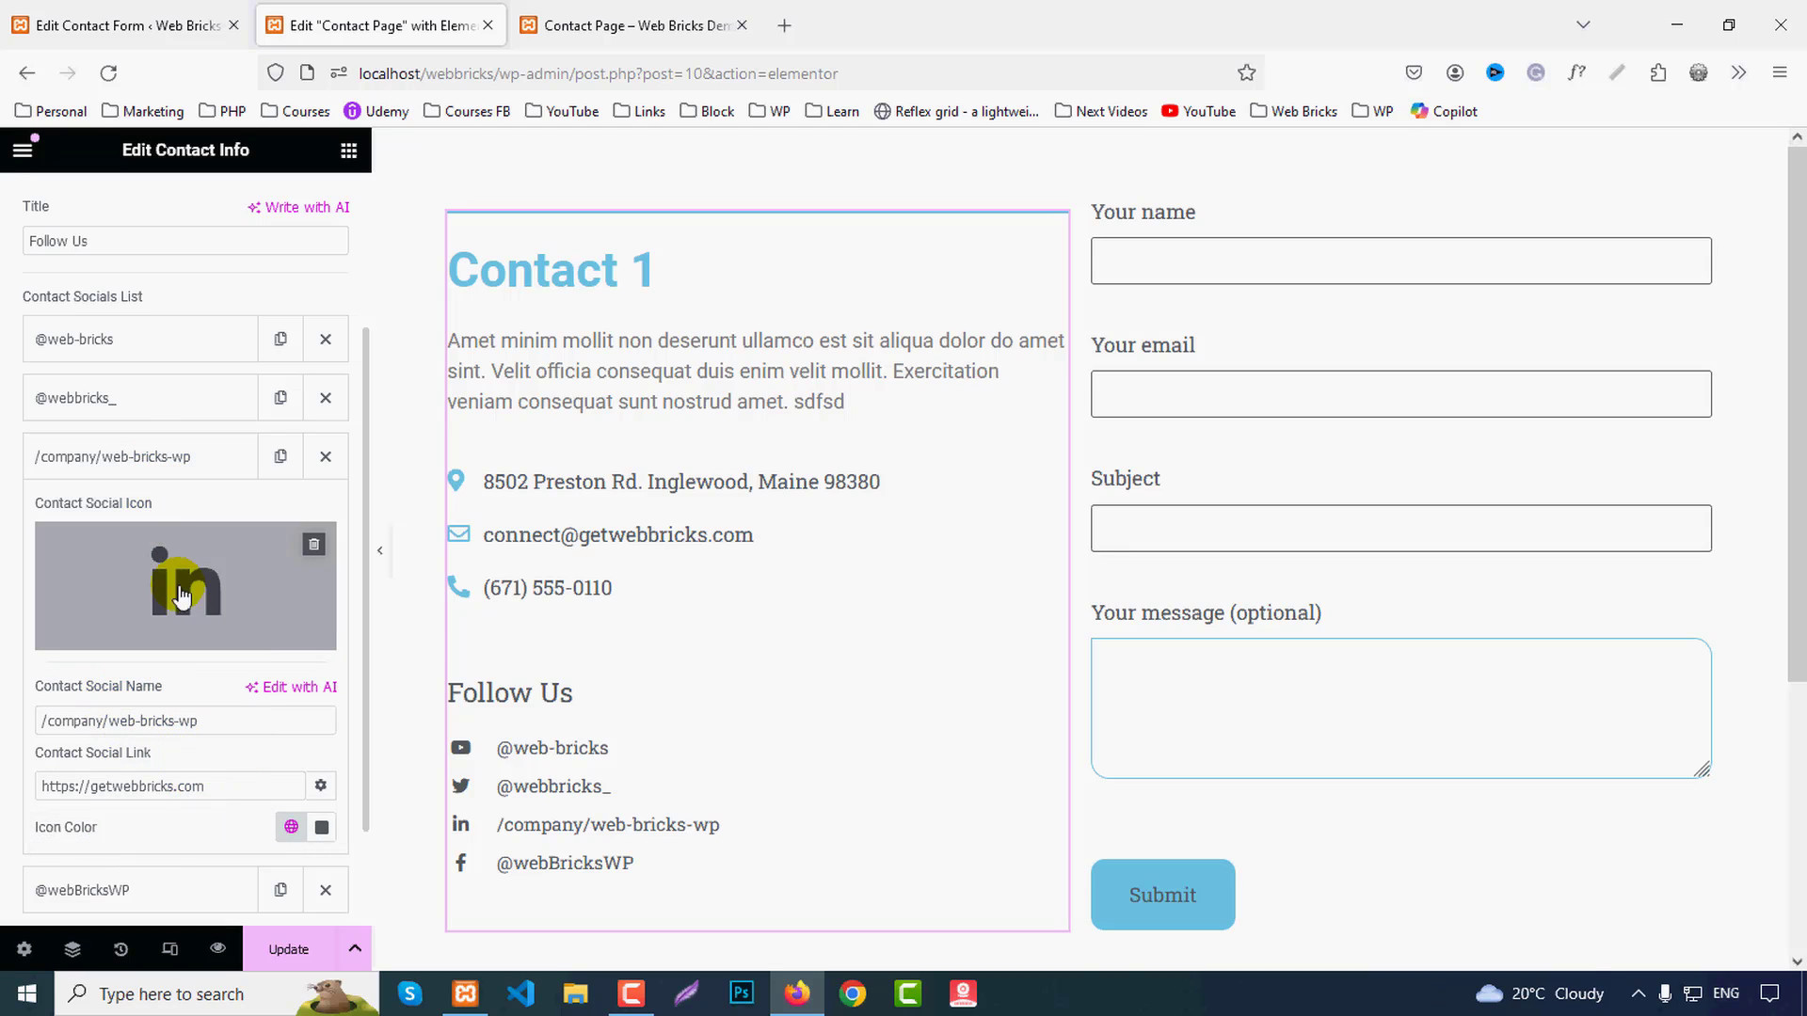
click(126, 340)
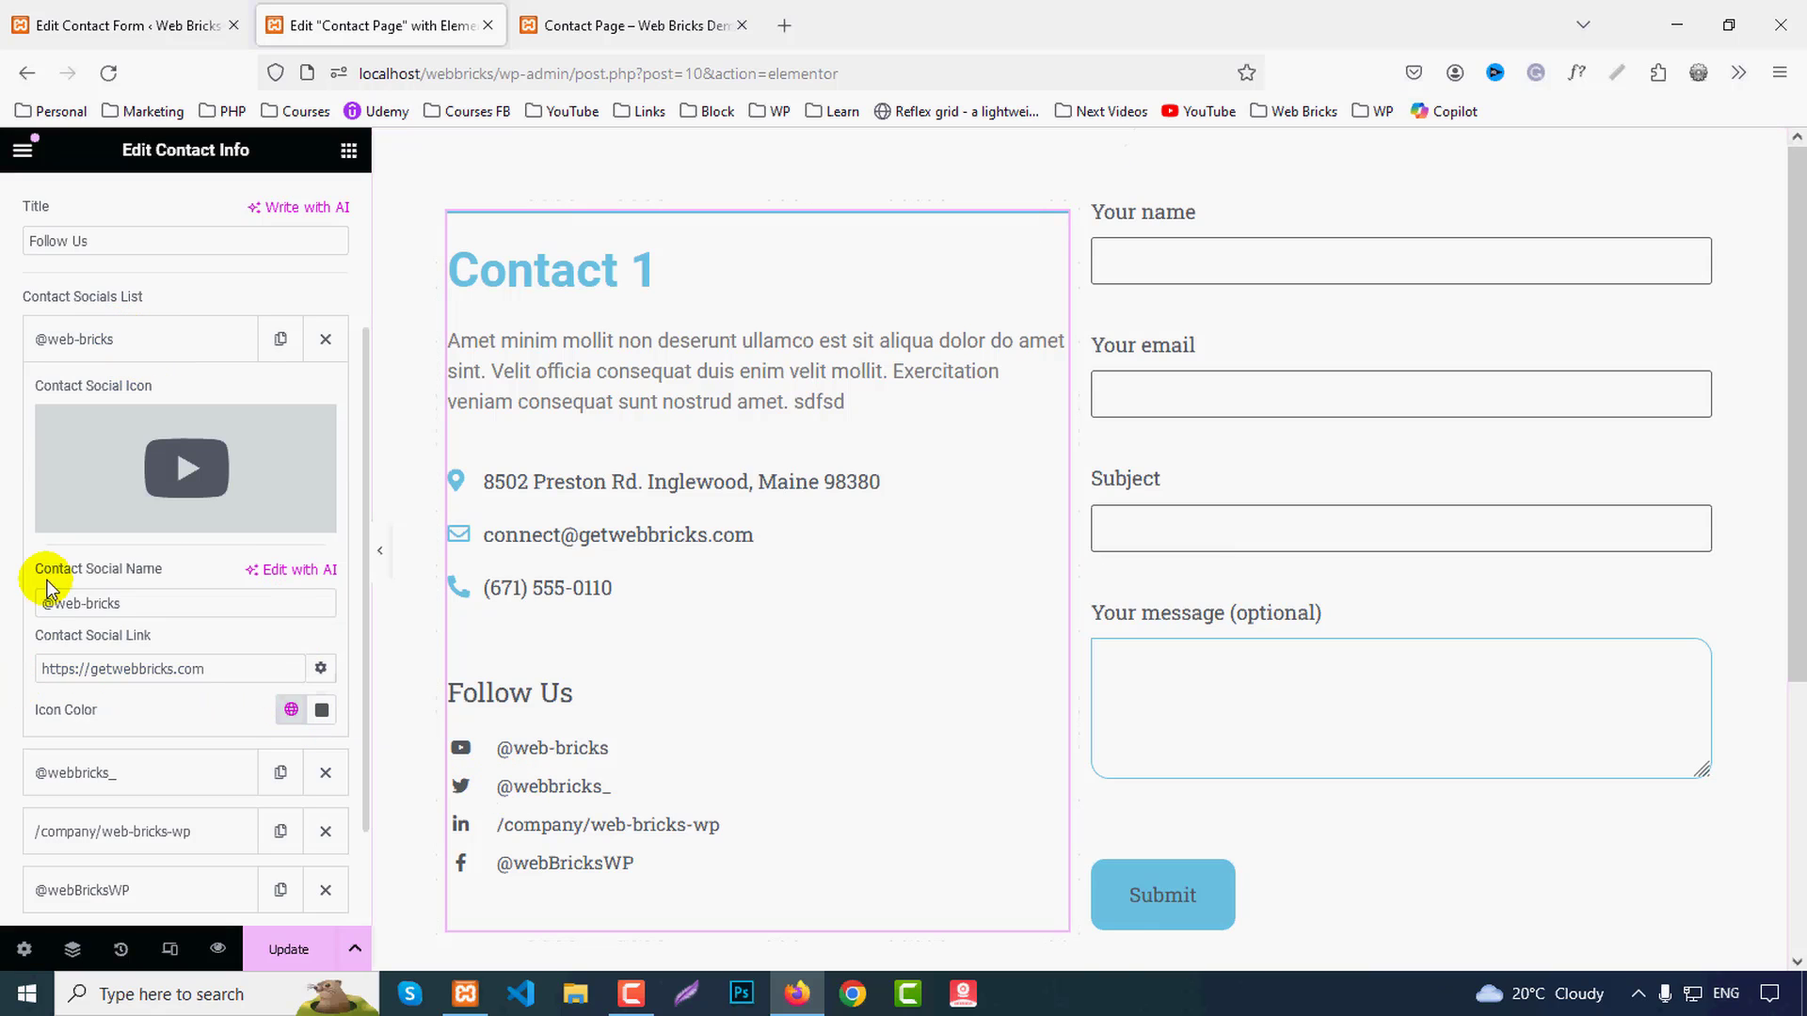
click(322, 710)
drag(348, 603, 445, 605)
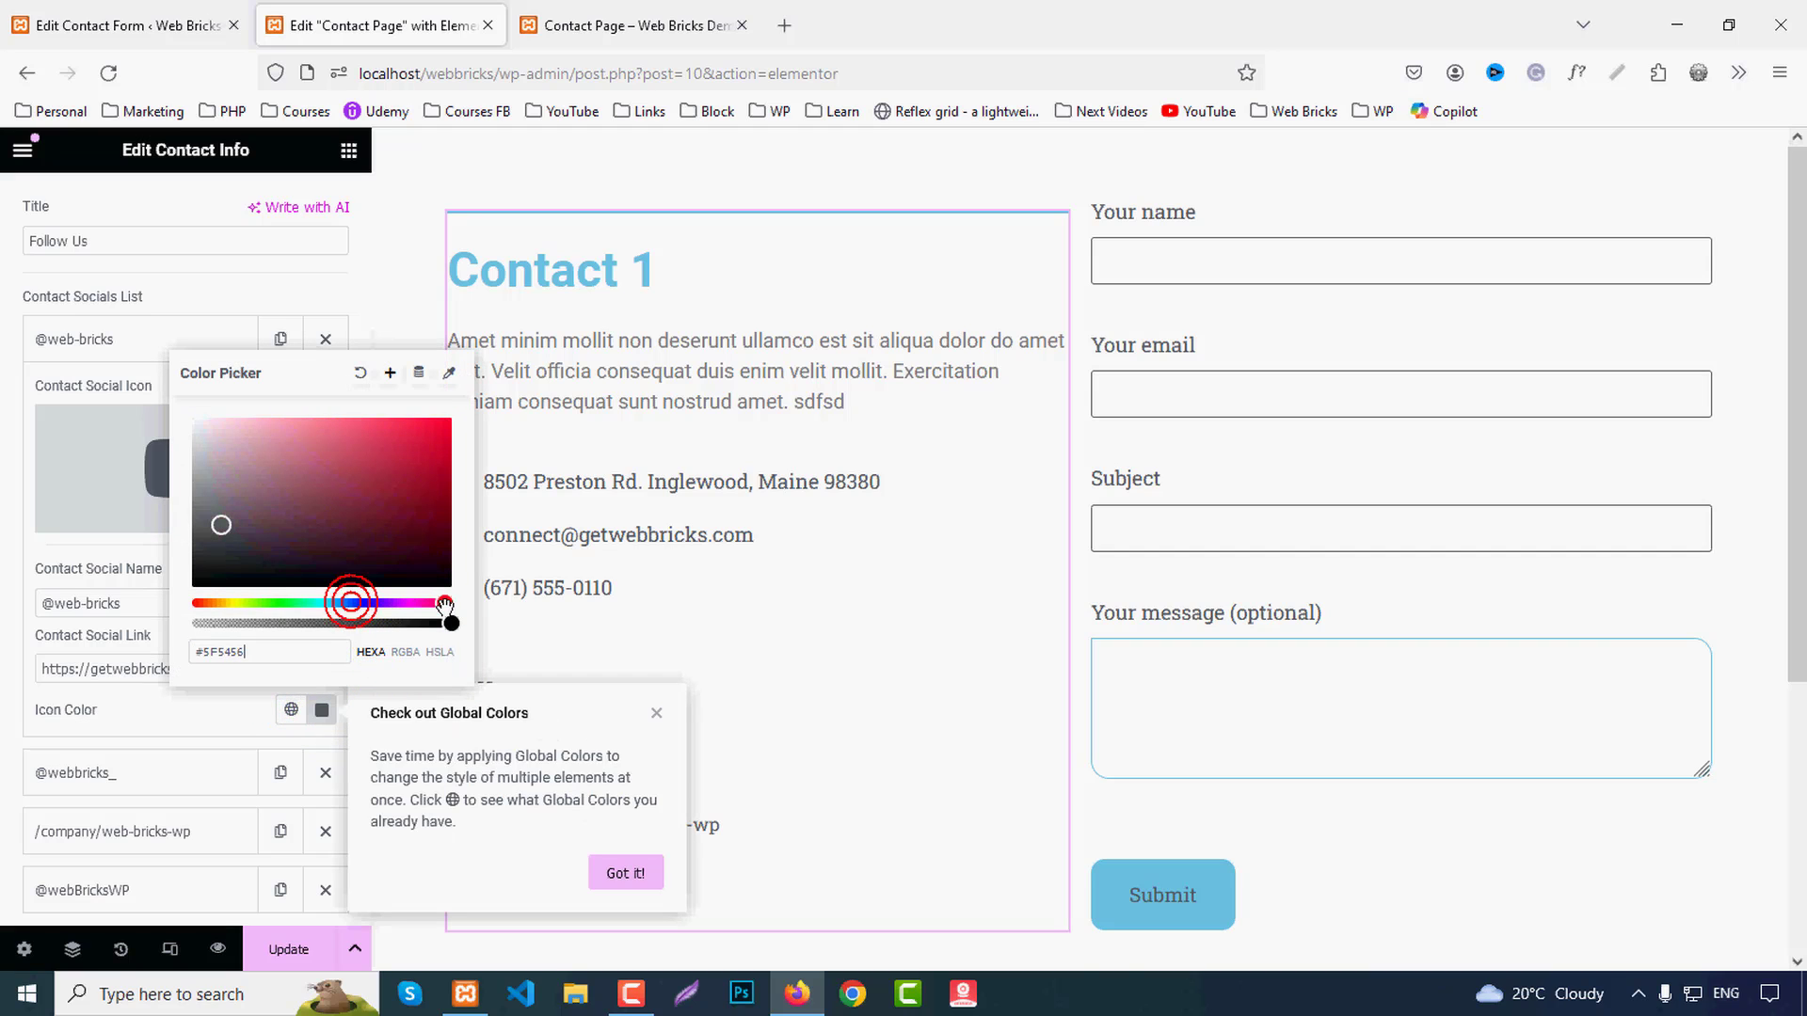
click(638, 875)
Step: Colour the Twitter icon bright blue, the LinkedIn icon #1C4F8C and the Facebook icon black
click(120, 761)
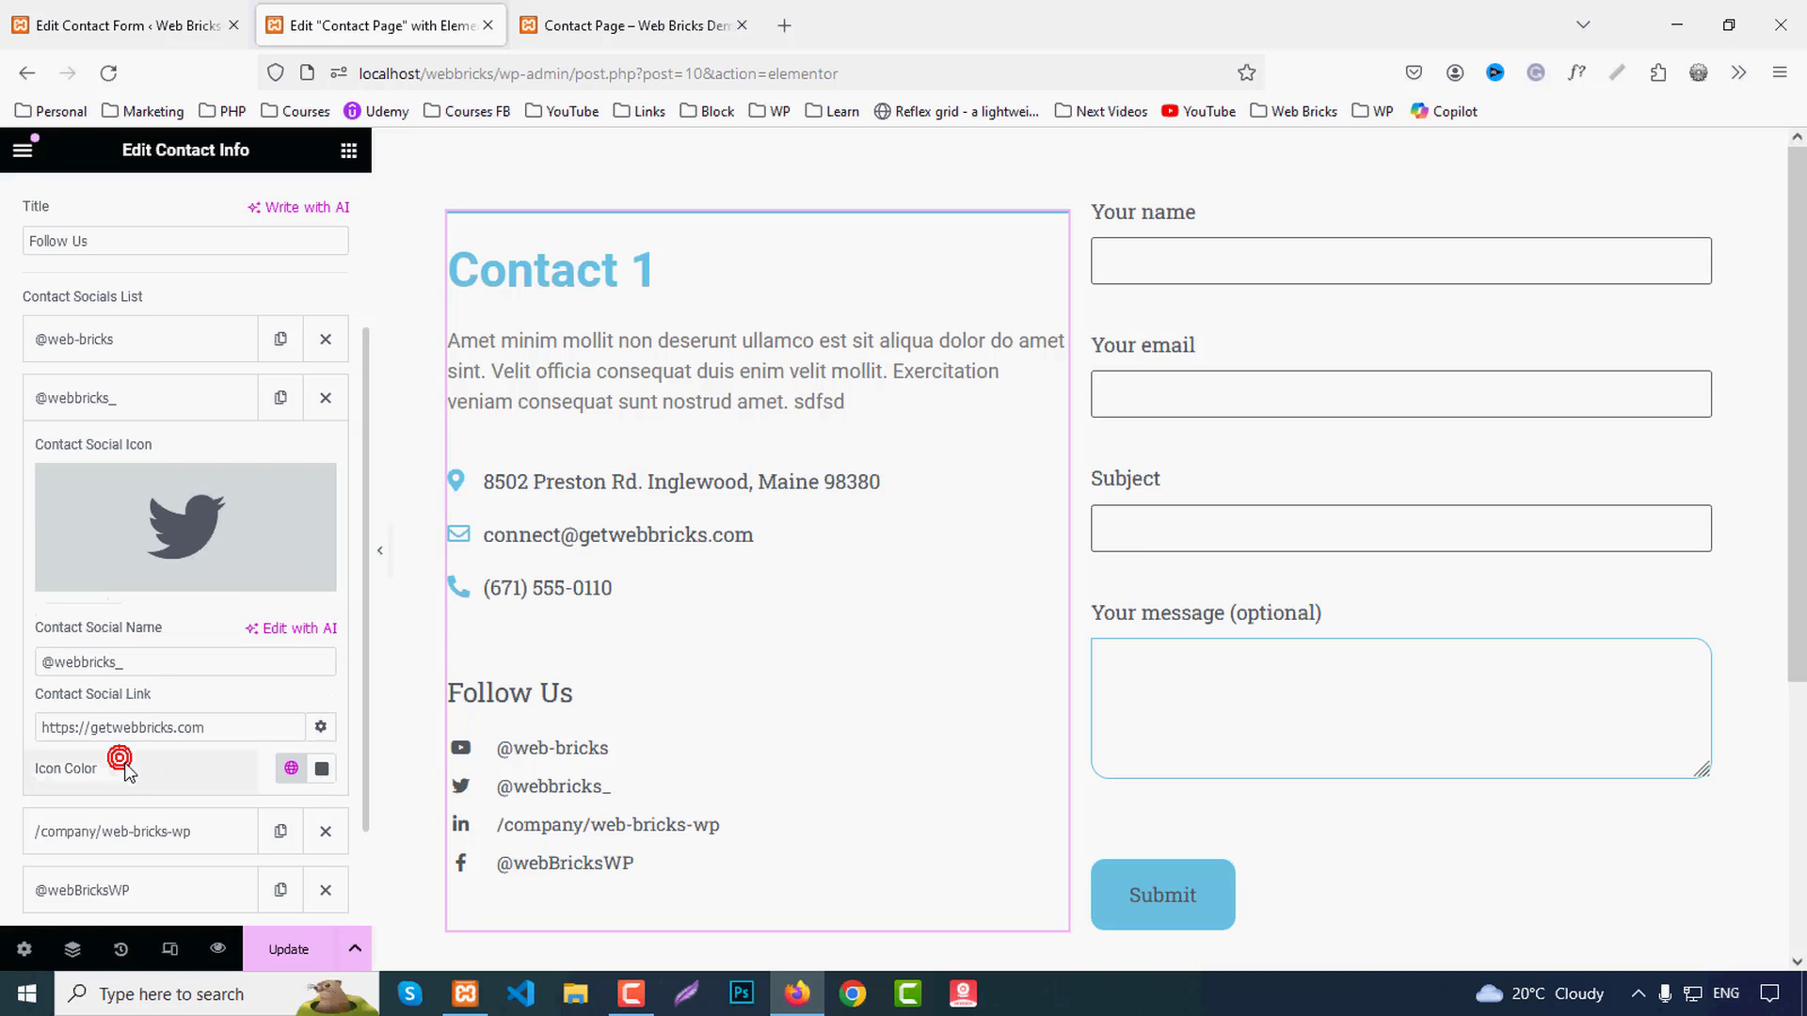
scroll(240, 725, down, 2)
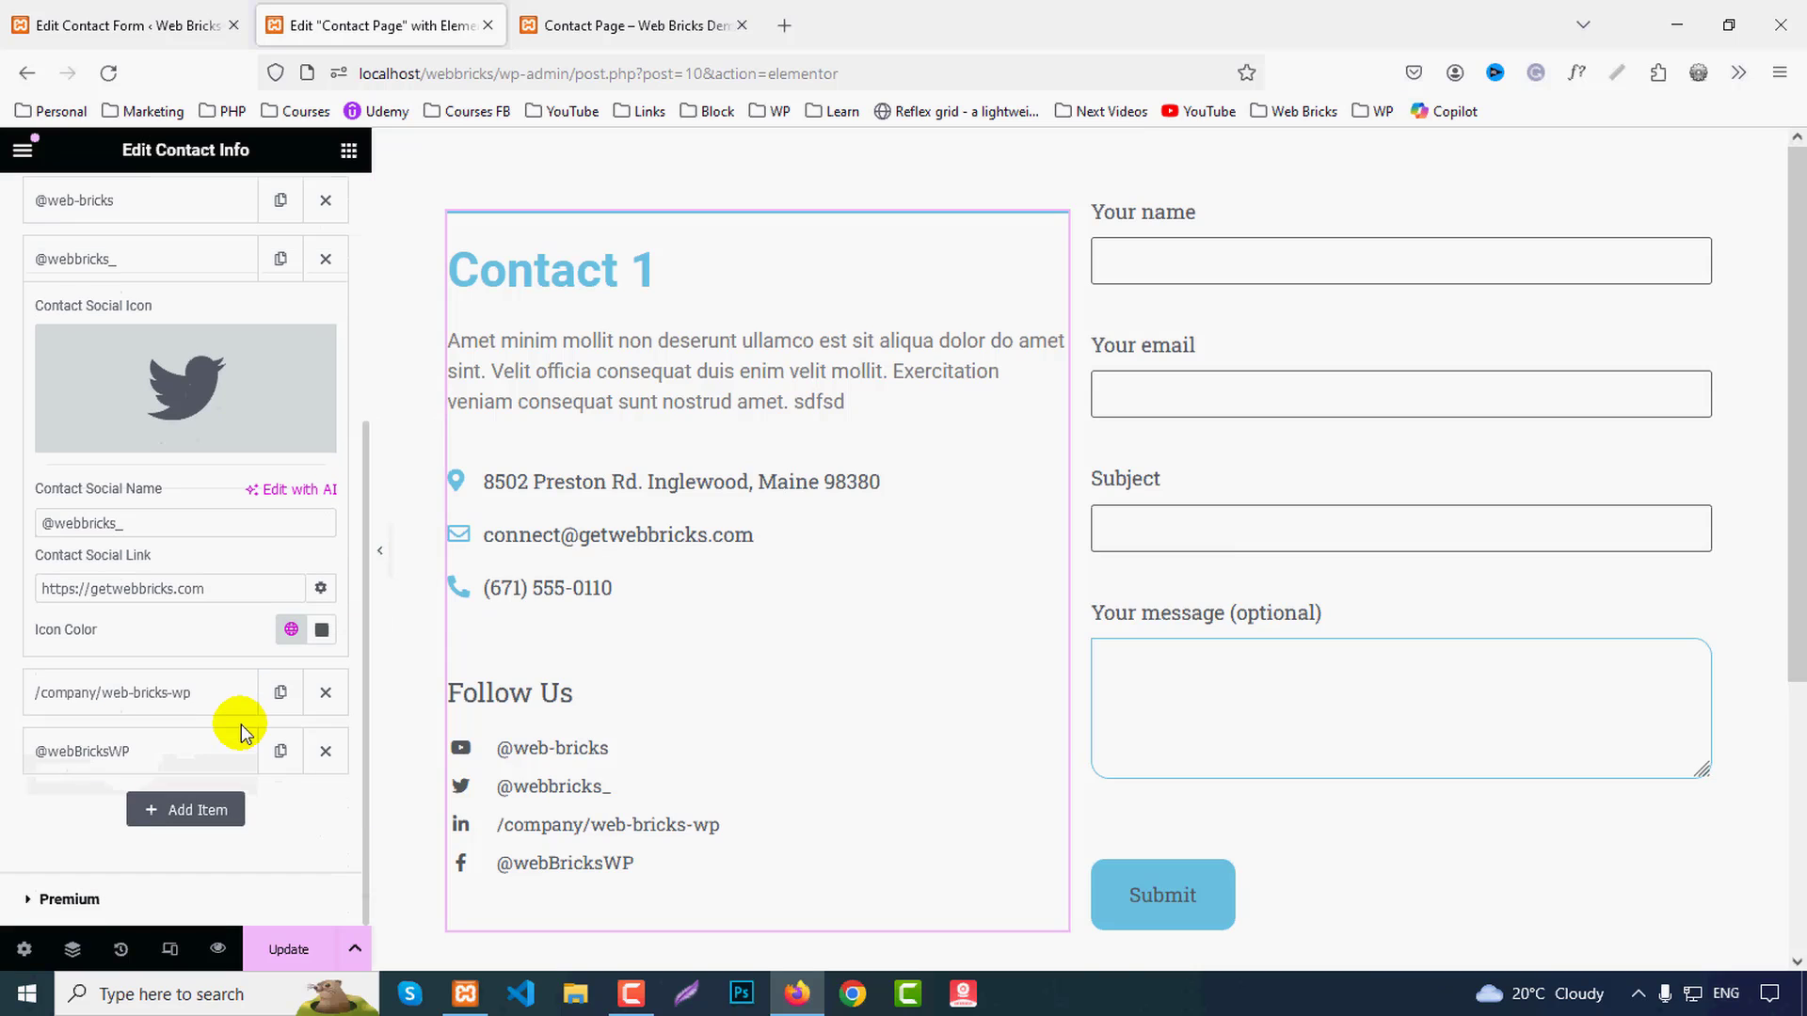
click(322, 630)
drag(399, 436, 421, 379)
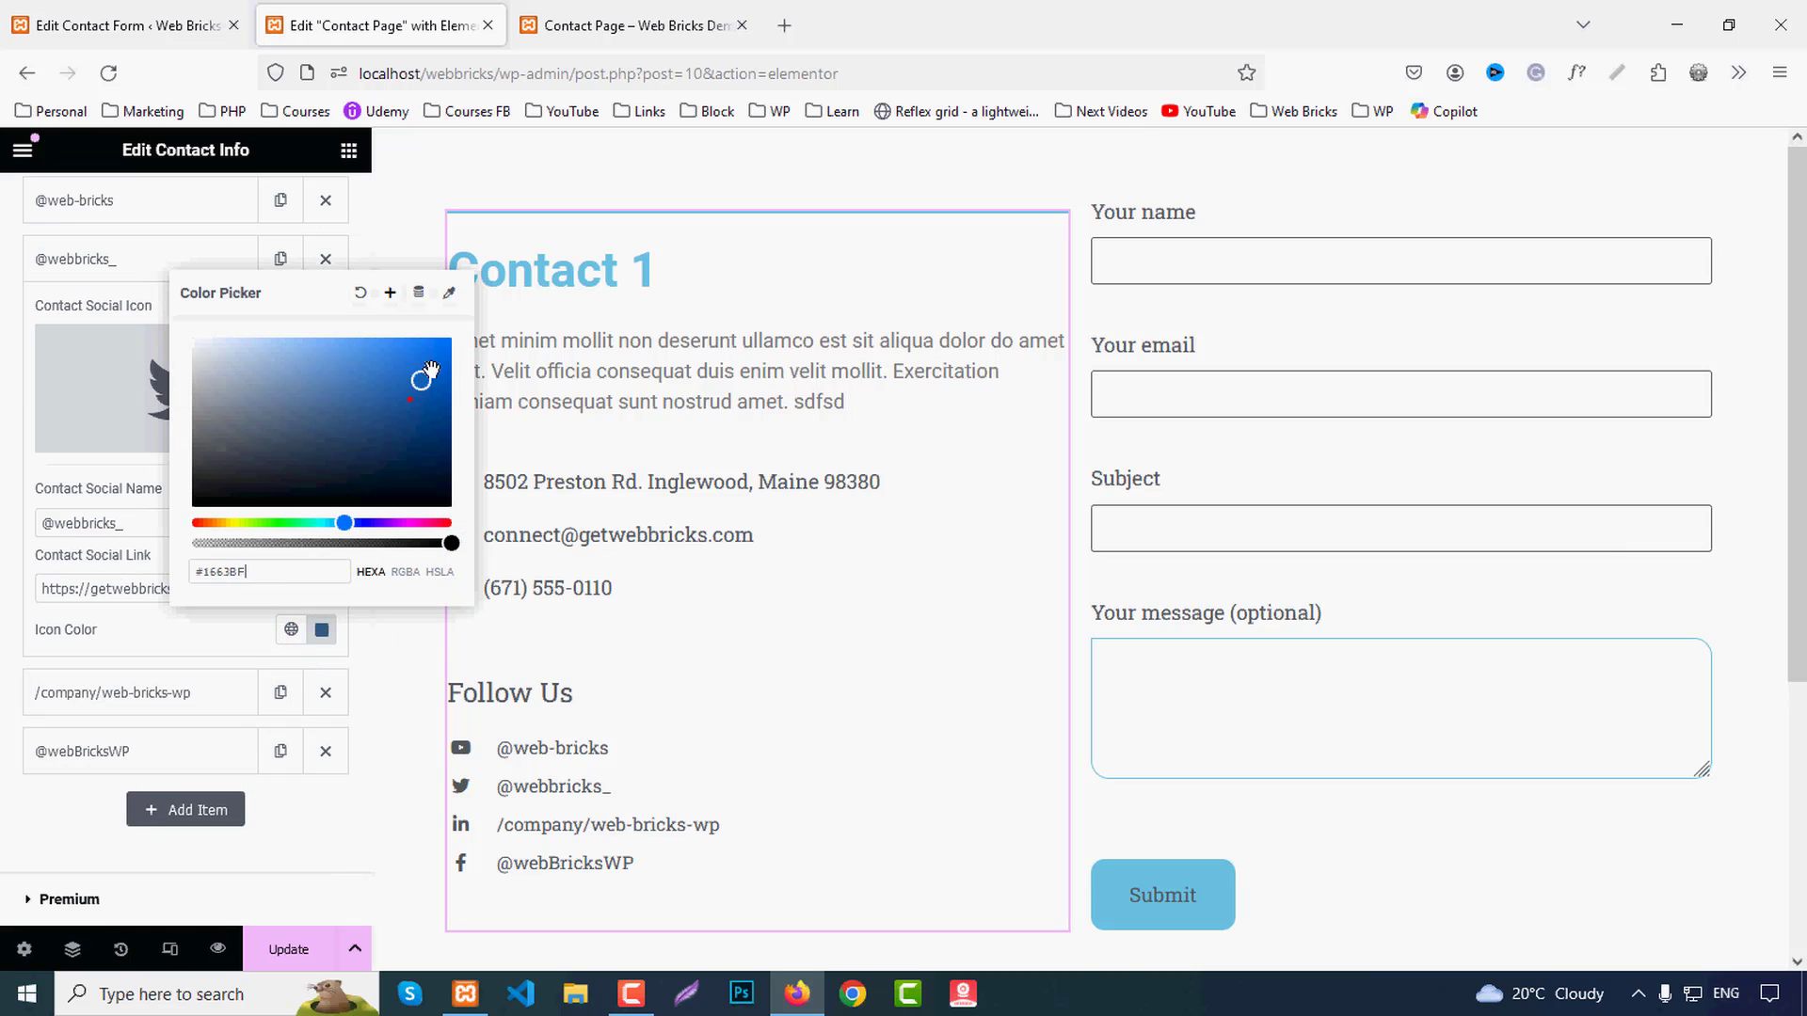
click(90, 699)
click(320, 691)
triple_click(320, 630)
text(#1C4F8C)
click(181, 753)
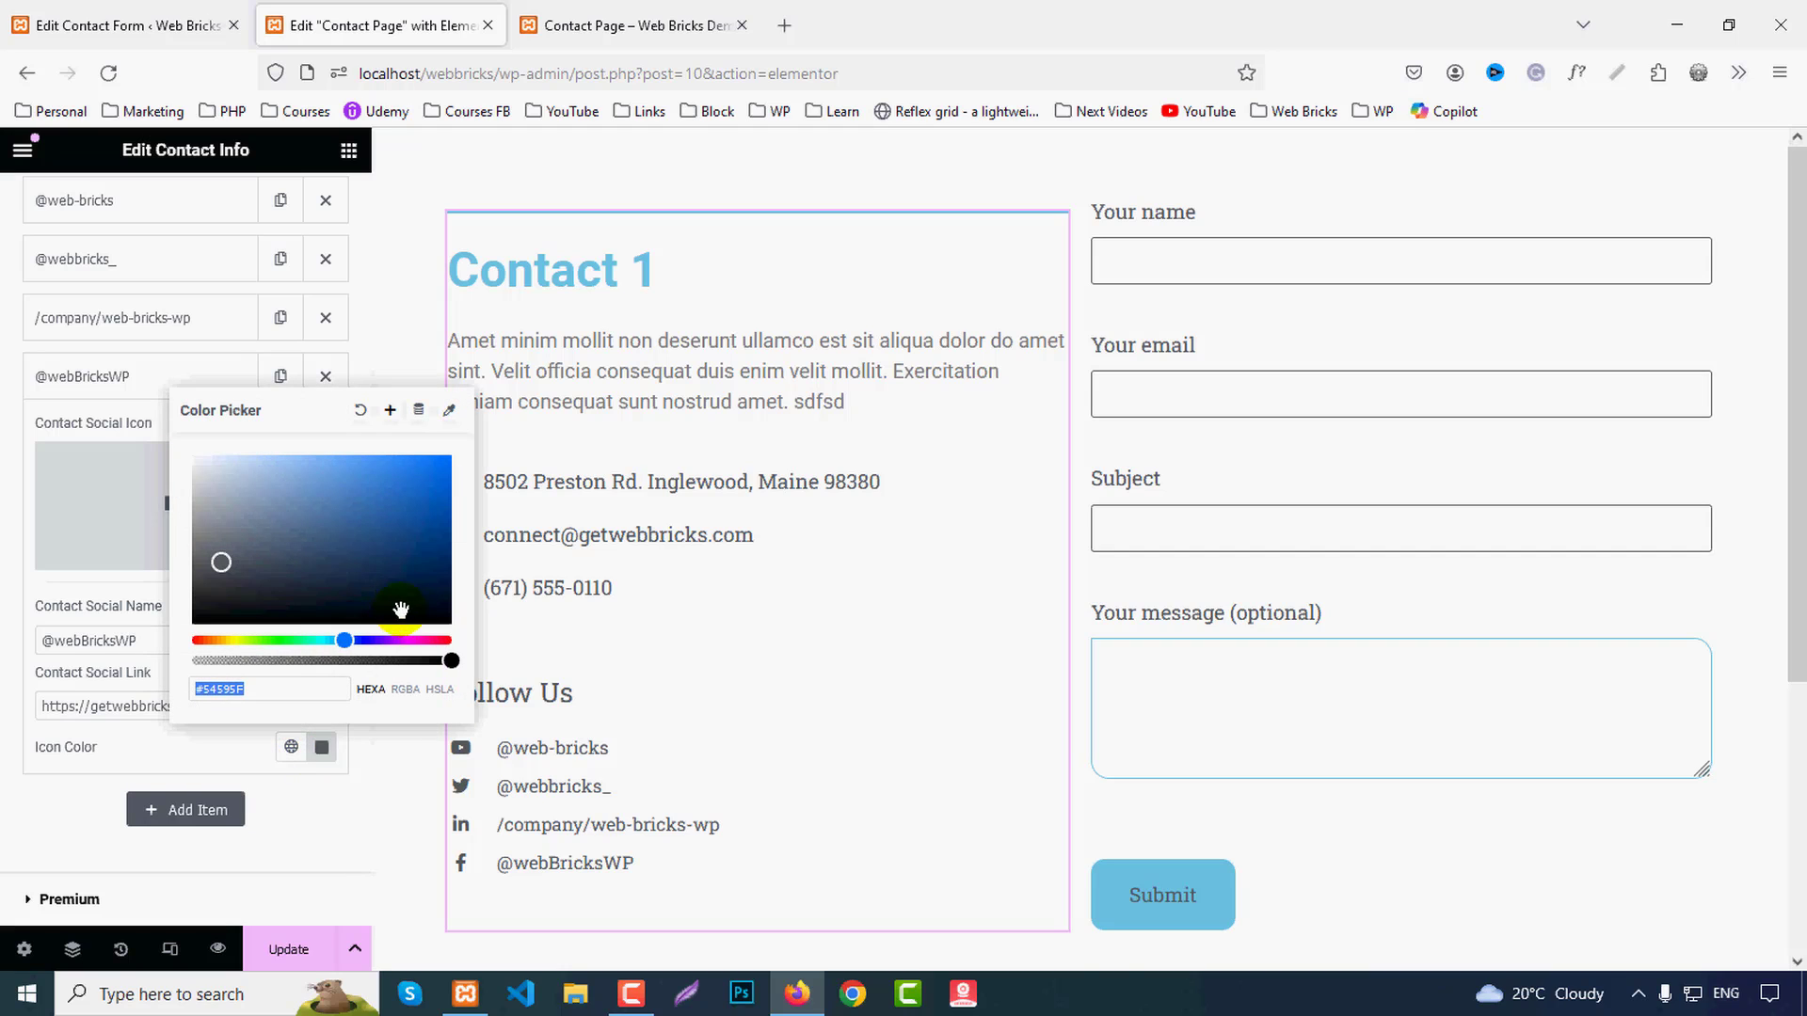
drag(399, 643, 377, 641)
drag(405, 555, 18, 847)
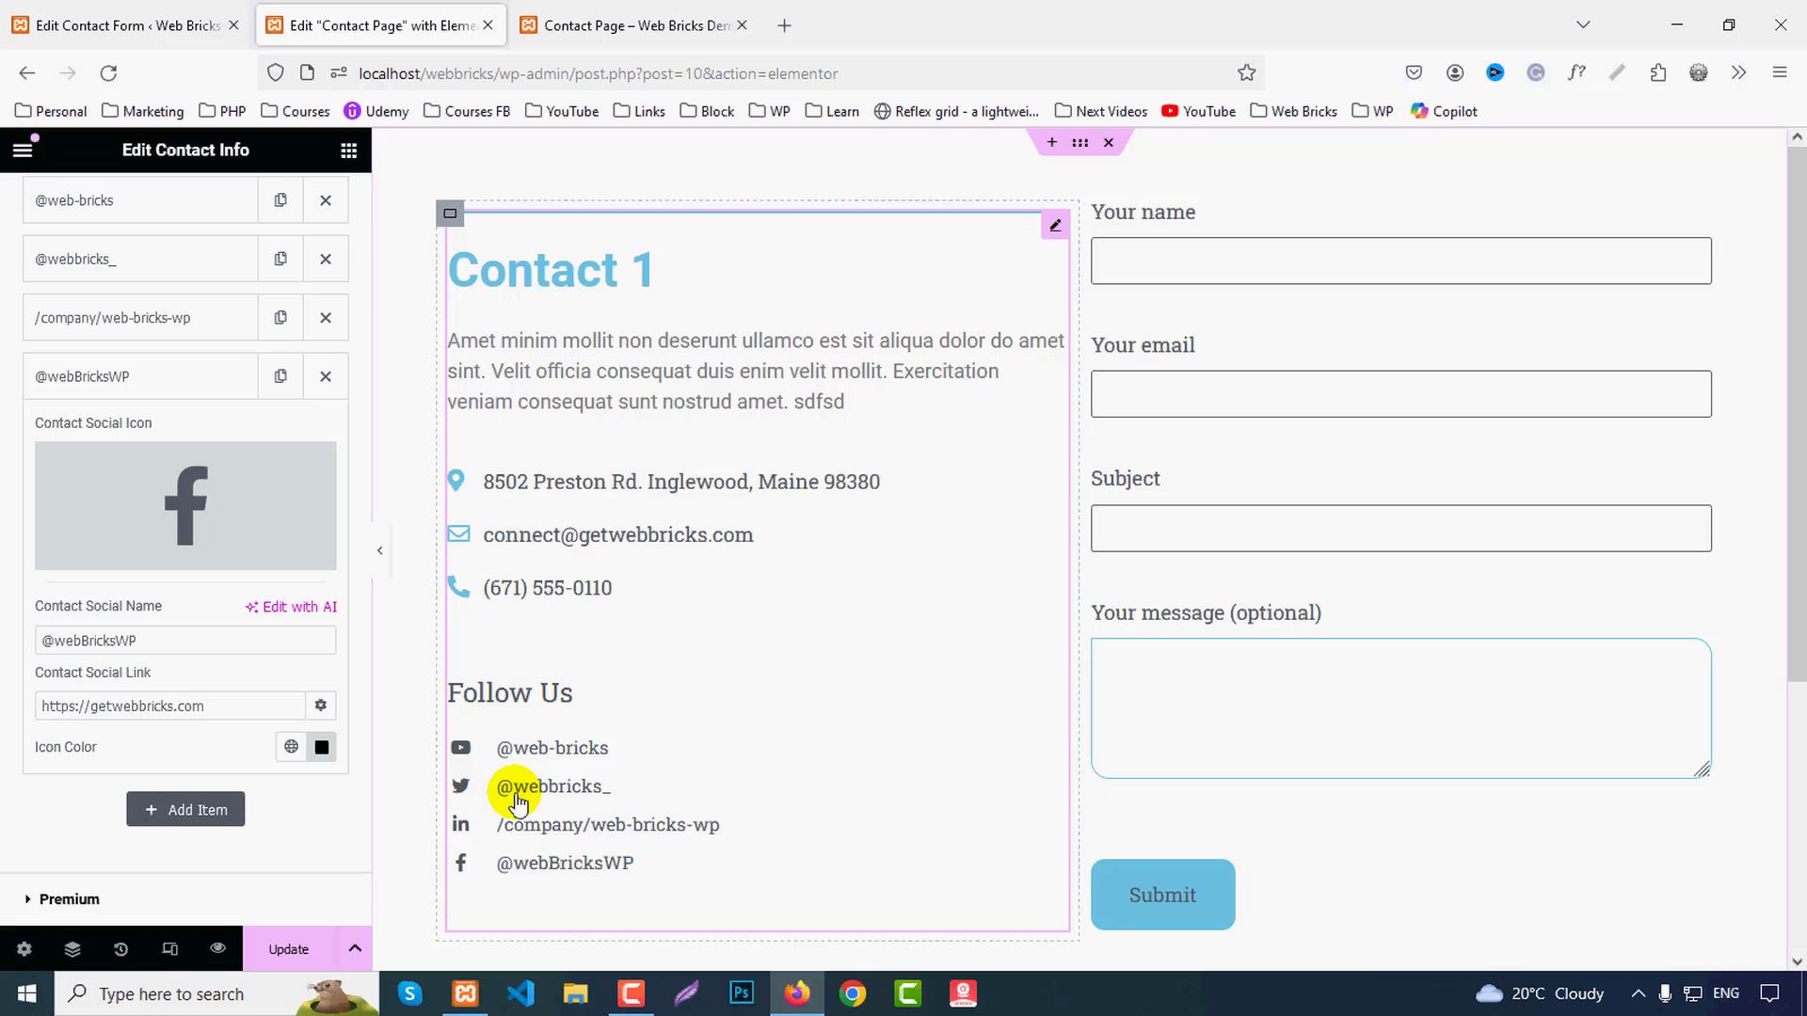
Step: Save the page, check it in the preview tab, and return to the editor
click(291, 952)
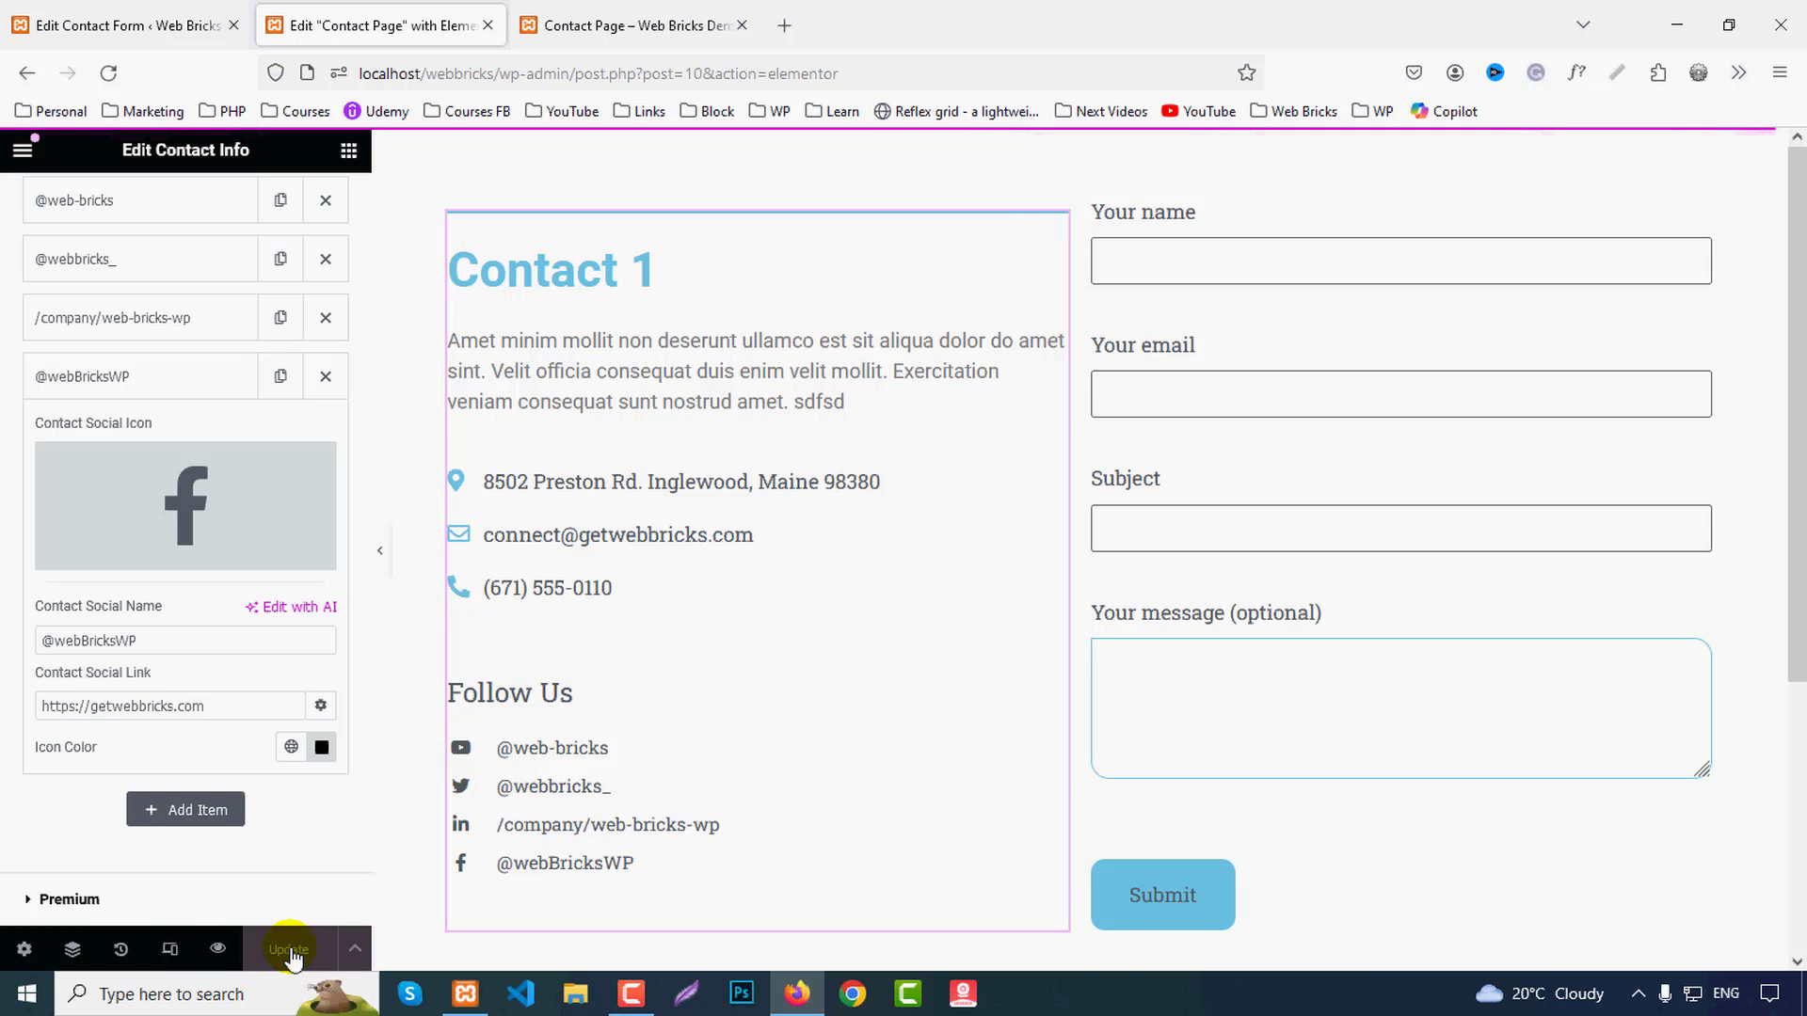
click(217, 949)
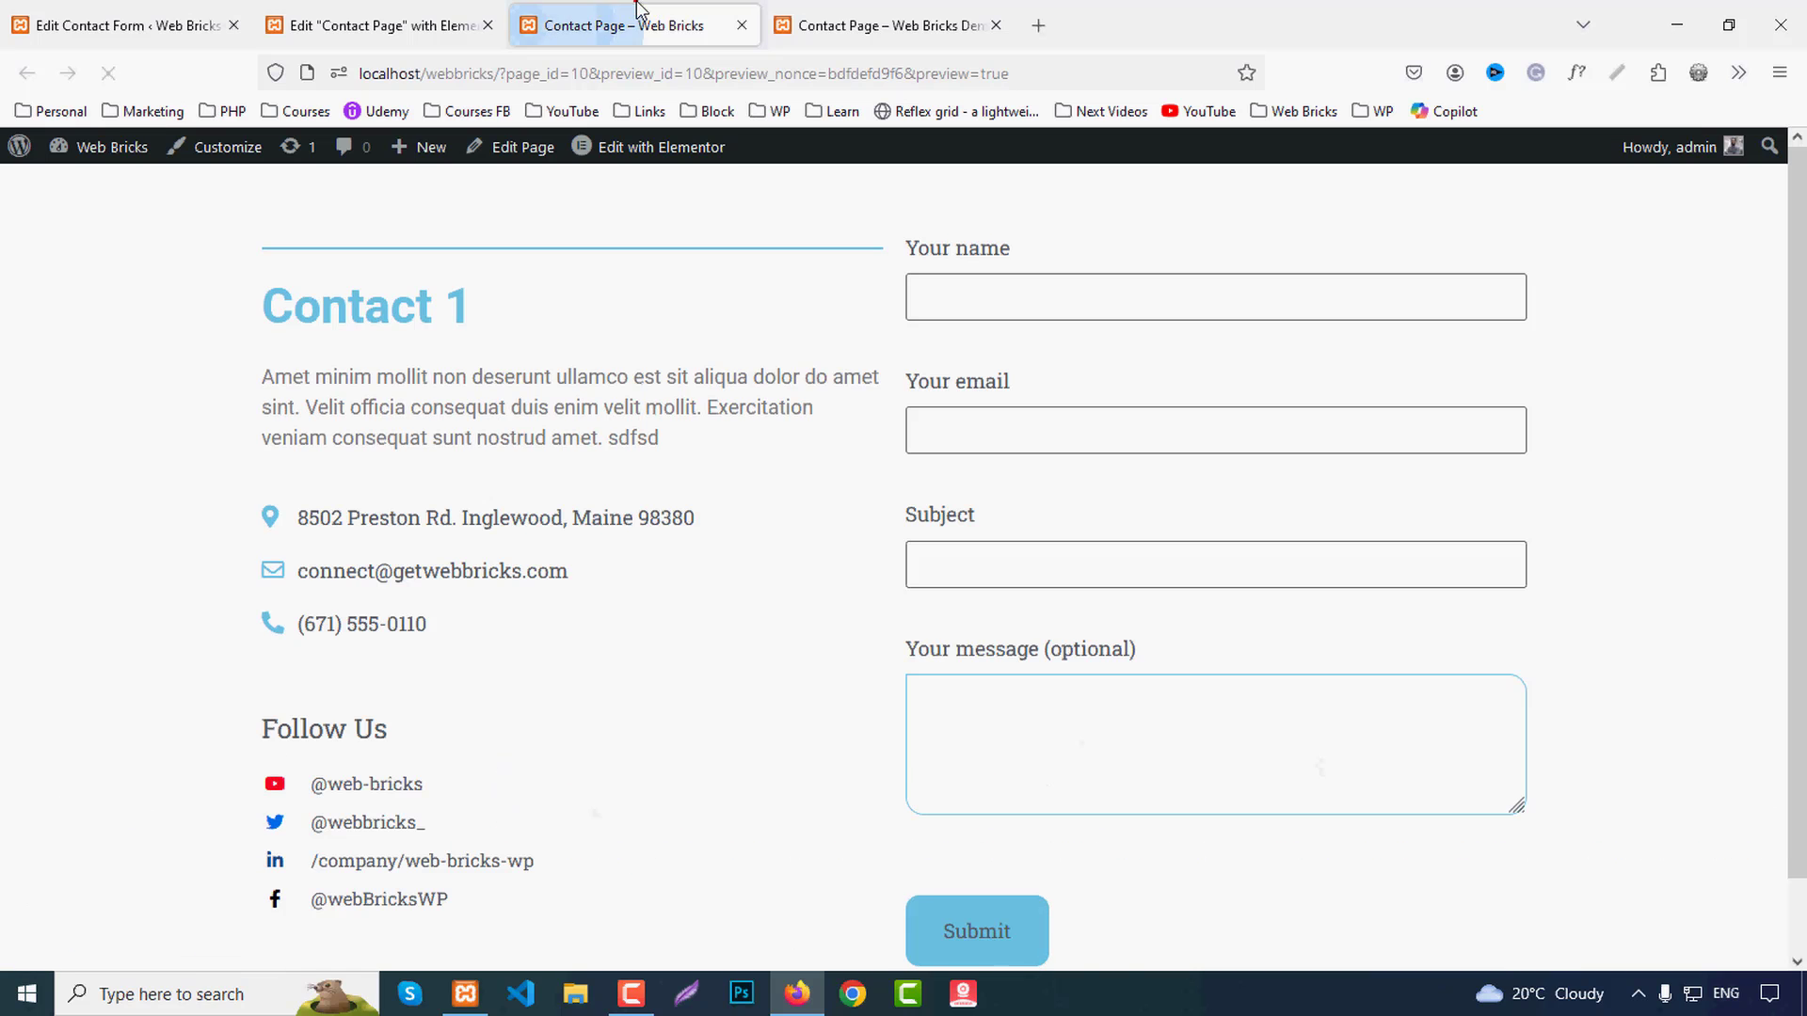
scroll(391, 747, down, 1)
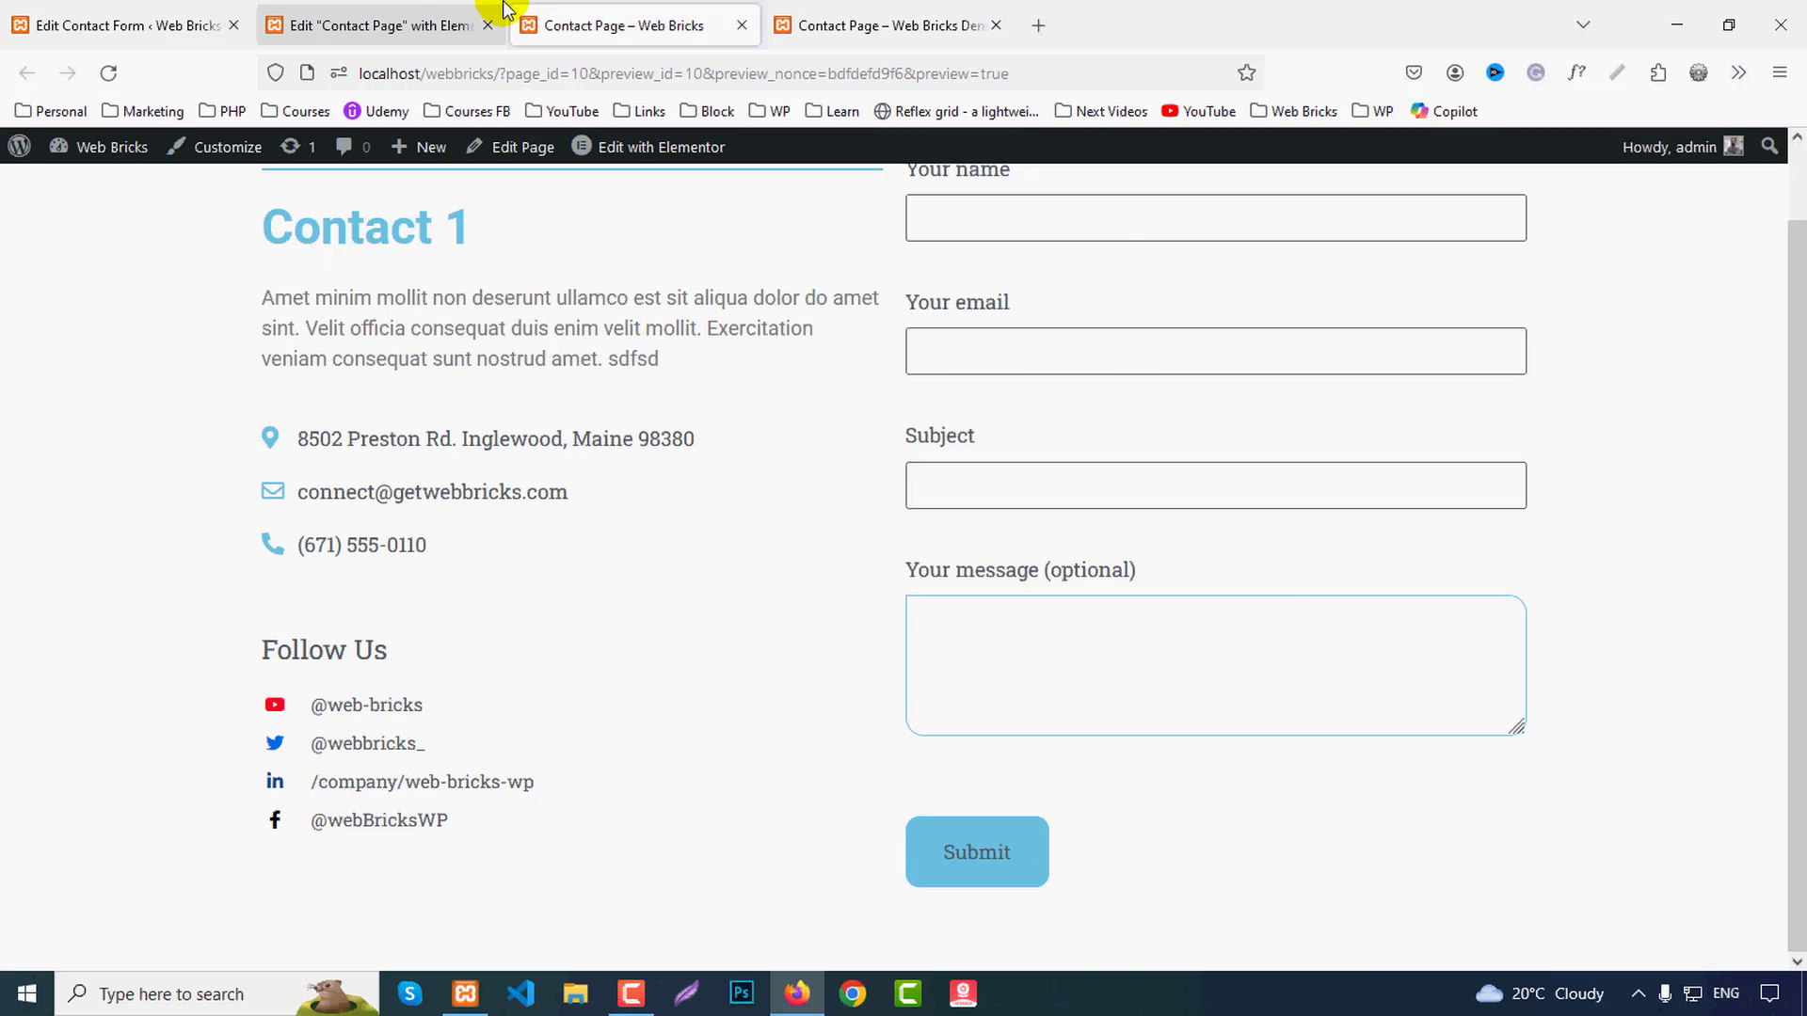
click(466, 14)
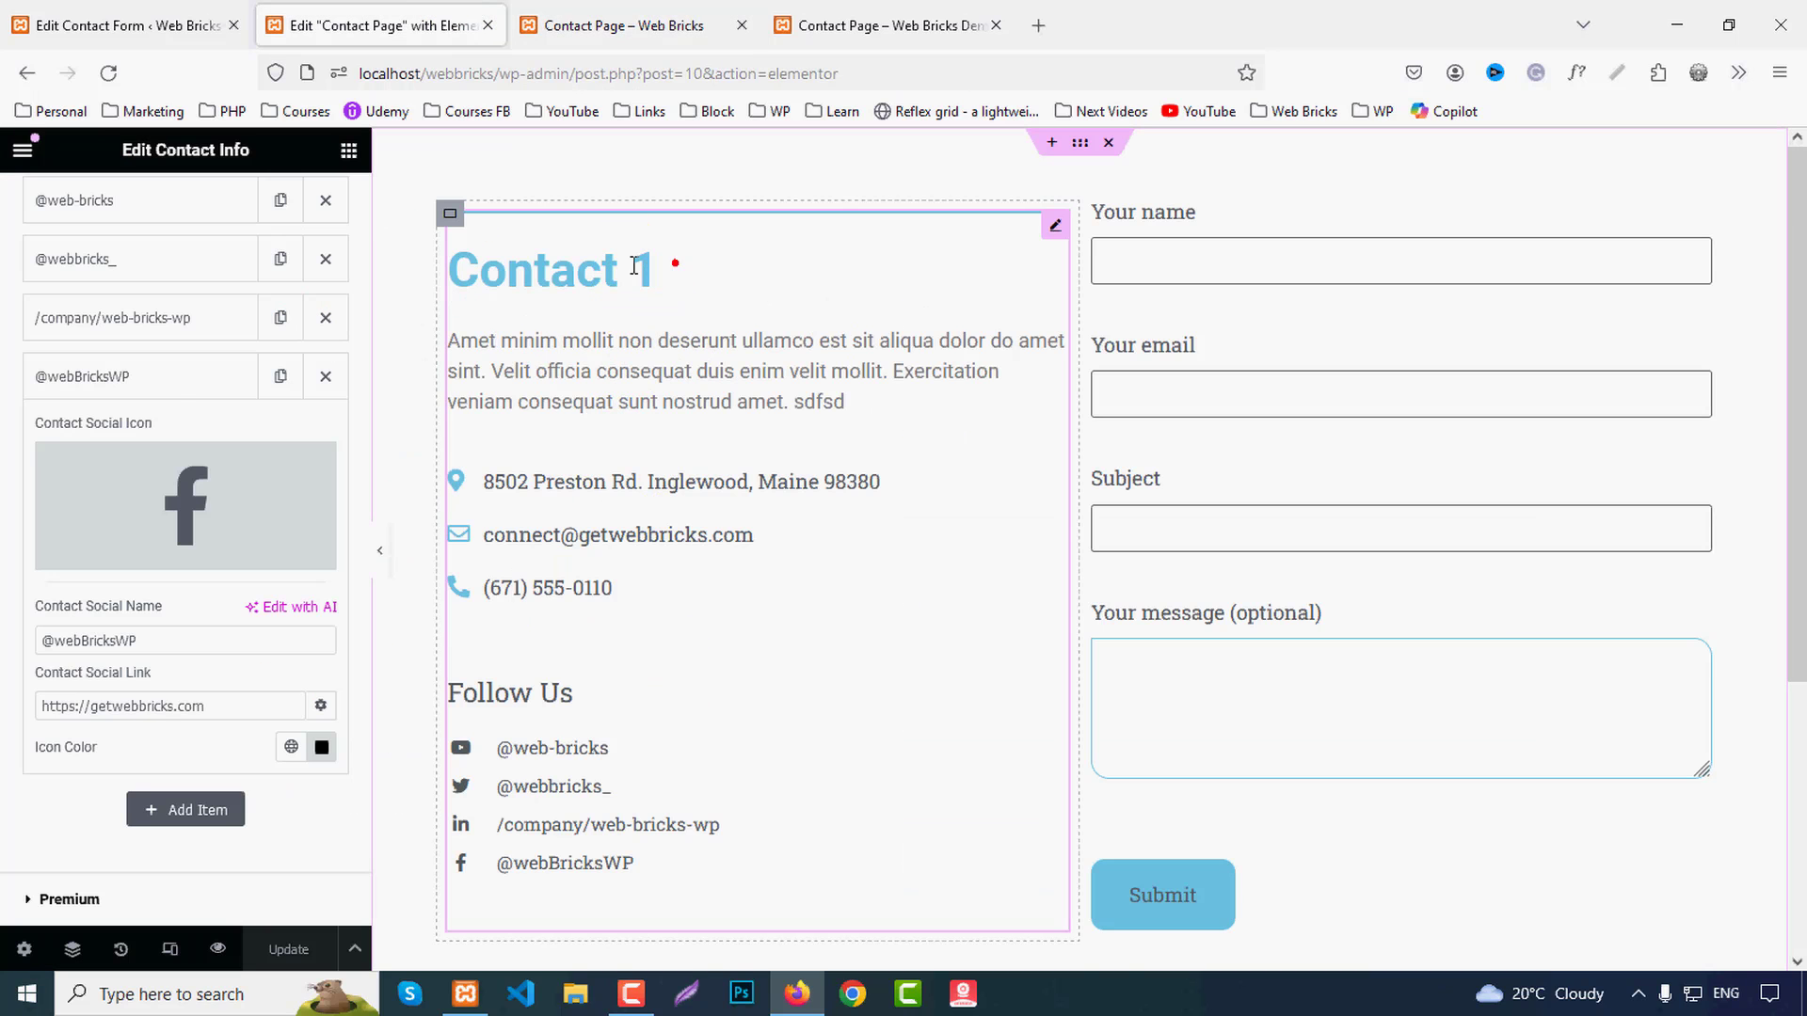
scroll(75, 414, up, 4)
Step: Rename the heading from 'Contact 1' to 'Contact'
click(113, 283)
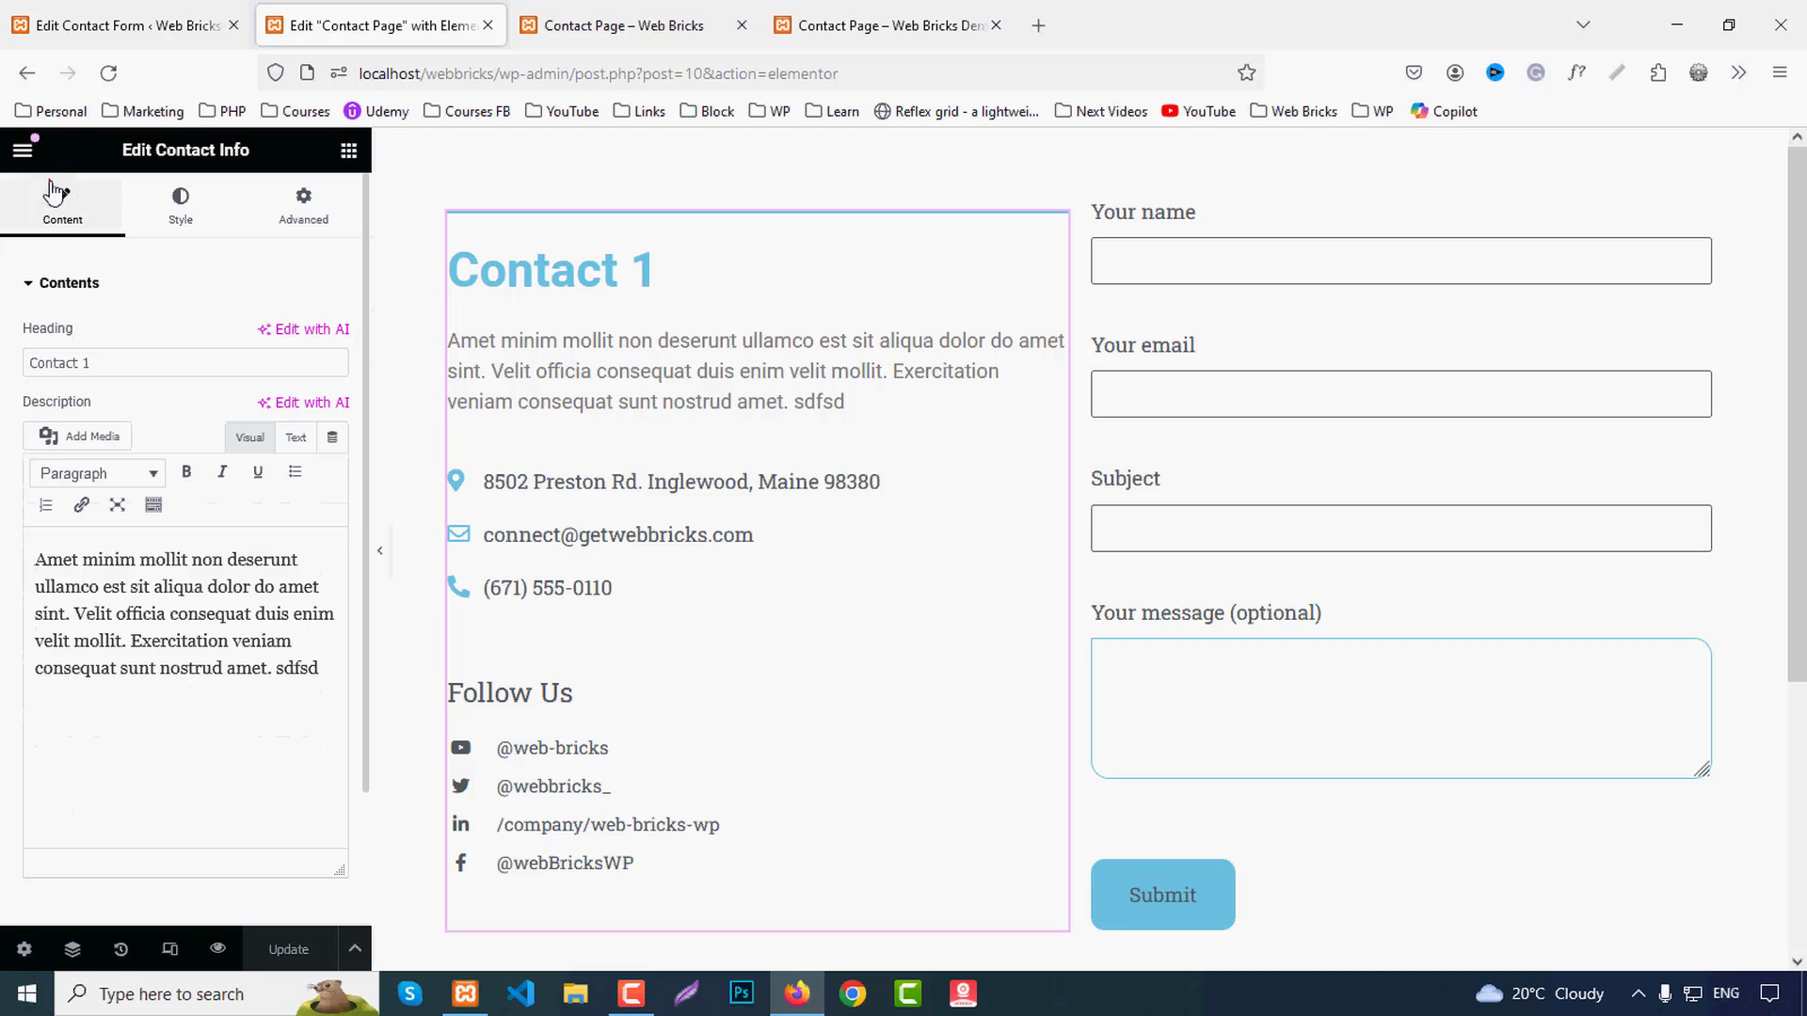
click(123, 366)
key(BackSpace)
key(BackSpace)
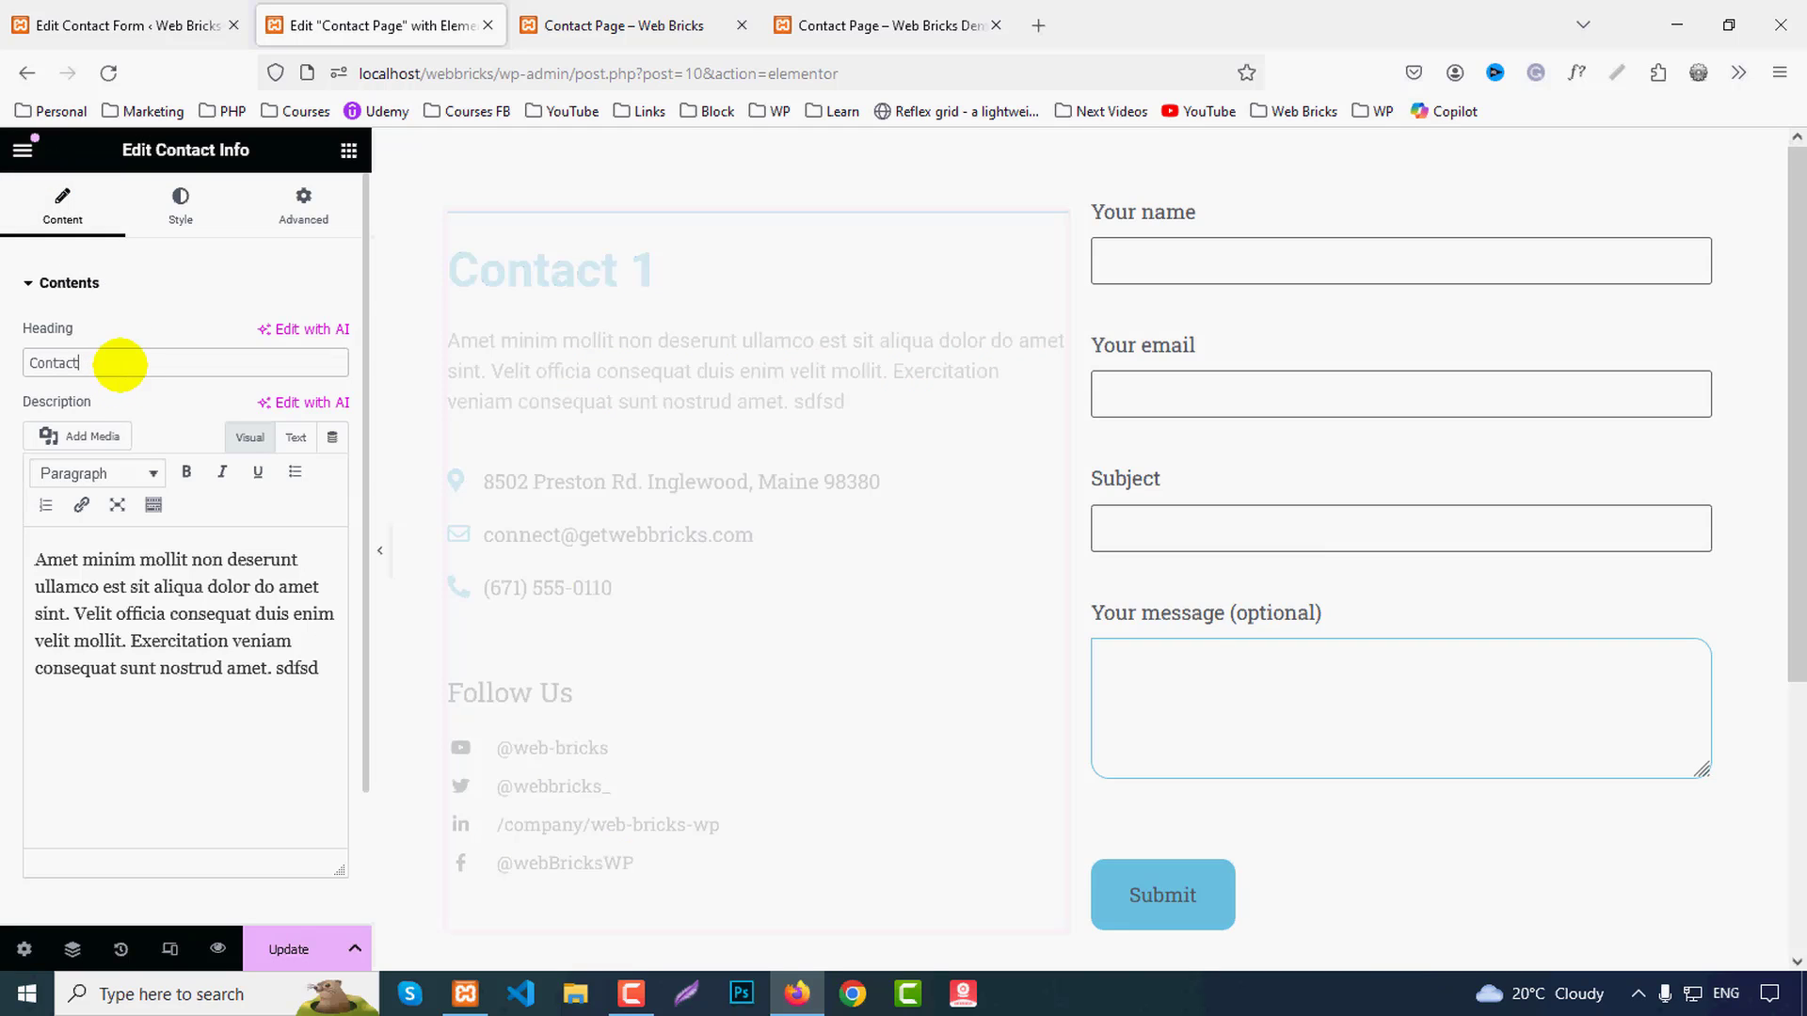
Step: Set the title border colour to teal #008080 in the Style tab
click(179, 198)
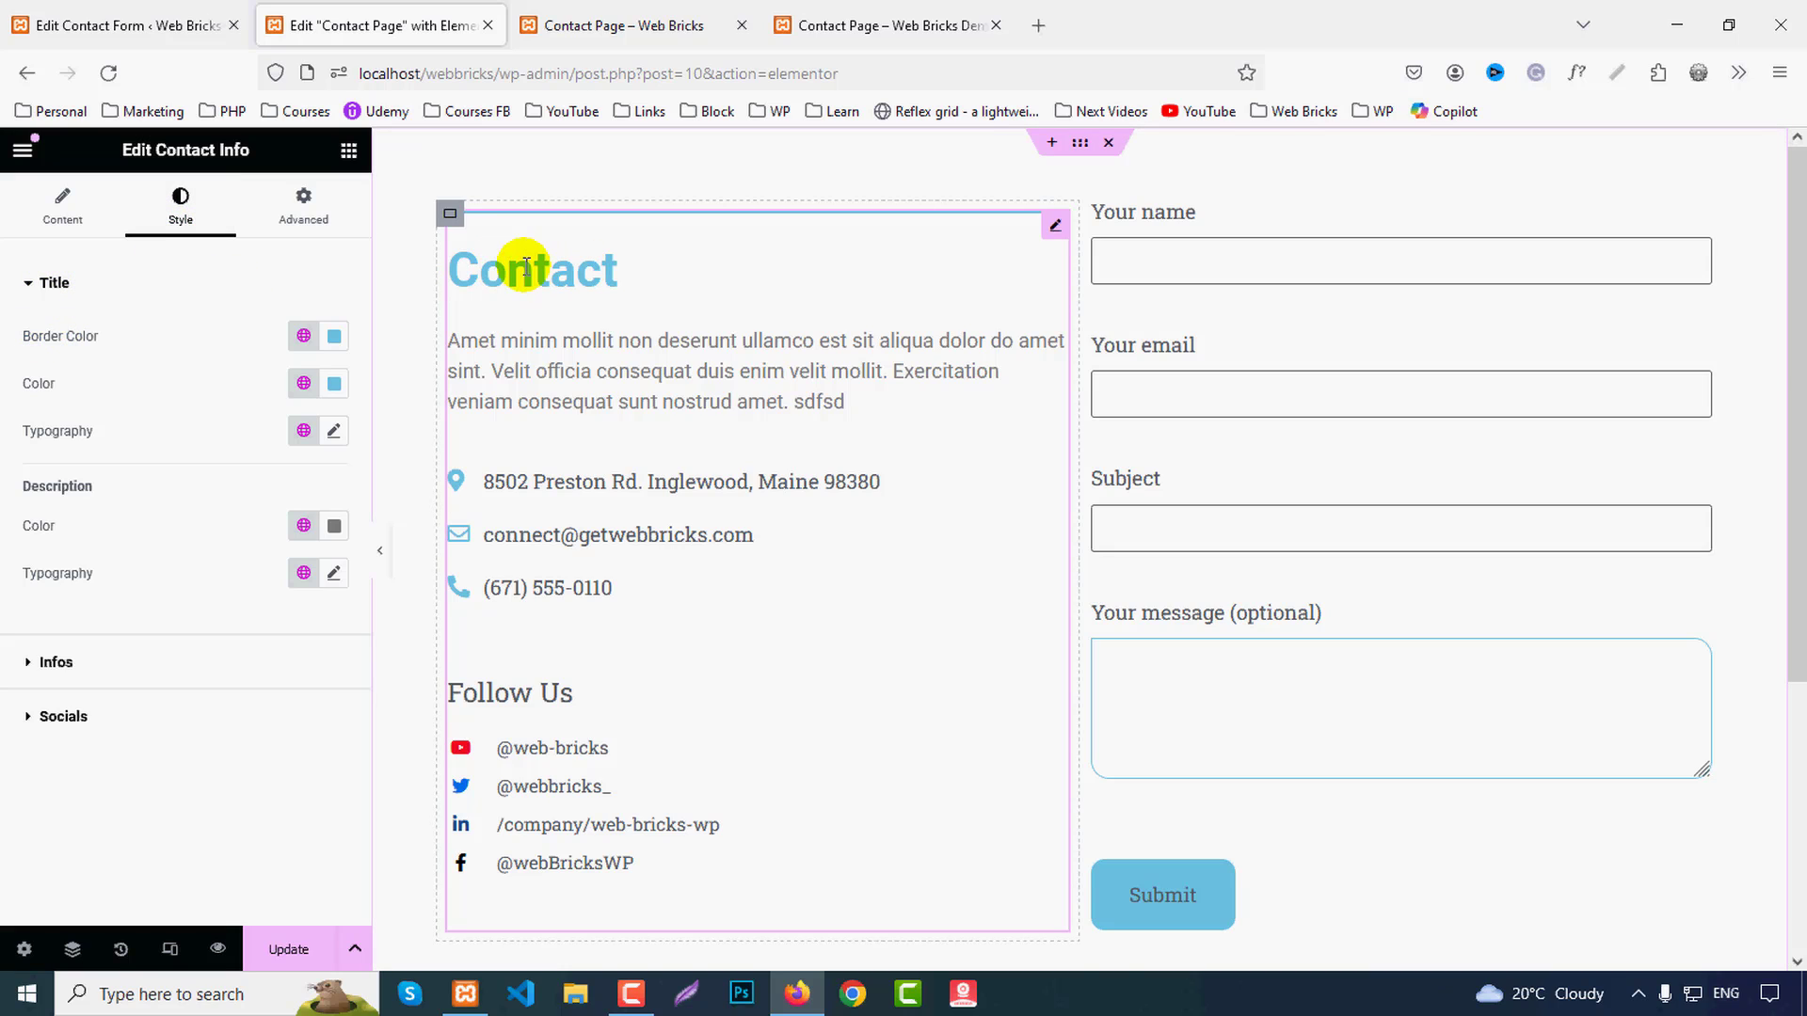
click(335, 337)
click(322, 667)
text(#008080)
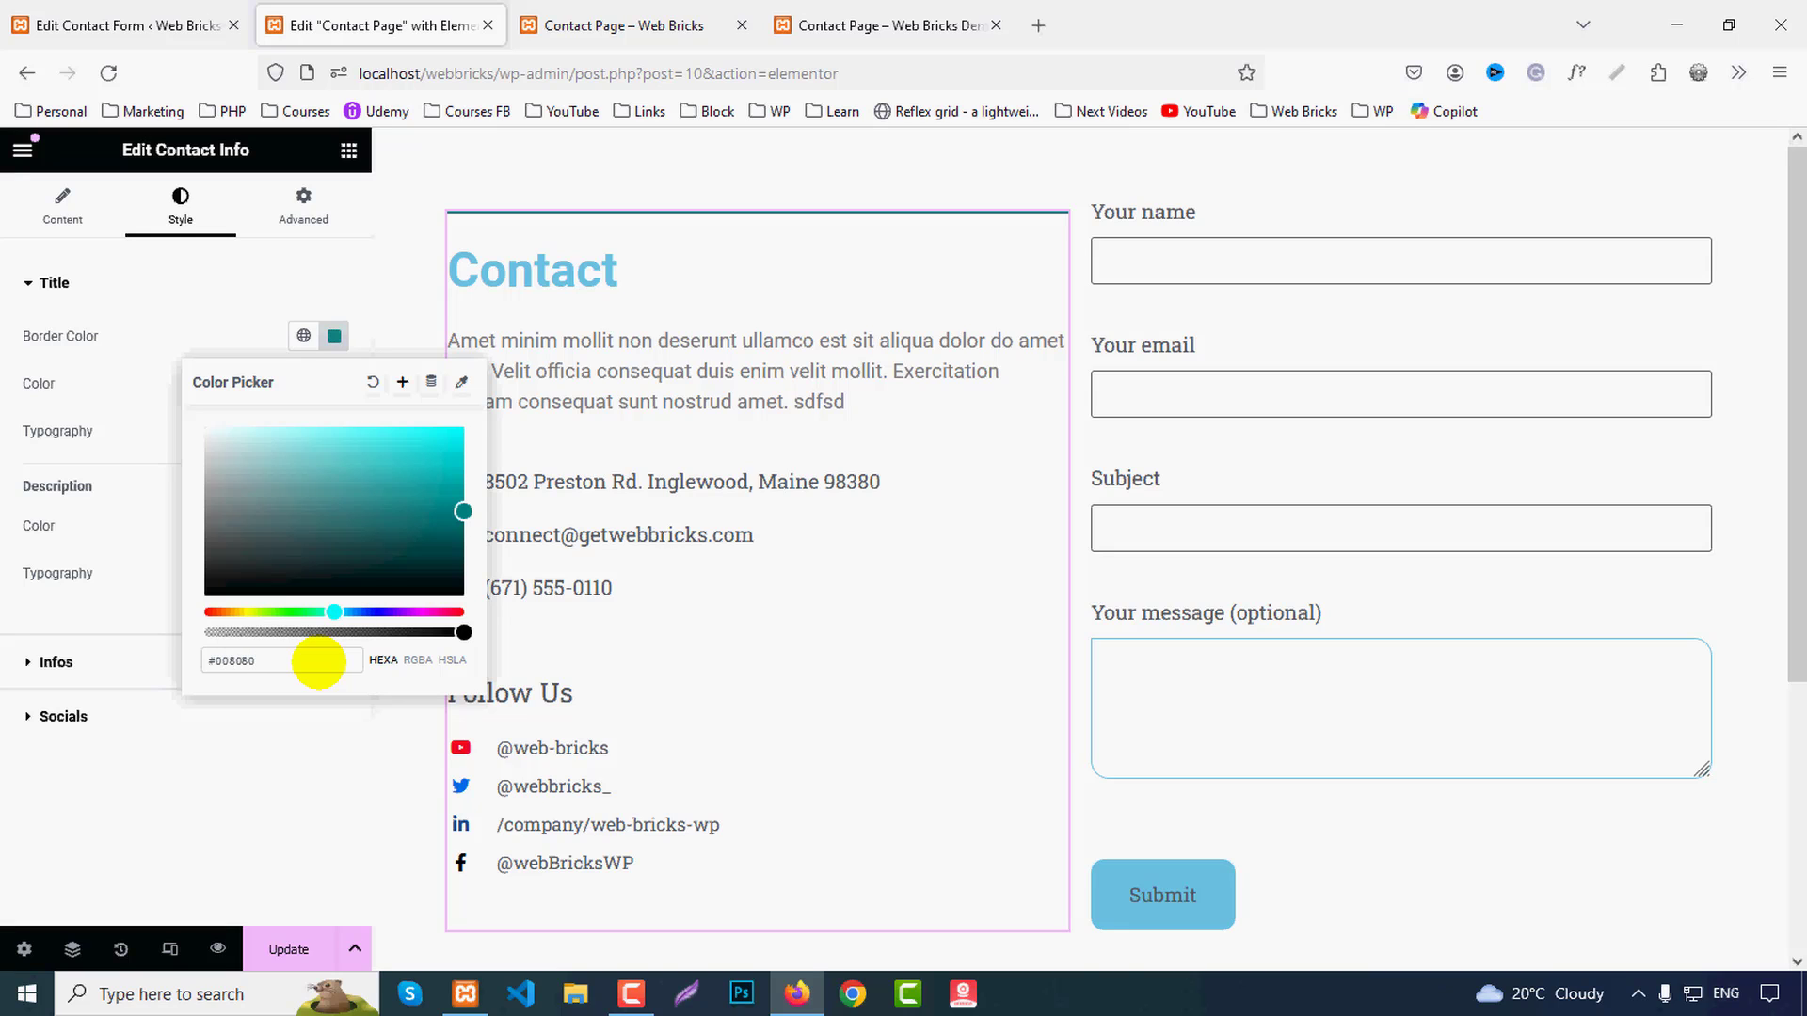
click(208, 300)
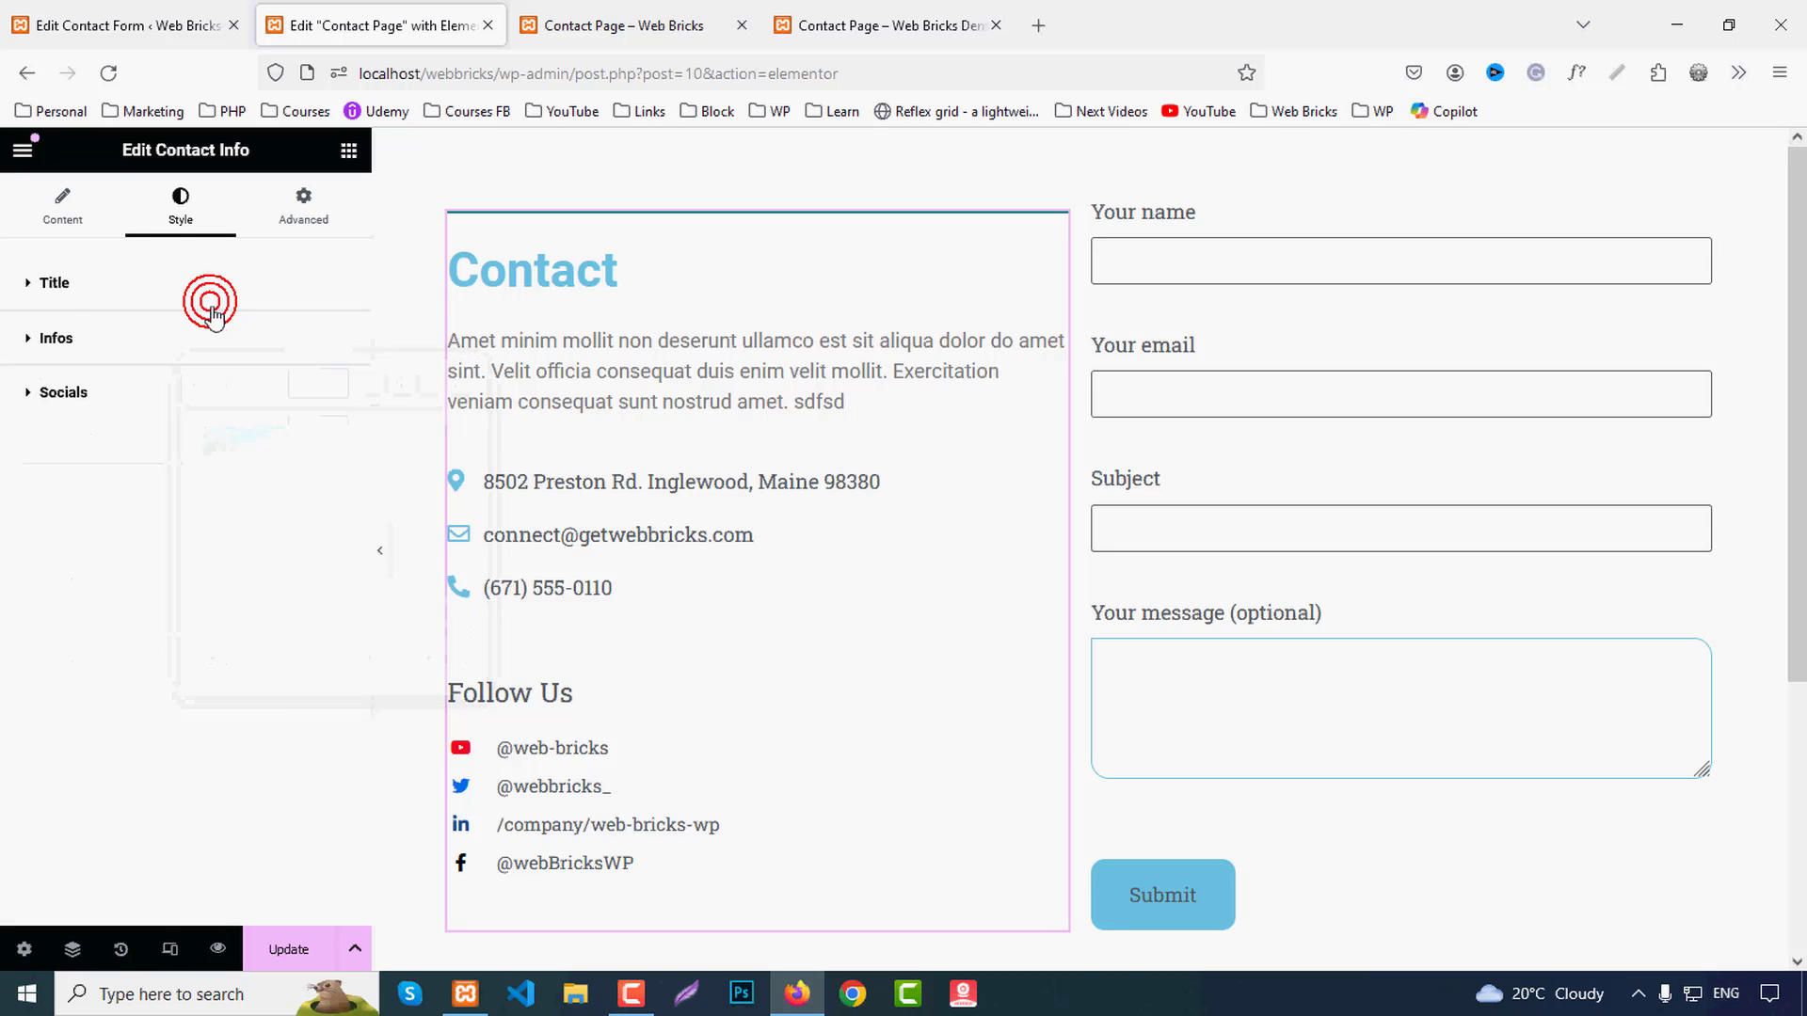
click(81, 291)
click(334, 339)
key(ctrl+c)
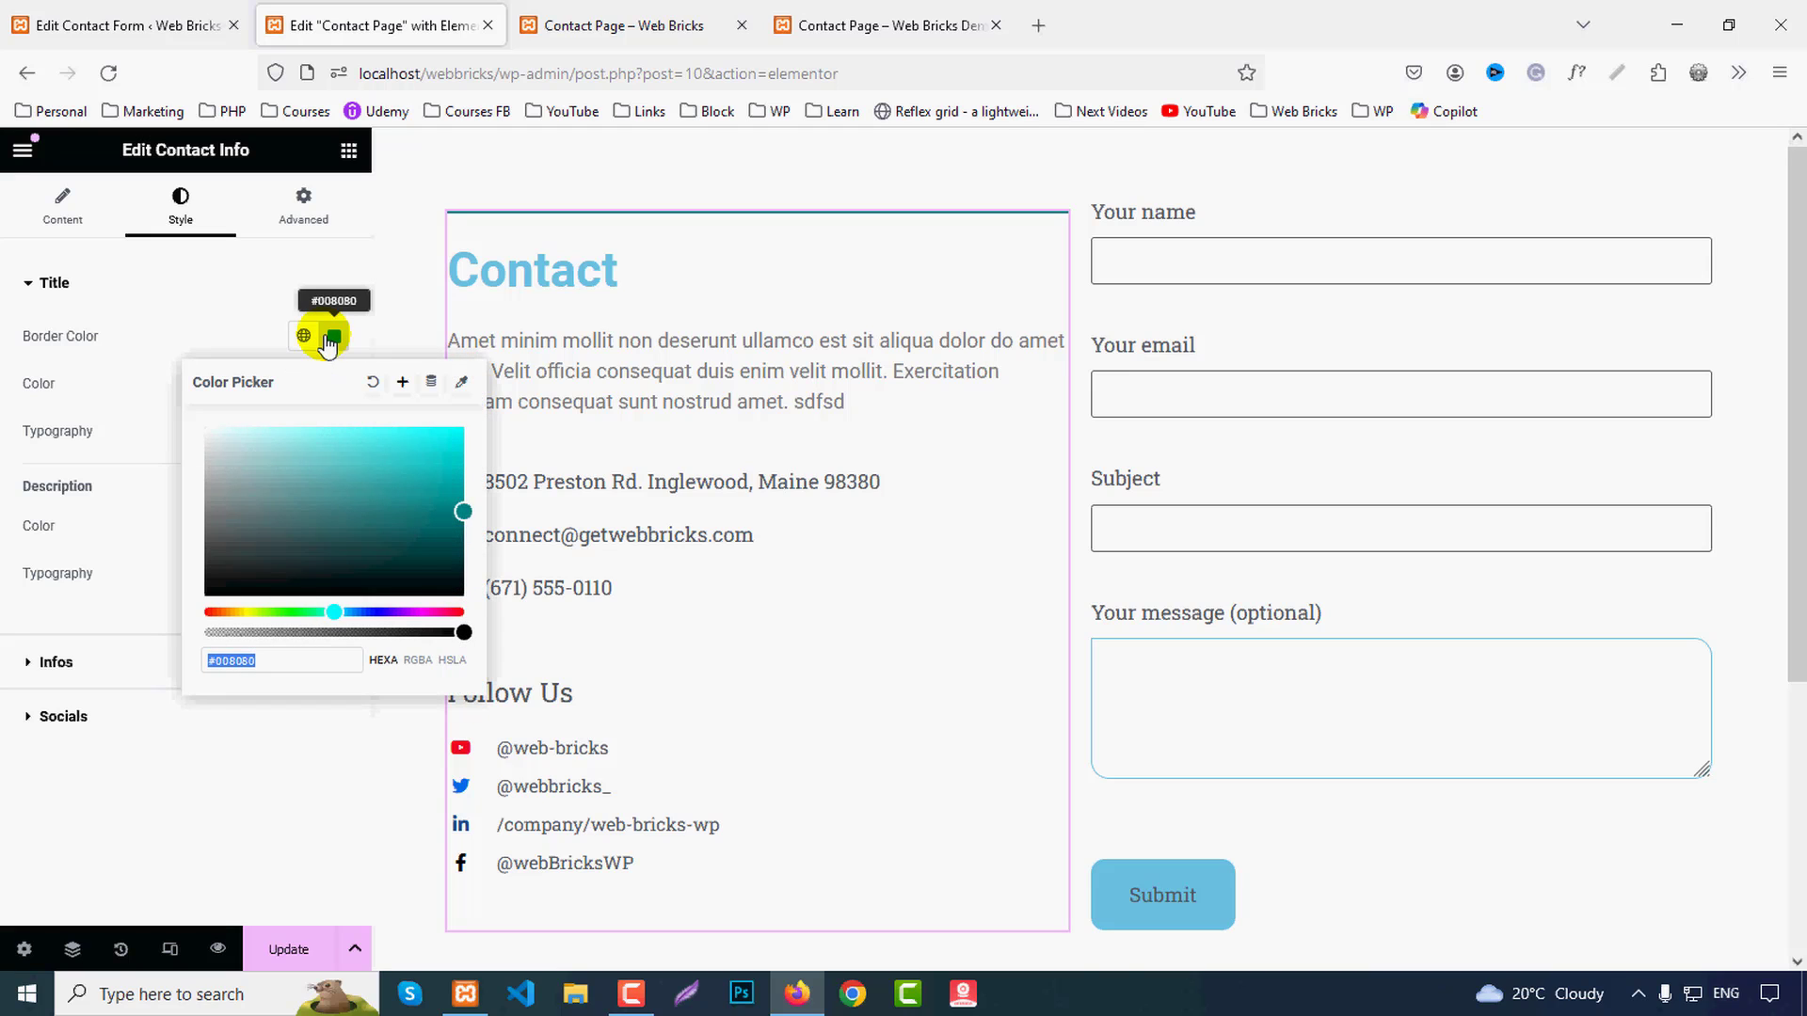
click(330, 339)
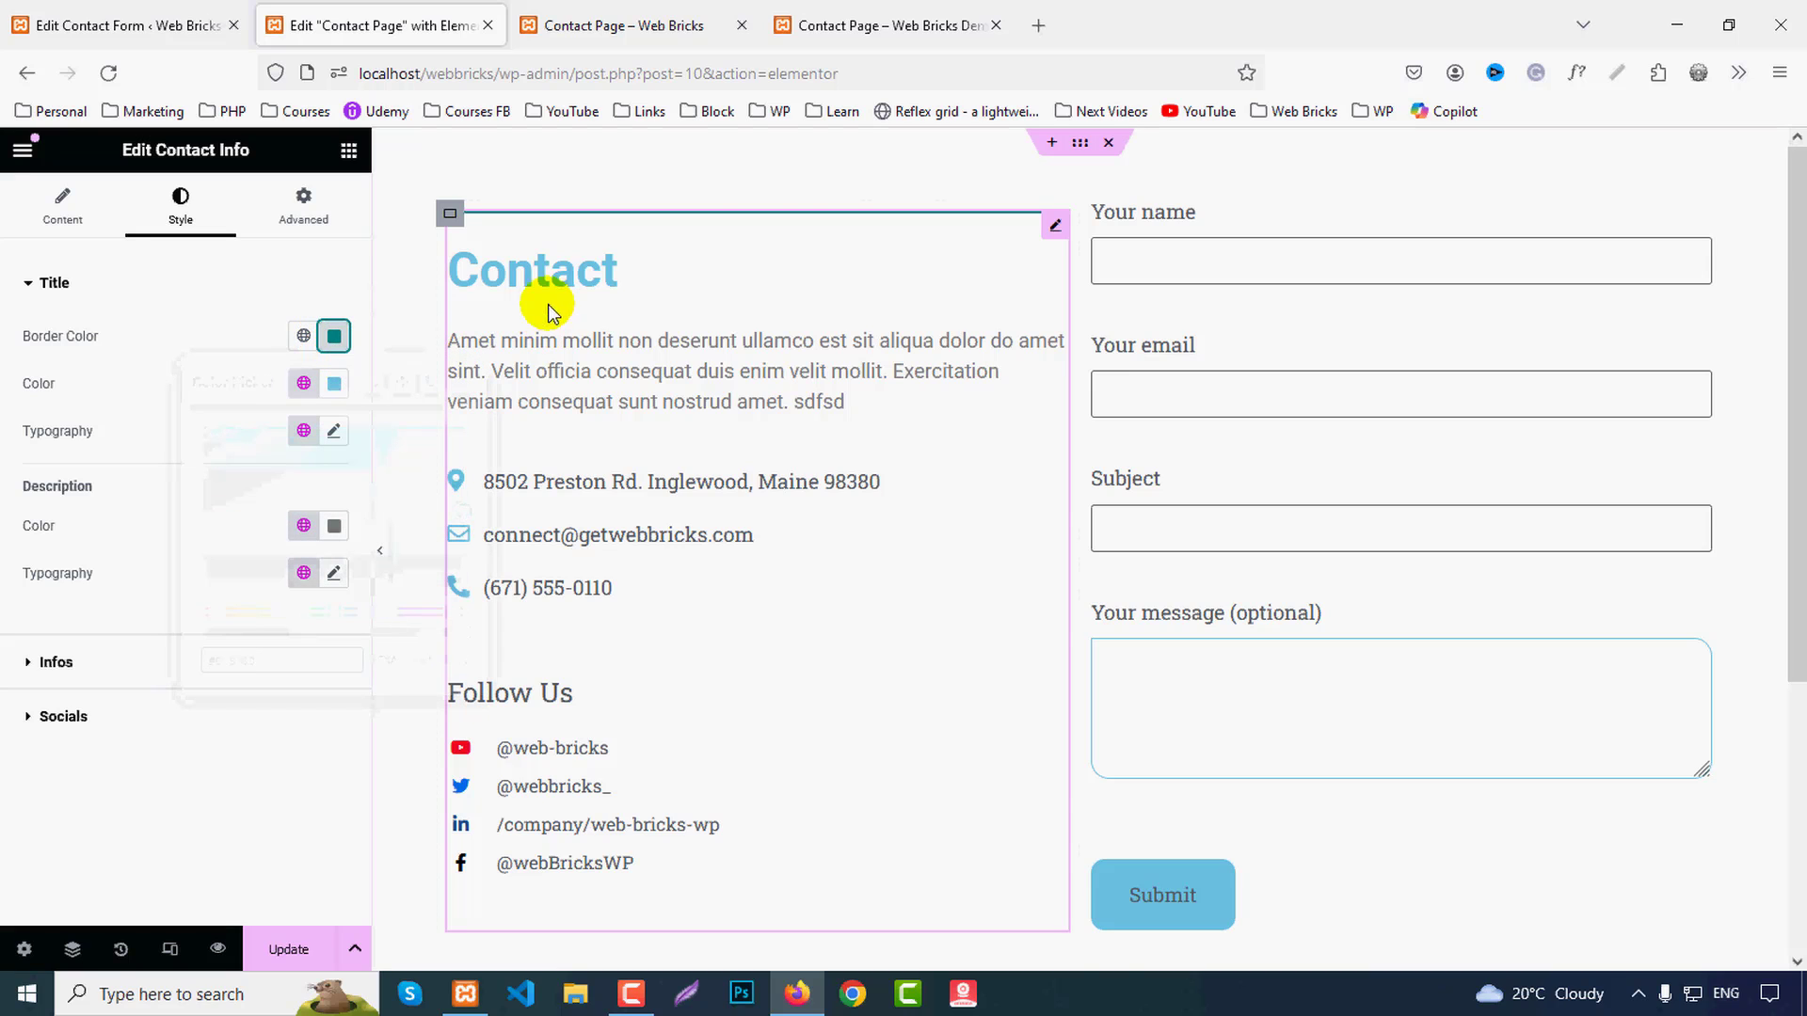
Step: Set the title text colour to the same teal #008080
click(336, 385)
key(ctrl+v)
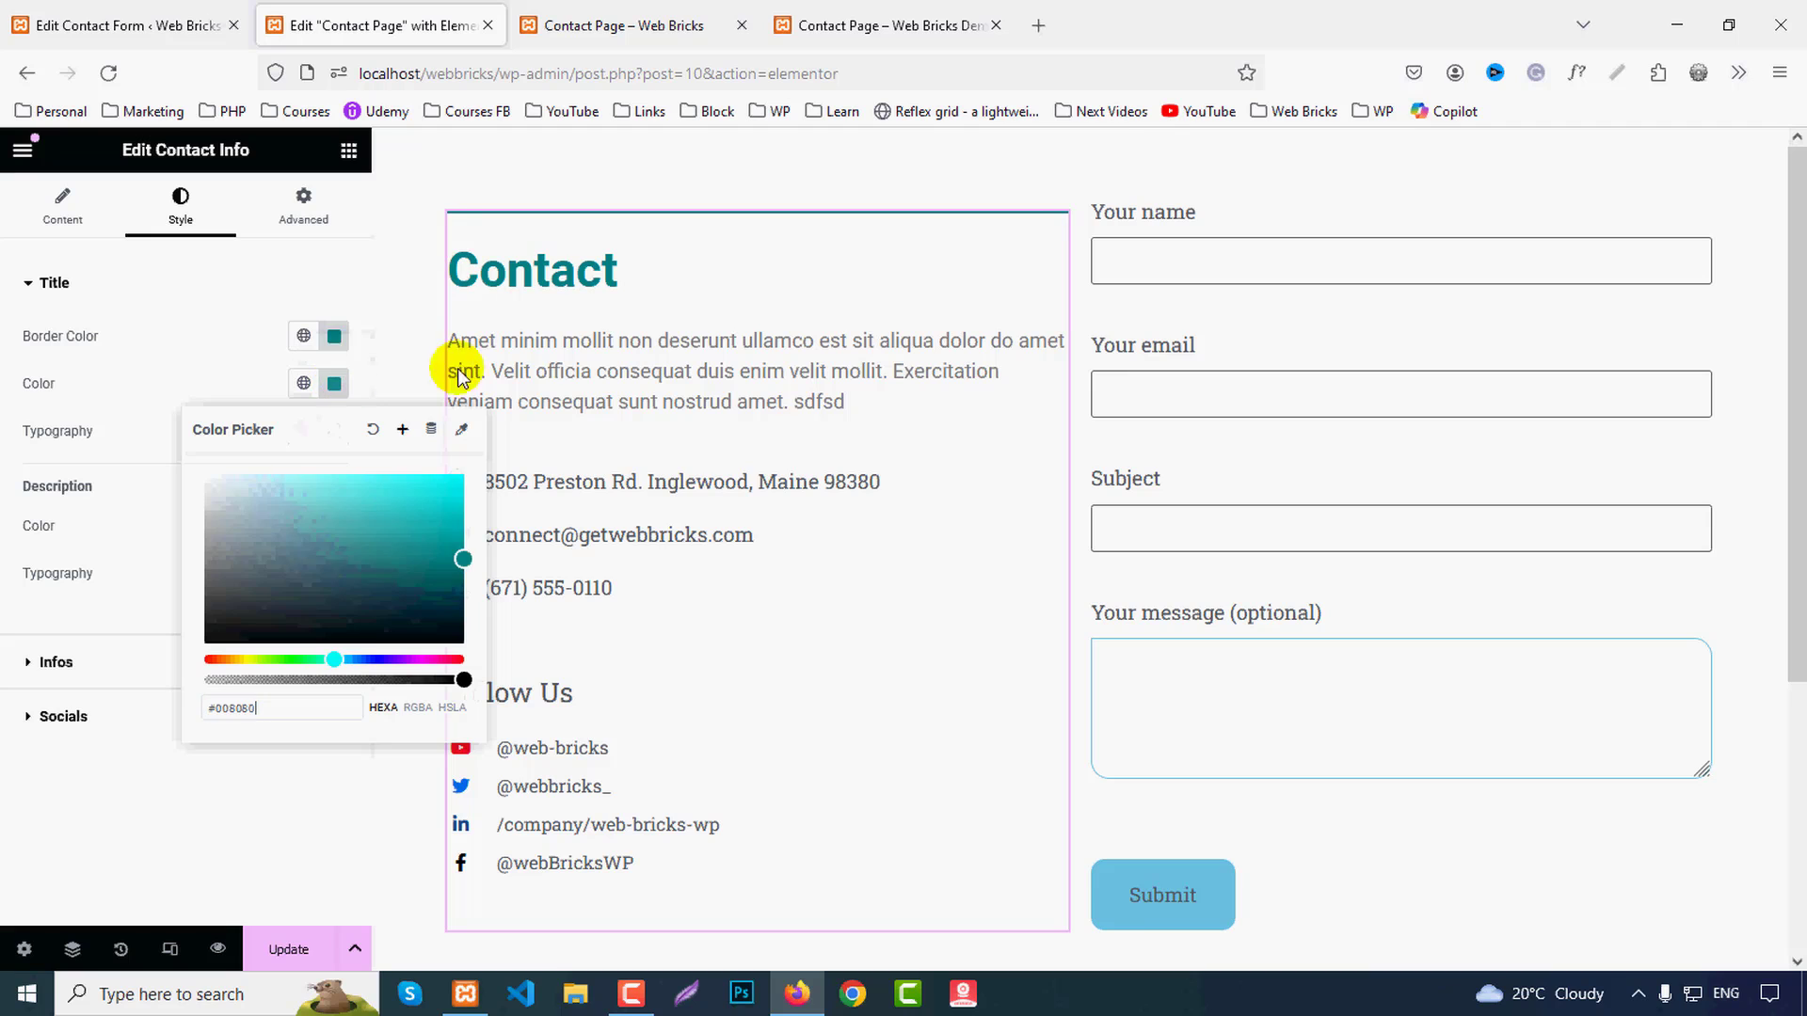
click(330, 393)
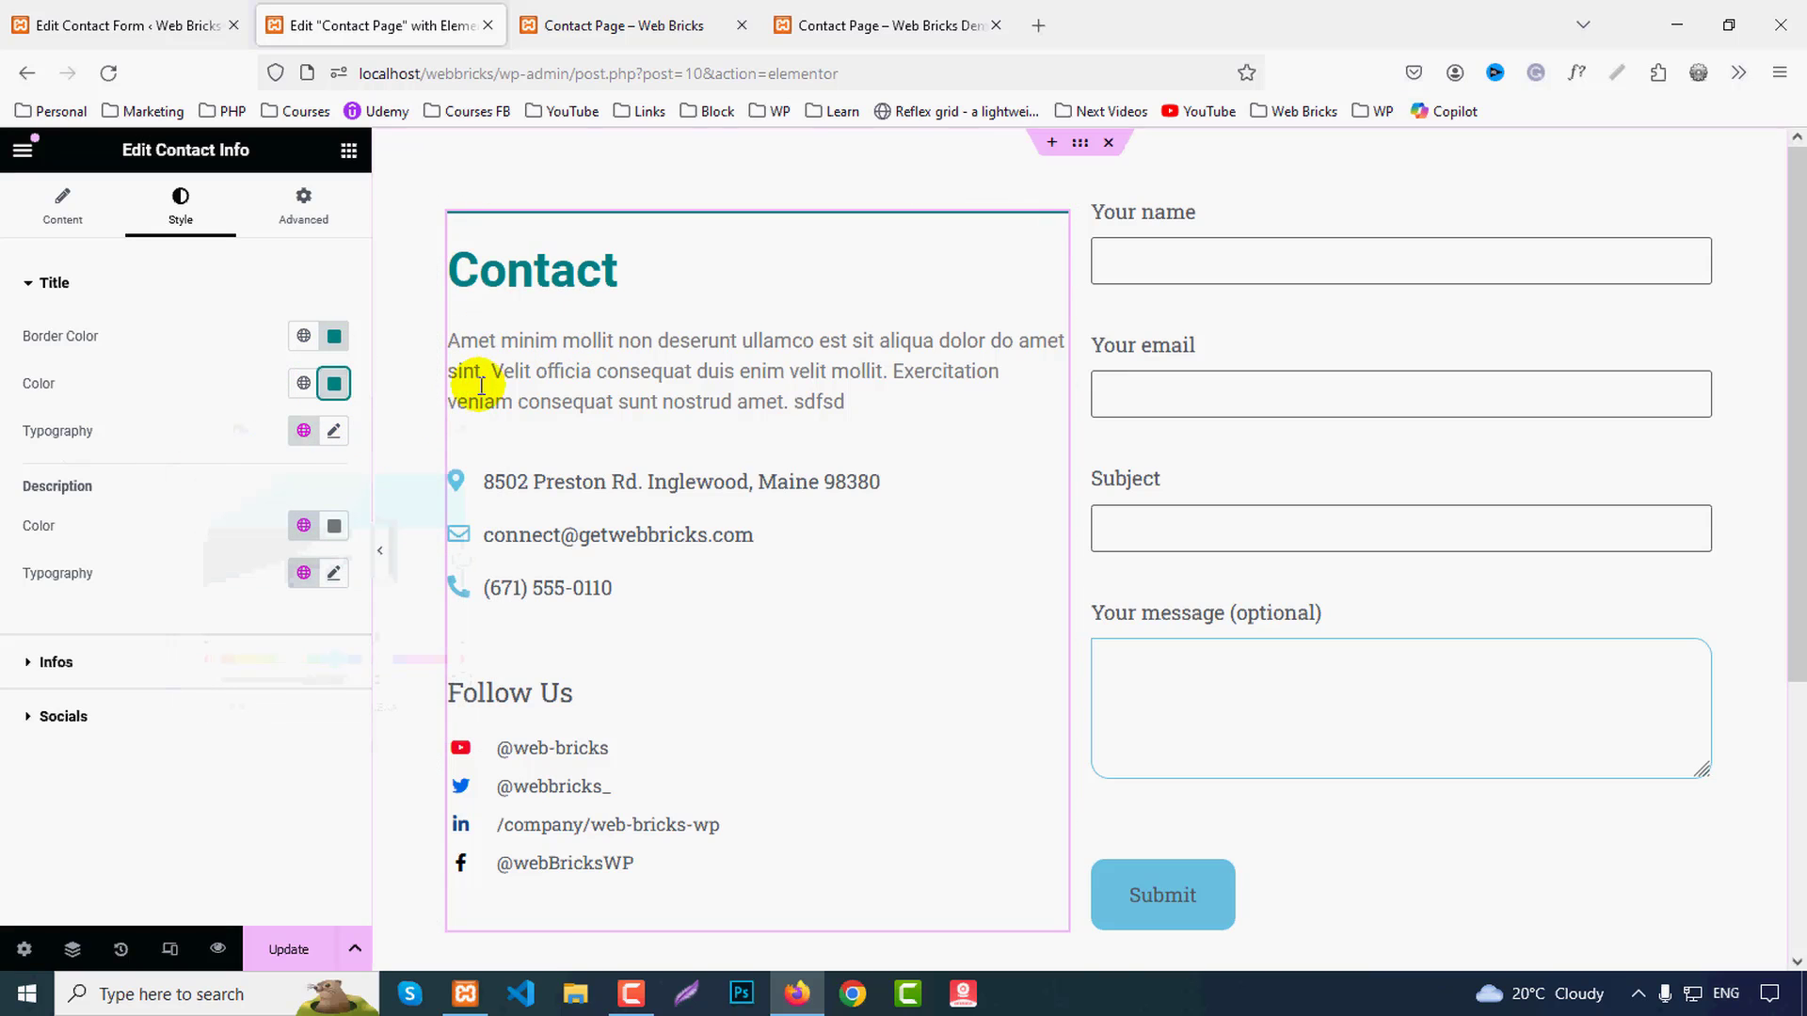
click(334, 433)
click(224, 506)
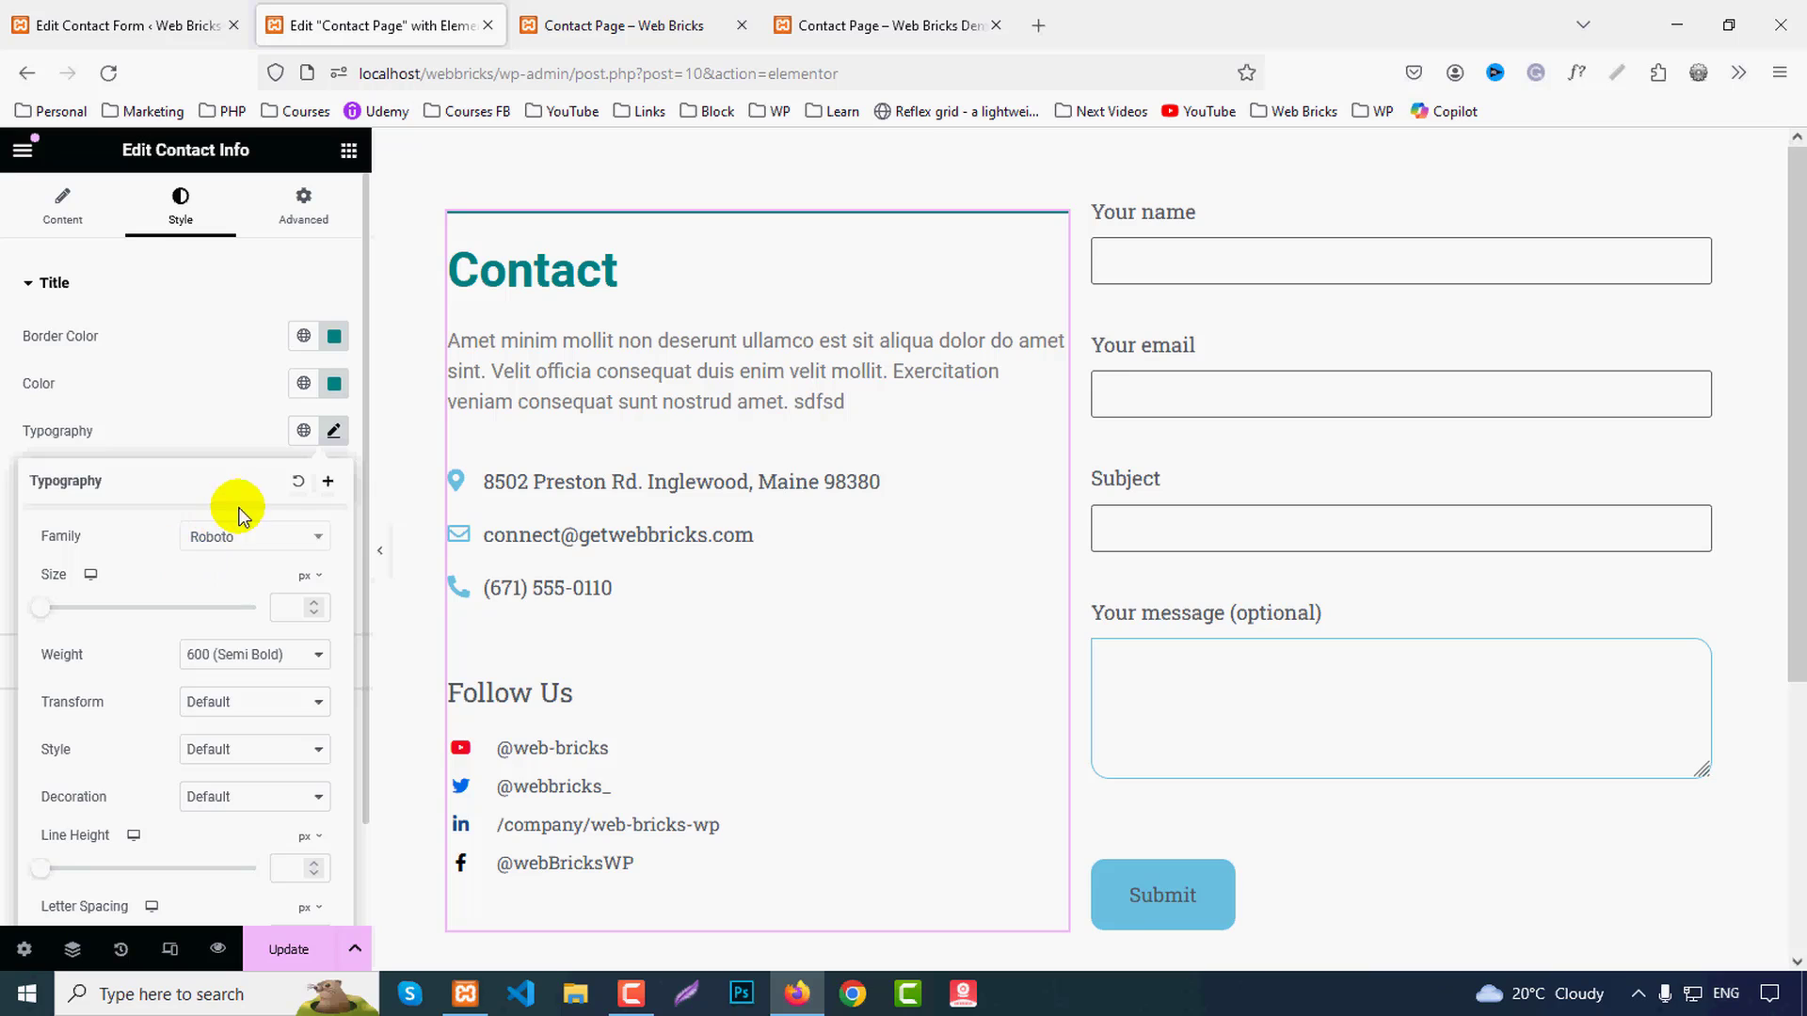
Step: Set the title typography to family Inter, size 40 and weight 700 (Bold)
click(233, 544)
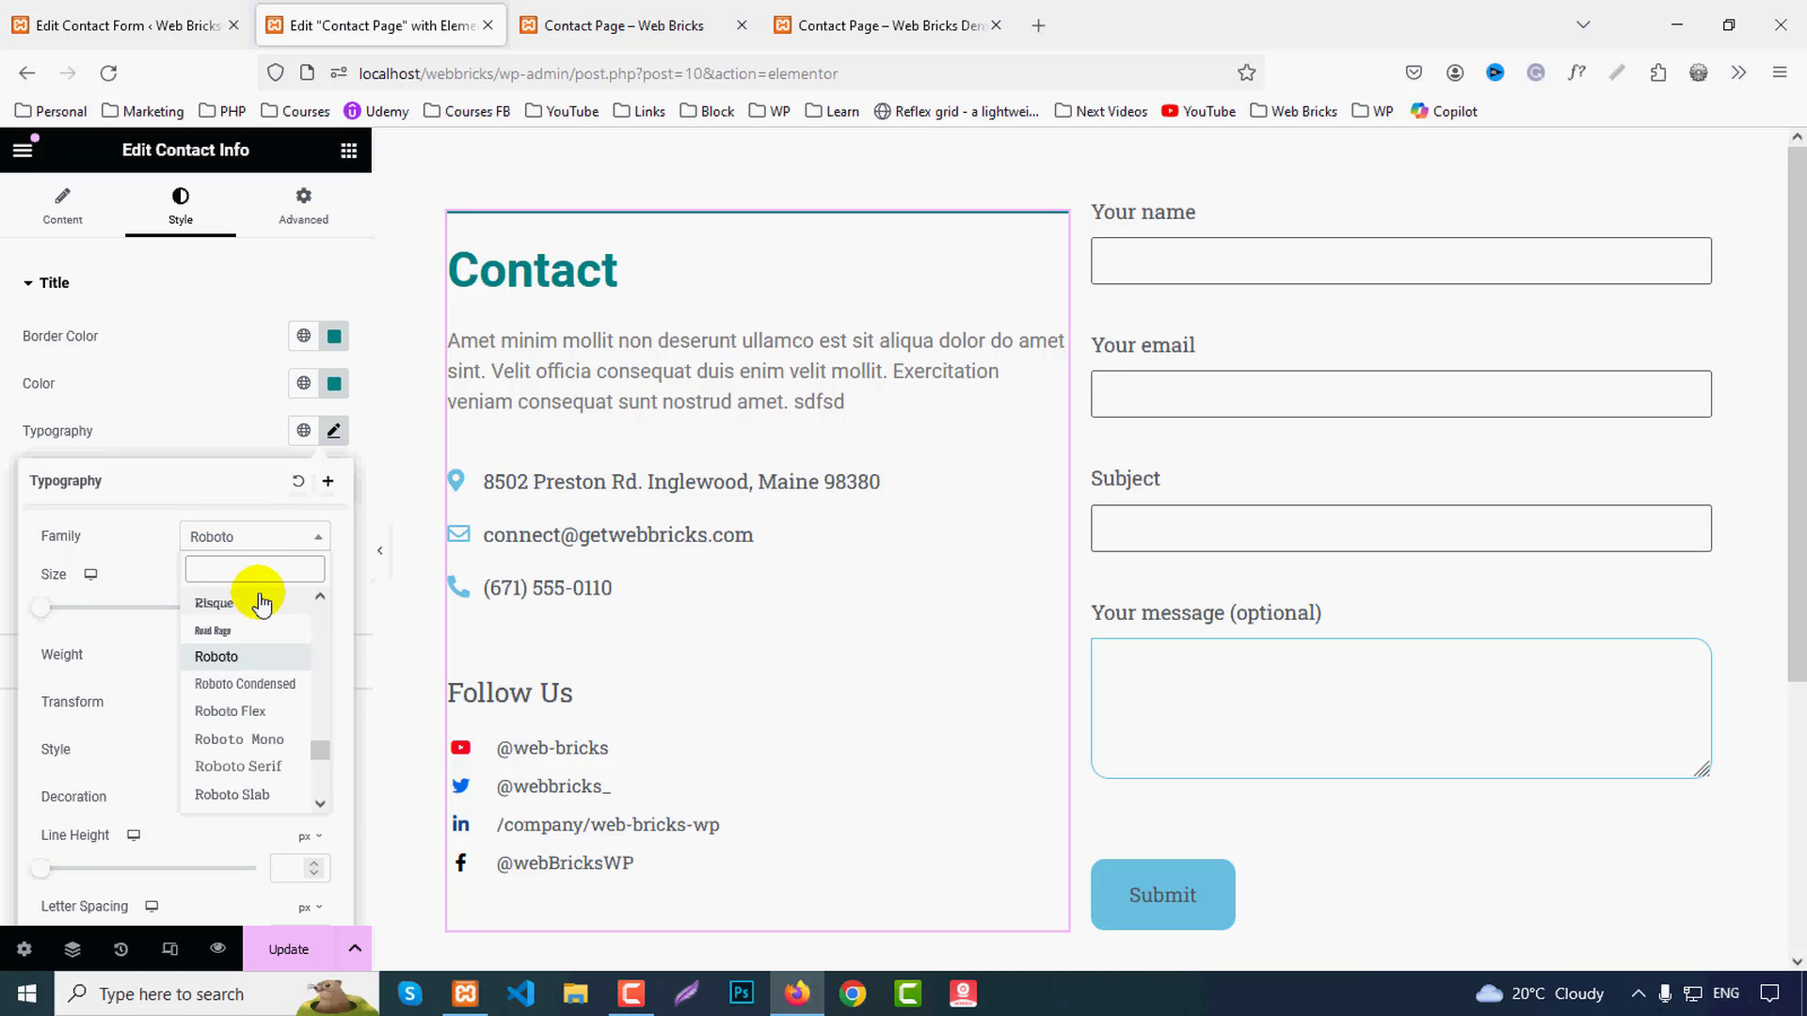
text(inter)
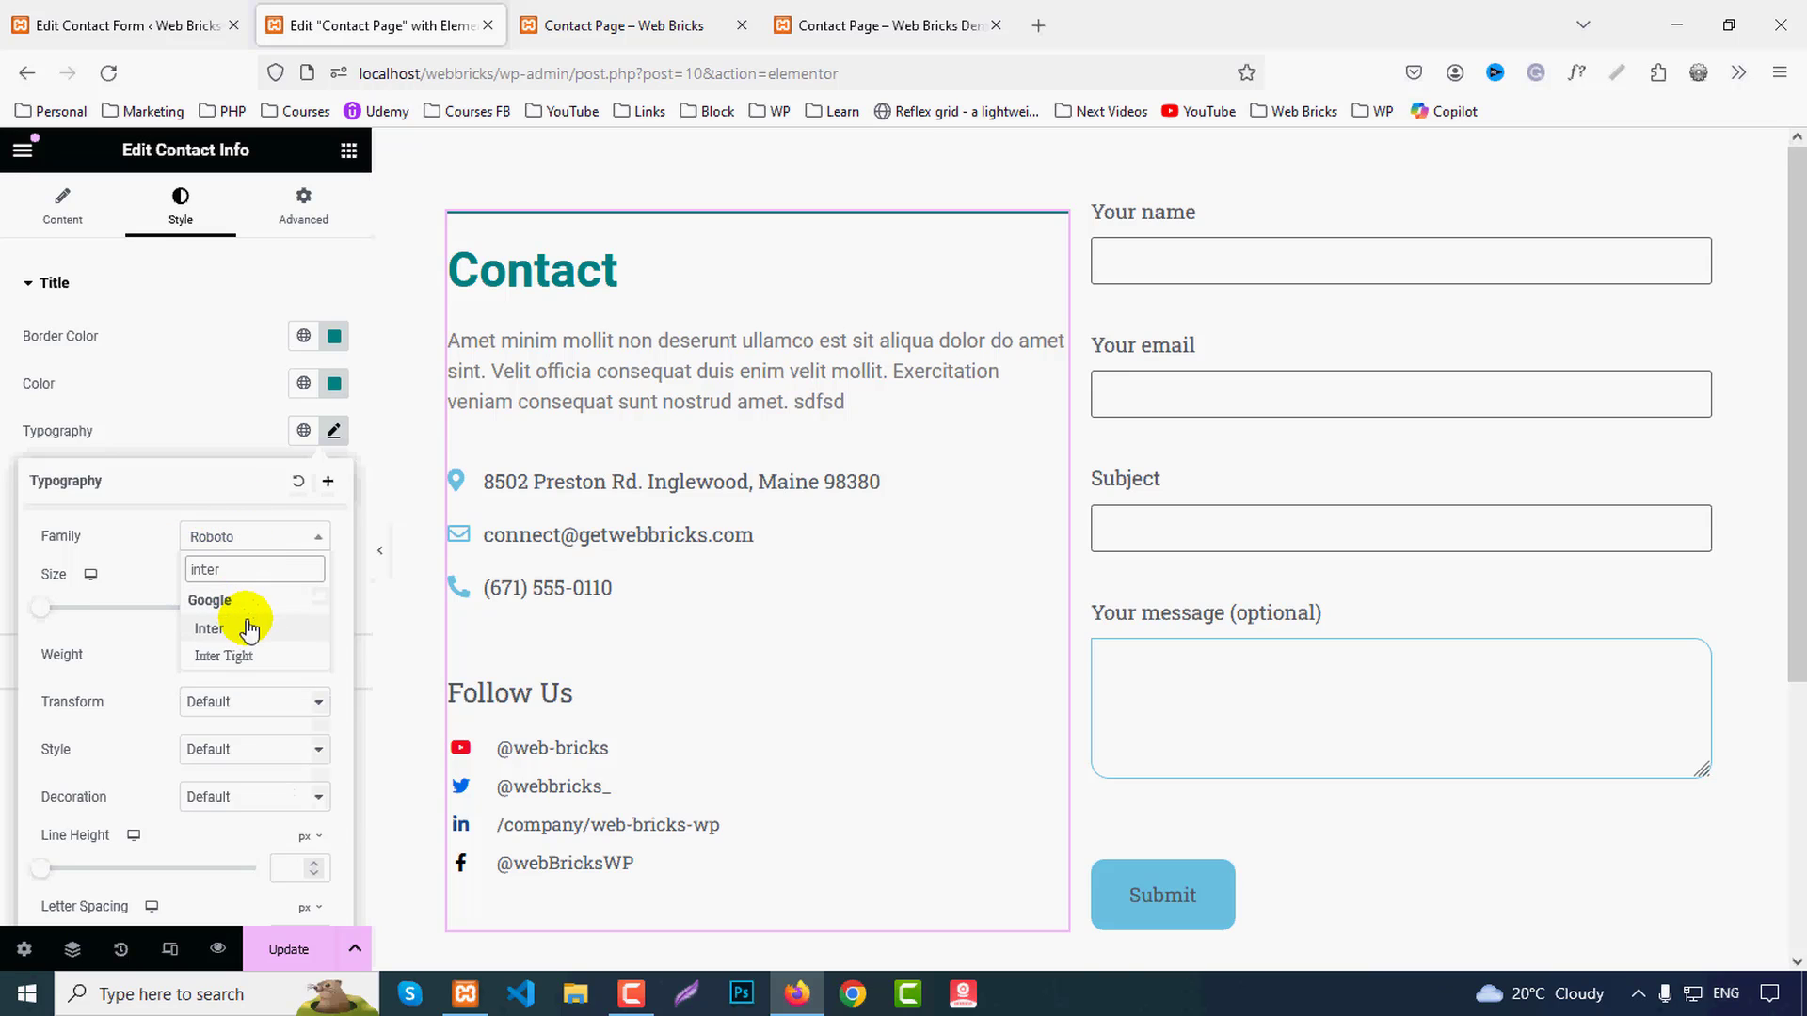
click(236, 625)
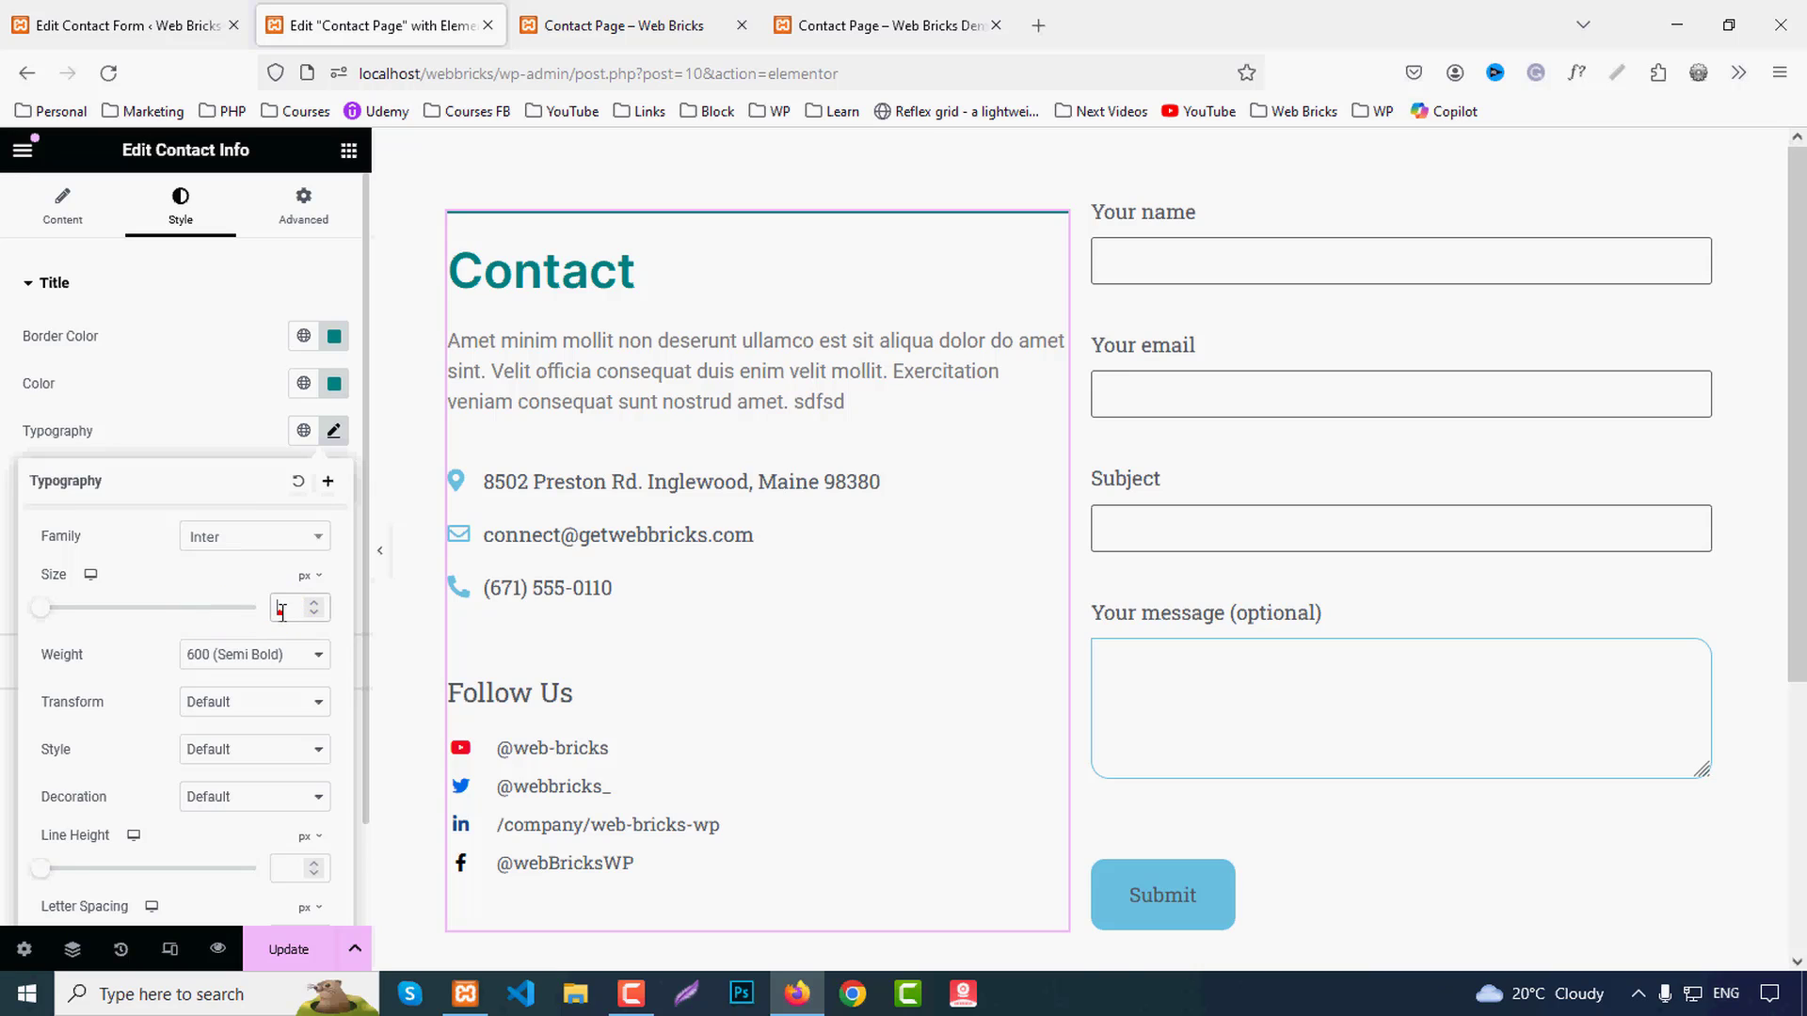
text(40)
click(273, 656)
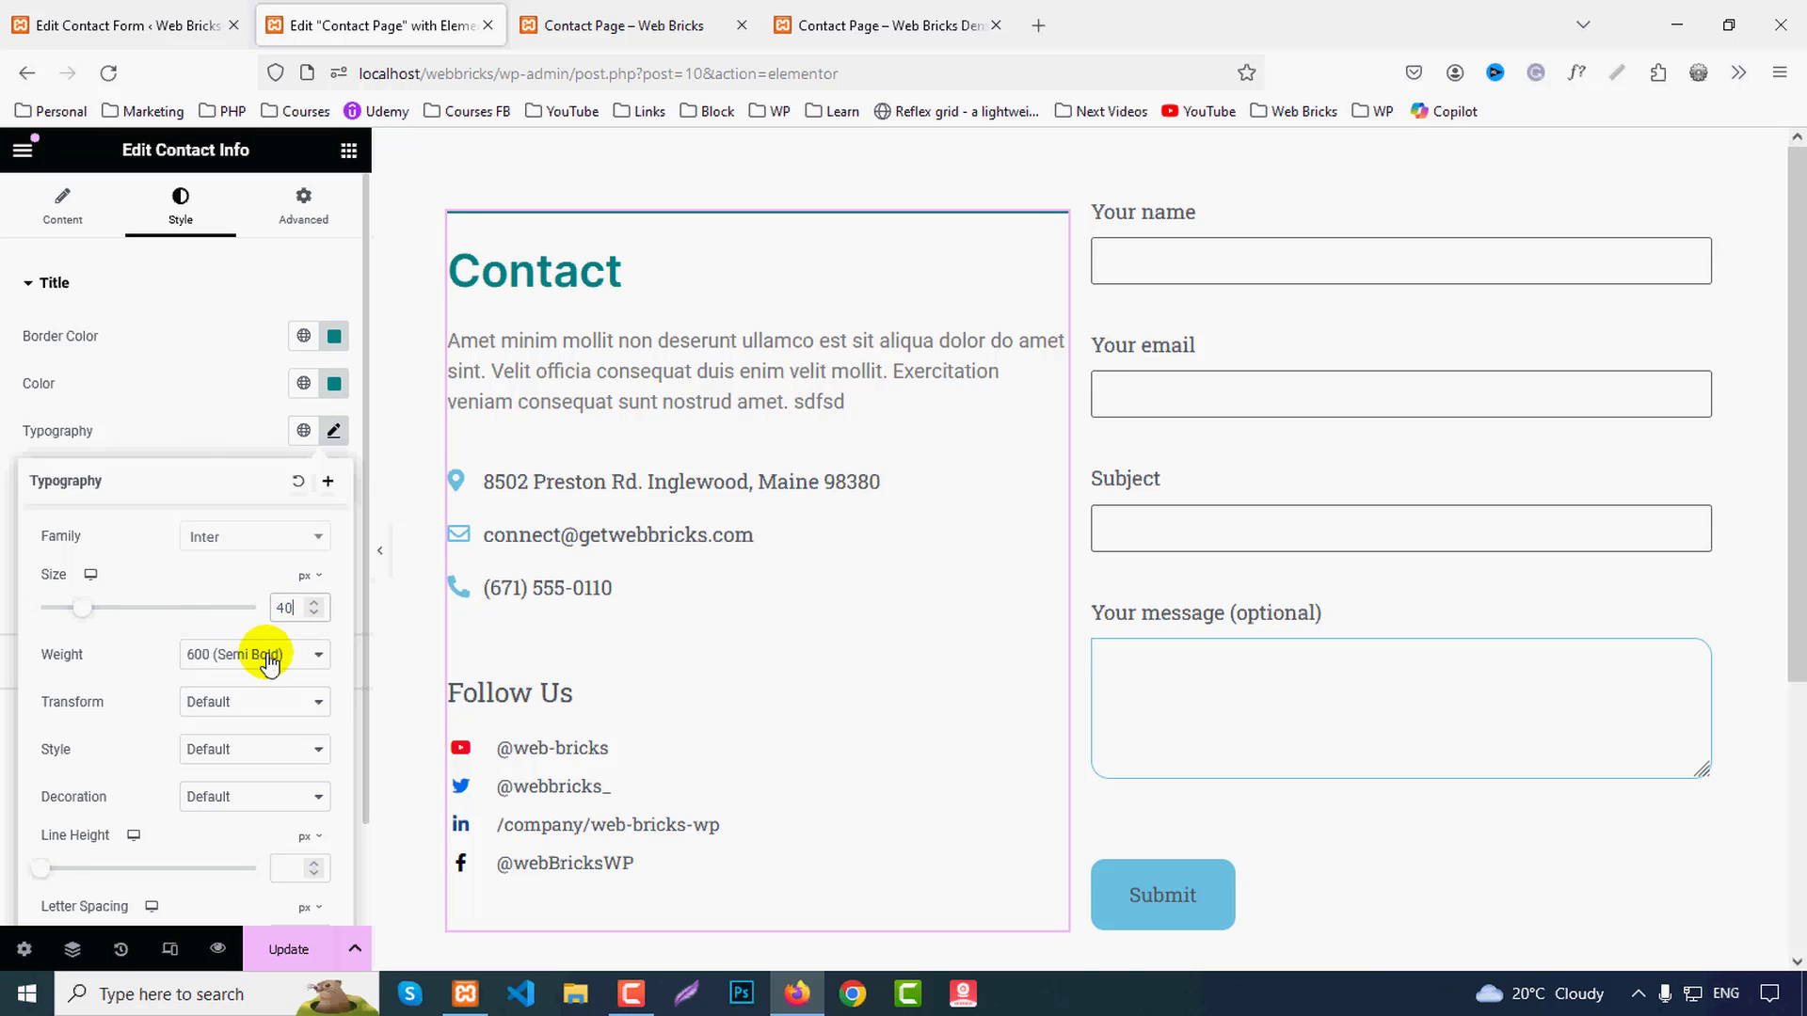
click(224, 495)
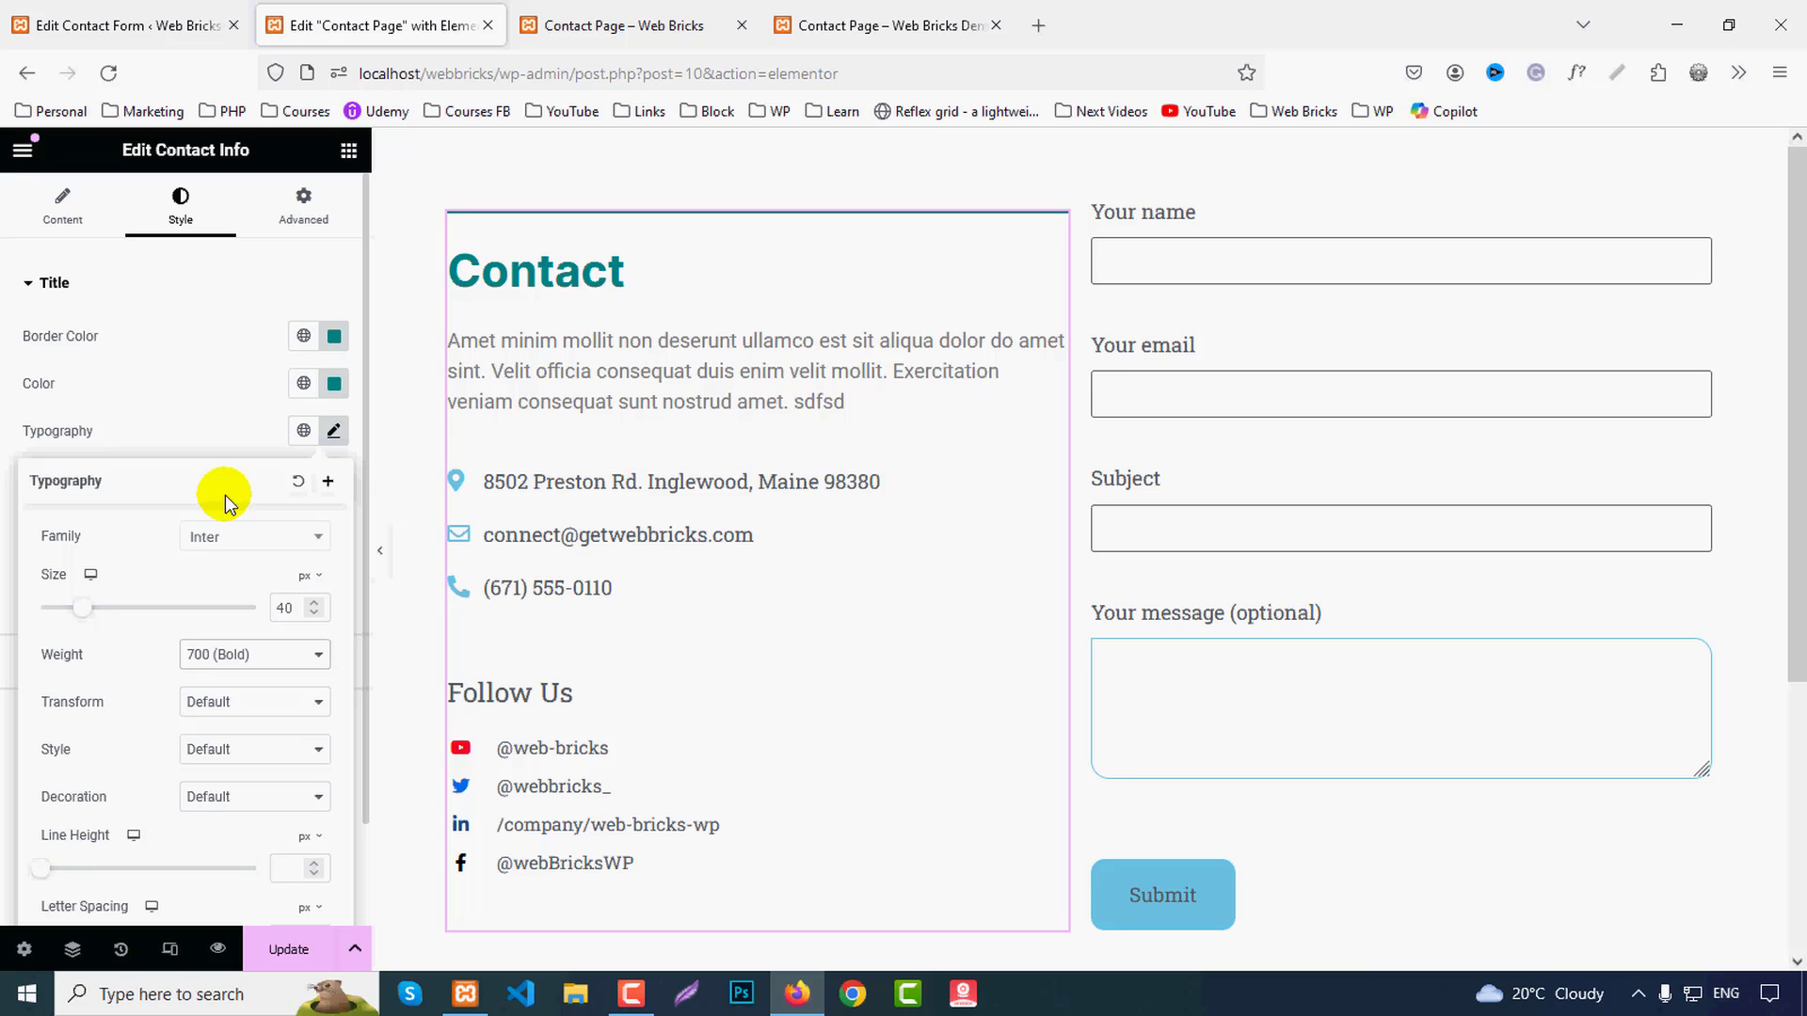
click(213, 416)
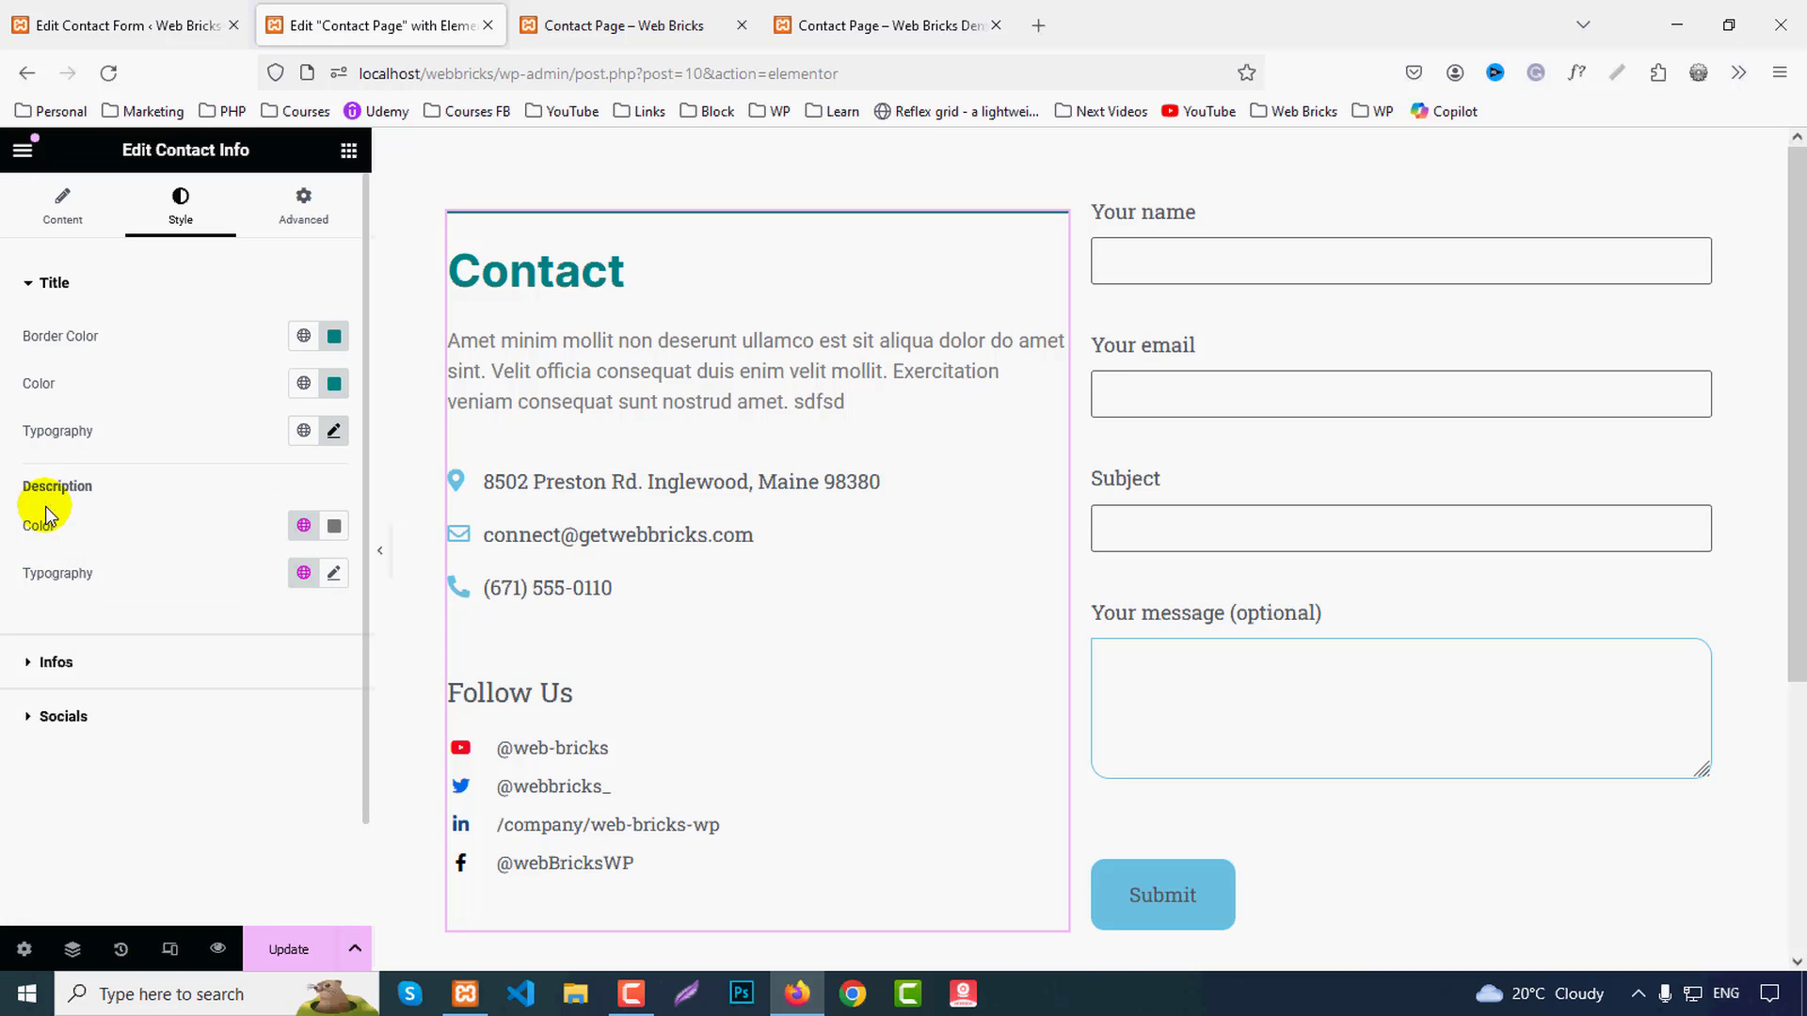
Step: Set the description text colour to black (000)
click(335, 526)
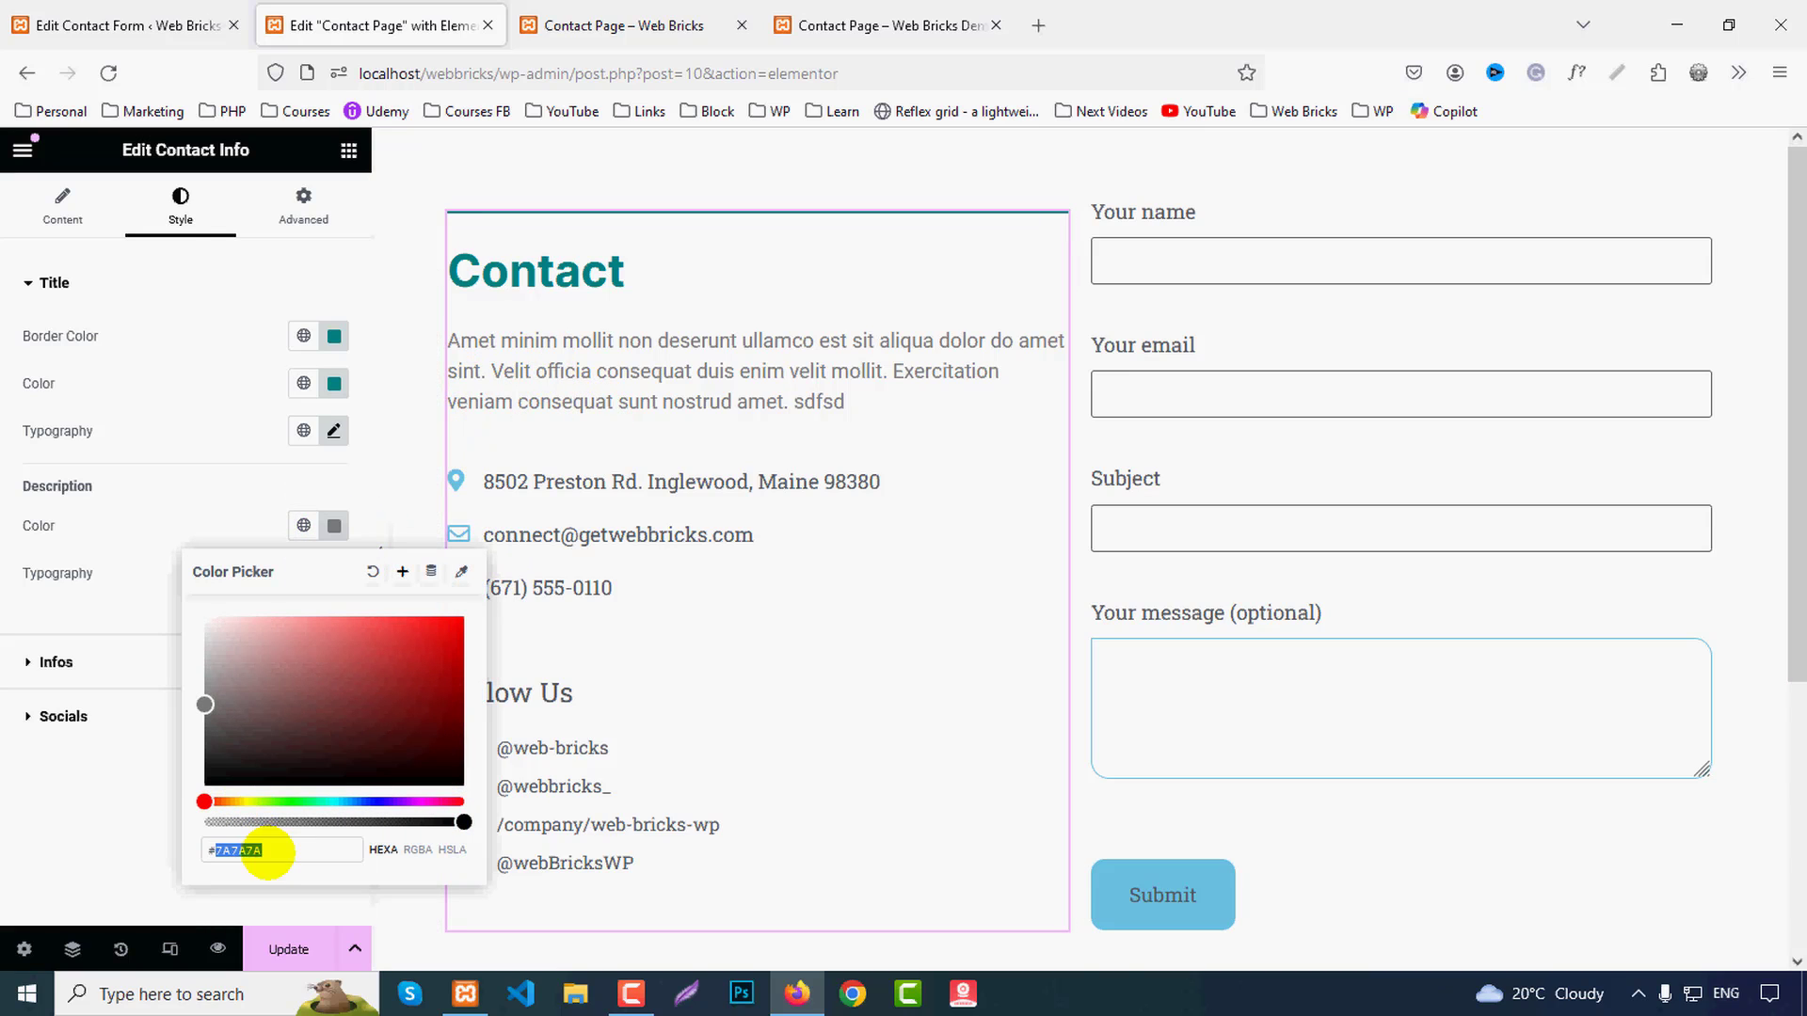
text(000)
key(Return)
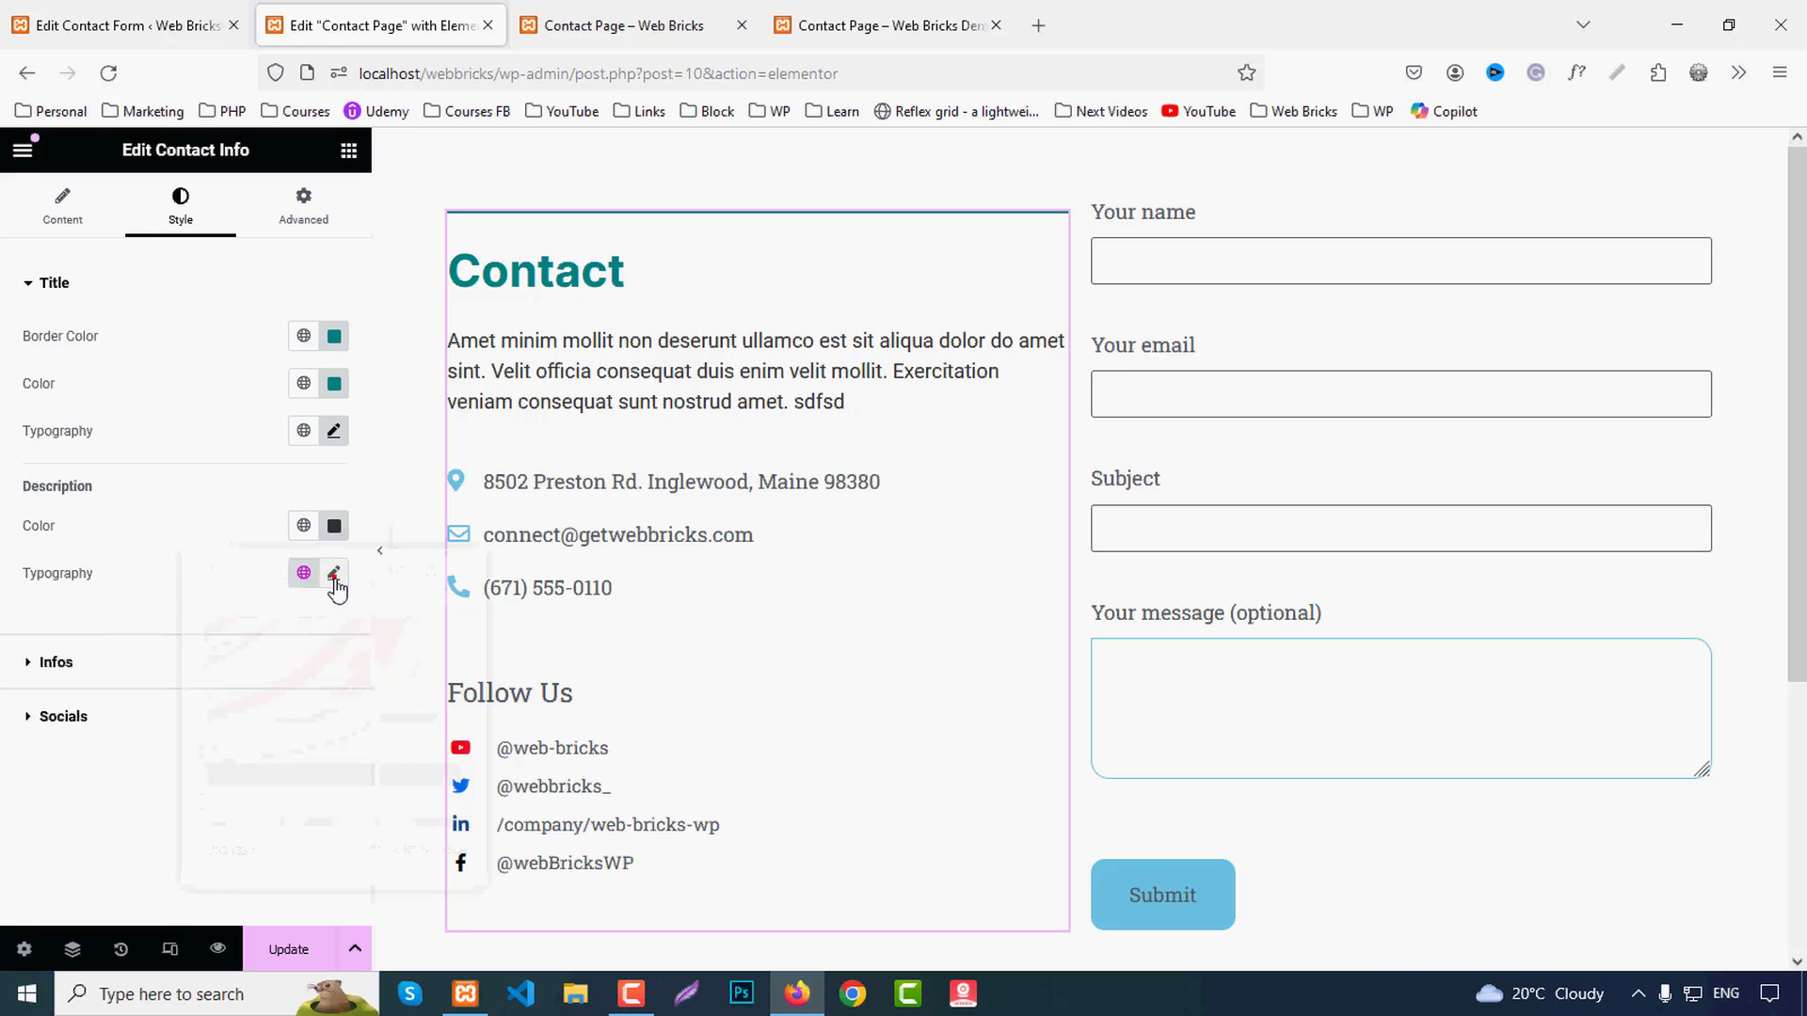
Step: Set the description typography font family to Inter
click(334, 573)
click(251, 679)
text(in)
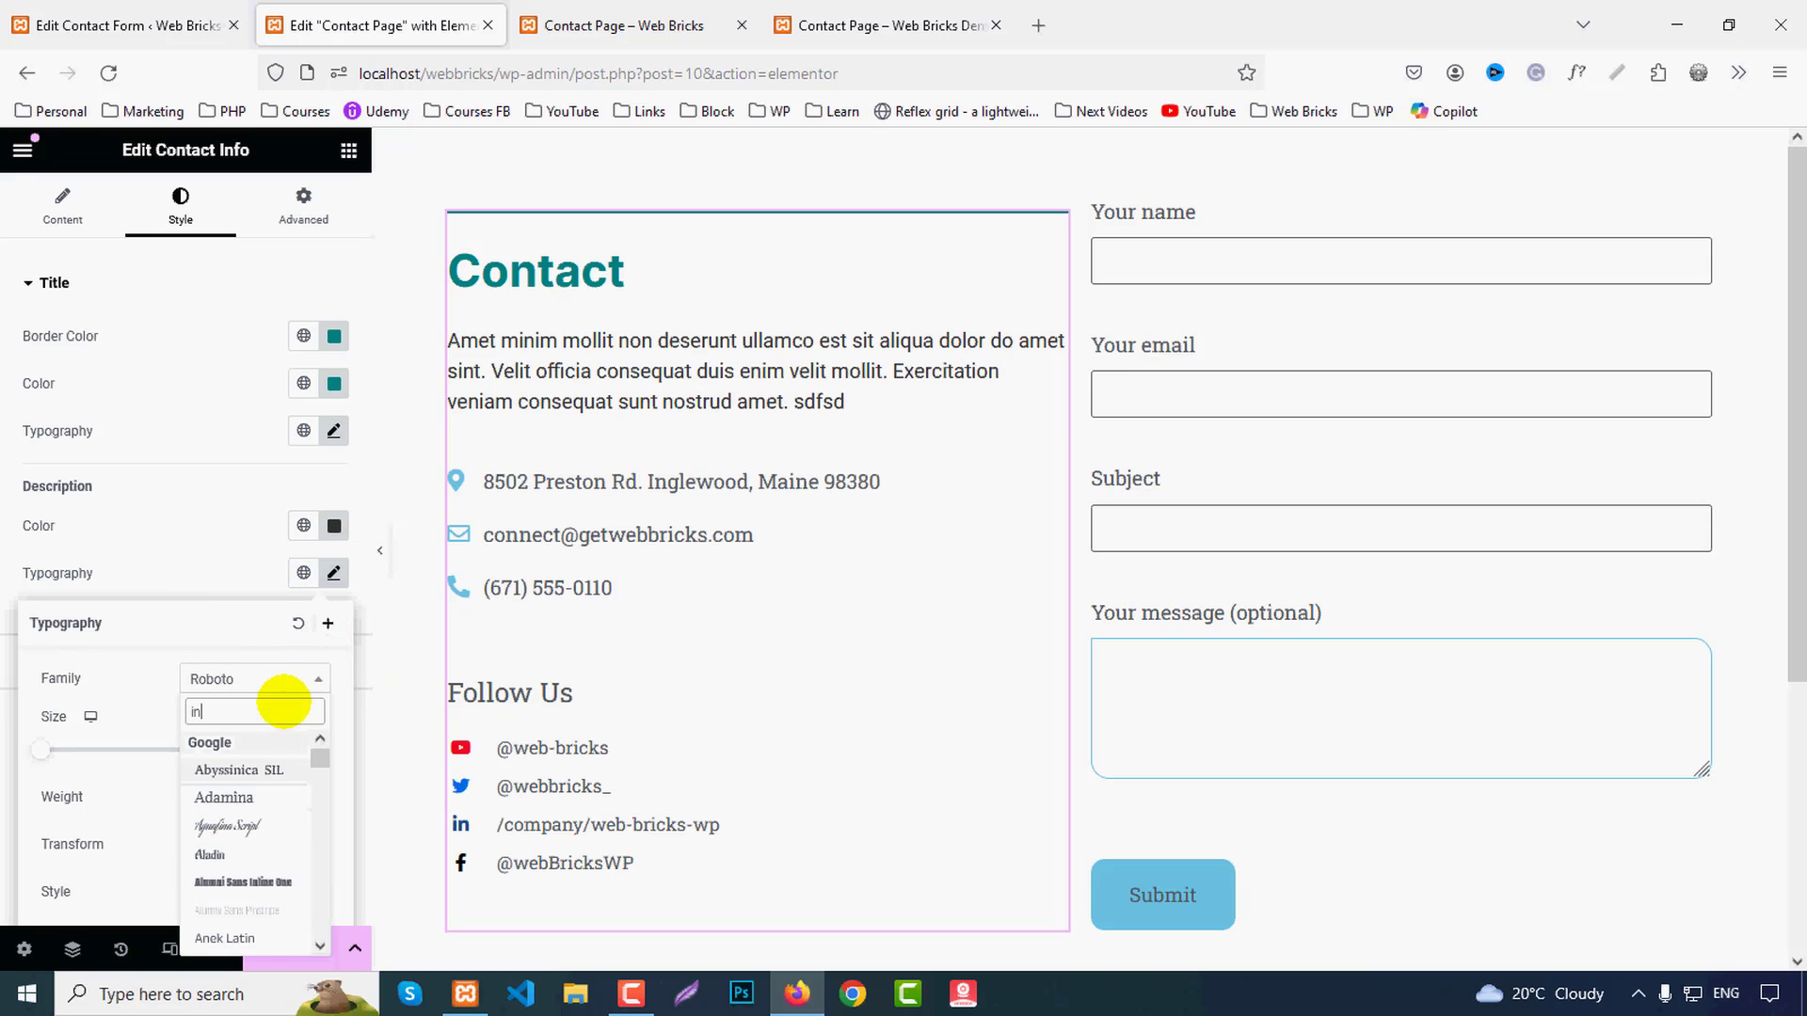
text(ter)
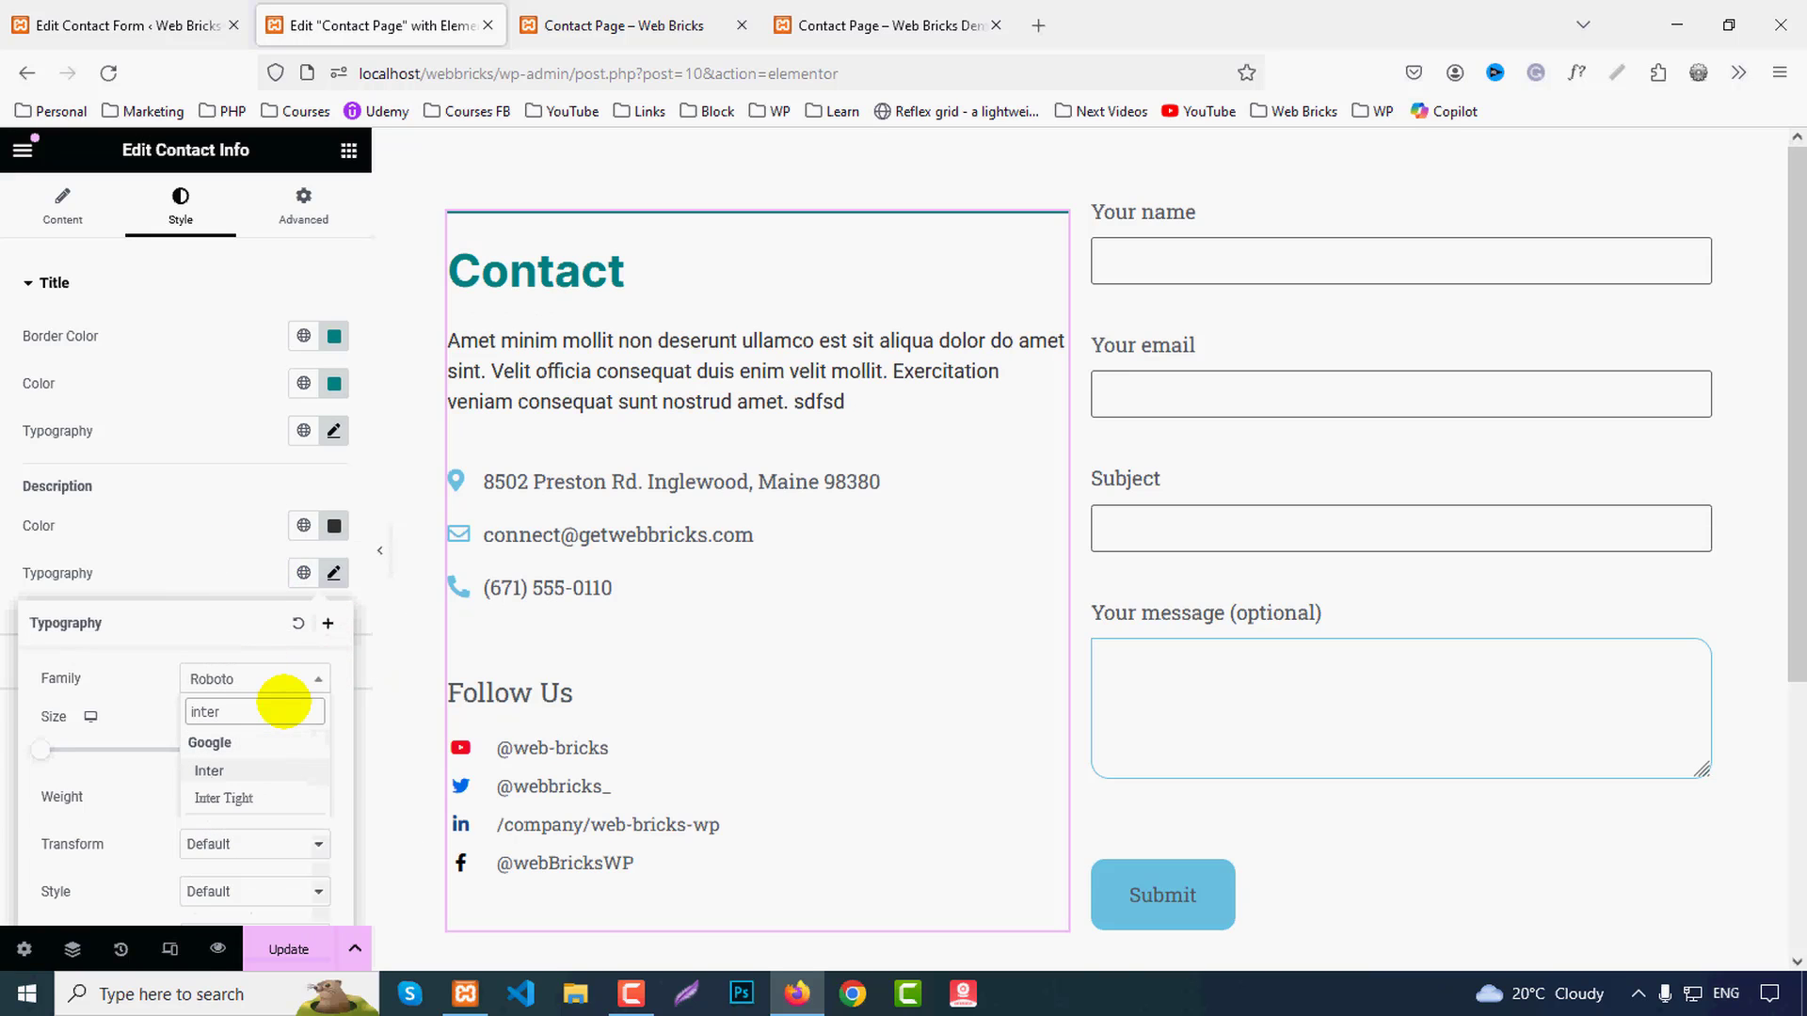
click(229, 767)
click(224, 585)
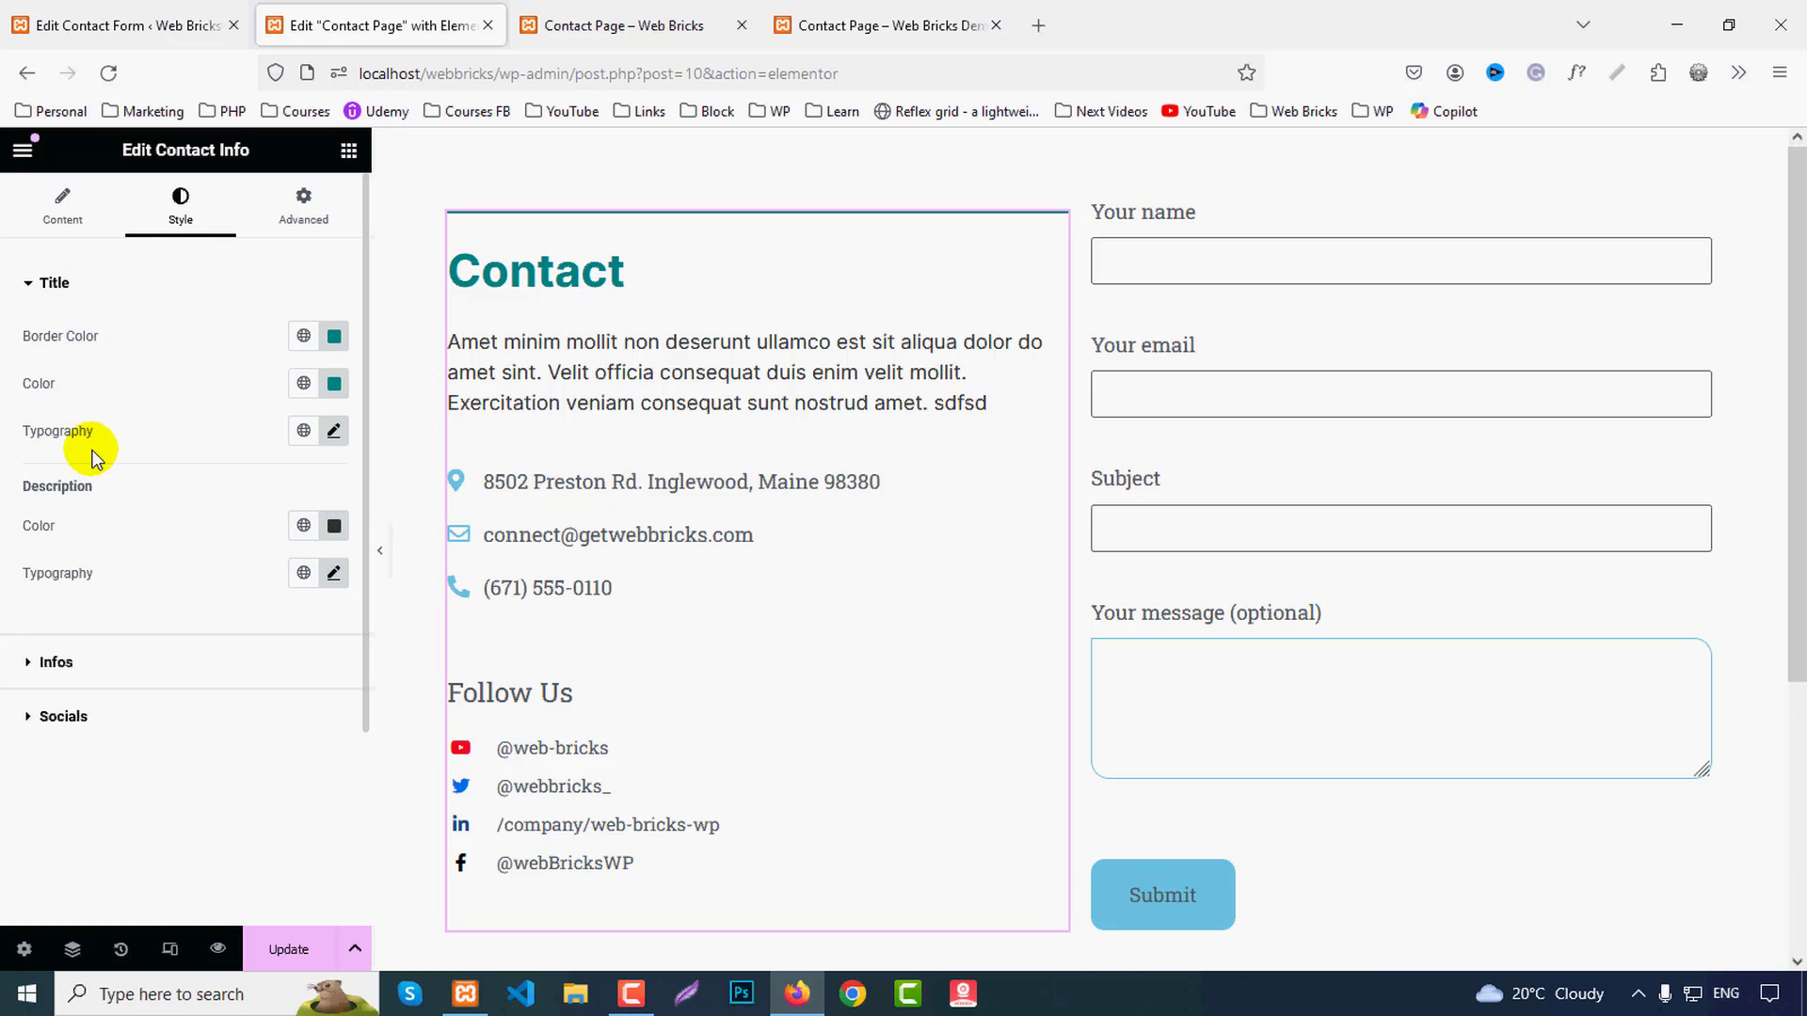
Step: Colour the contact info icons teal #008080 and the info text #333
click(53, 661)
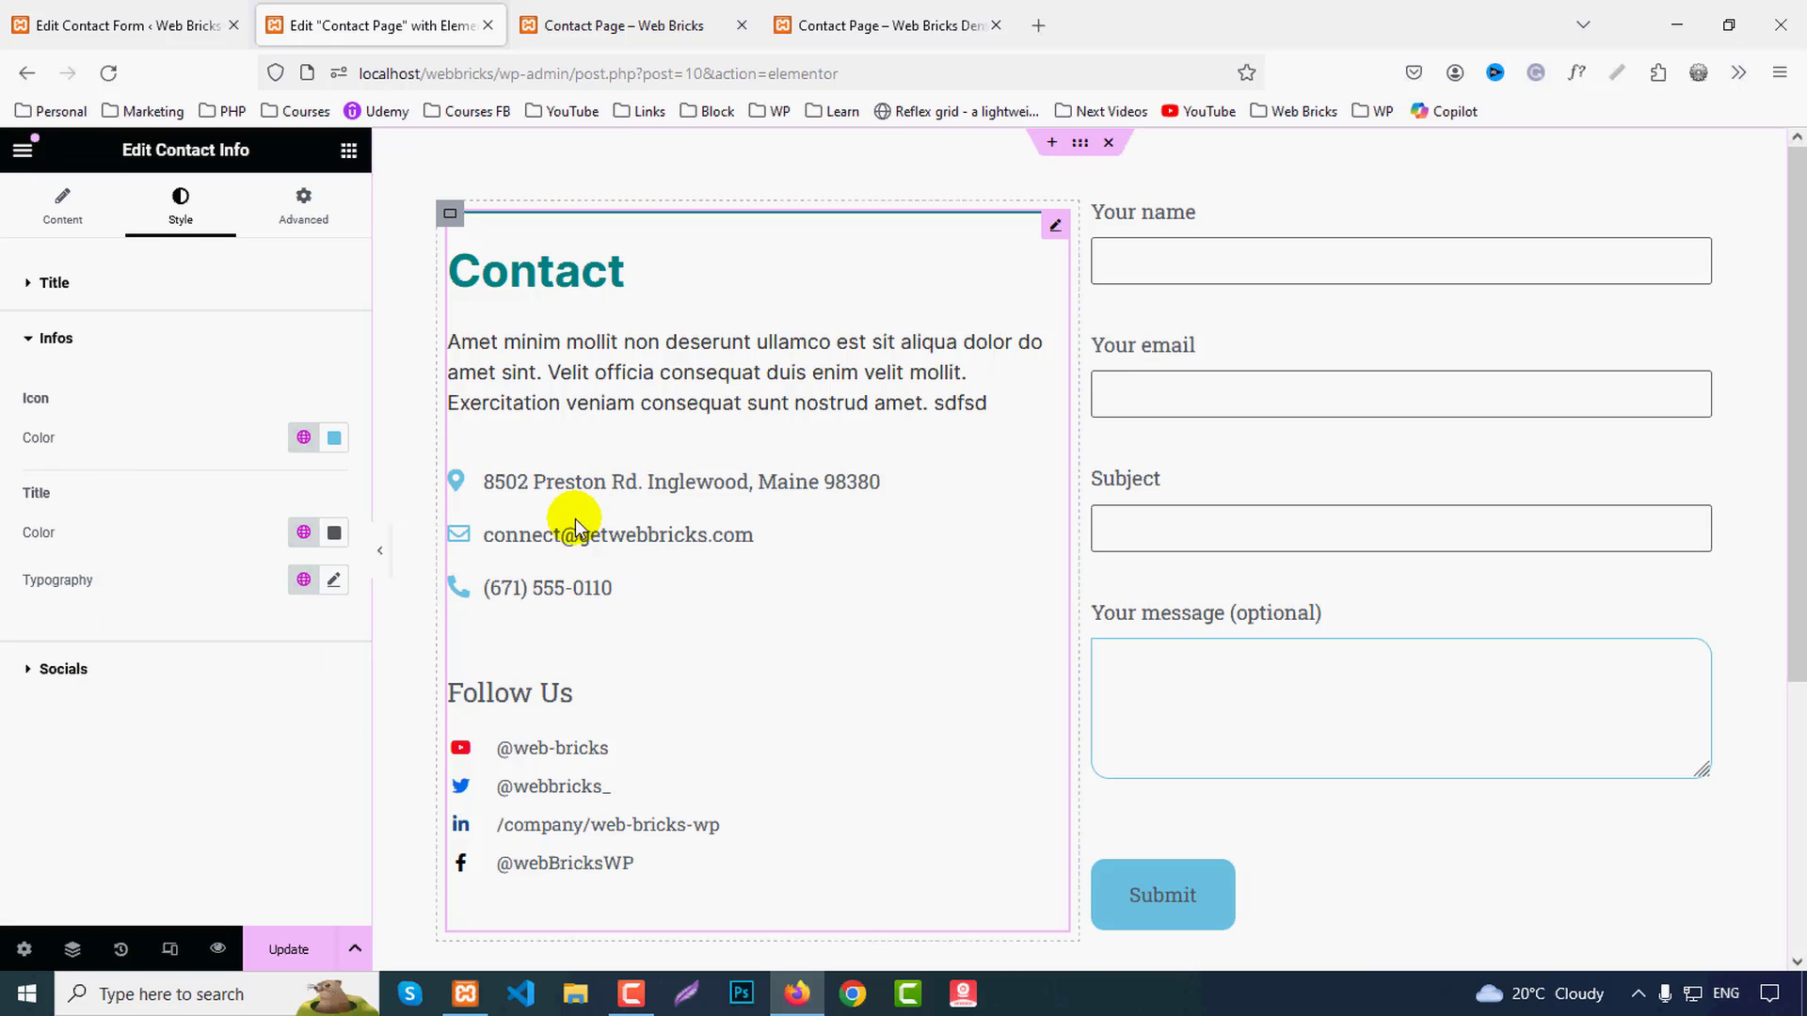
click(333, 438)
text(#008080)
click(453, 487)
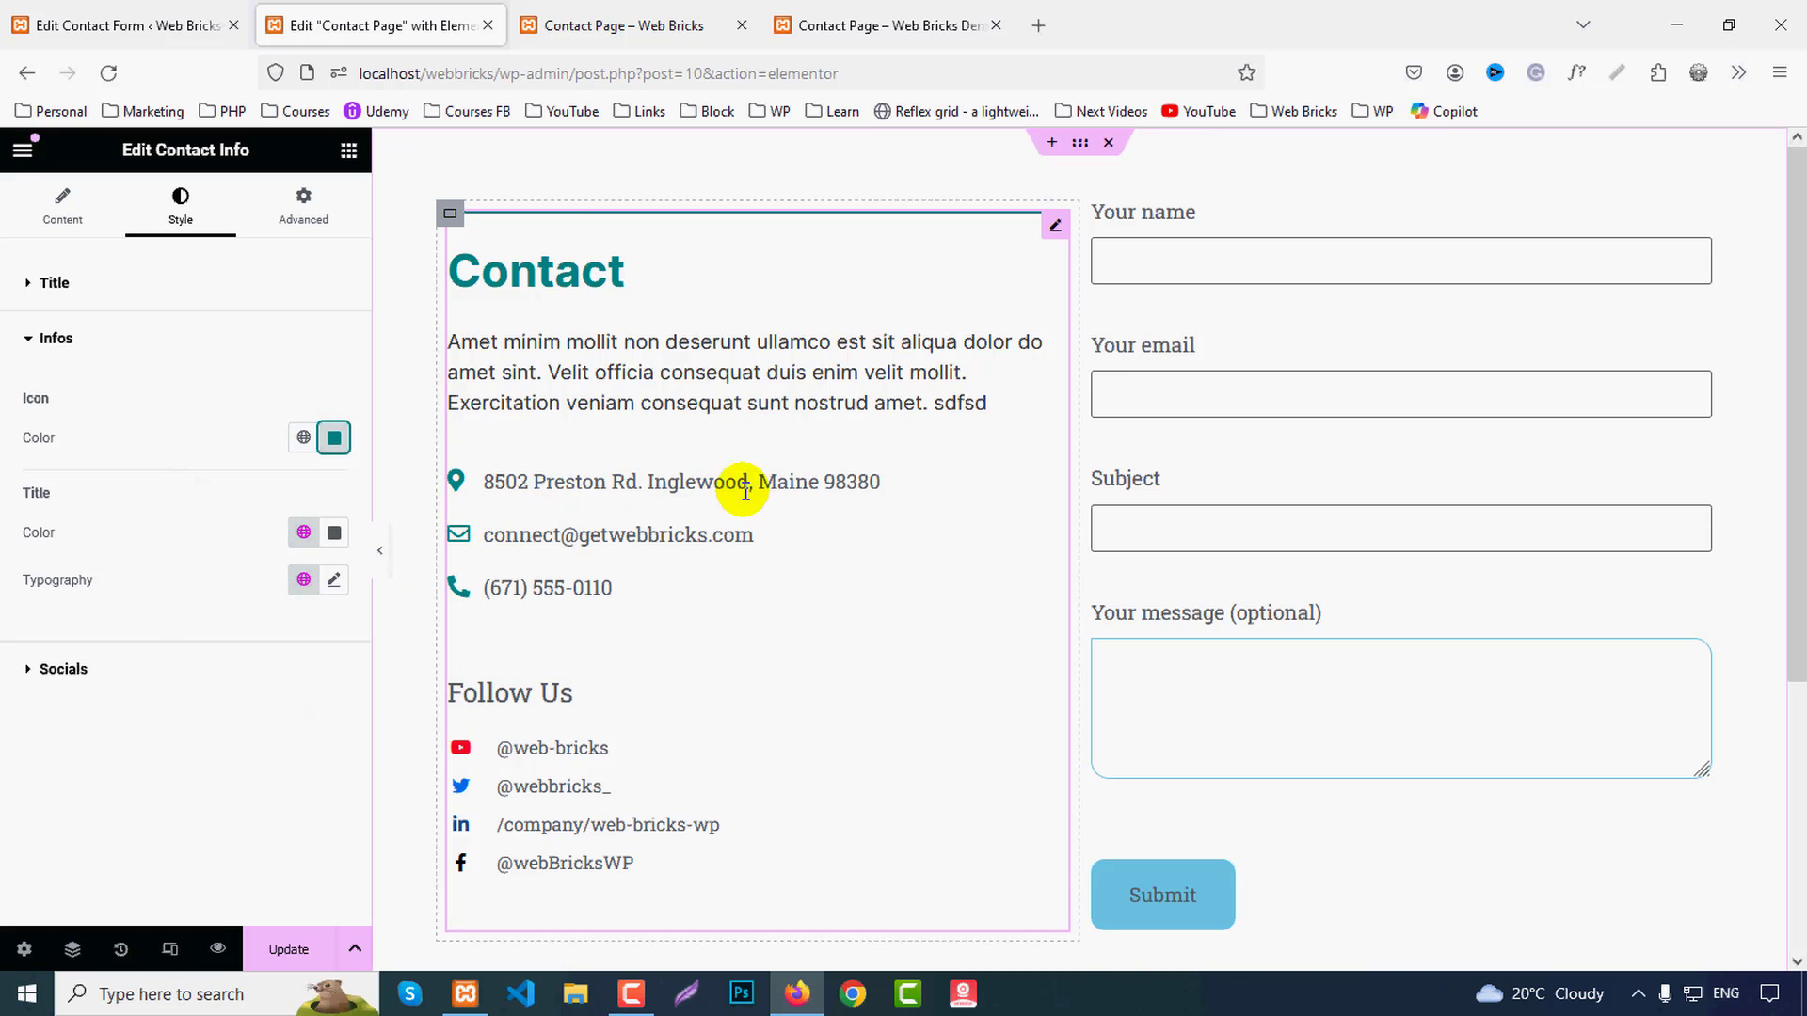
click(333, 533)
click(299, 856)
text(#333)
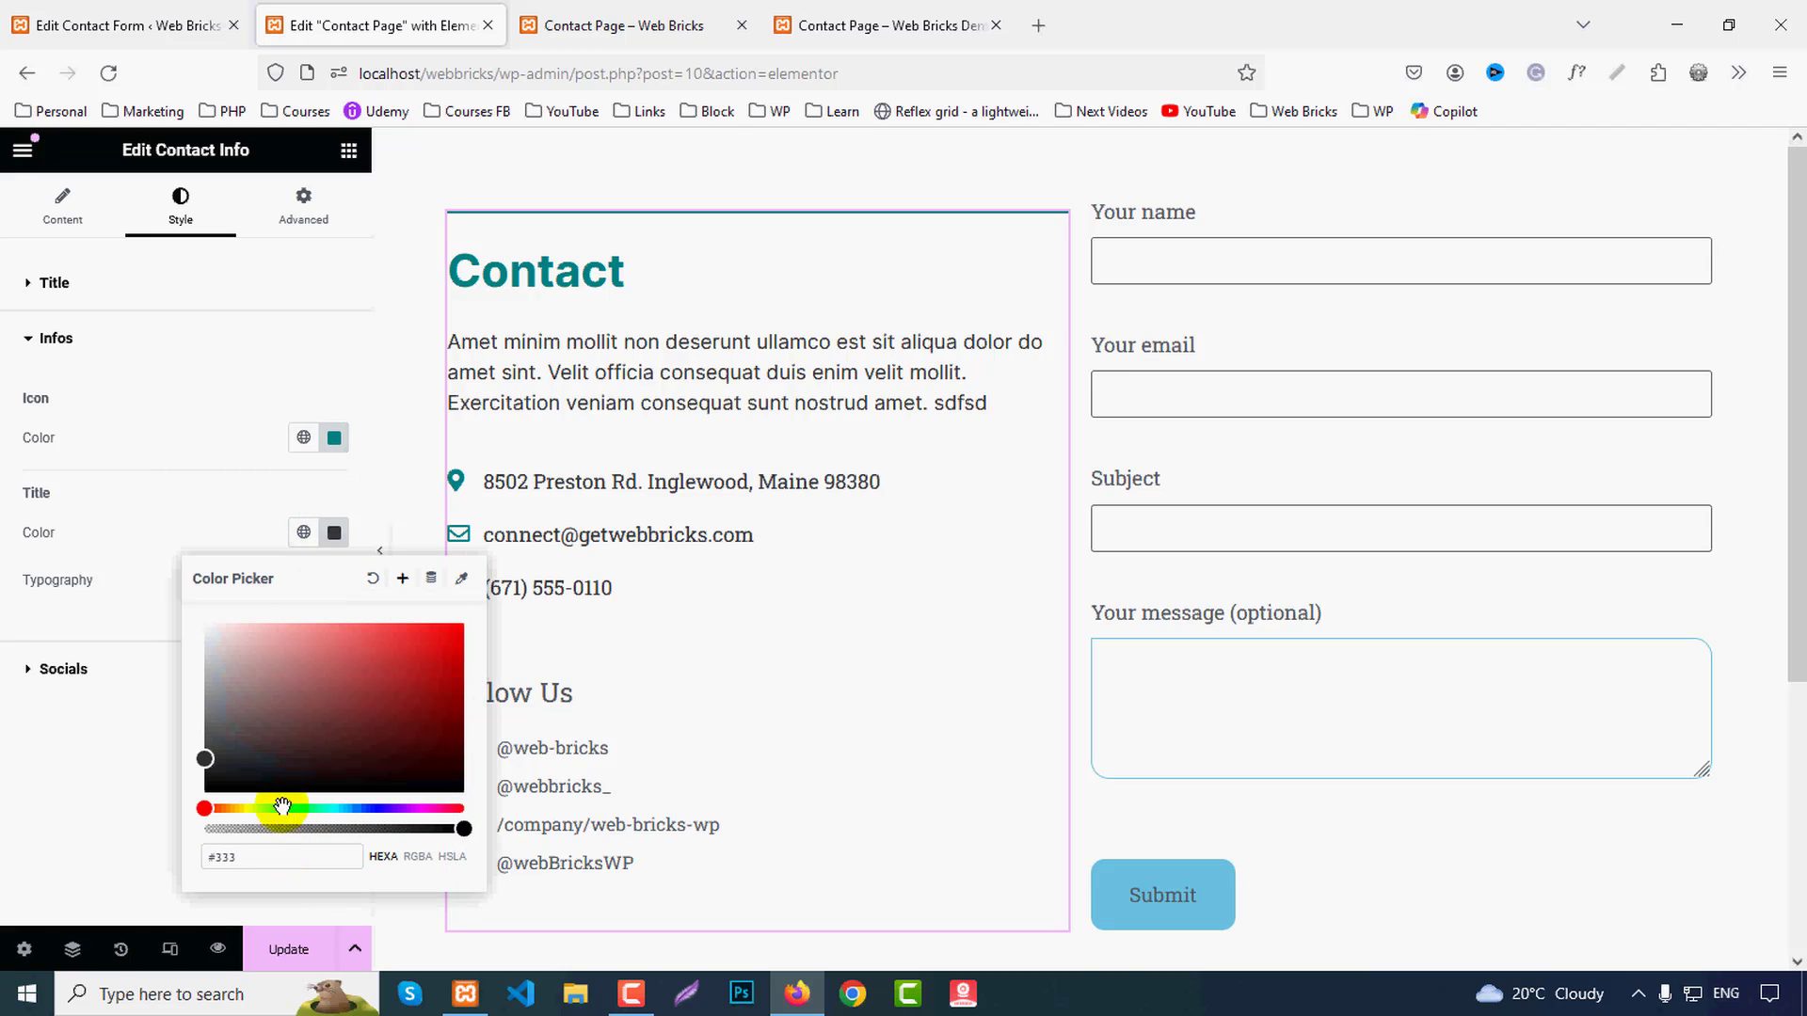
click(226, 545)
Step: Set the contact info text typography to Inter at 500 (Medium) weight
click(337, 580)
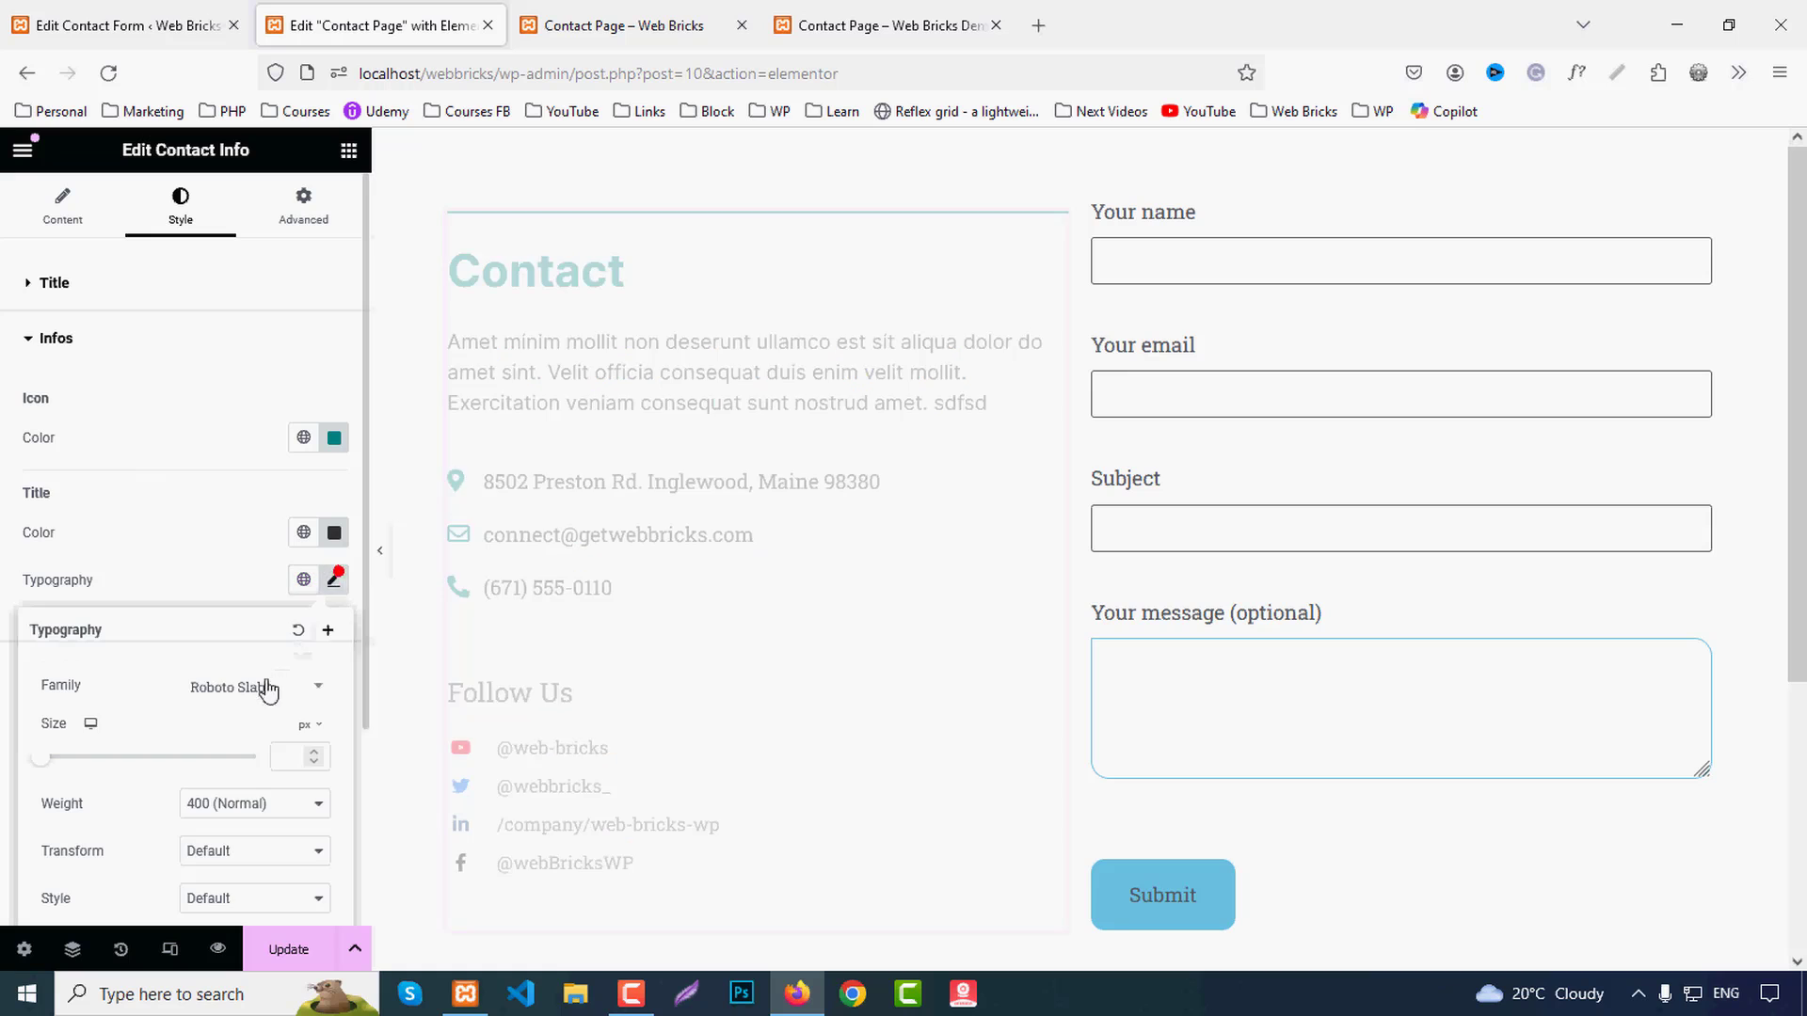
click(262, 689)
text(inter)
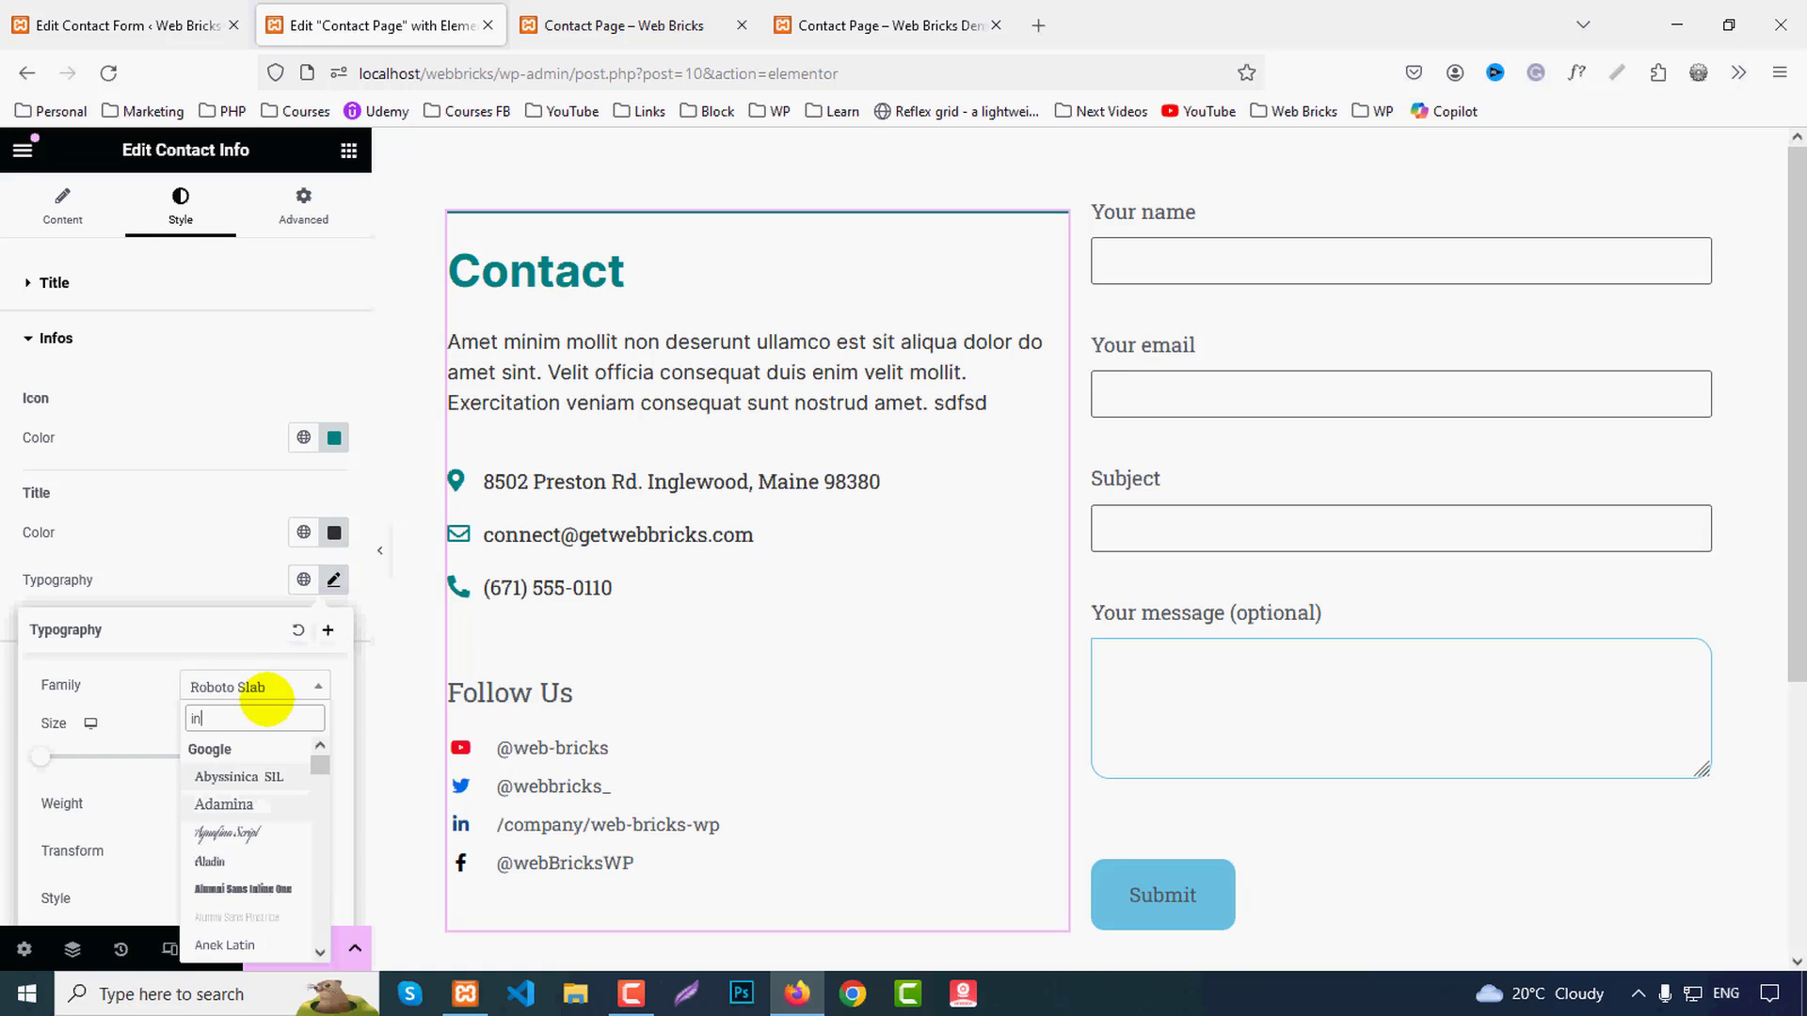
click(209, 778)
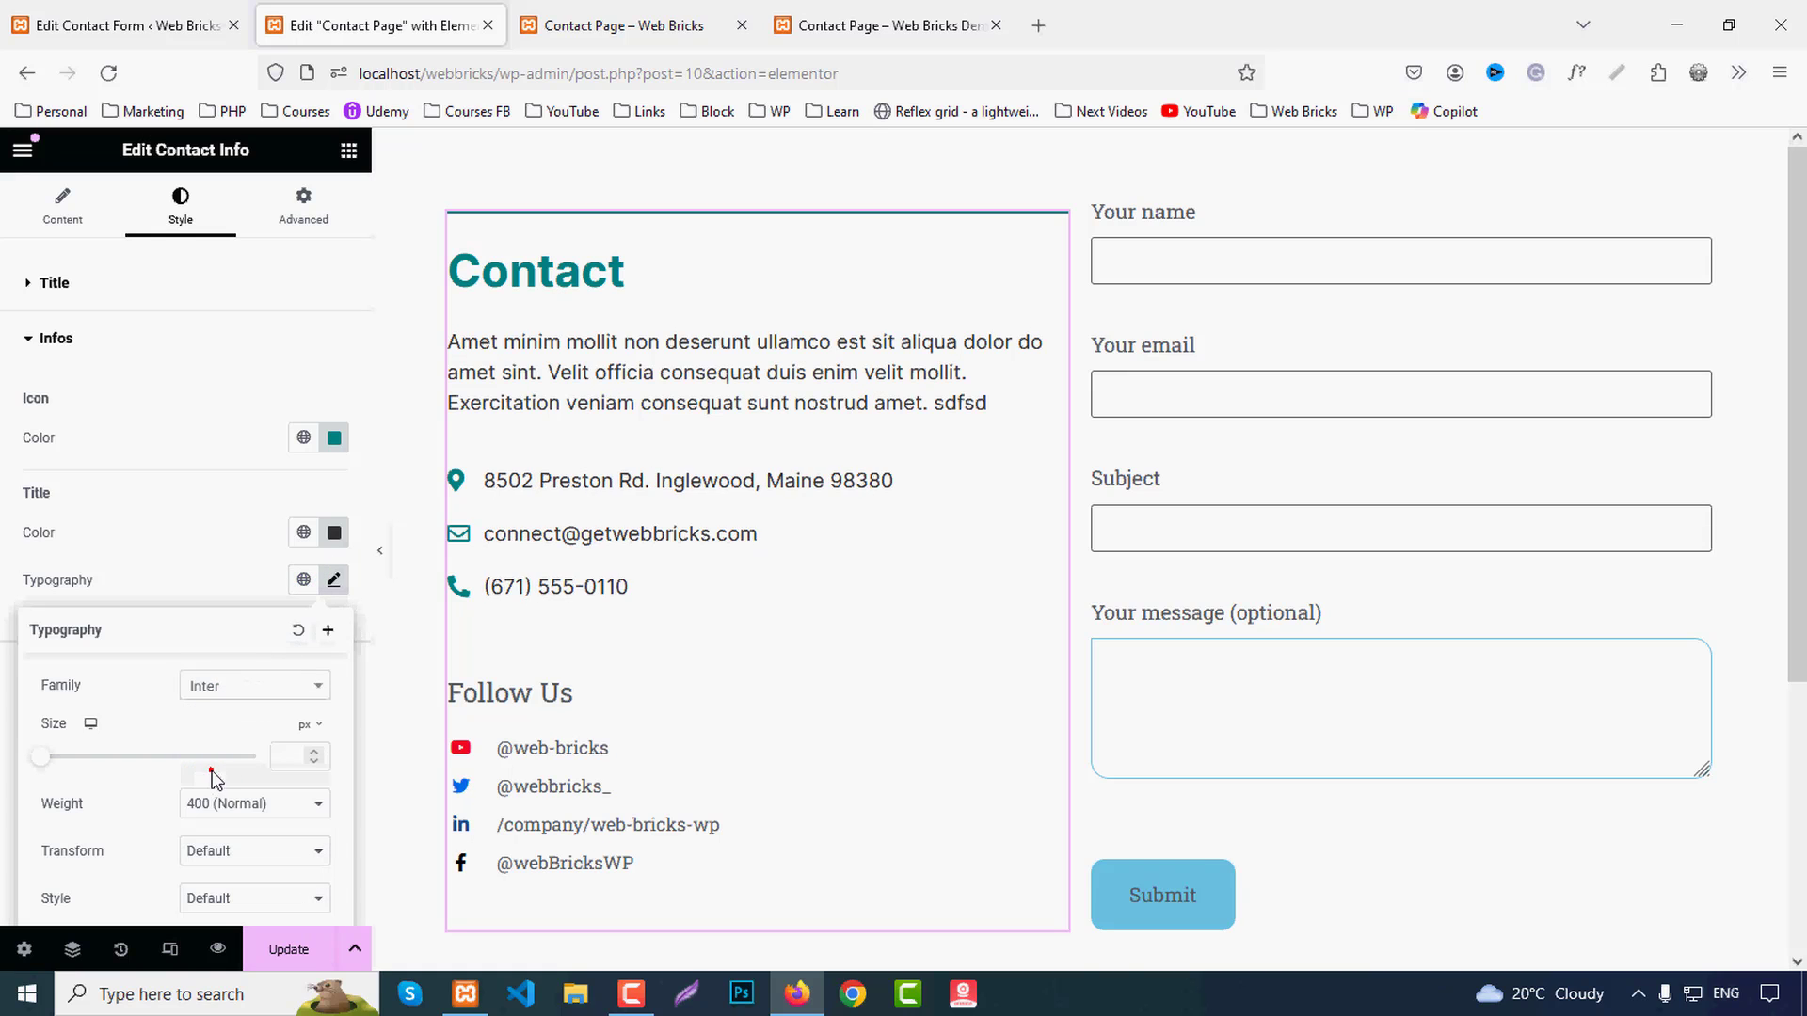
scroll(212, 772, down, 1)
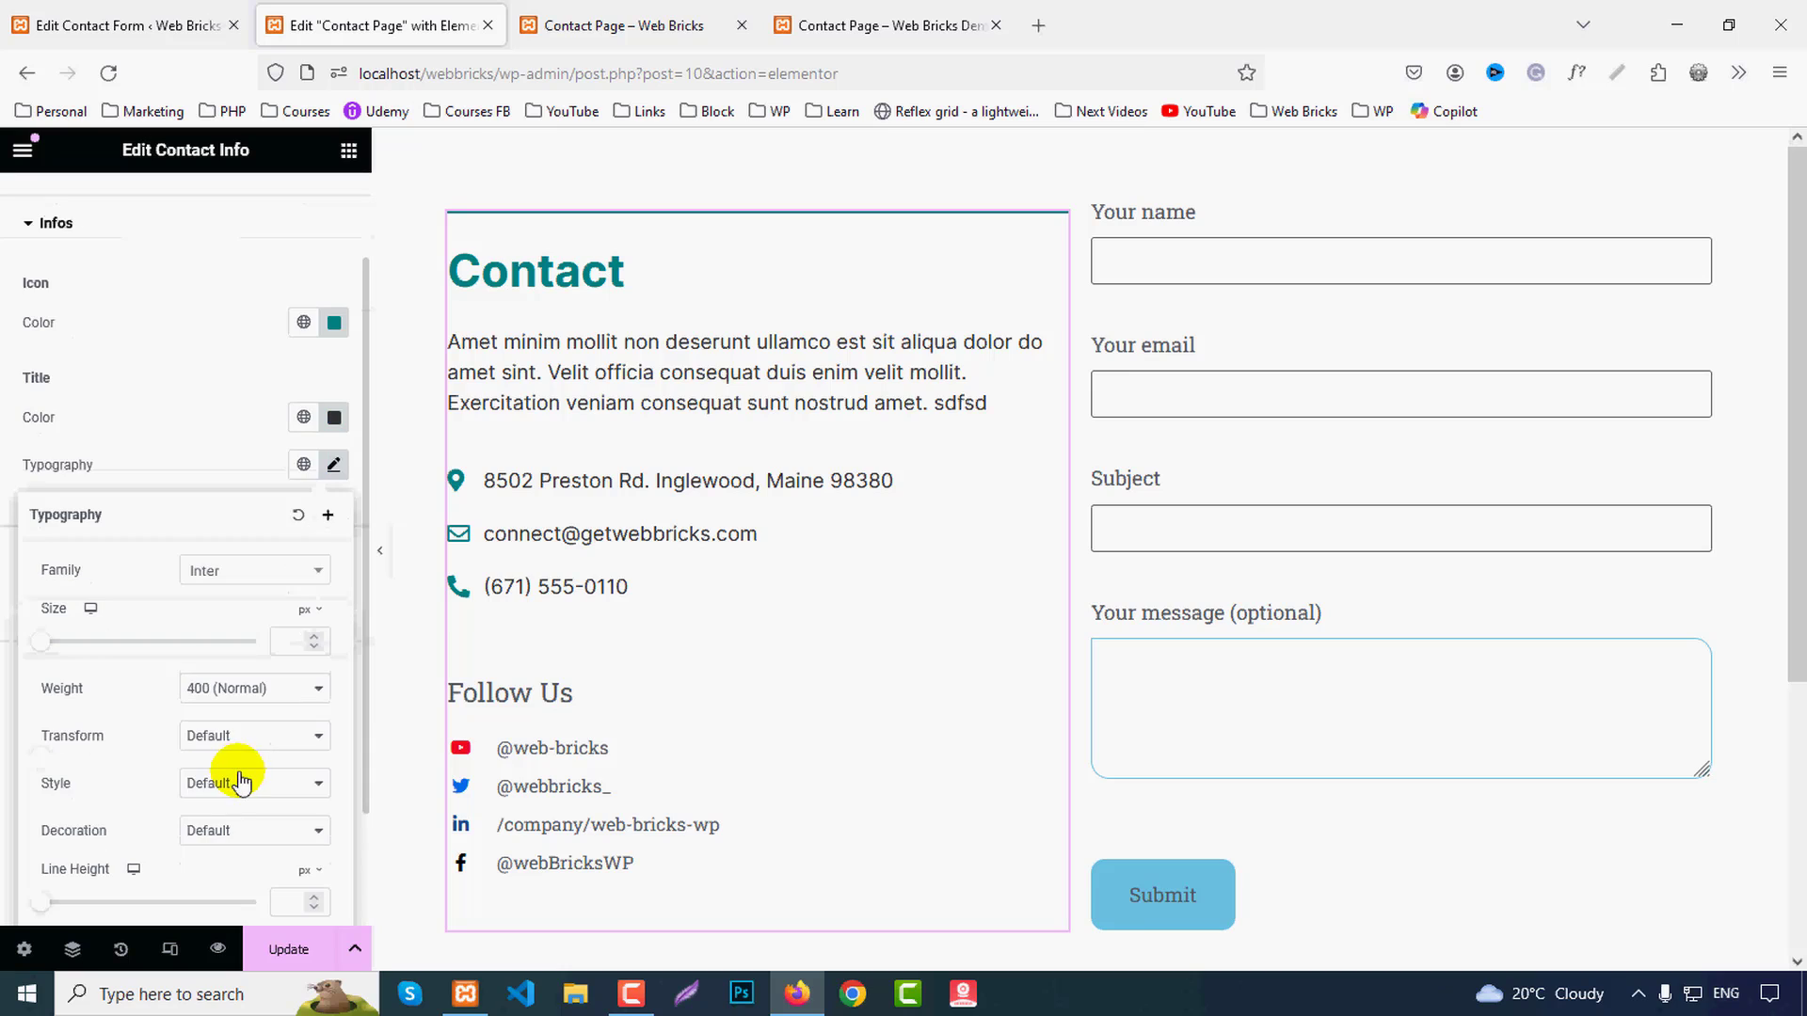
click(227, 697)
click(230, 481)
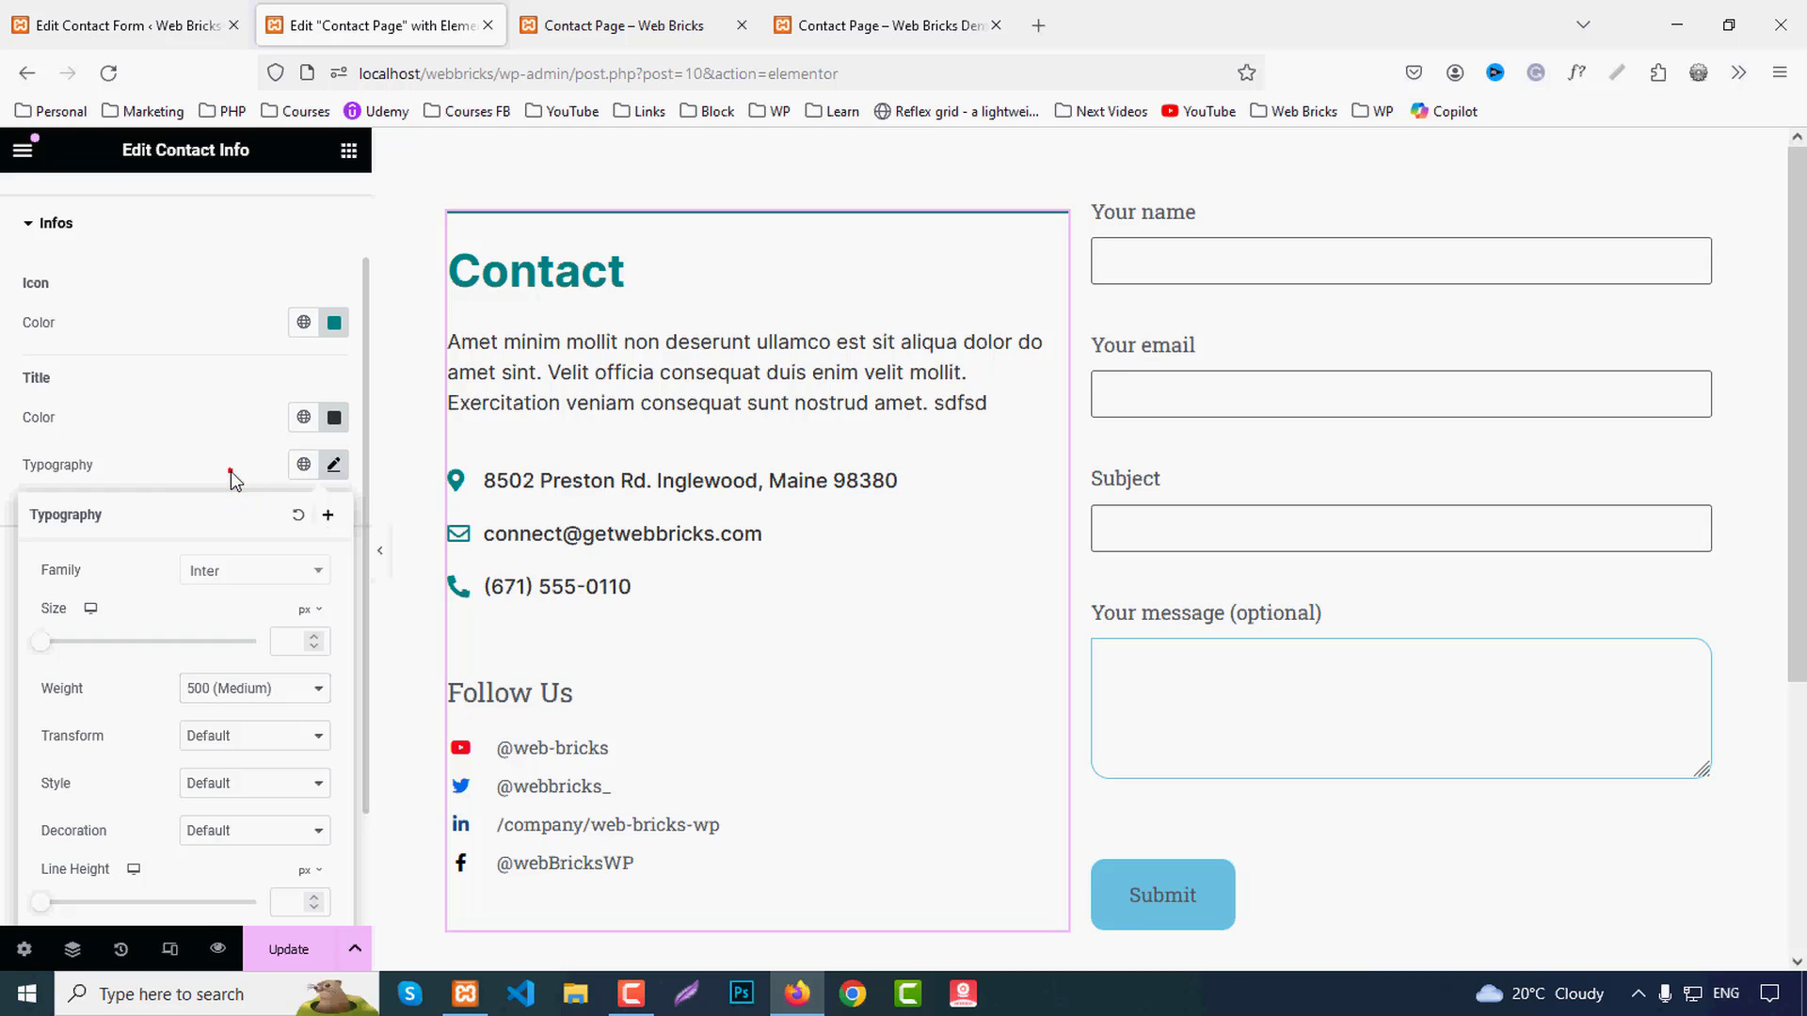
click(229, 472)
scroll(676, 698, down, 1)
scroll(676, 698, down, 2)
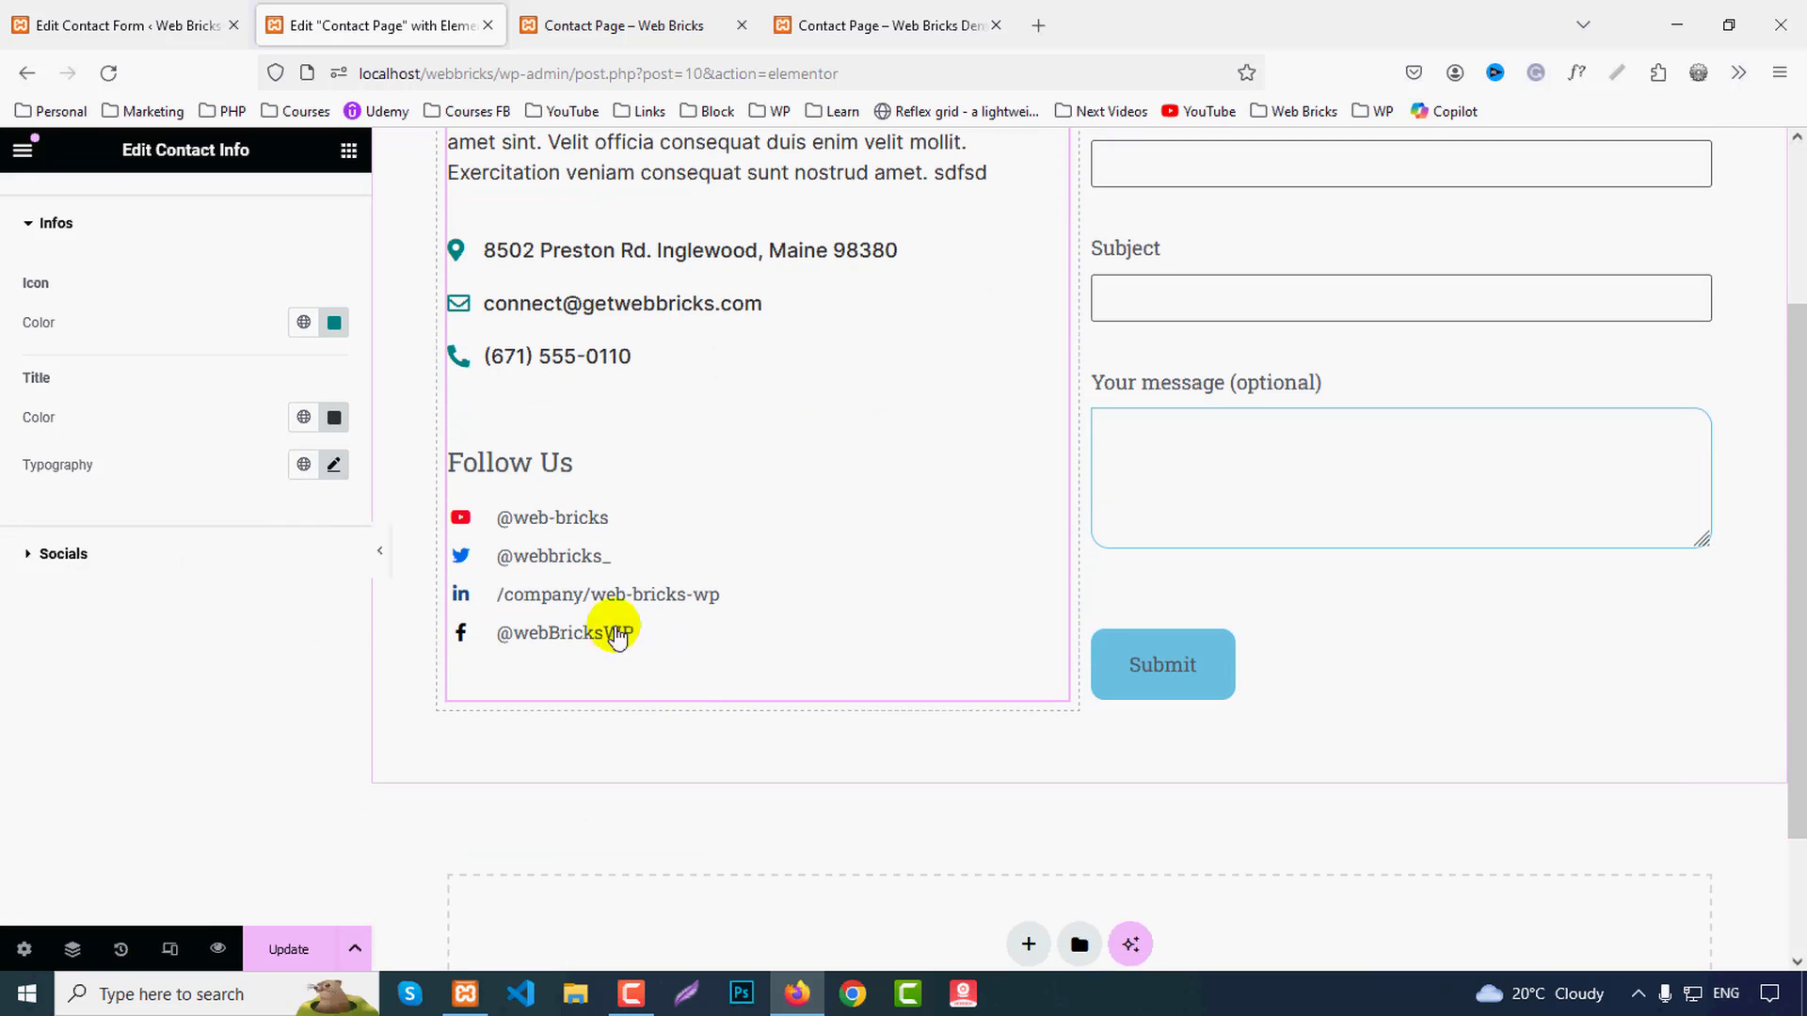
Step: Set the Follow Us heading colour to teal #008080
click(67, 555)
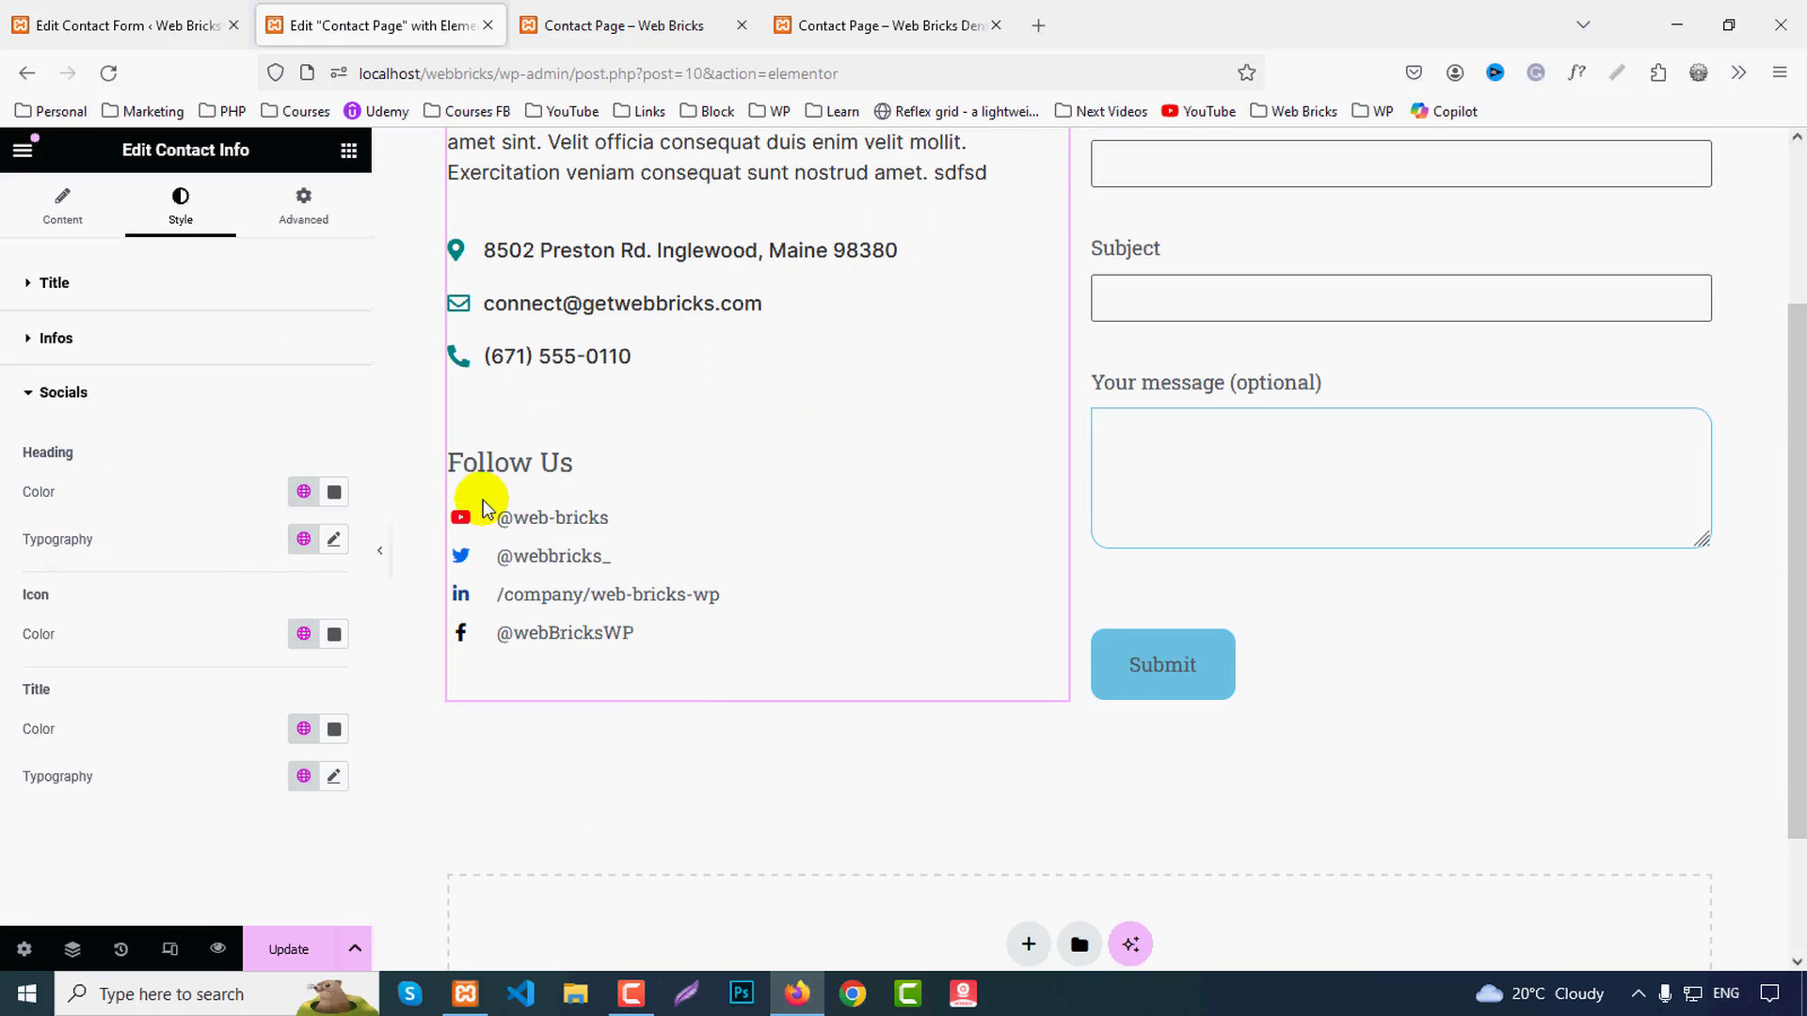
click(334, 491)
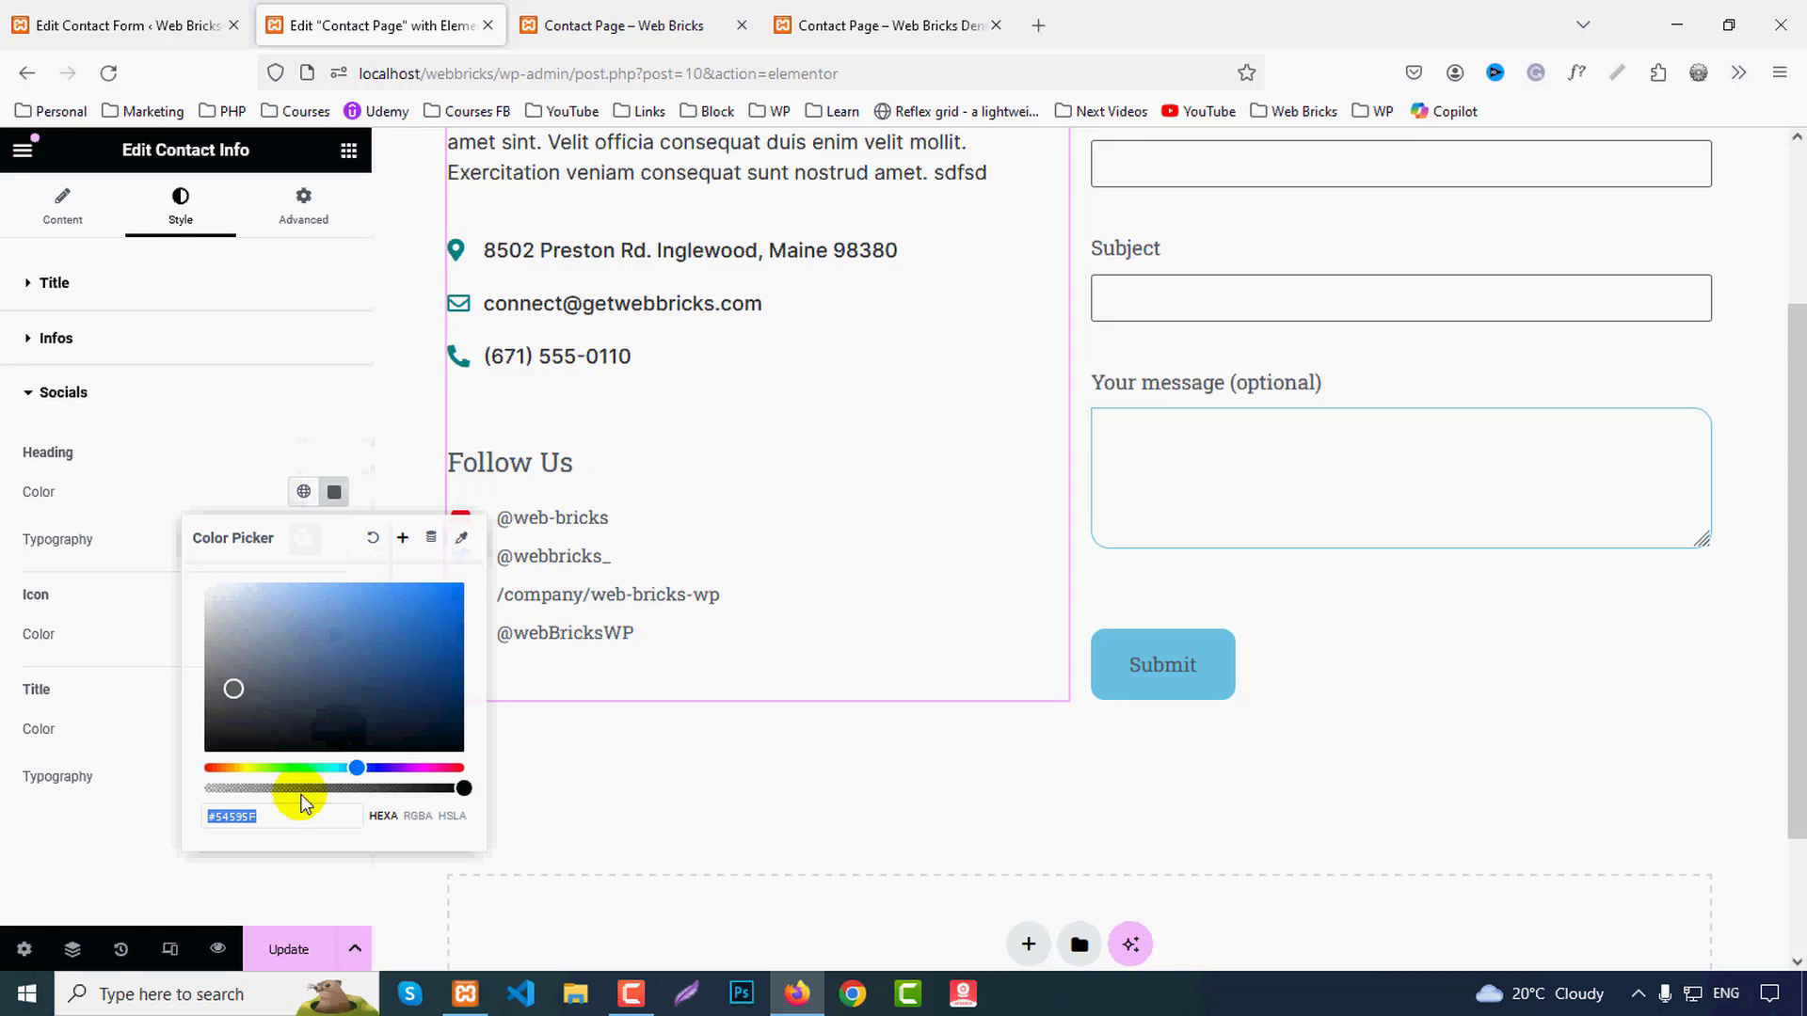
key(ctrl+v)
click(235, 490)
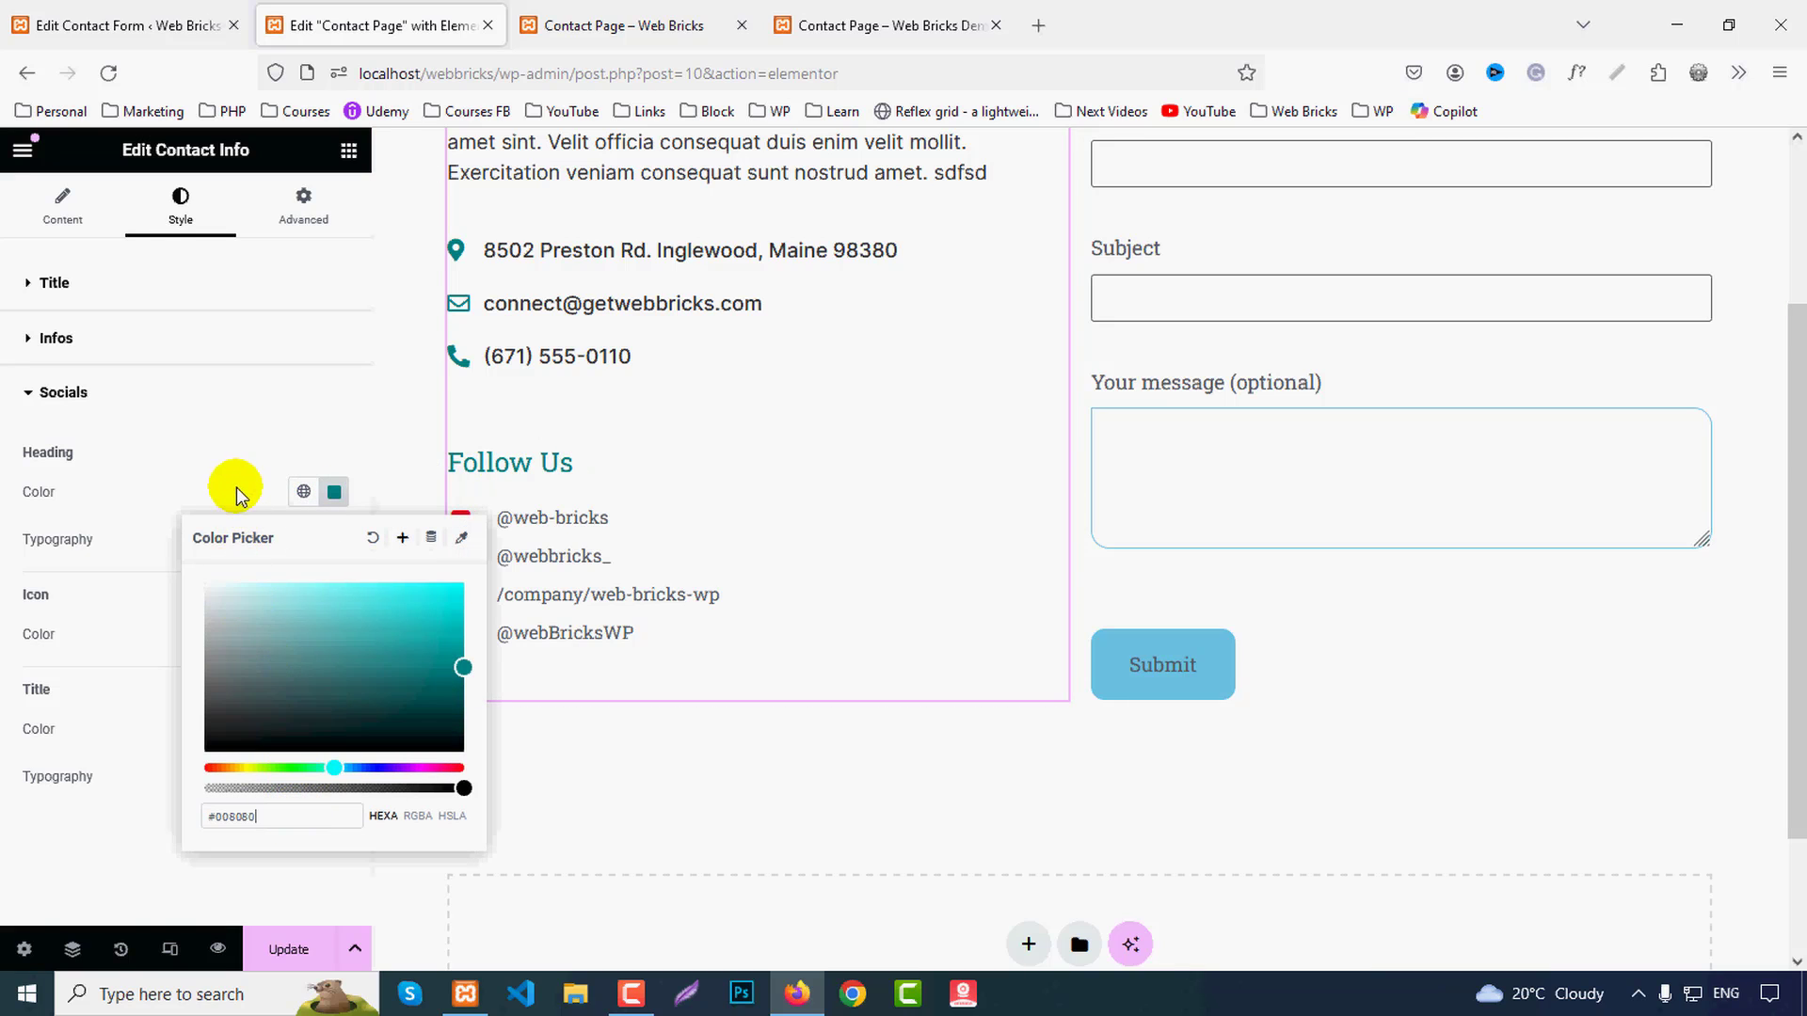
Step: Set the Follow Us heading typography to Inter with 600 (Semi Bold) weight
click(334, 538)
click(245, 644)
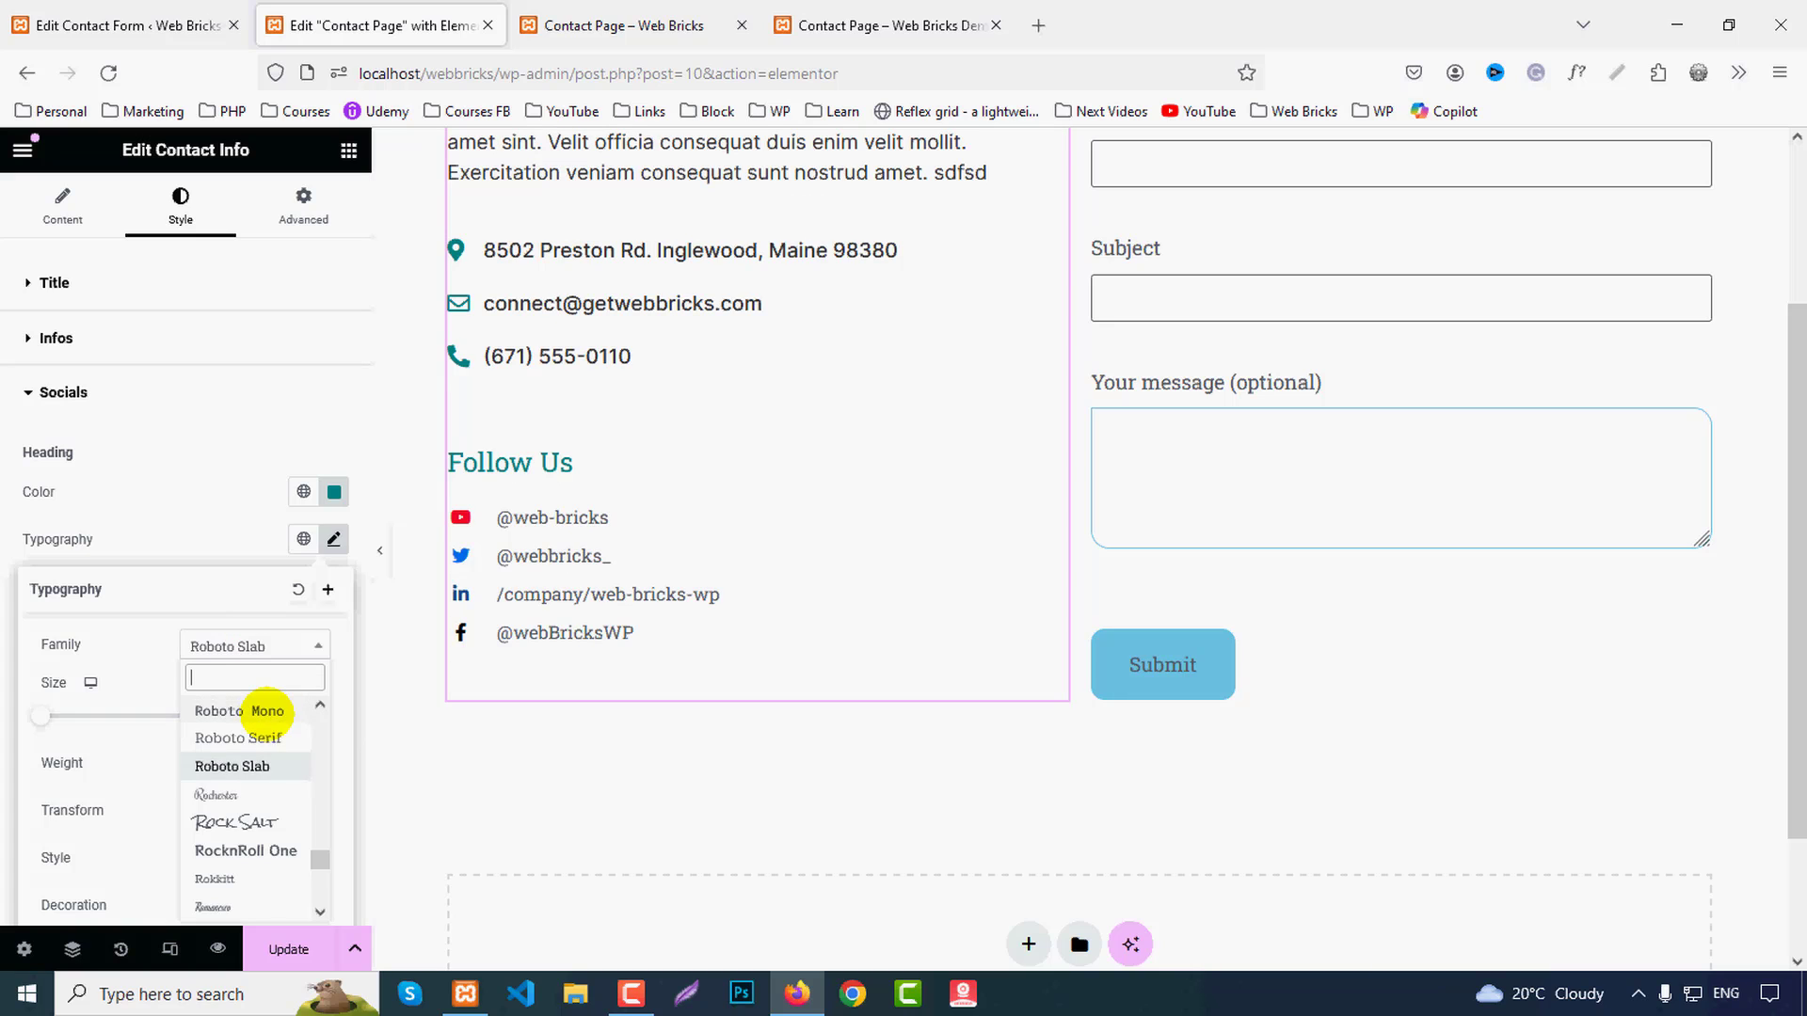
text(inter)
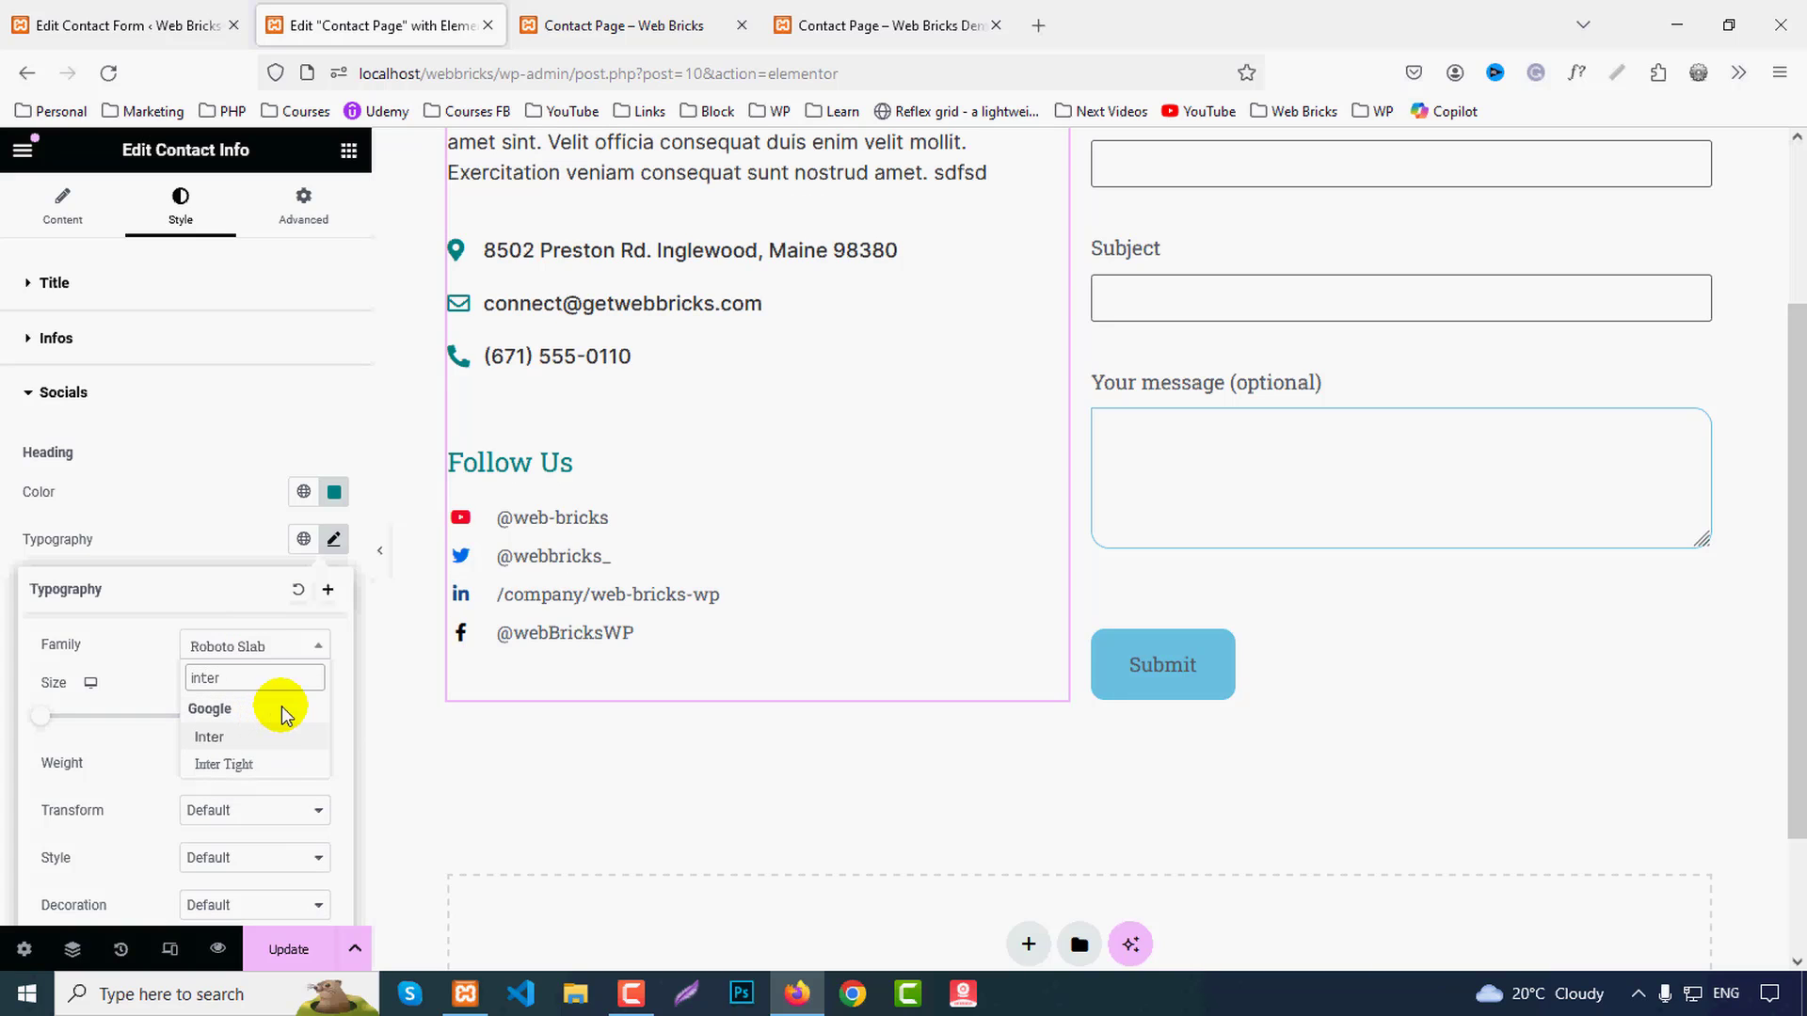
click(224, 737)
click(231, 761)
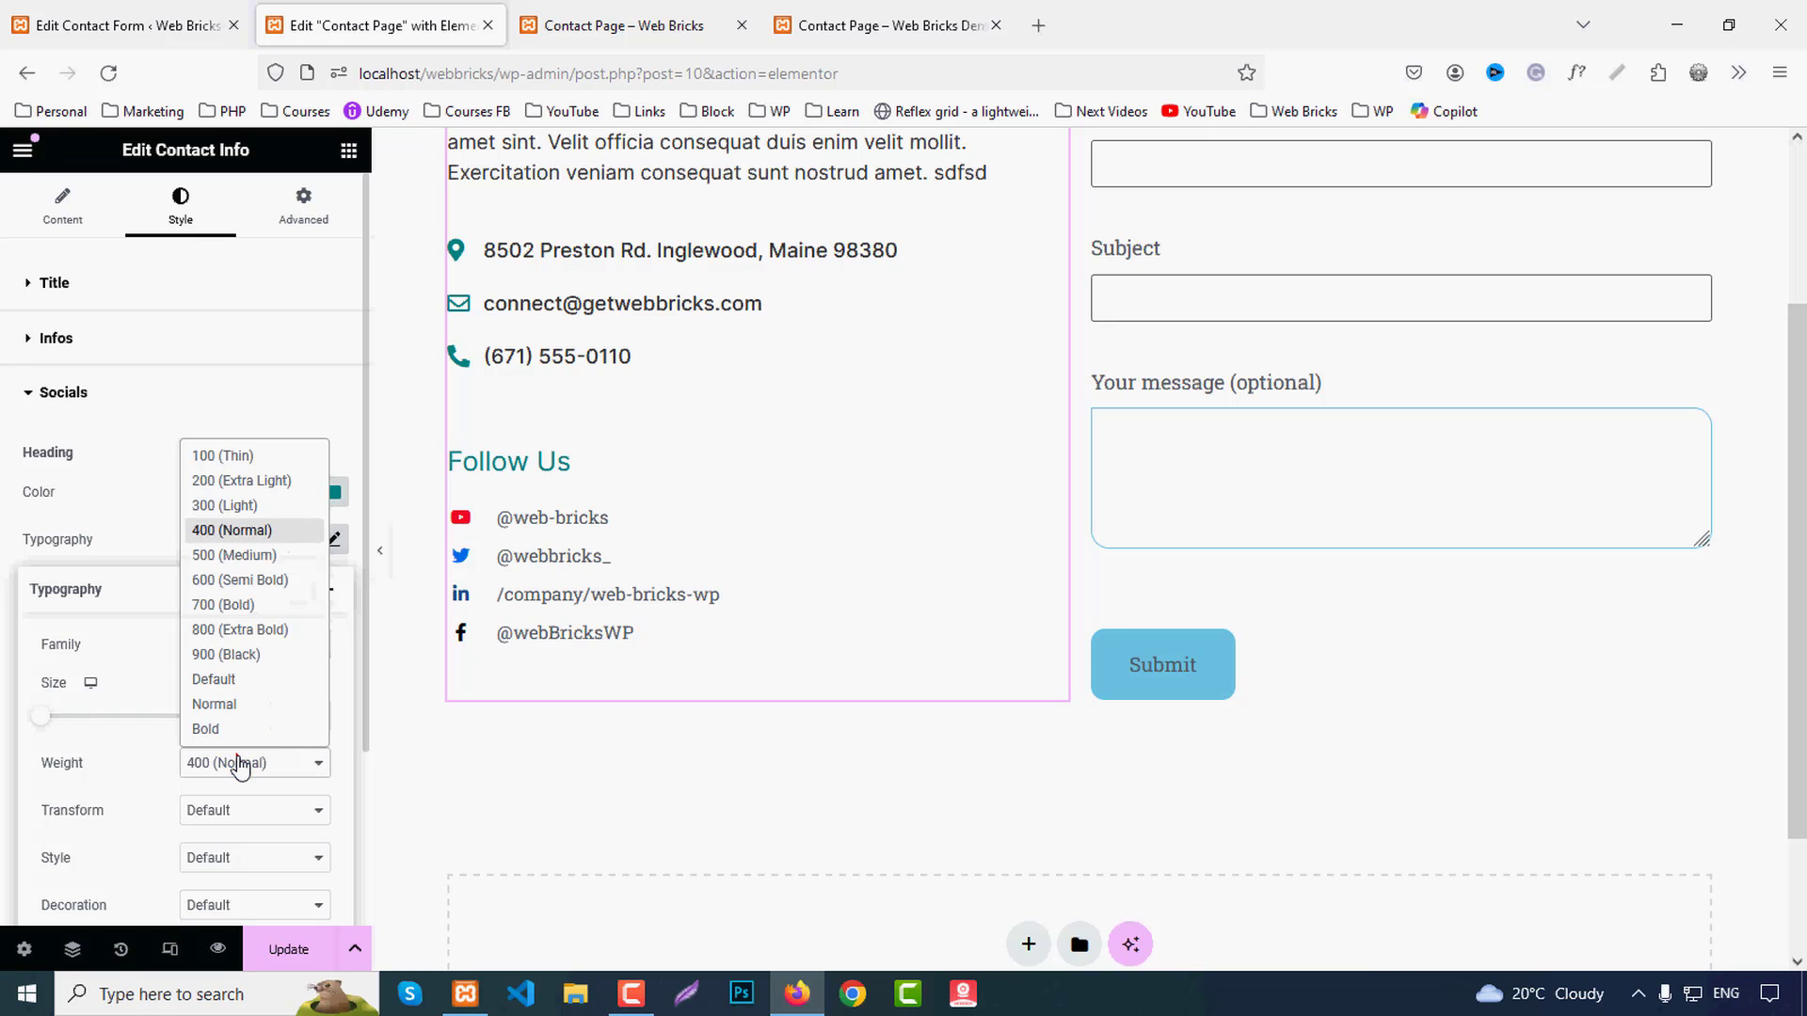
click(229, 584)
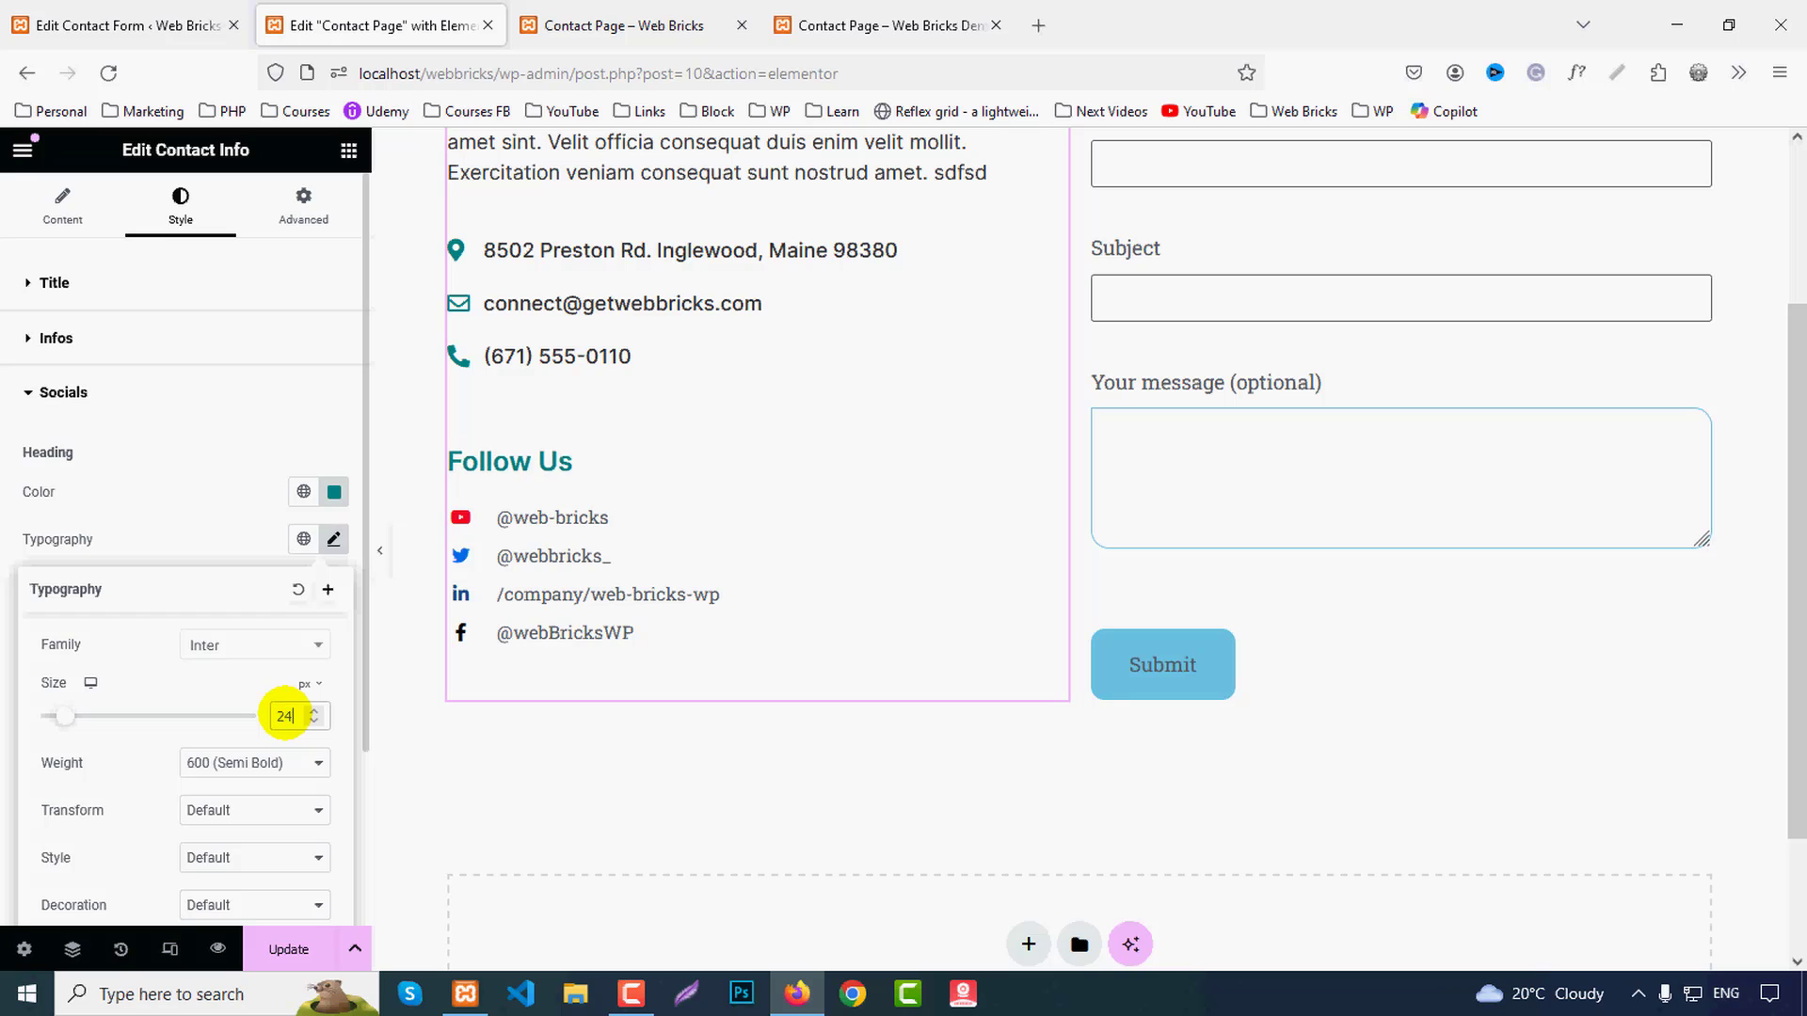
click(226, 516)
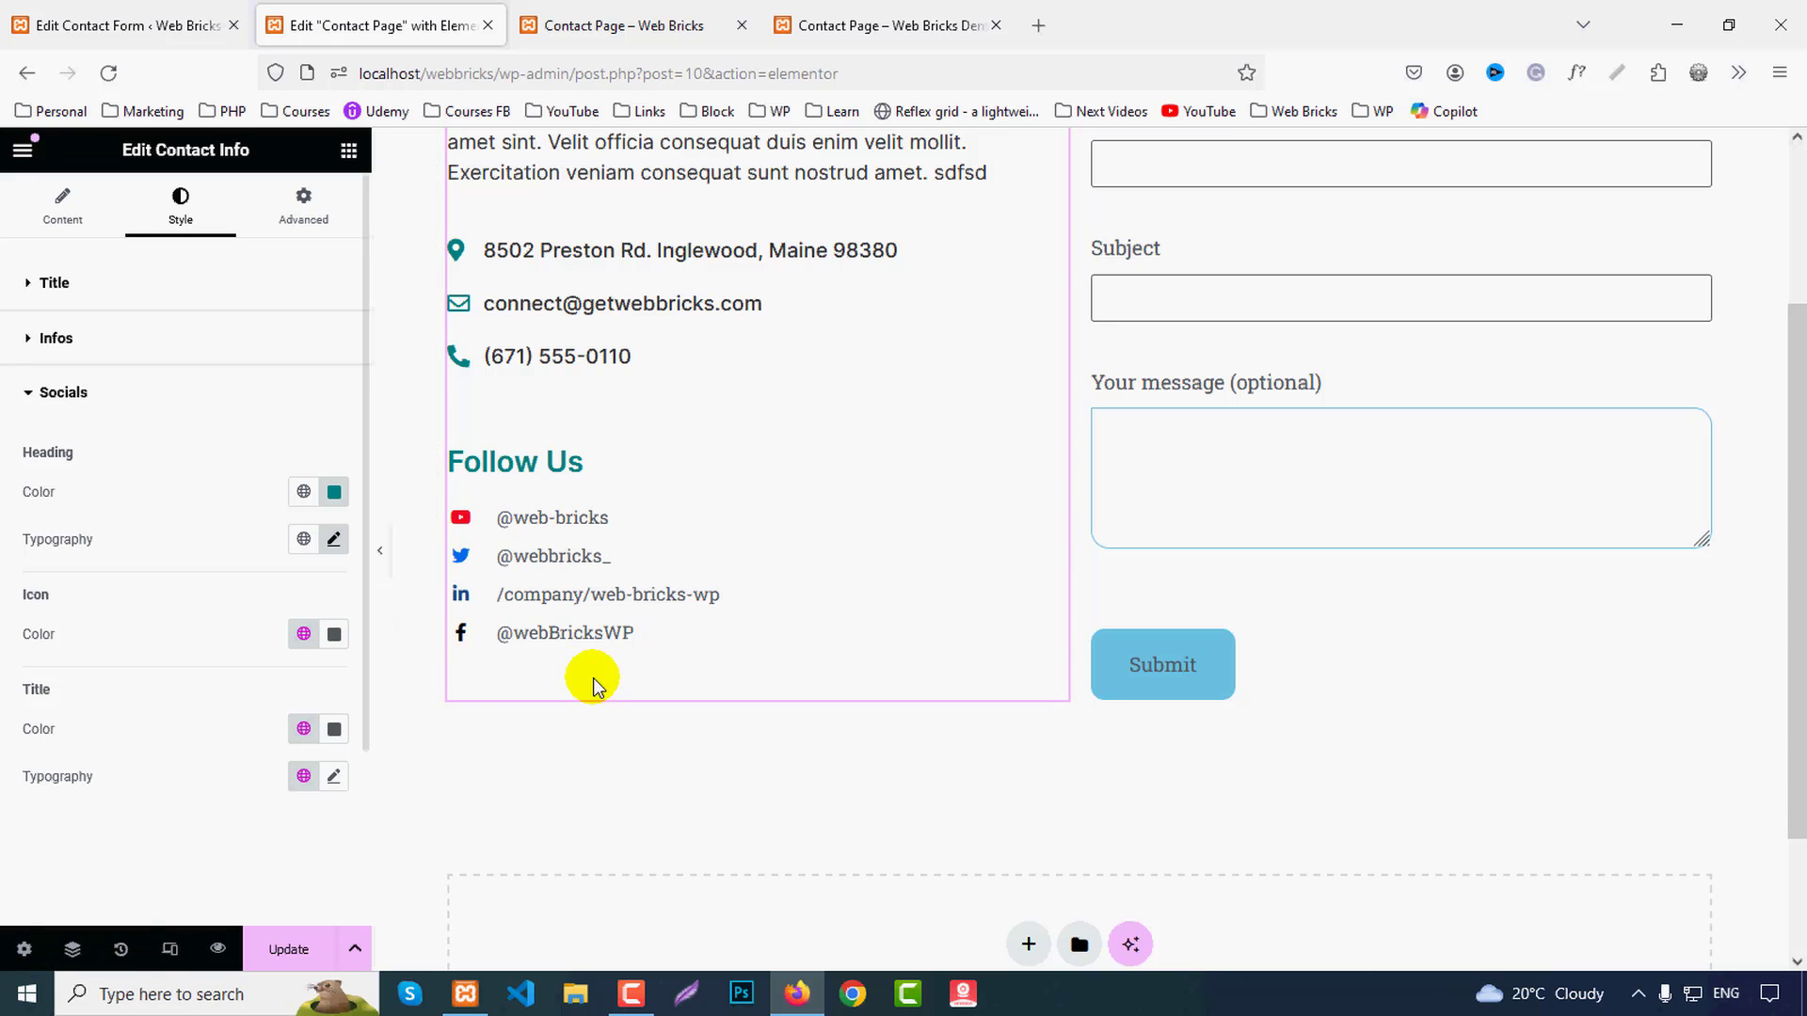
Step: Set the social handles' text colour to #333
click(334, 730)
double_click(292, 665)
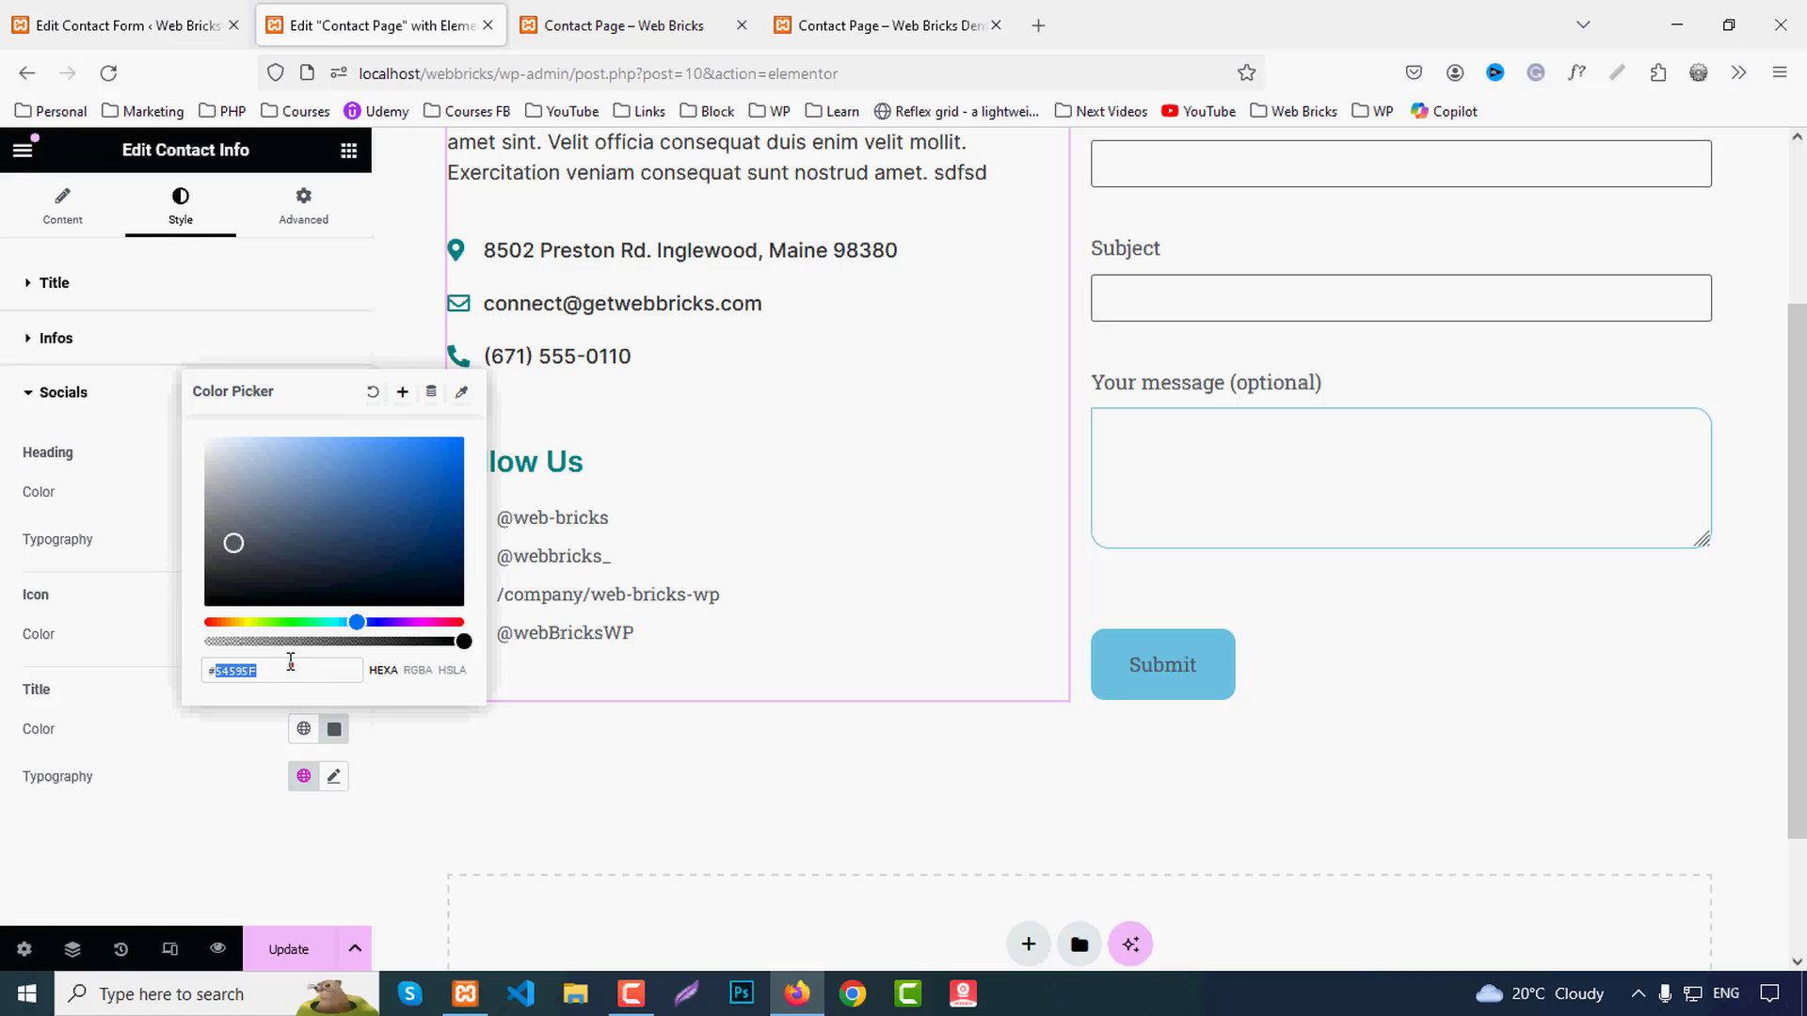
text(333)
click(222, 844)
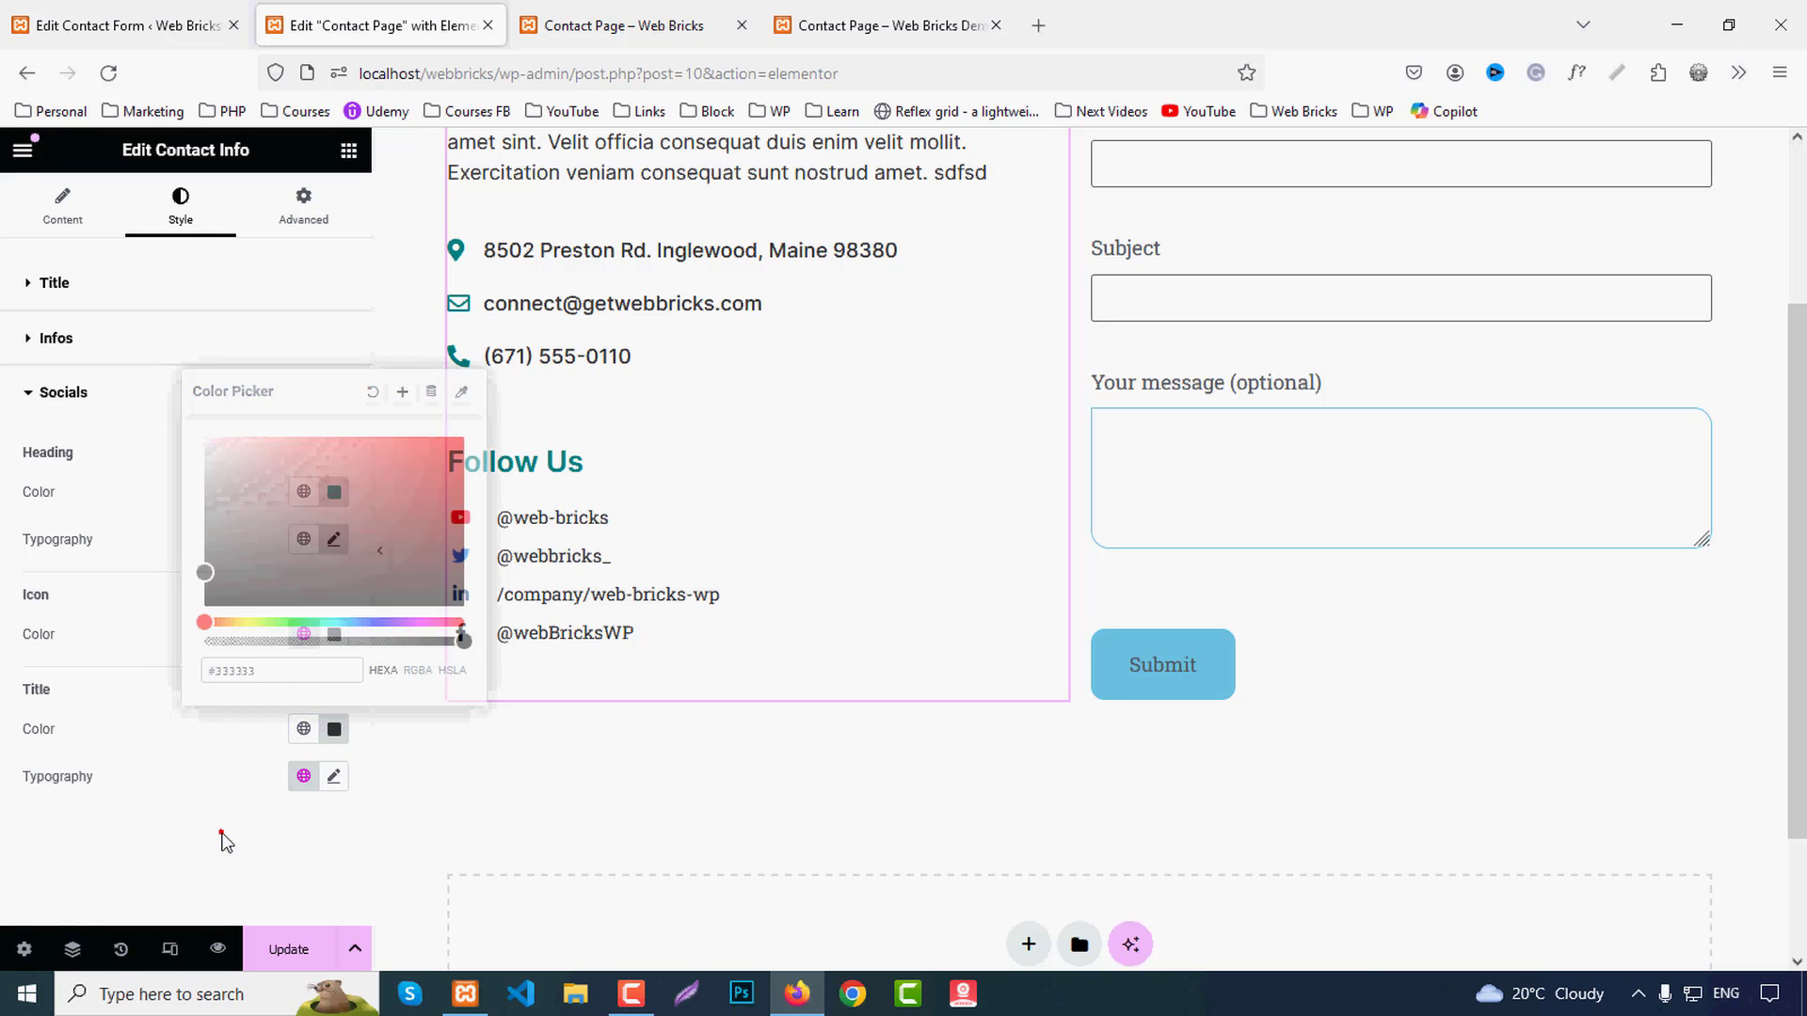
Step: Set the social handles' typography to Inter at 500 (Medium) weight
click(331, 776)
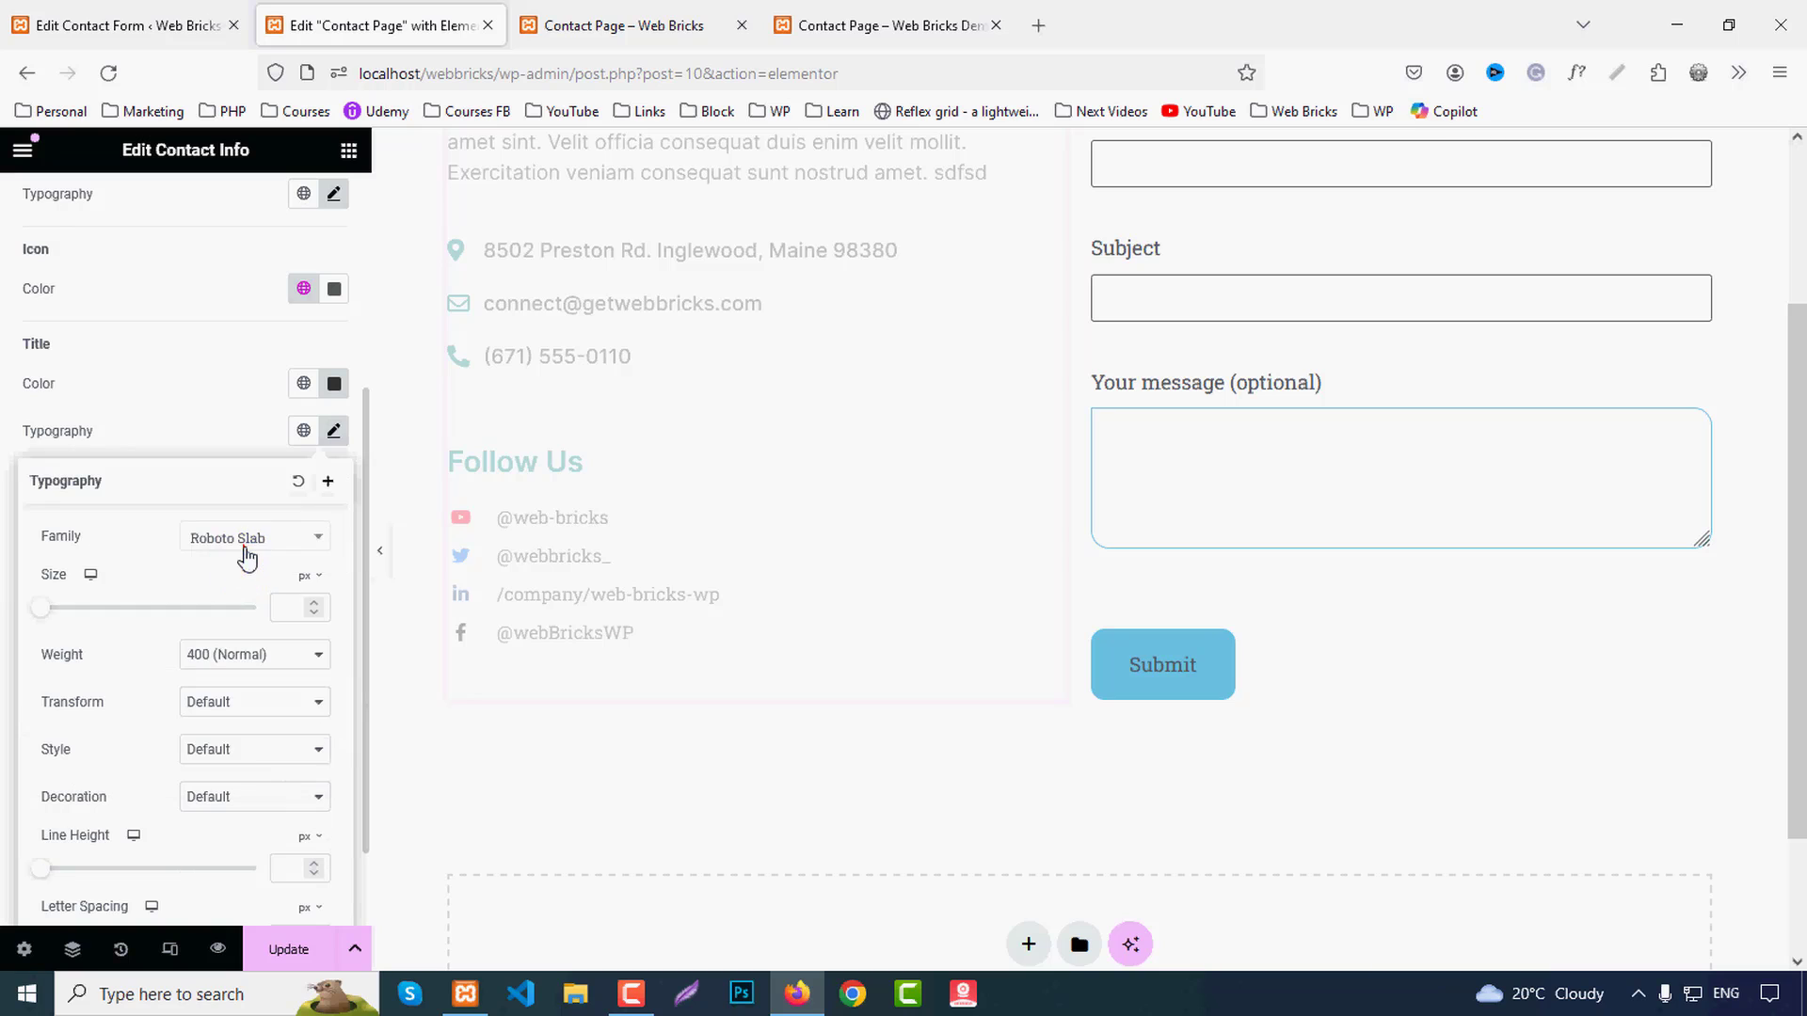
click(241, 537)
text(inter)
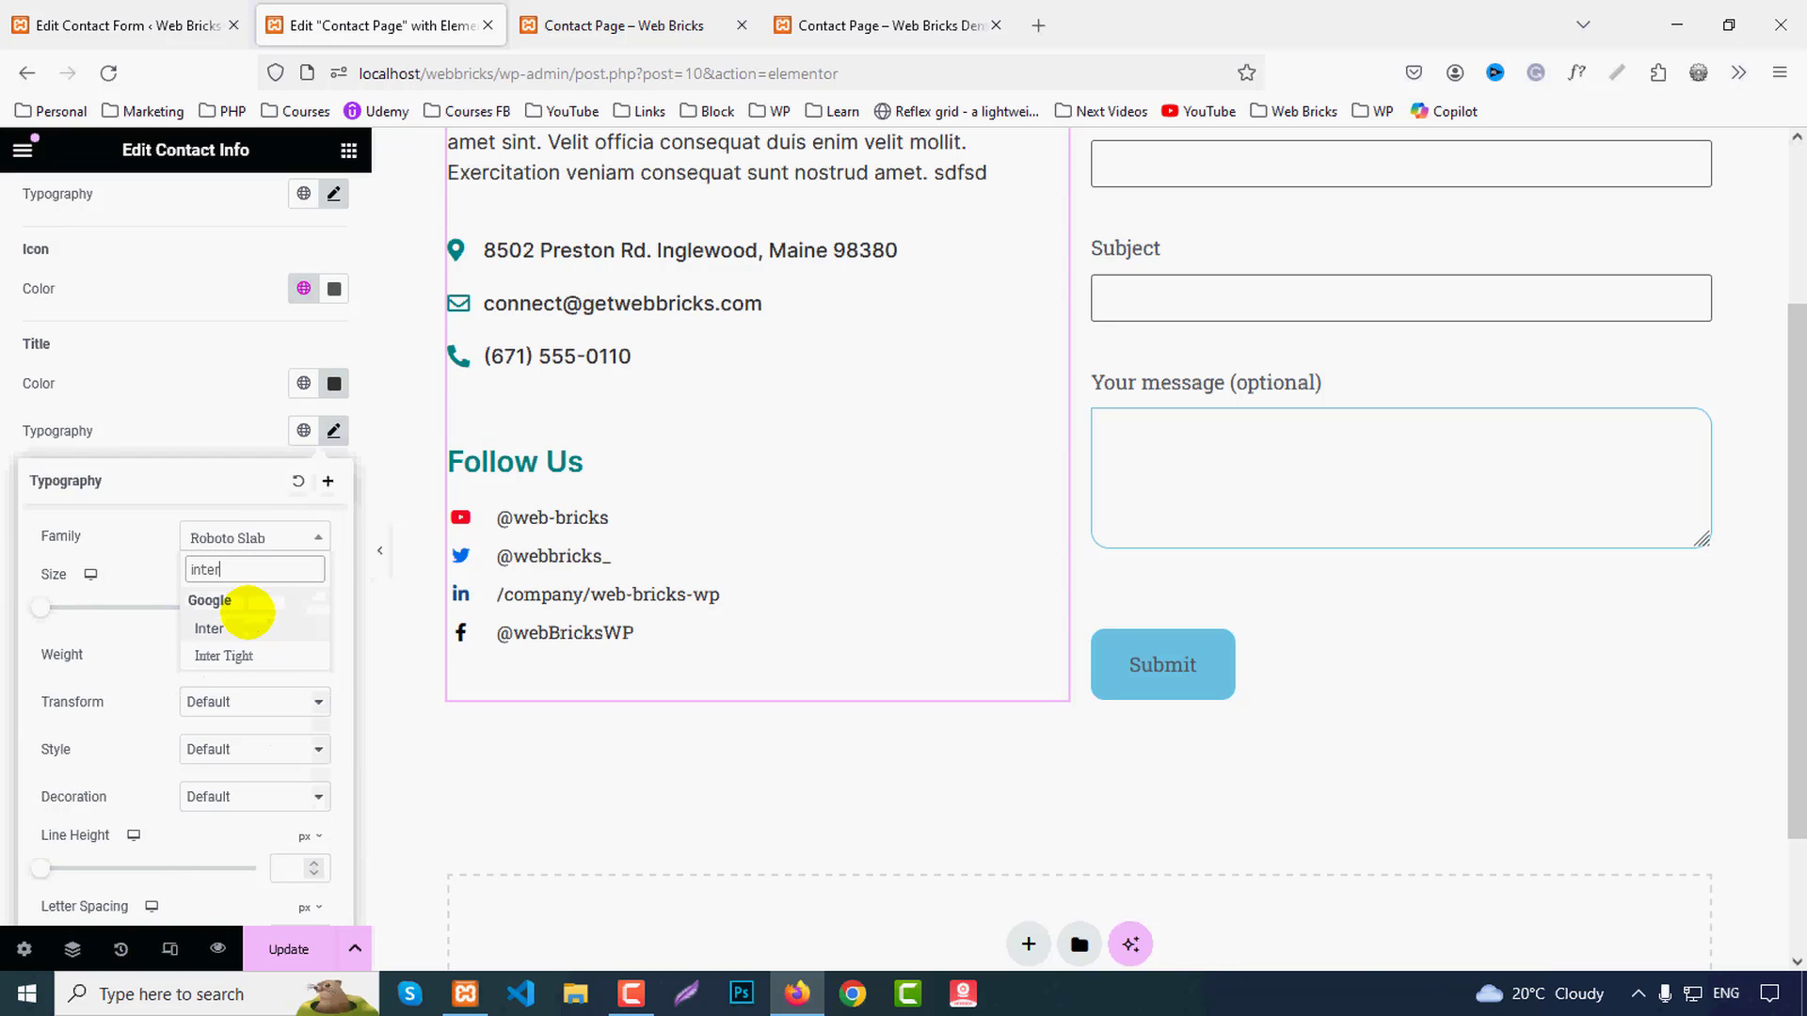
click(212, 629)
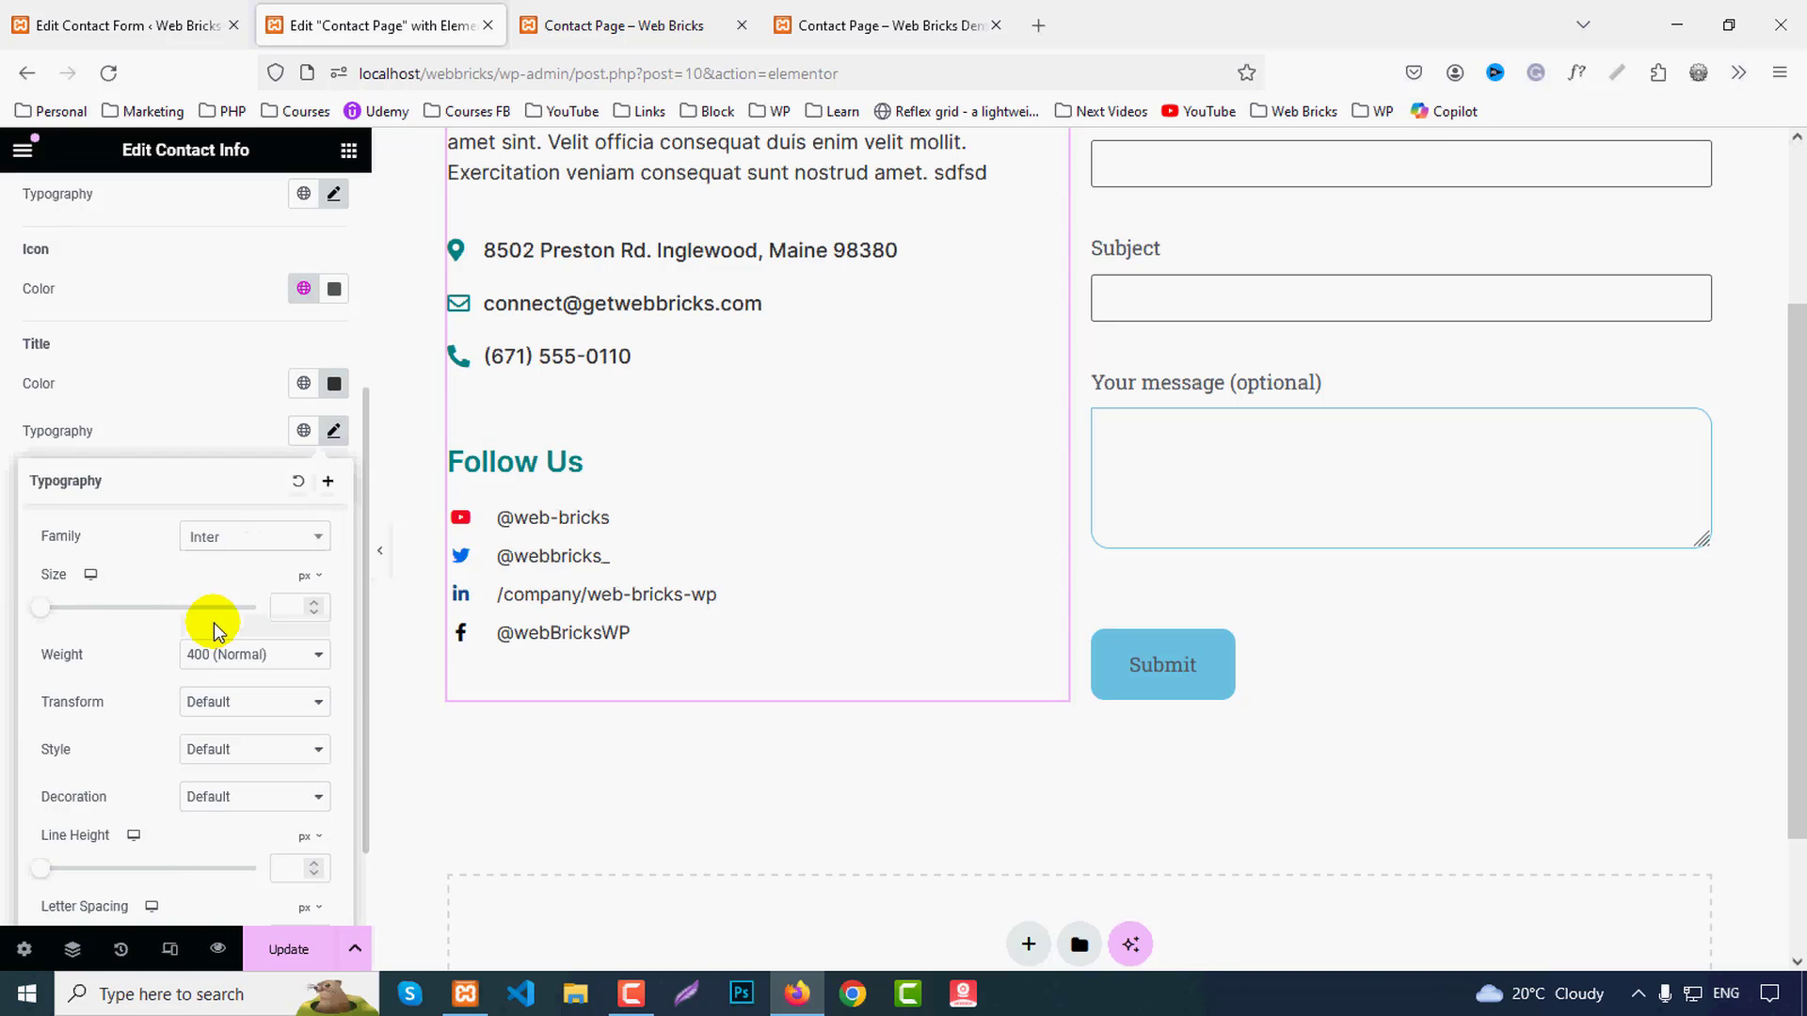
click(213, 659)
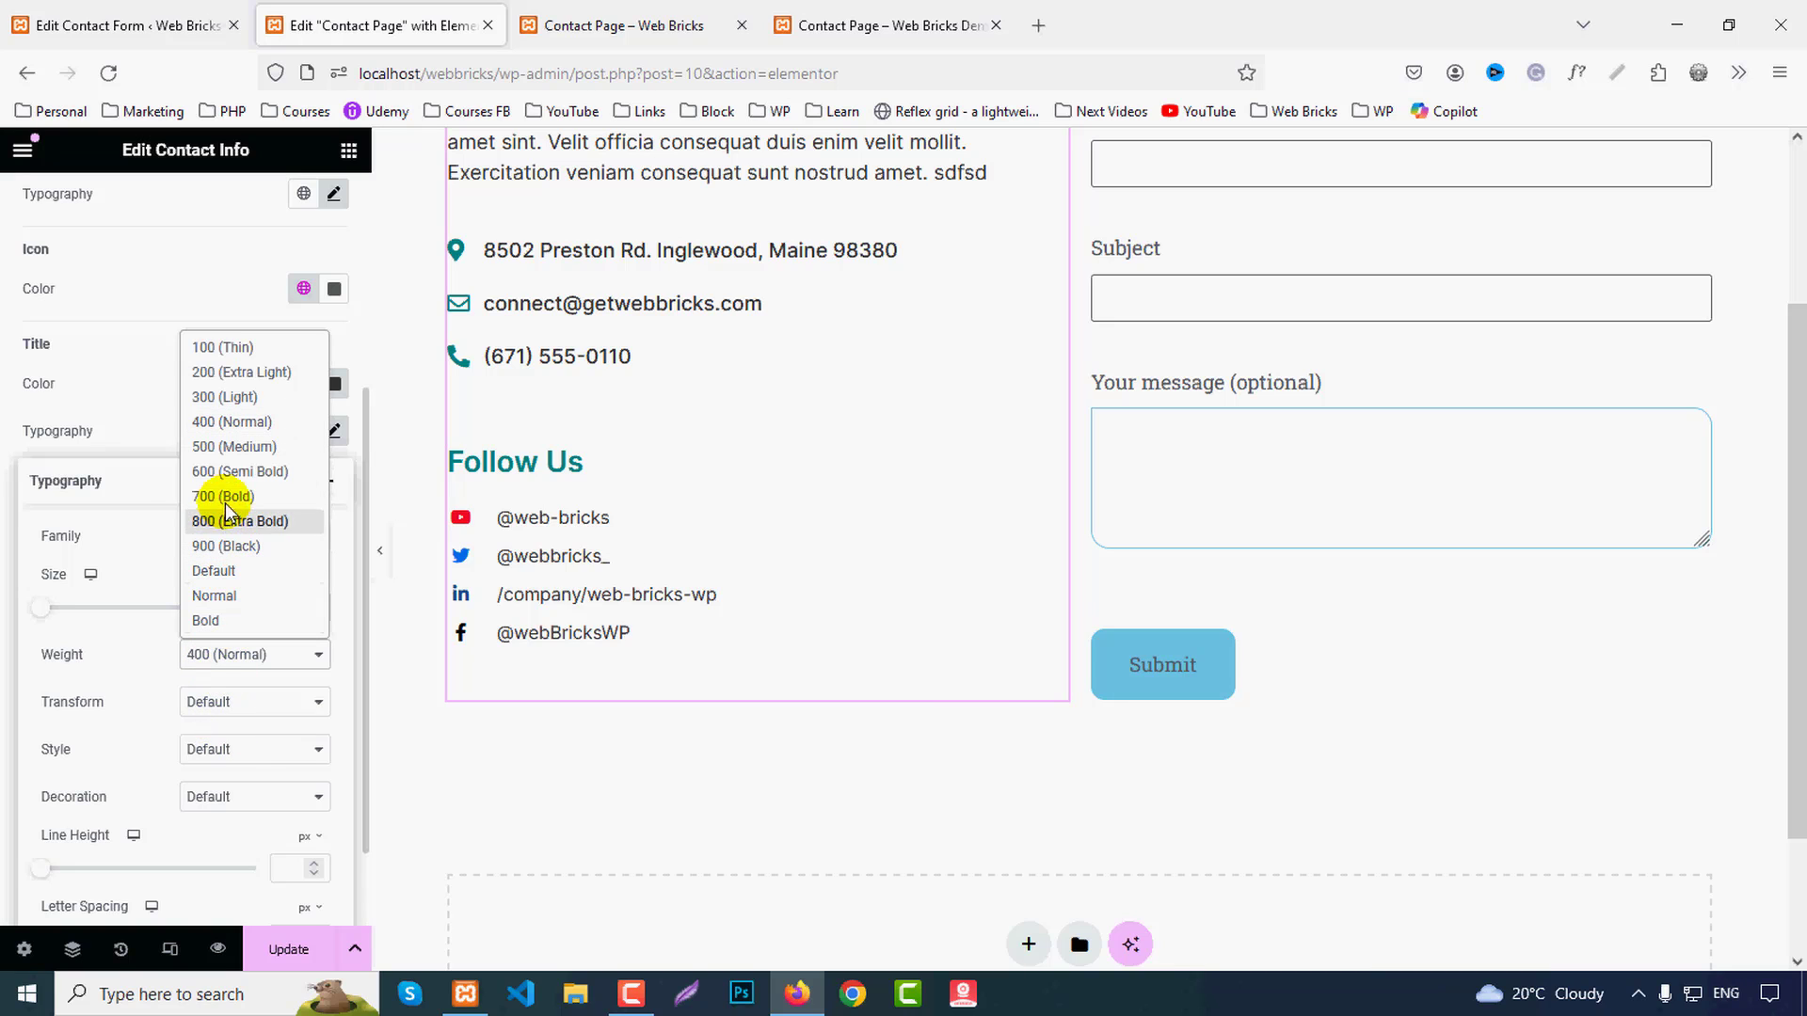
click(223, 450)
scroll(868, 533, up, 3)
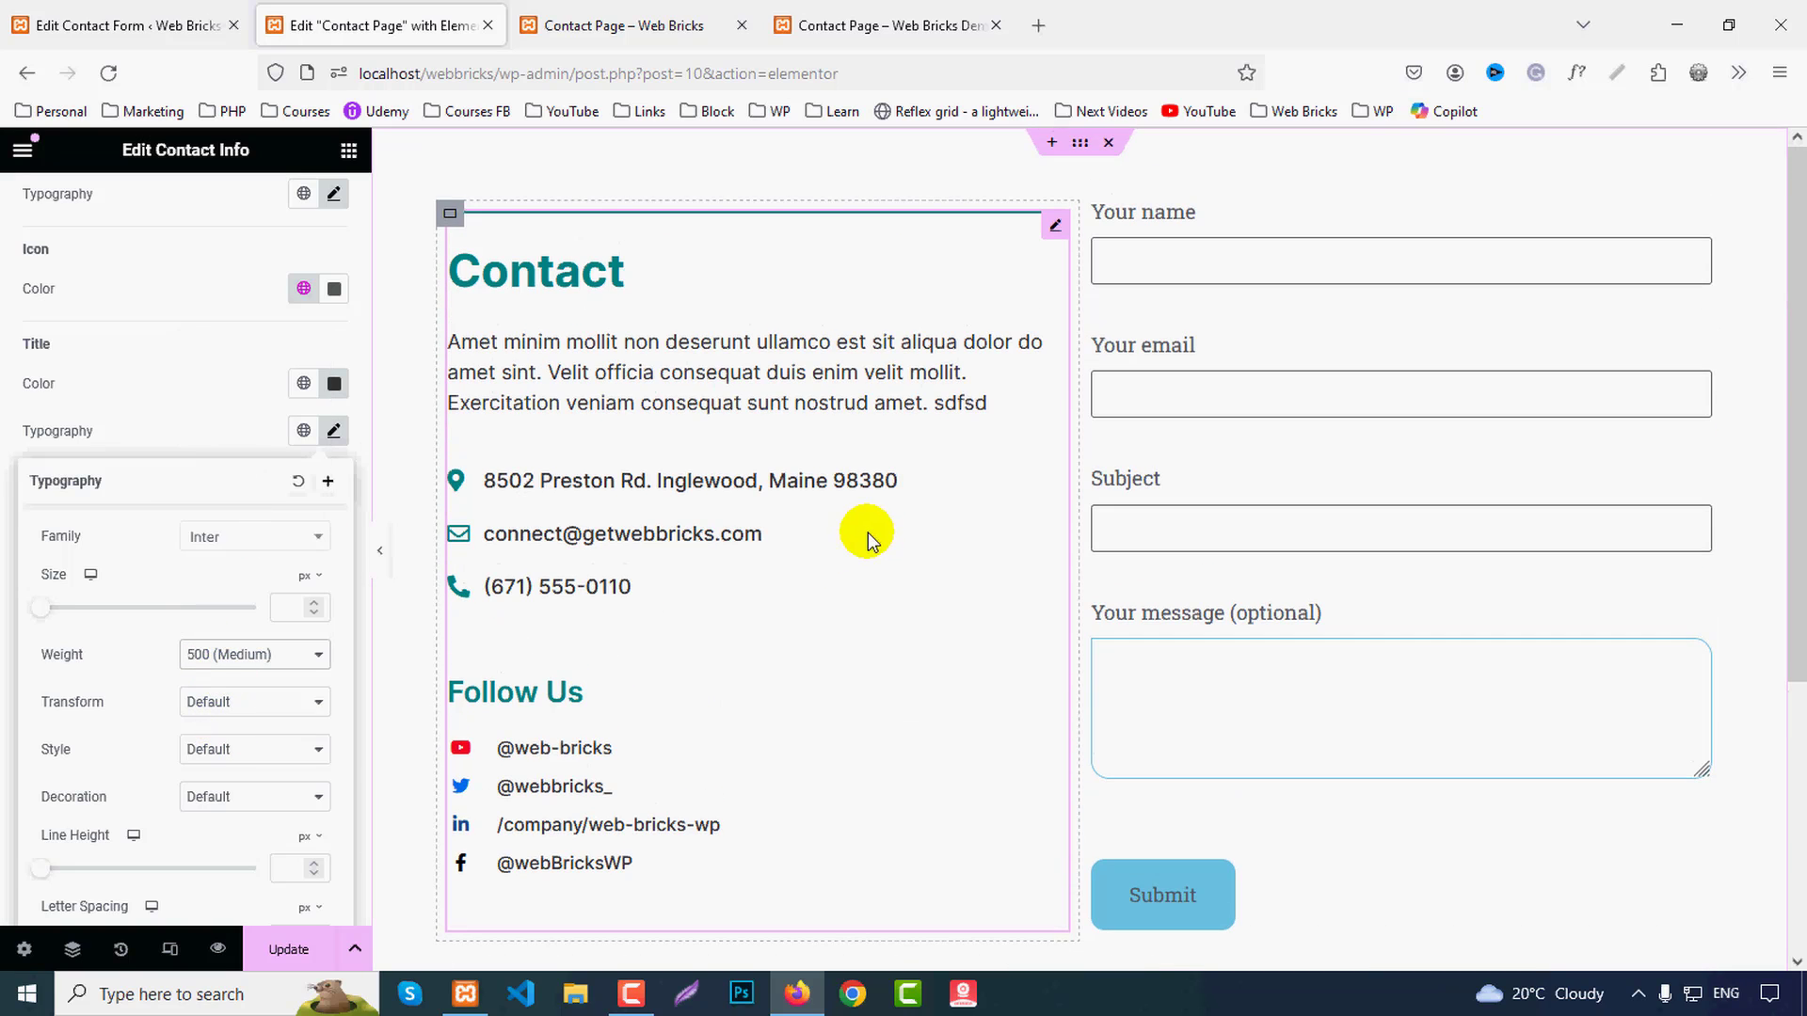
Step: Update the page, scroll through the preview tab, then return to the Elementor editor
click(298, 962)
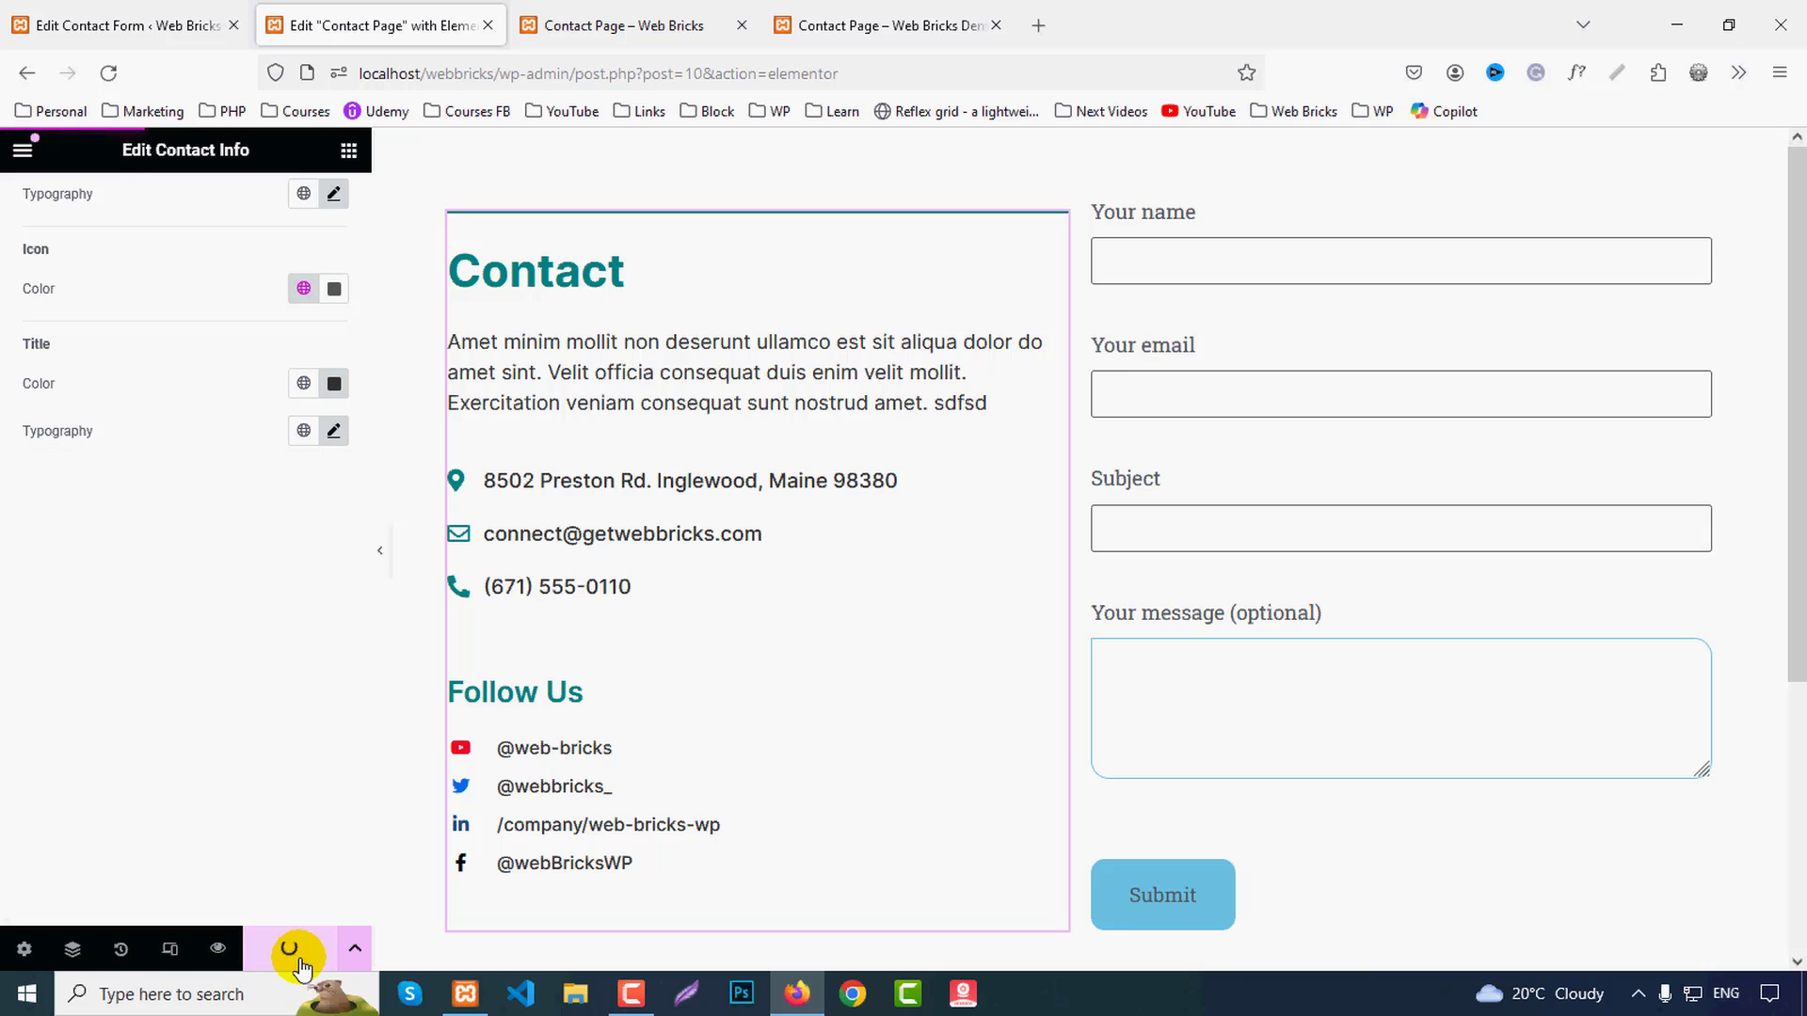
click(673, 11)
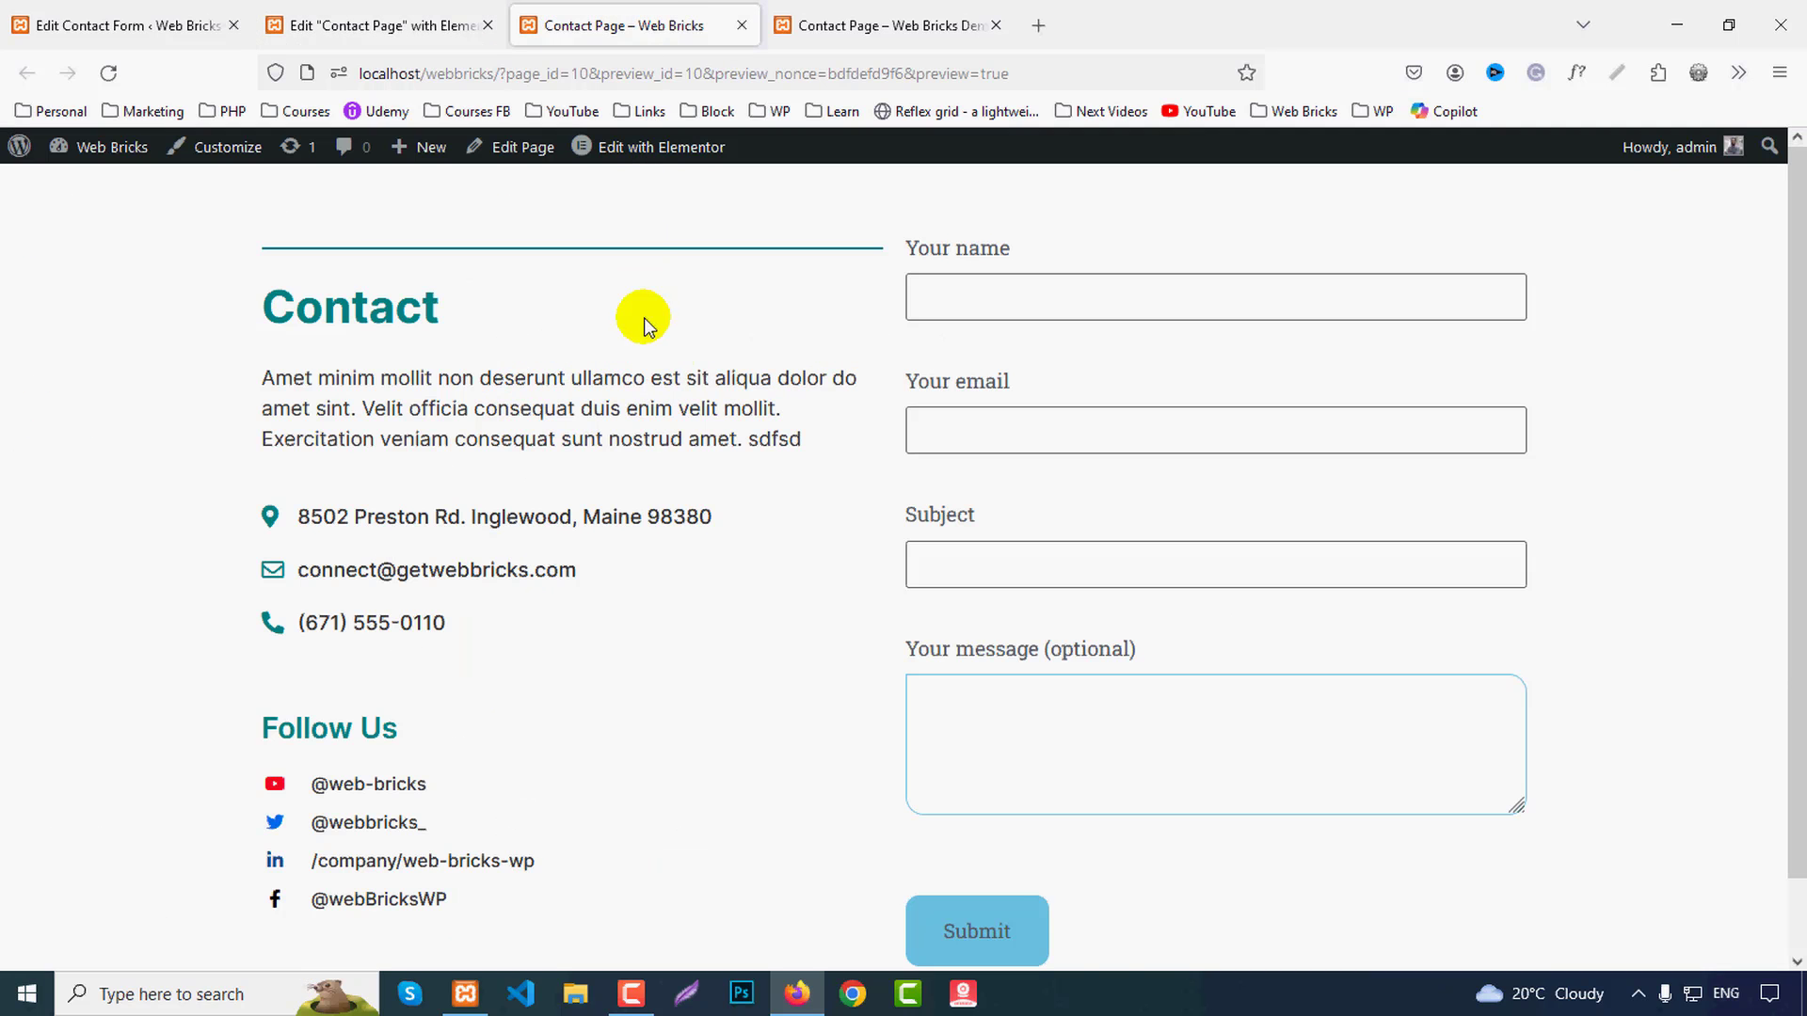
scroll(706, 414, down, 1)
scroll(704, 421, up, 1)
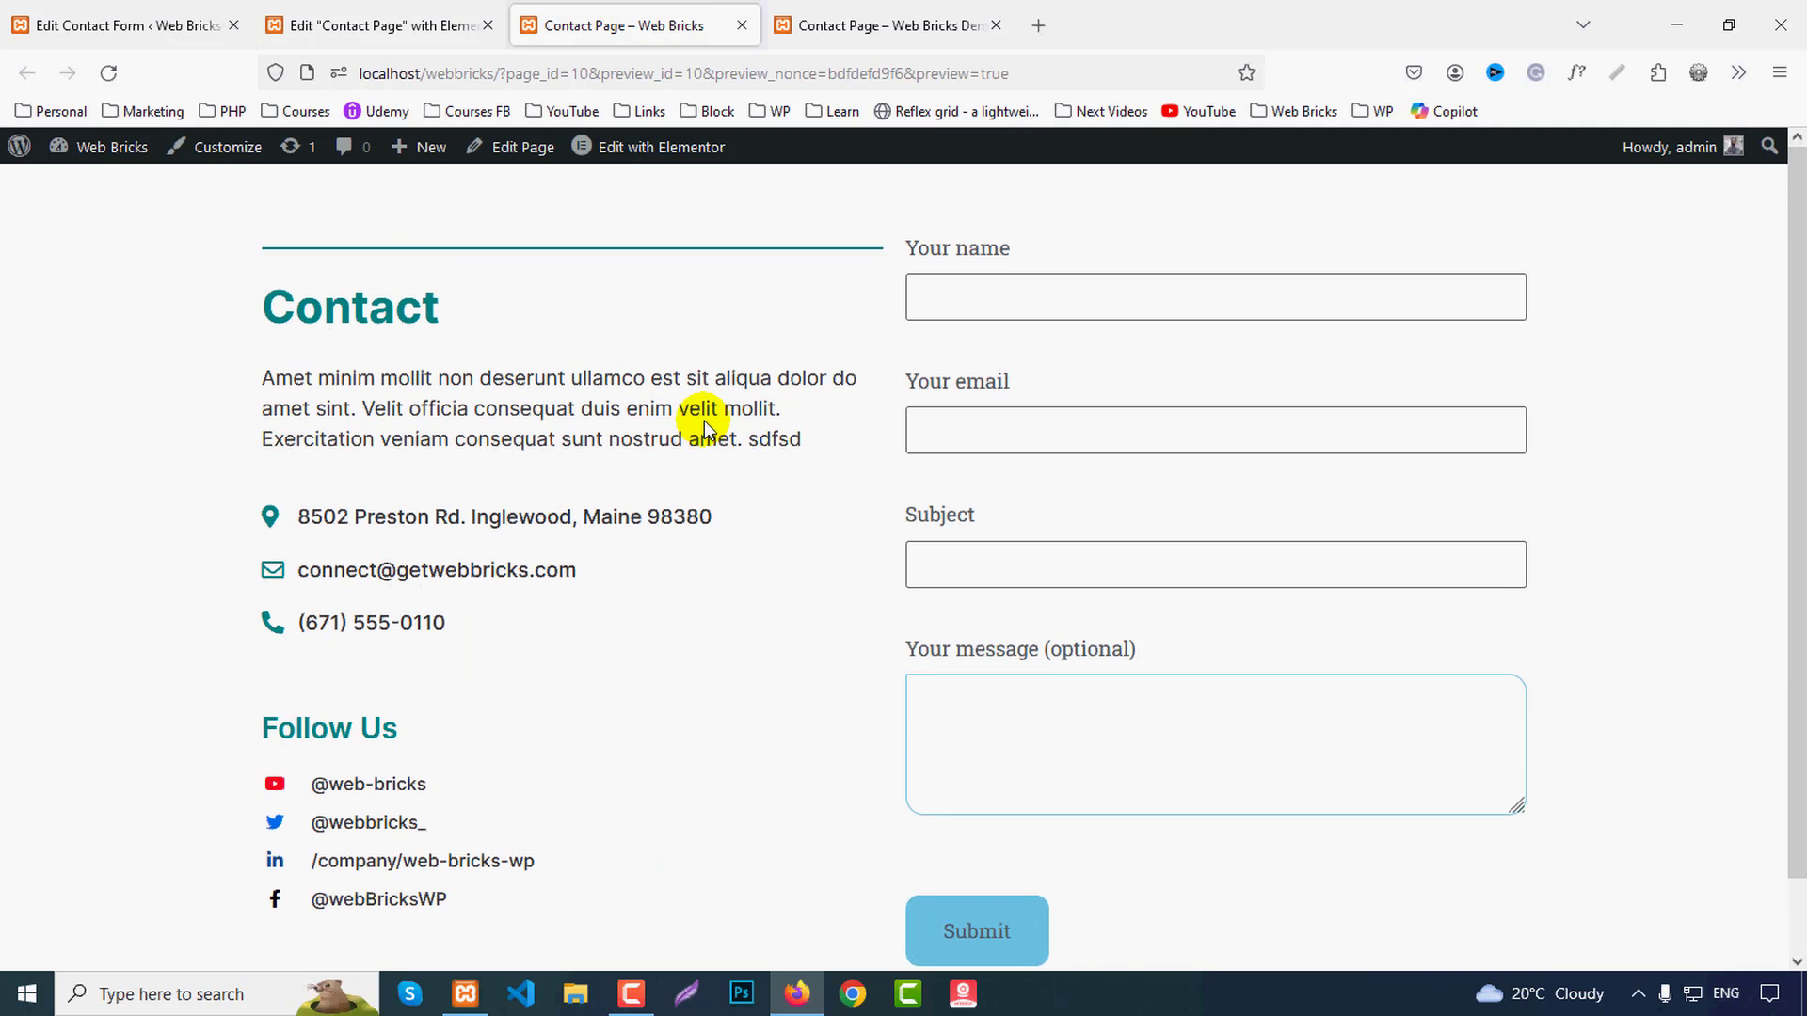
click(390, 19)
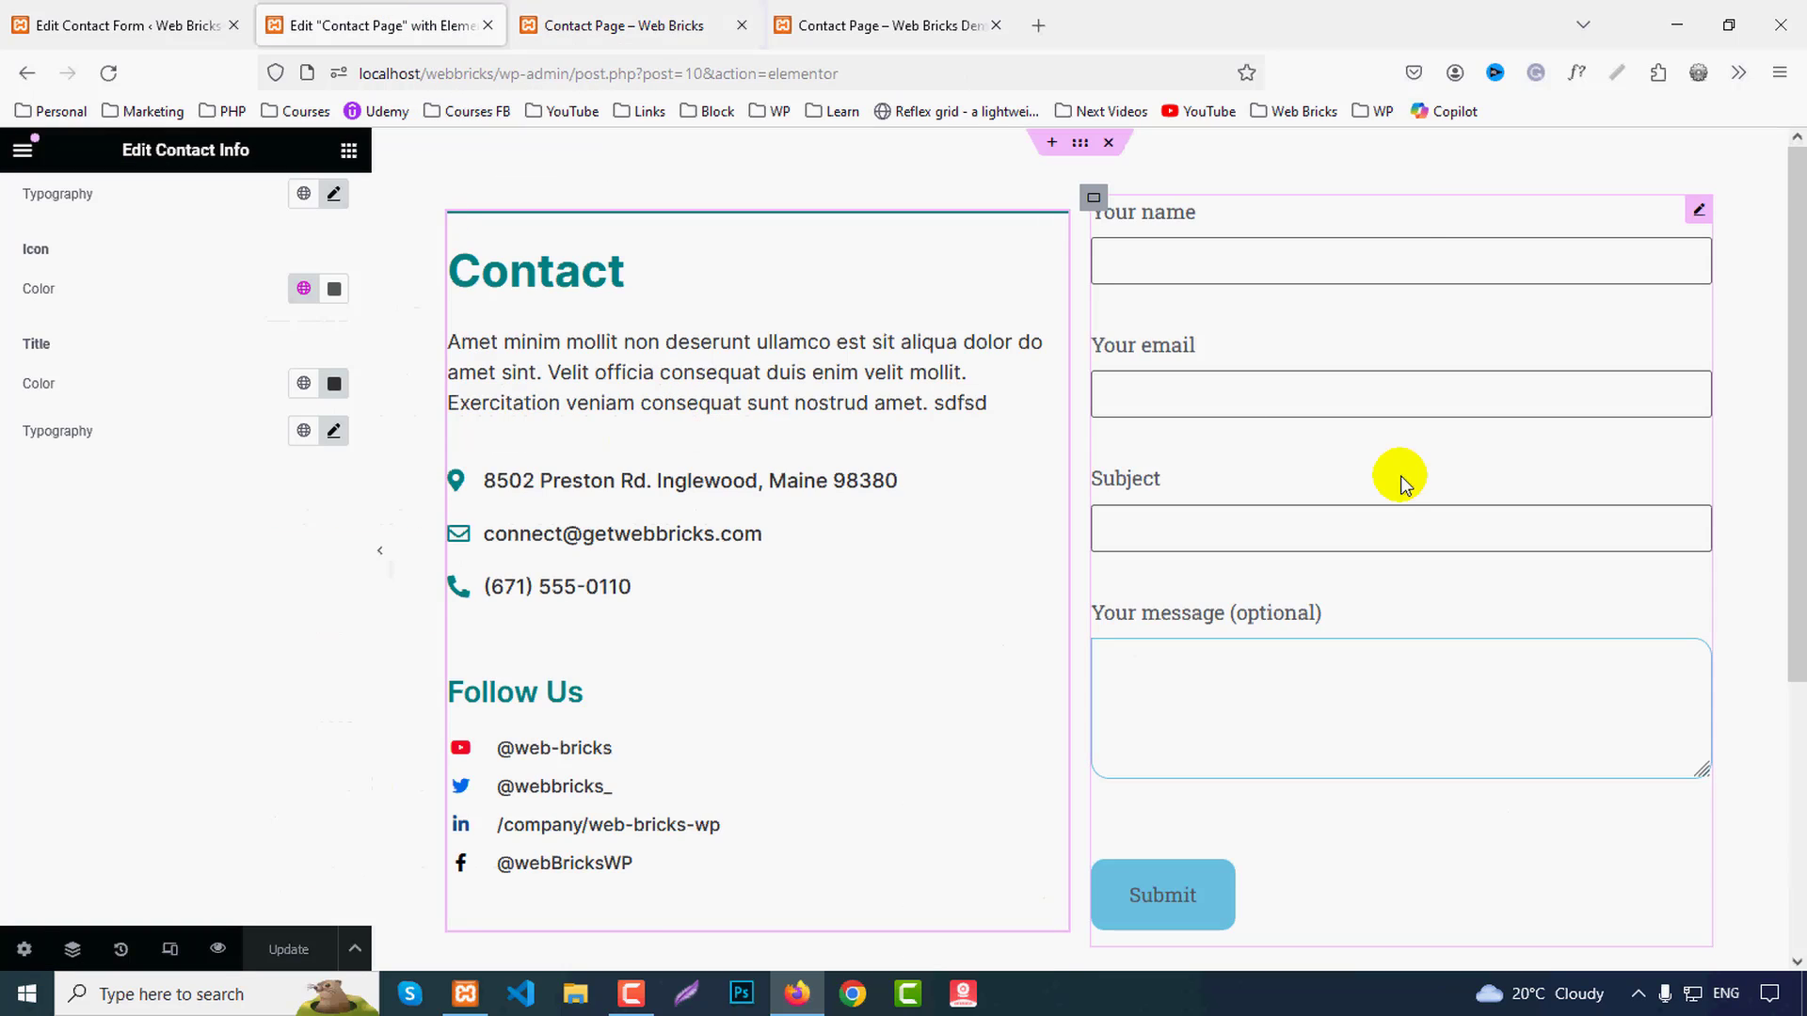
Step: On the Contact Form 7 widget, try Center and Right label alignment, then restore Left
click(1410, 343)
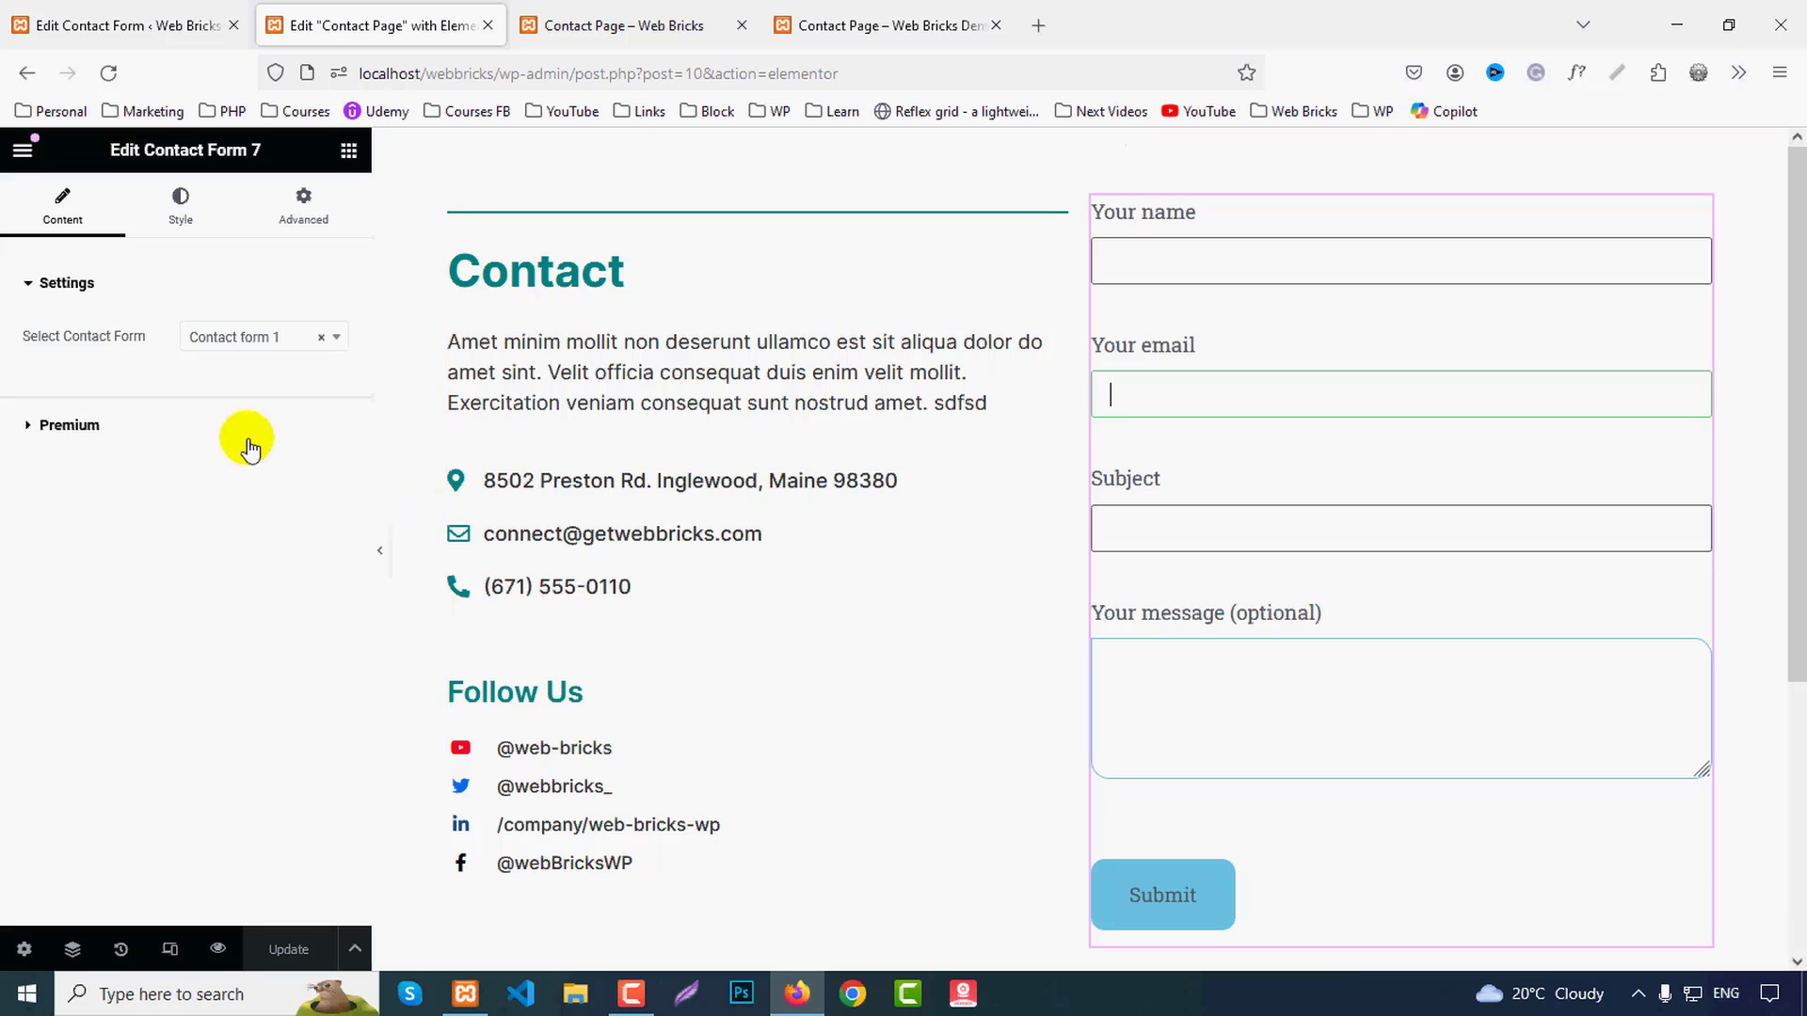
click(202, 198)
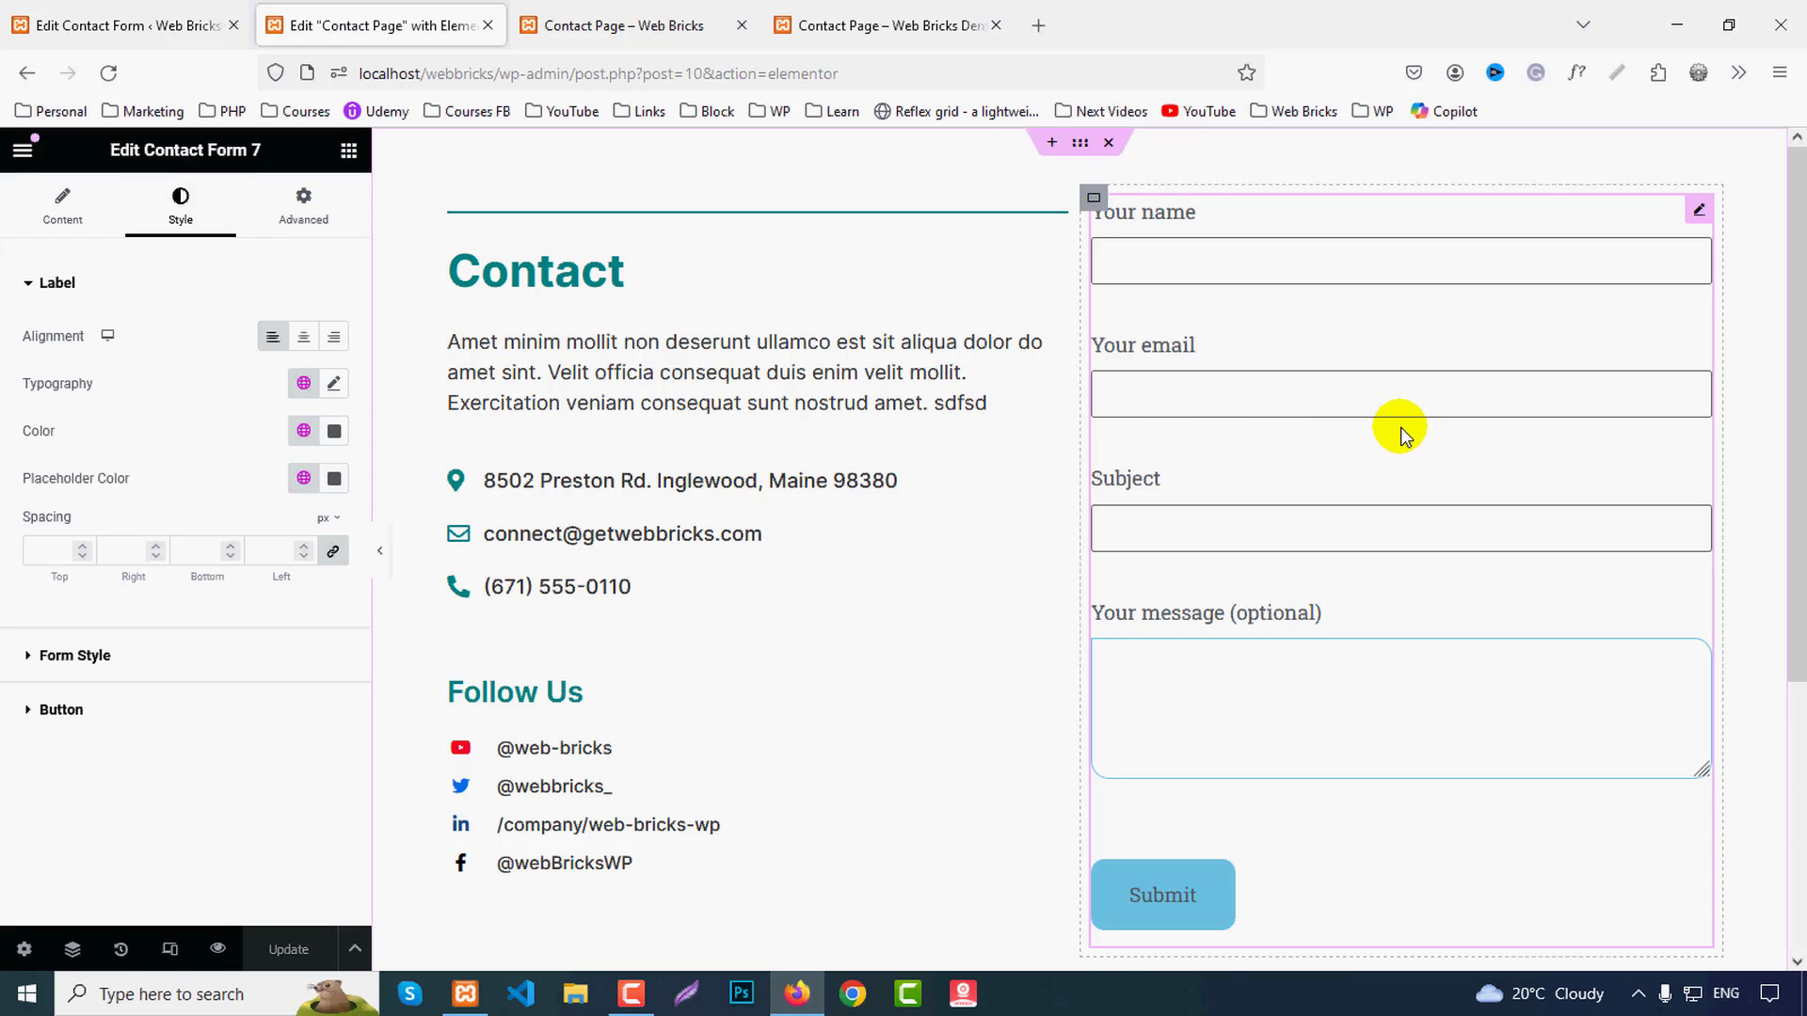
click(303, 339)
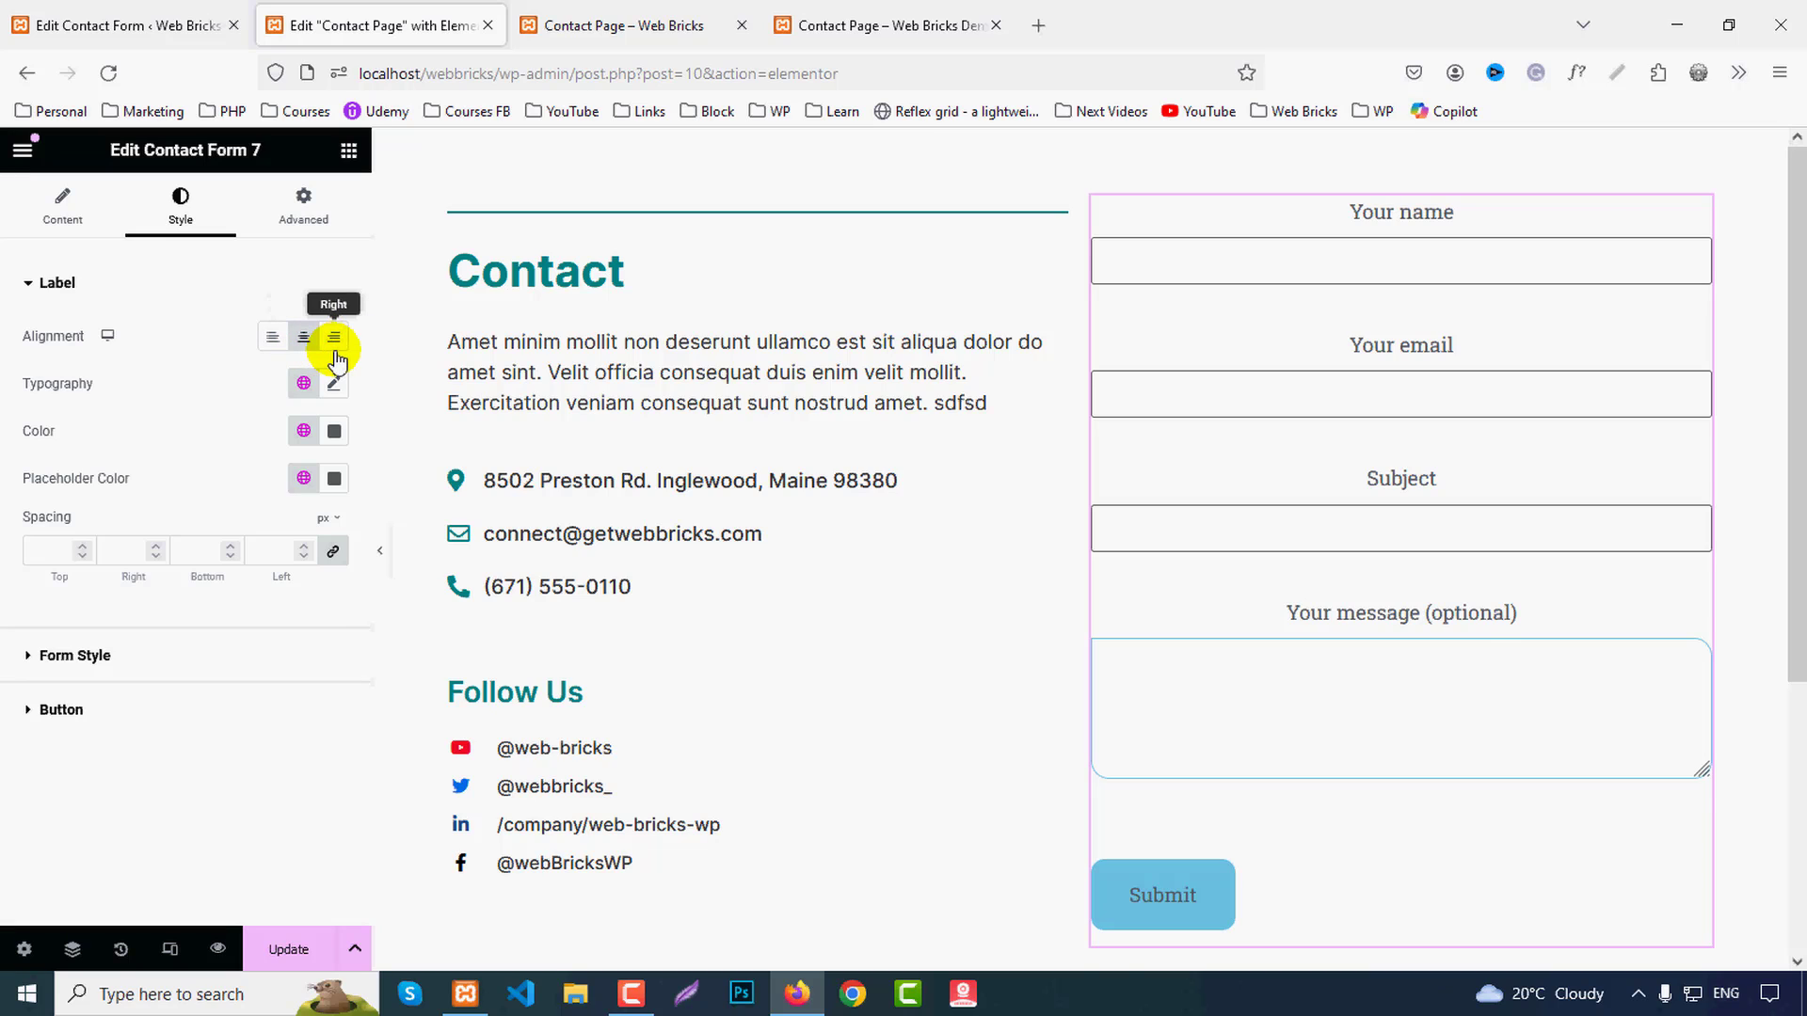
click(334, 337)
click(278, 338)
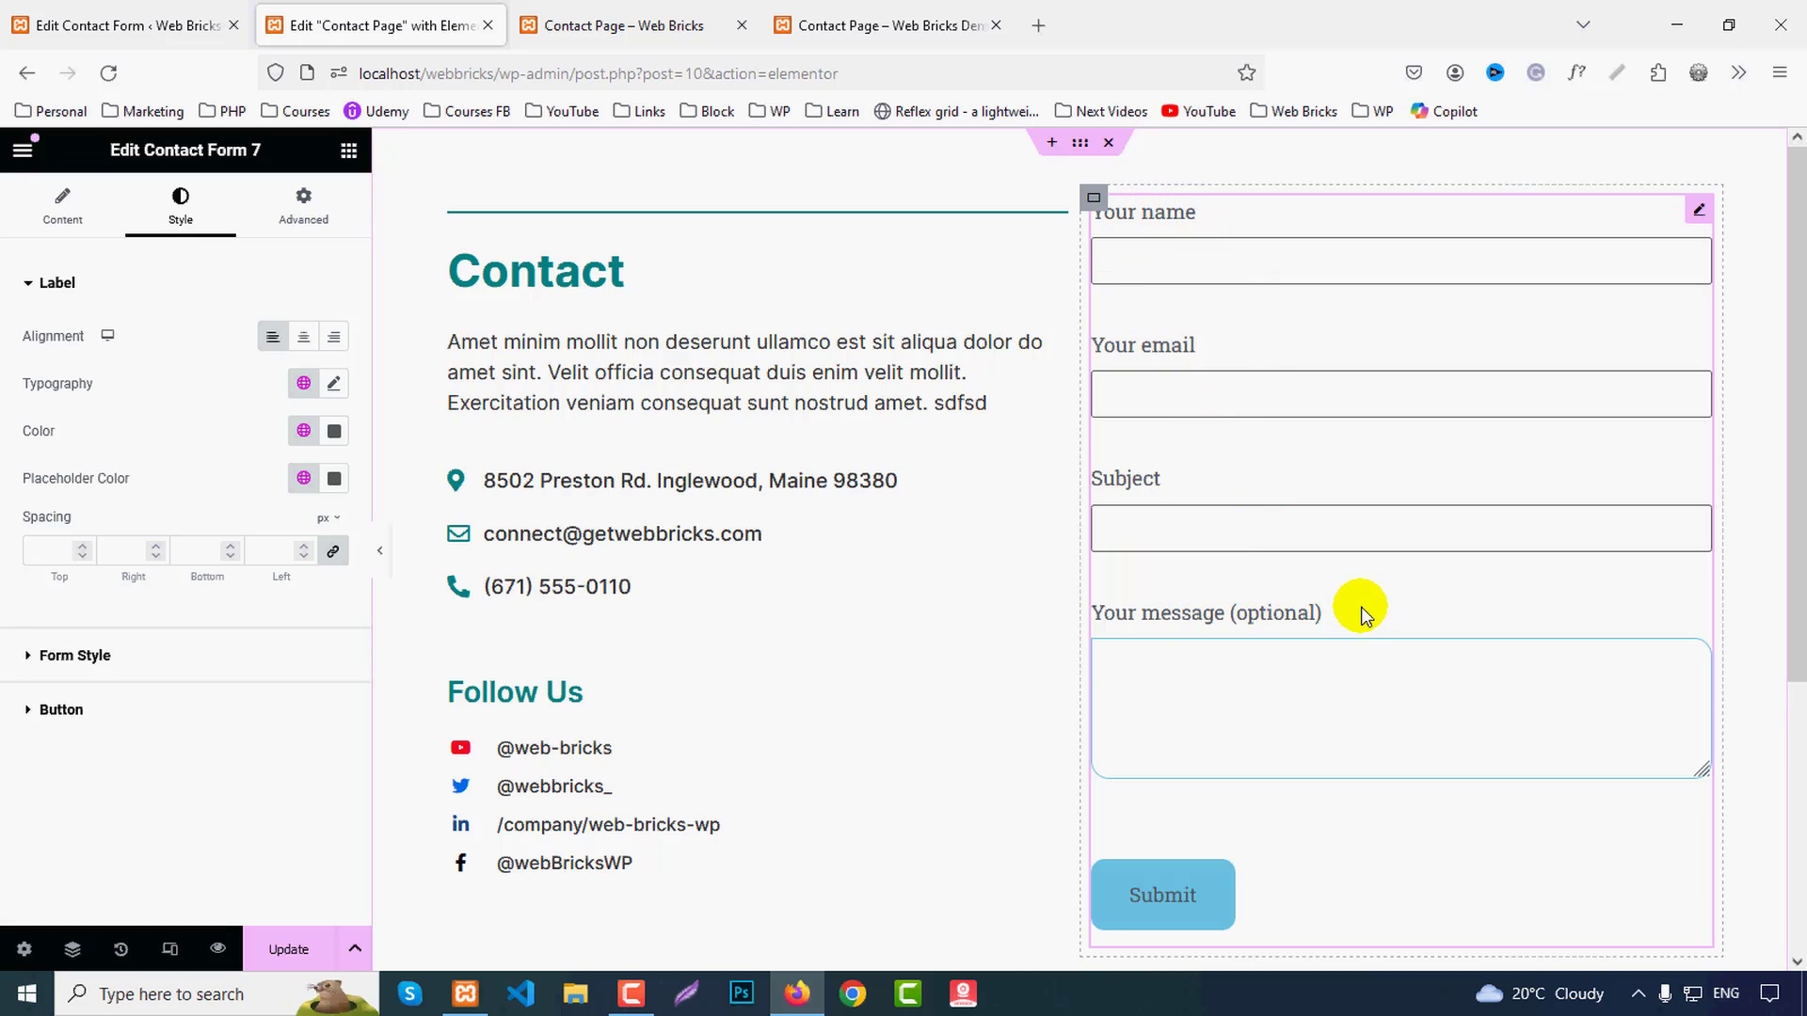
Step: Set the form label font family to Inter
click(333, 383)
click(250, 490)
text(inter)
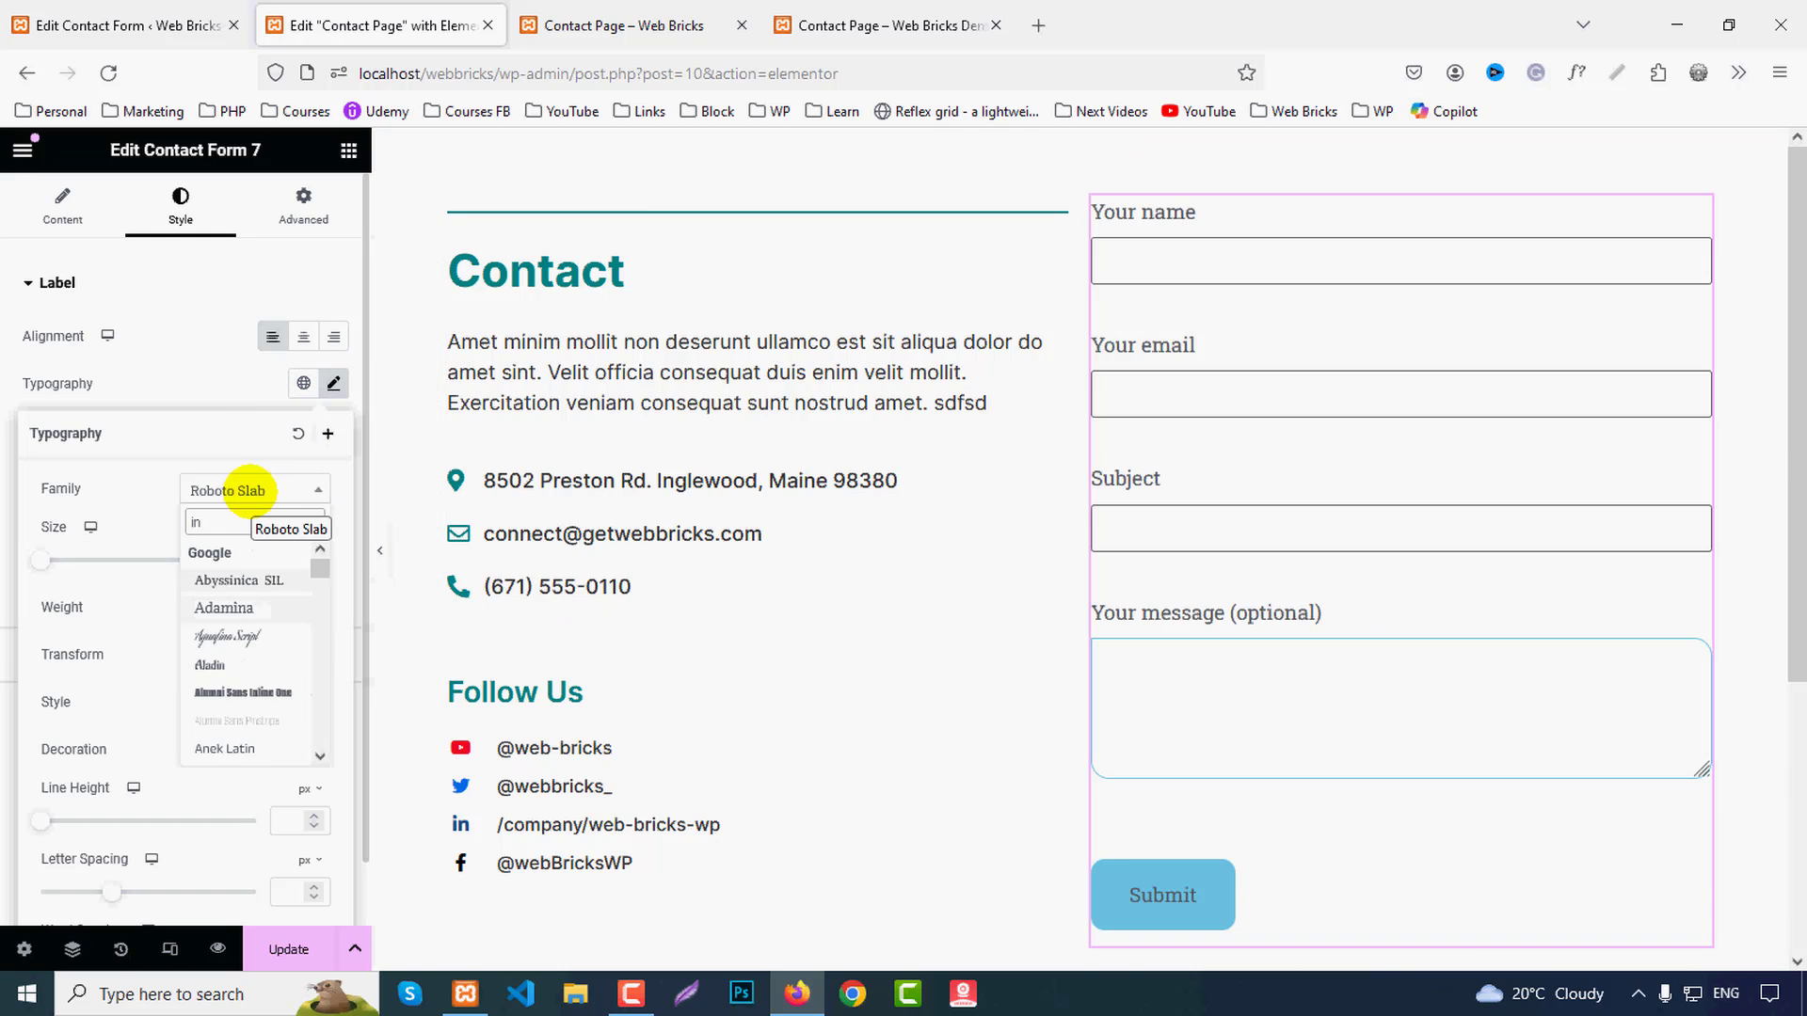
click(232, 583)
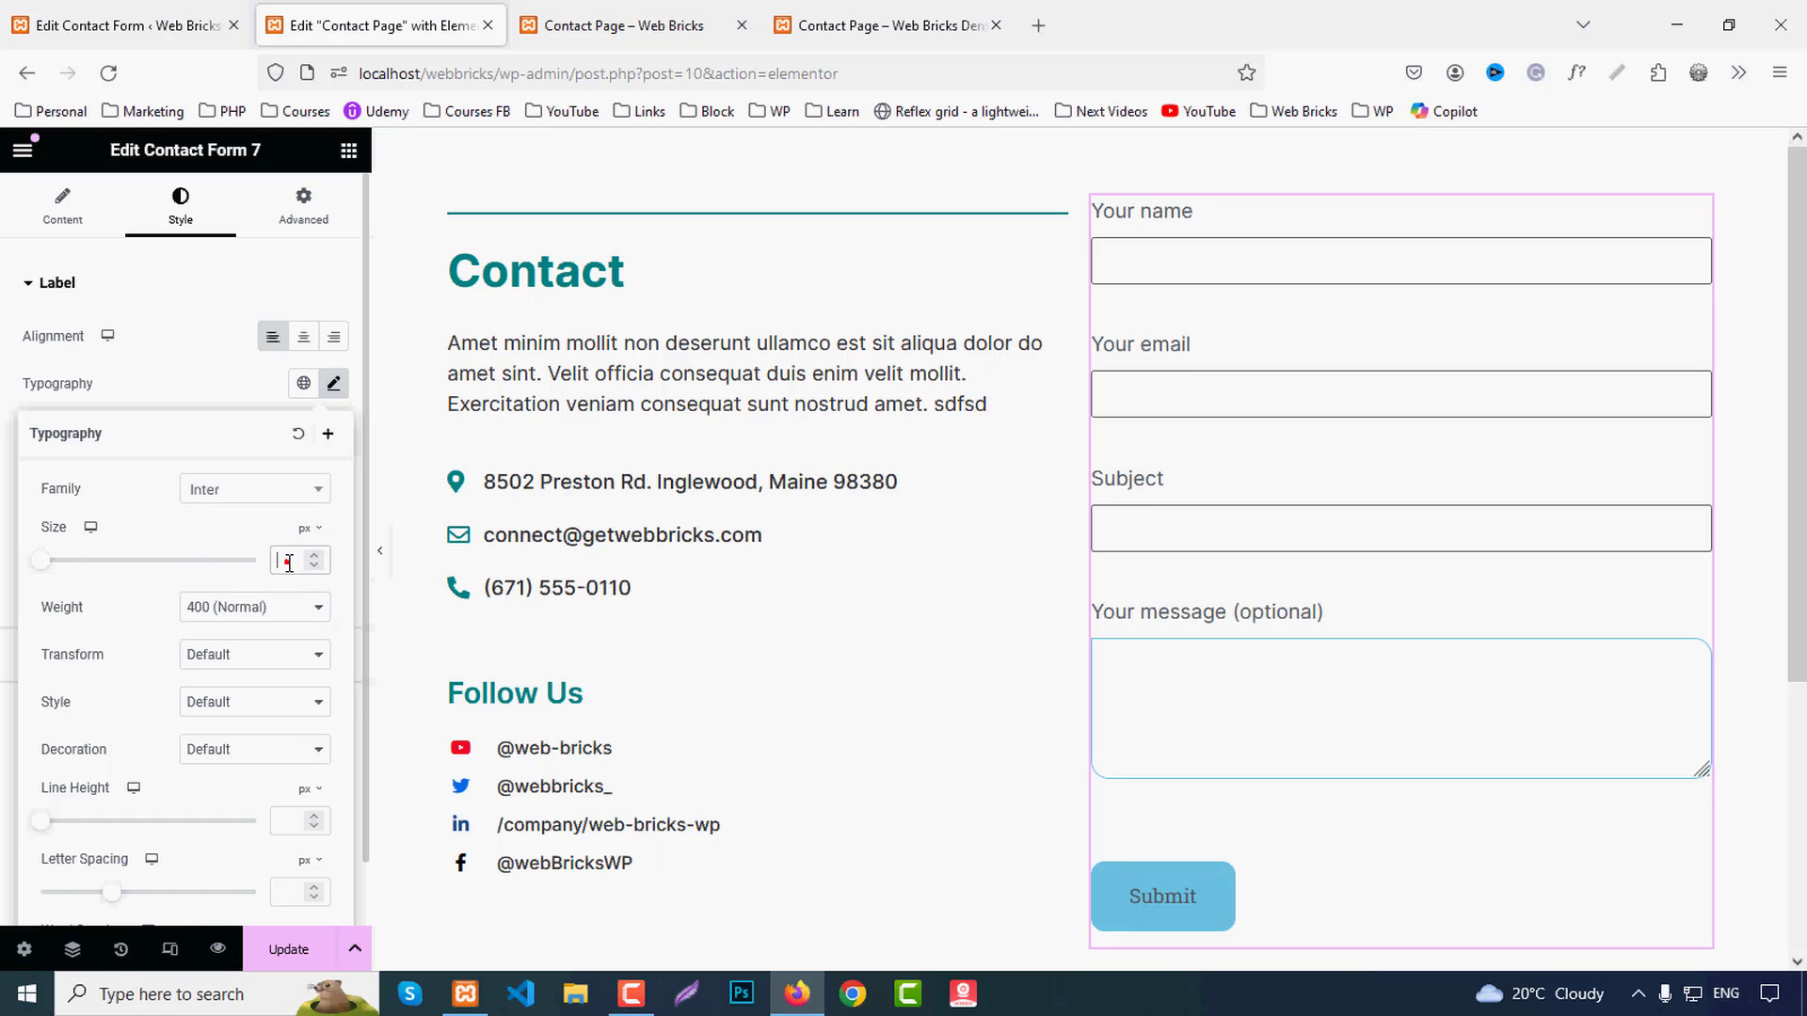
Step: Make the labels 18px, 500 (Medium) weight, with Capitalize text transform
click(289, 560)
text(19)
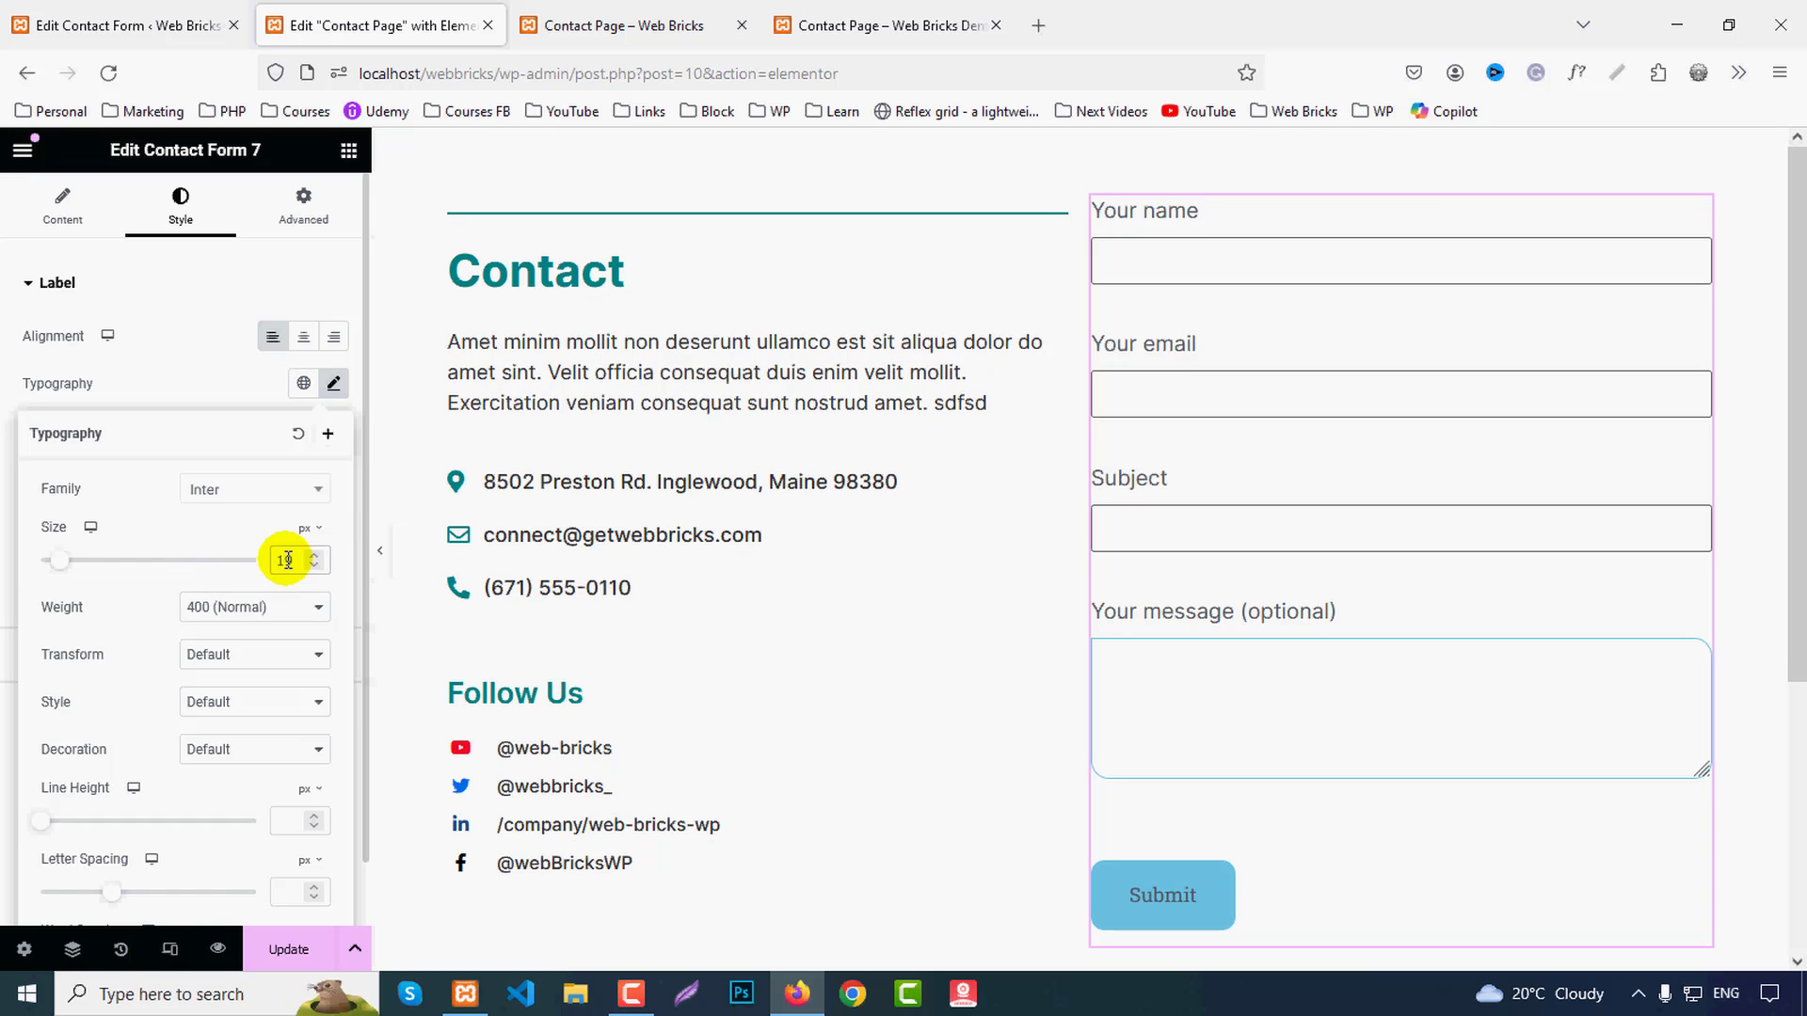
key(Up)
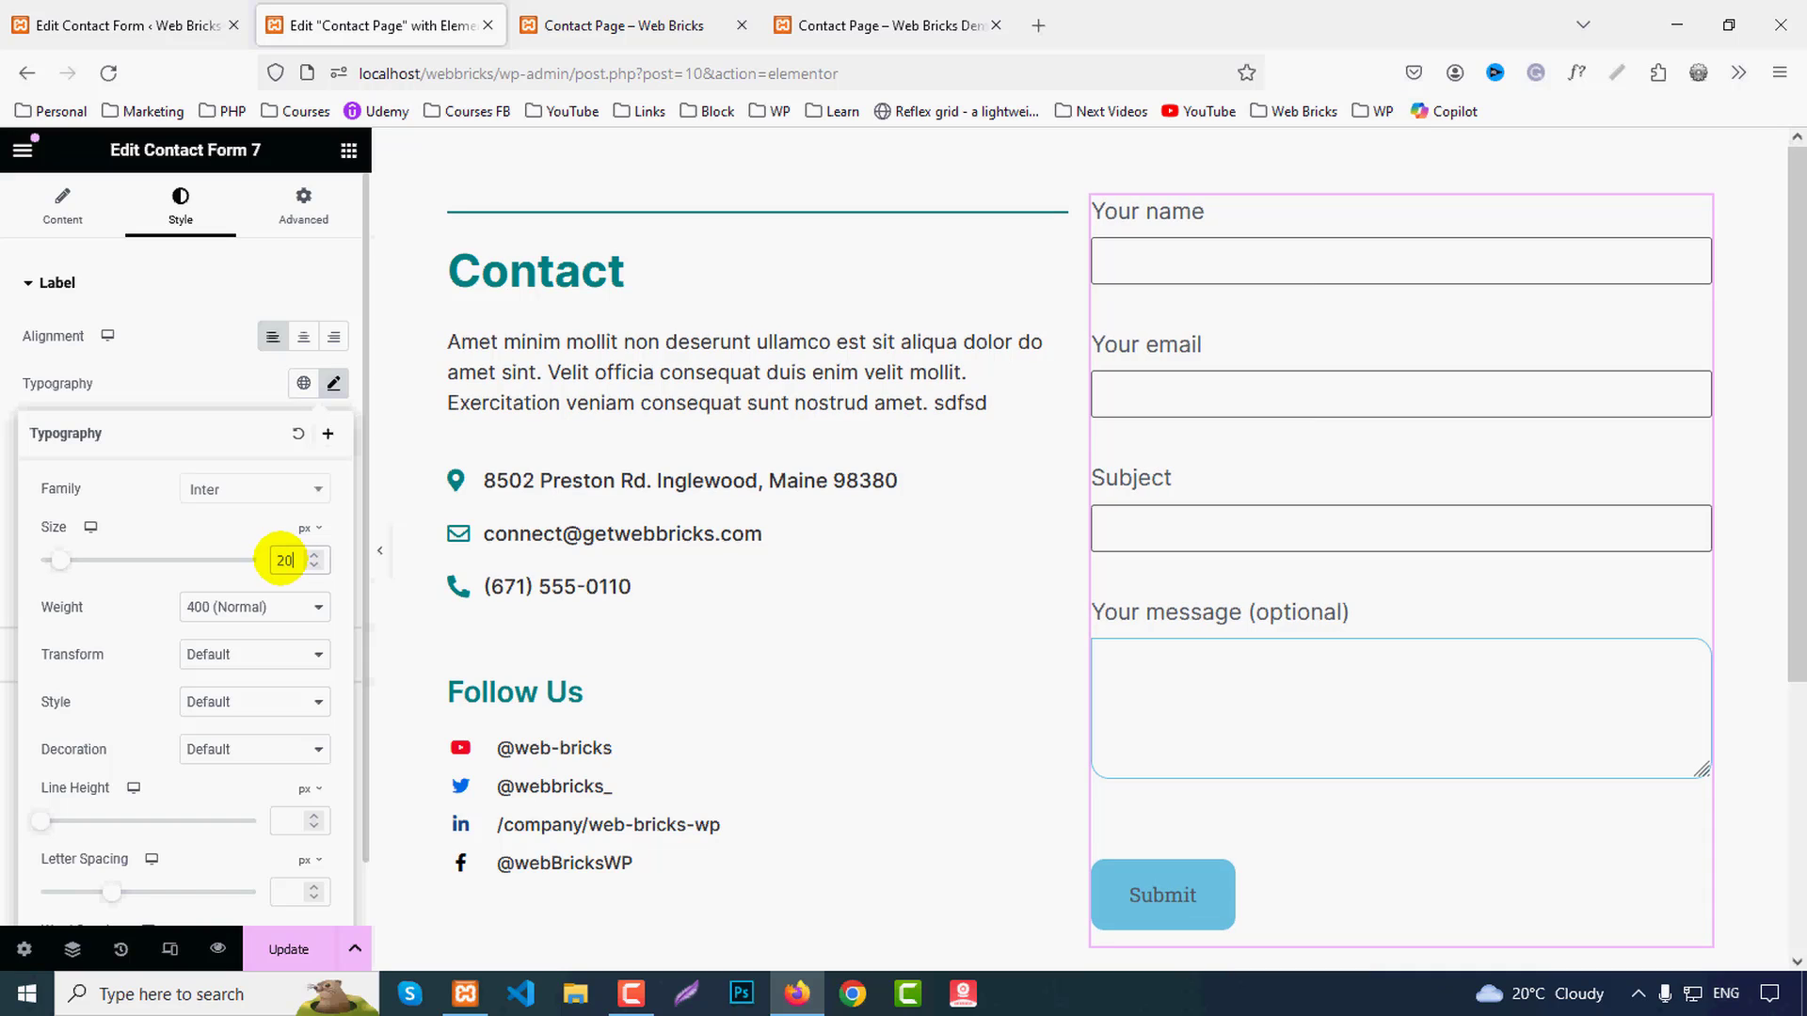
key(Down)
key(Down)
click(230, 606)
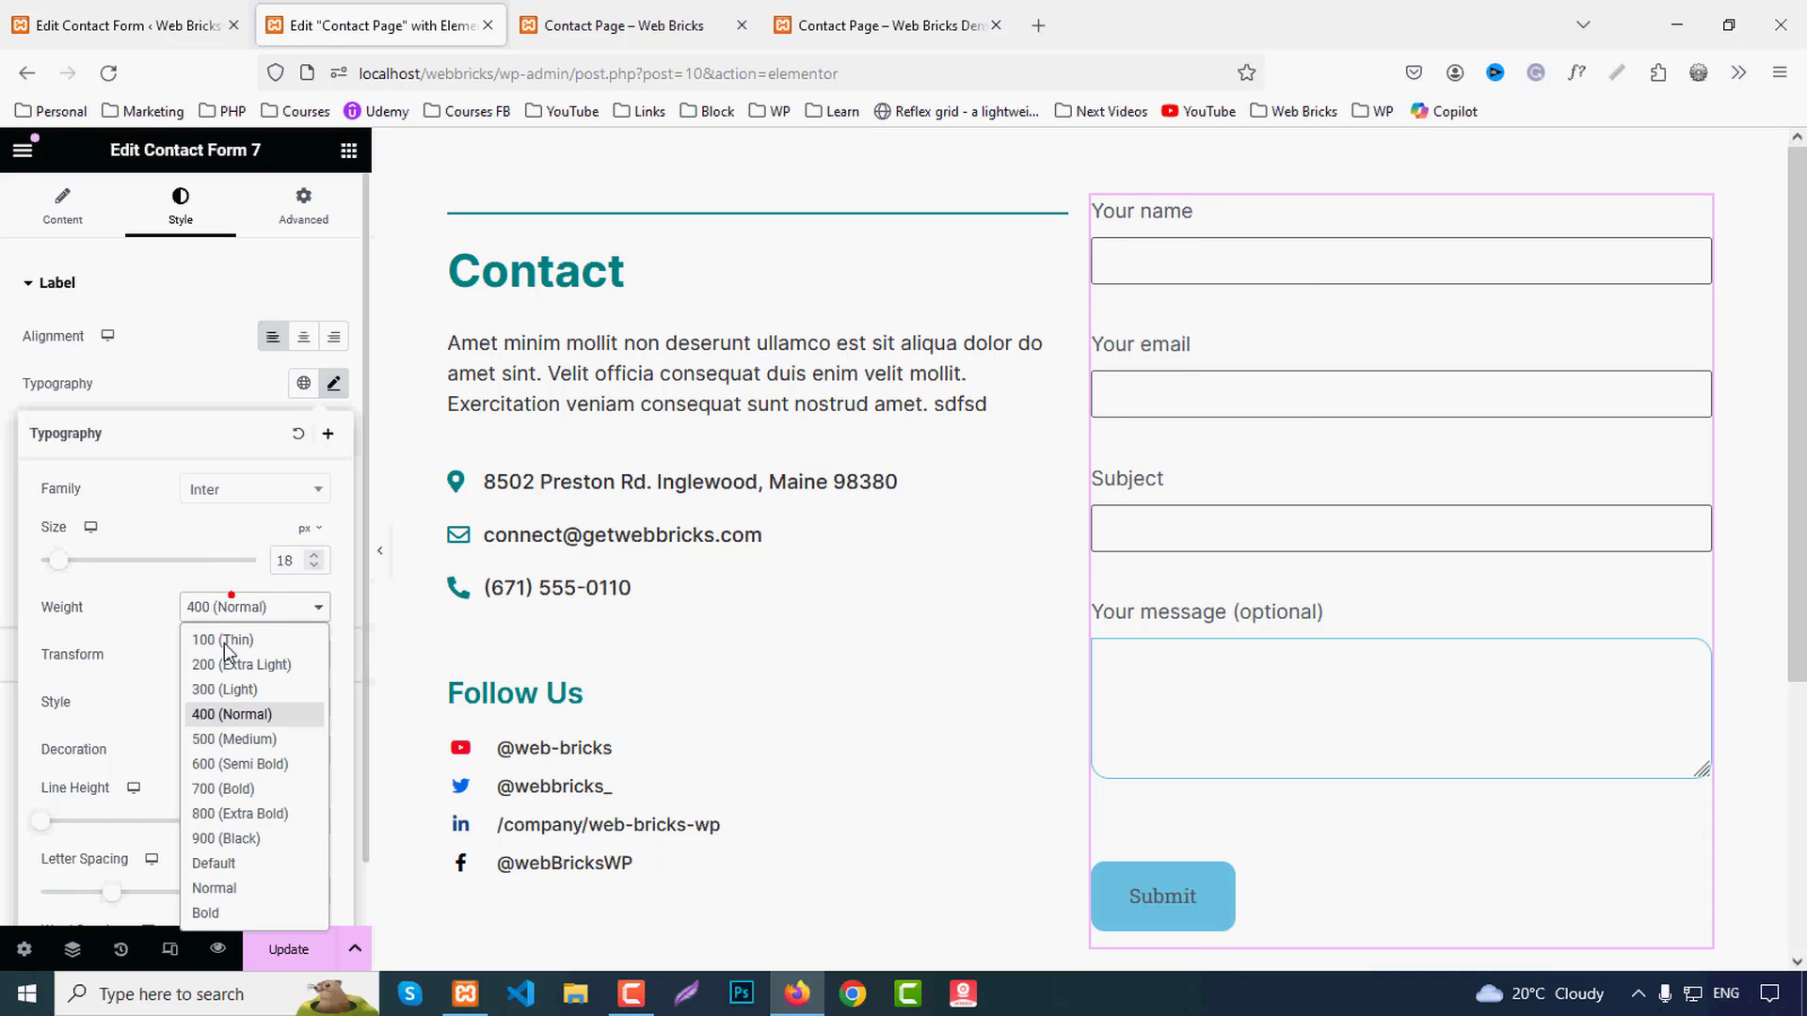
click(228, 741)
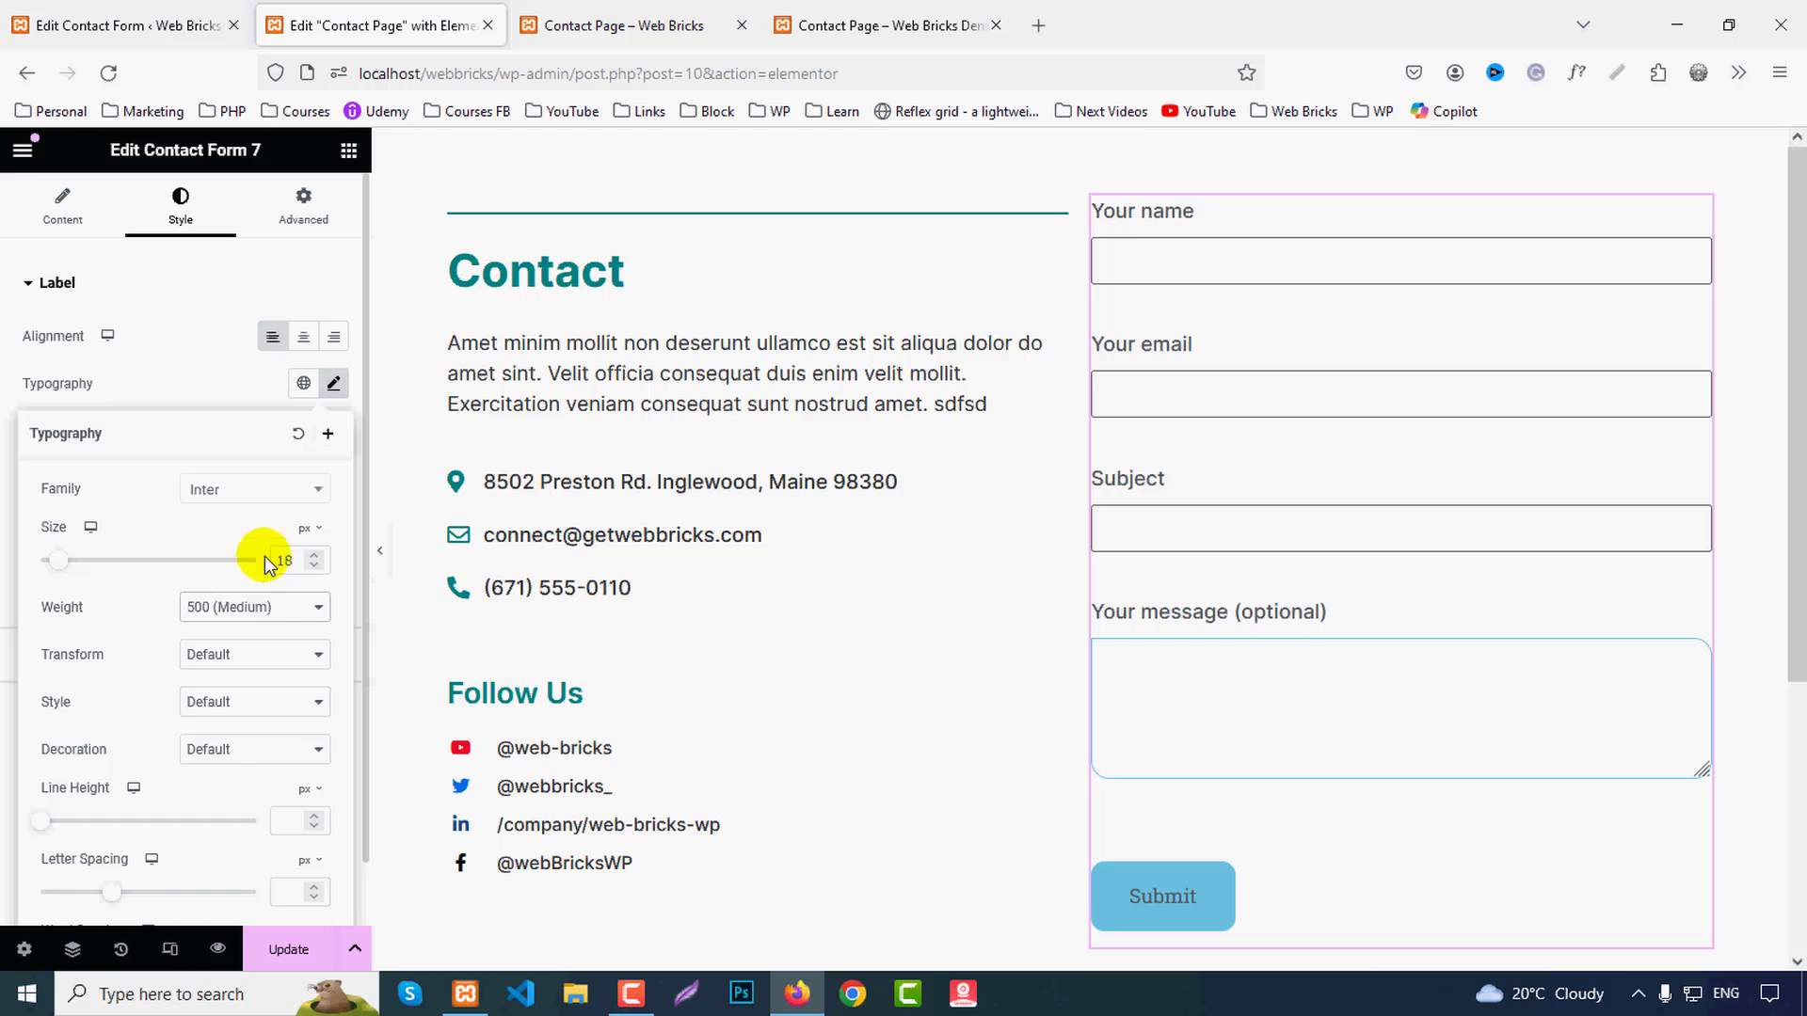
click(232, 659)
click(227, 759)
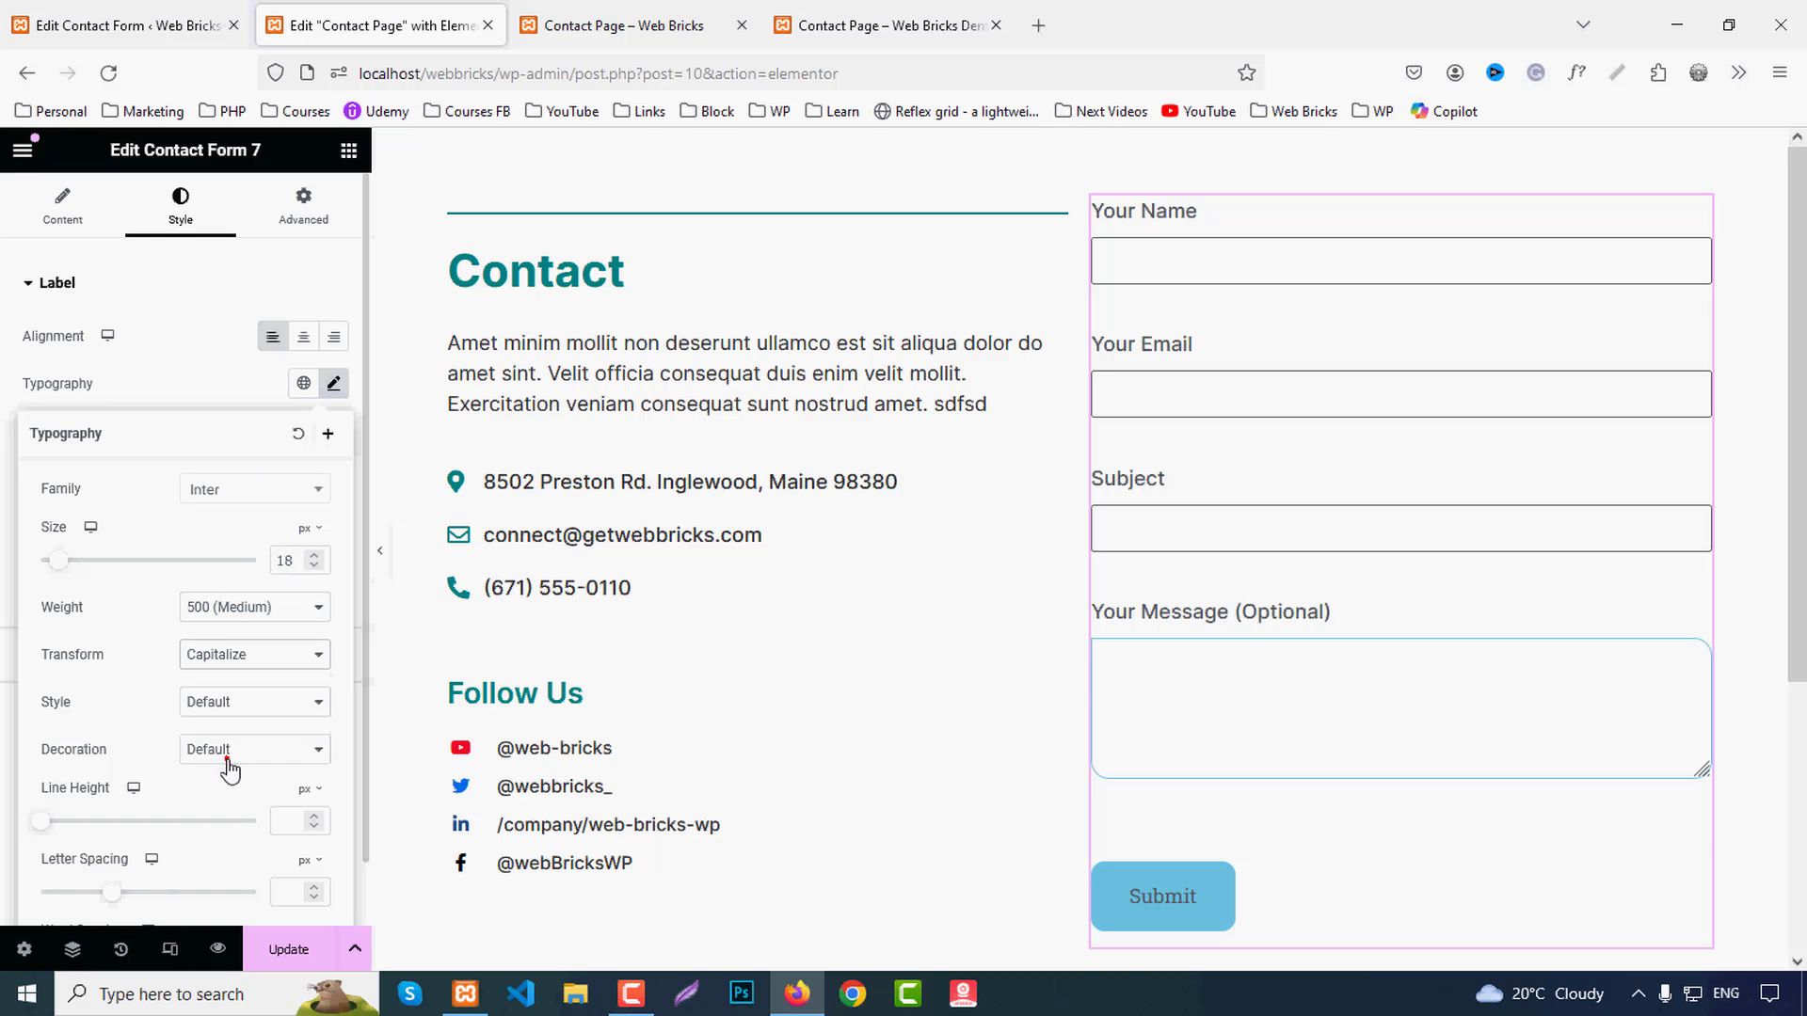
Step: Compare against the live contact page, then set the label colour to #333
click(646, 15)
click(839, 21)
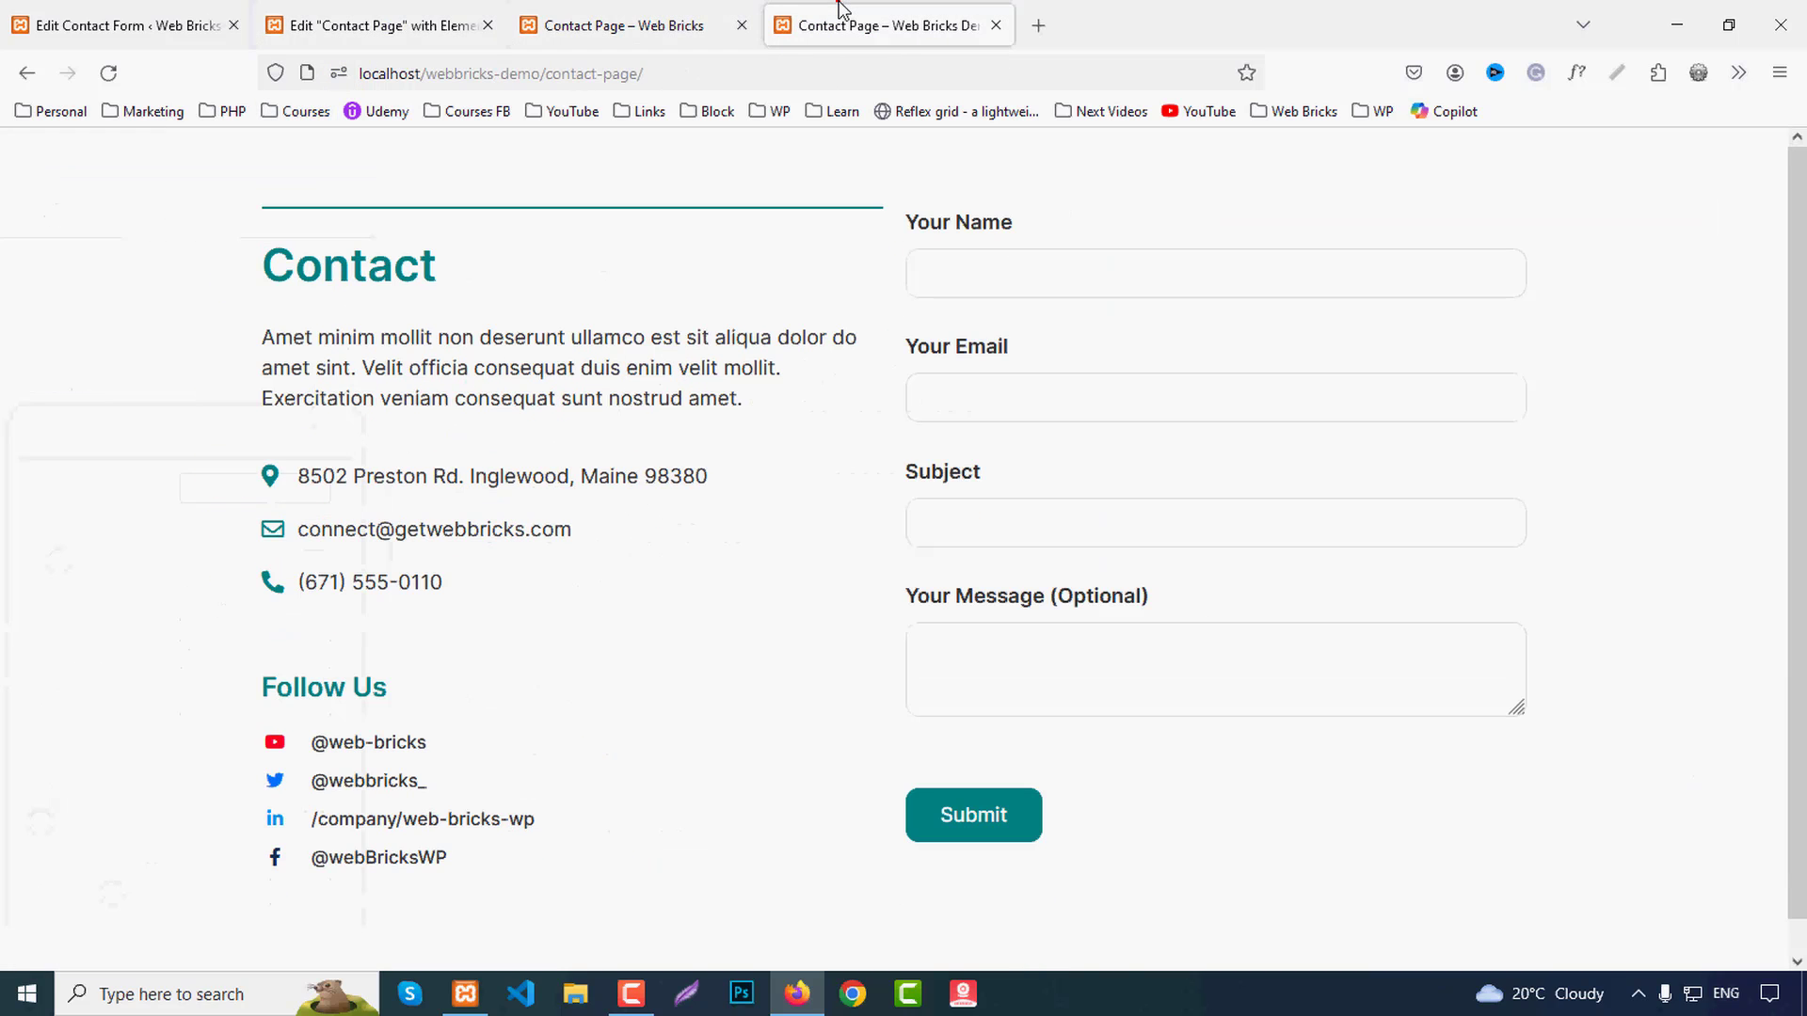
click(376, 21)
click(187, 366)
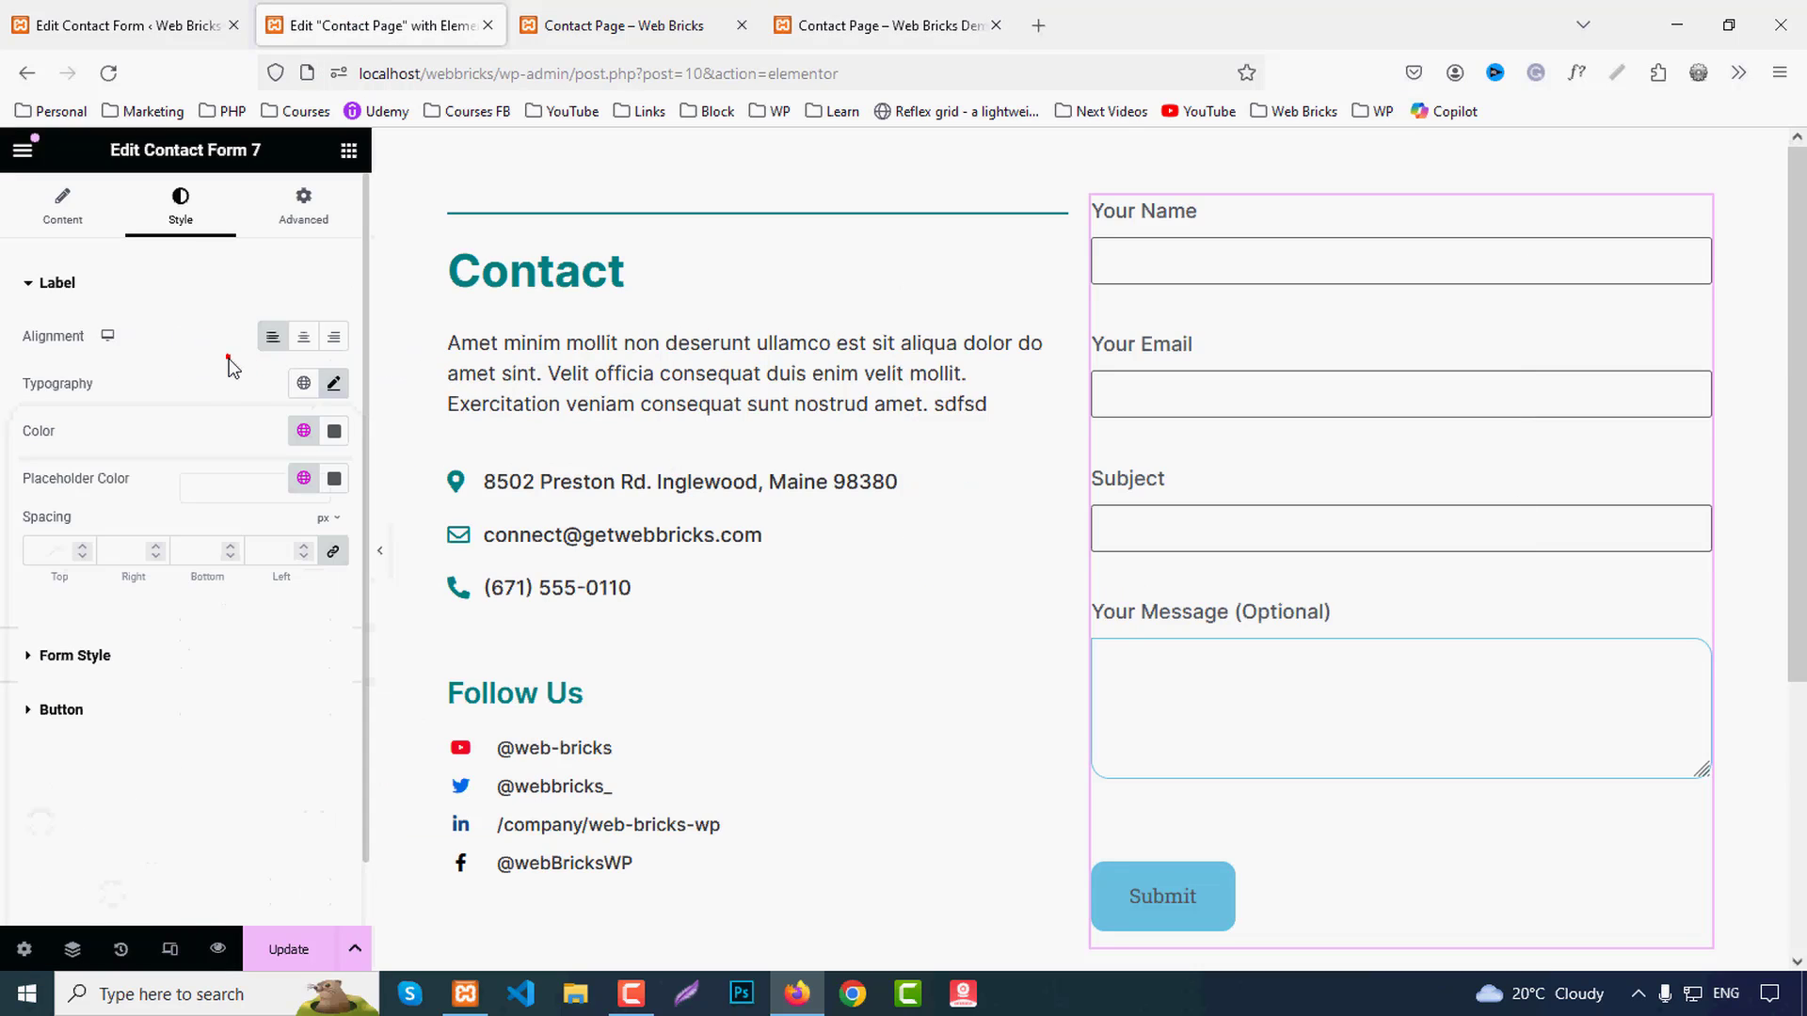
click(333, 432)
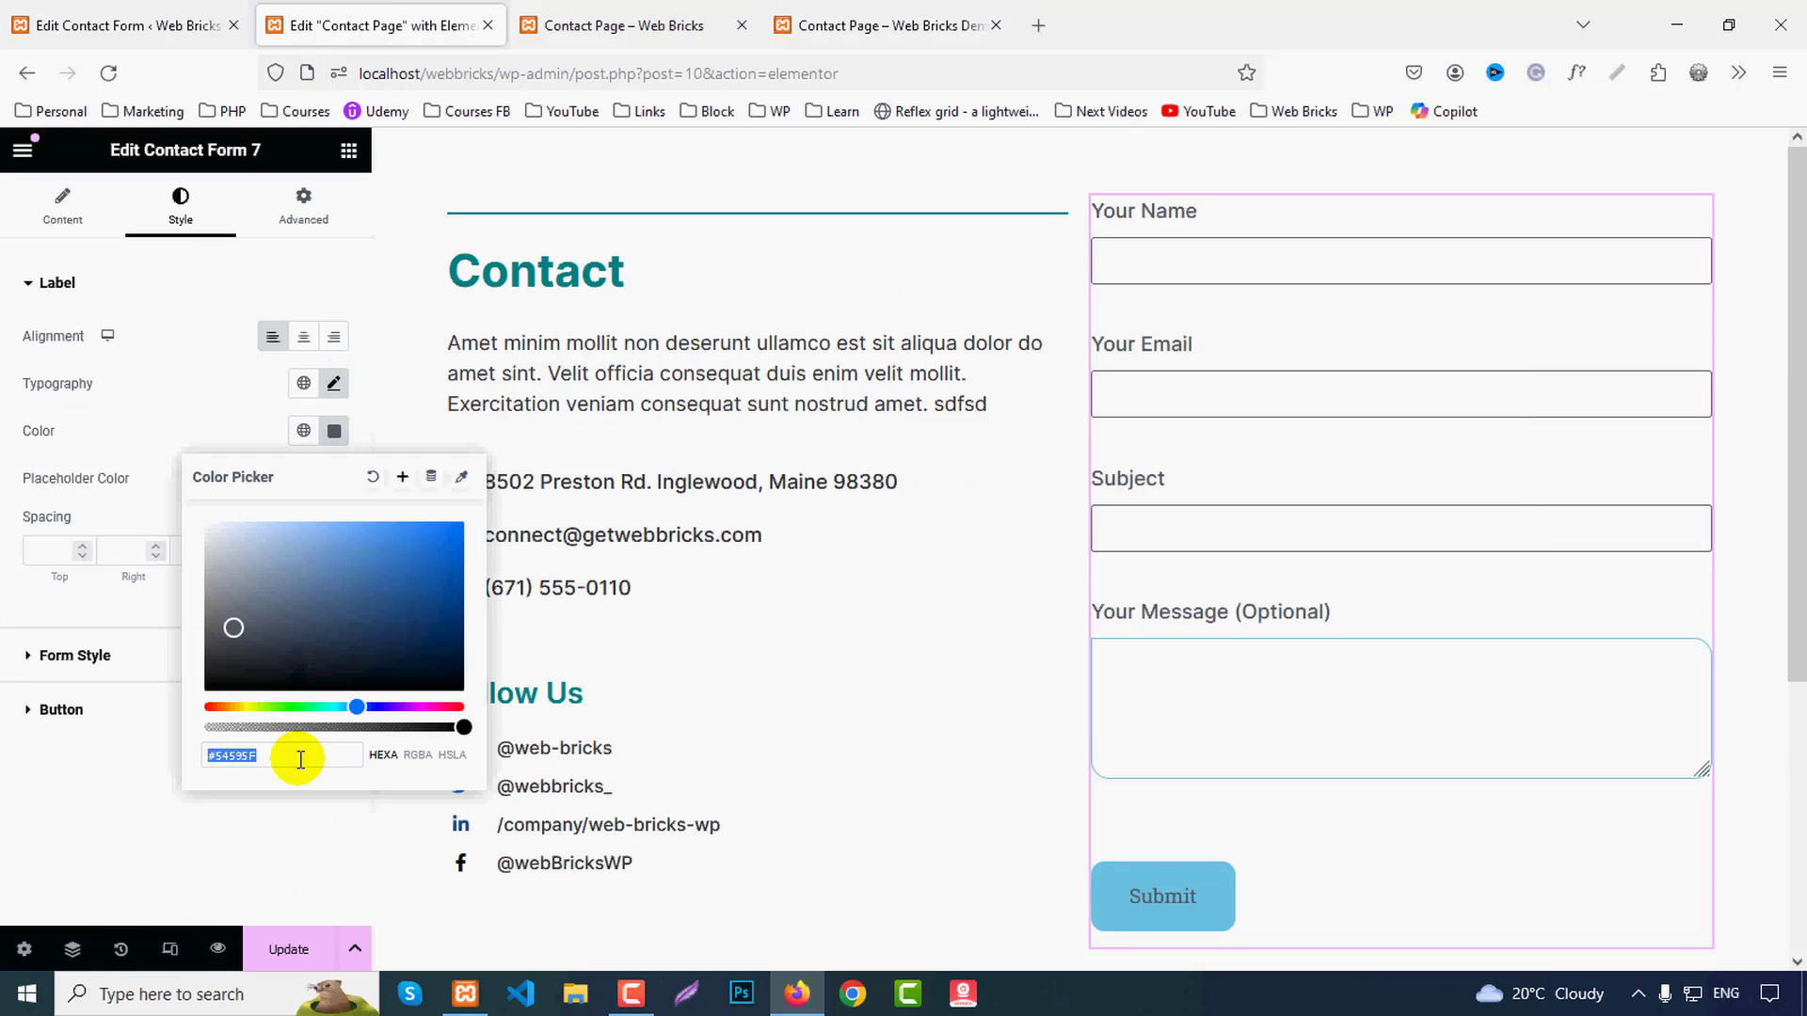
text(333)
click(225, 420)
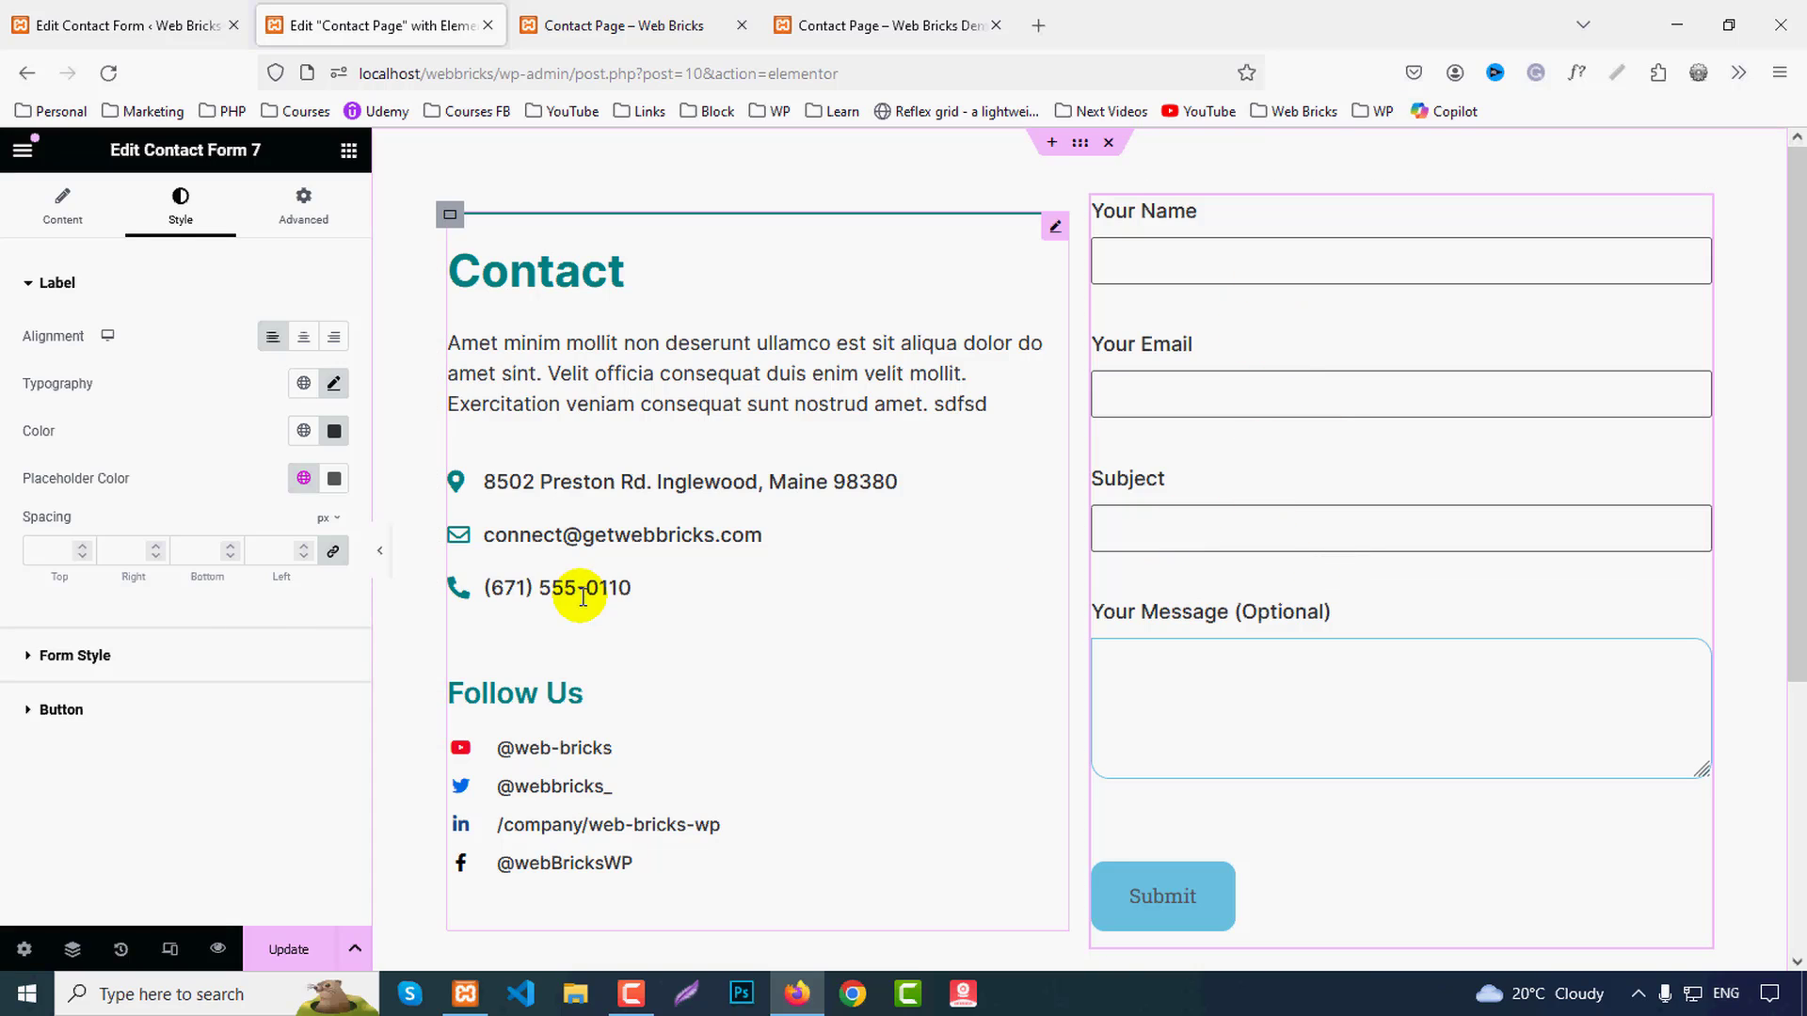
Step: Give the form labels 10px top spacing and 20px bottom spacing
click(334, 553)
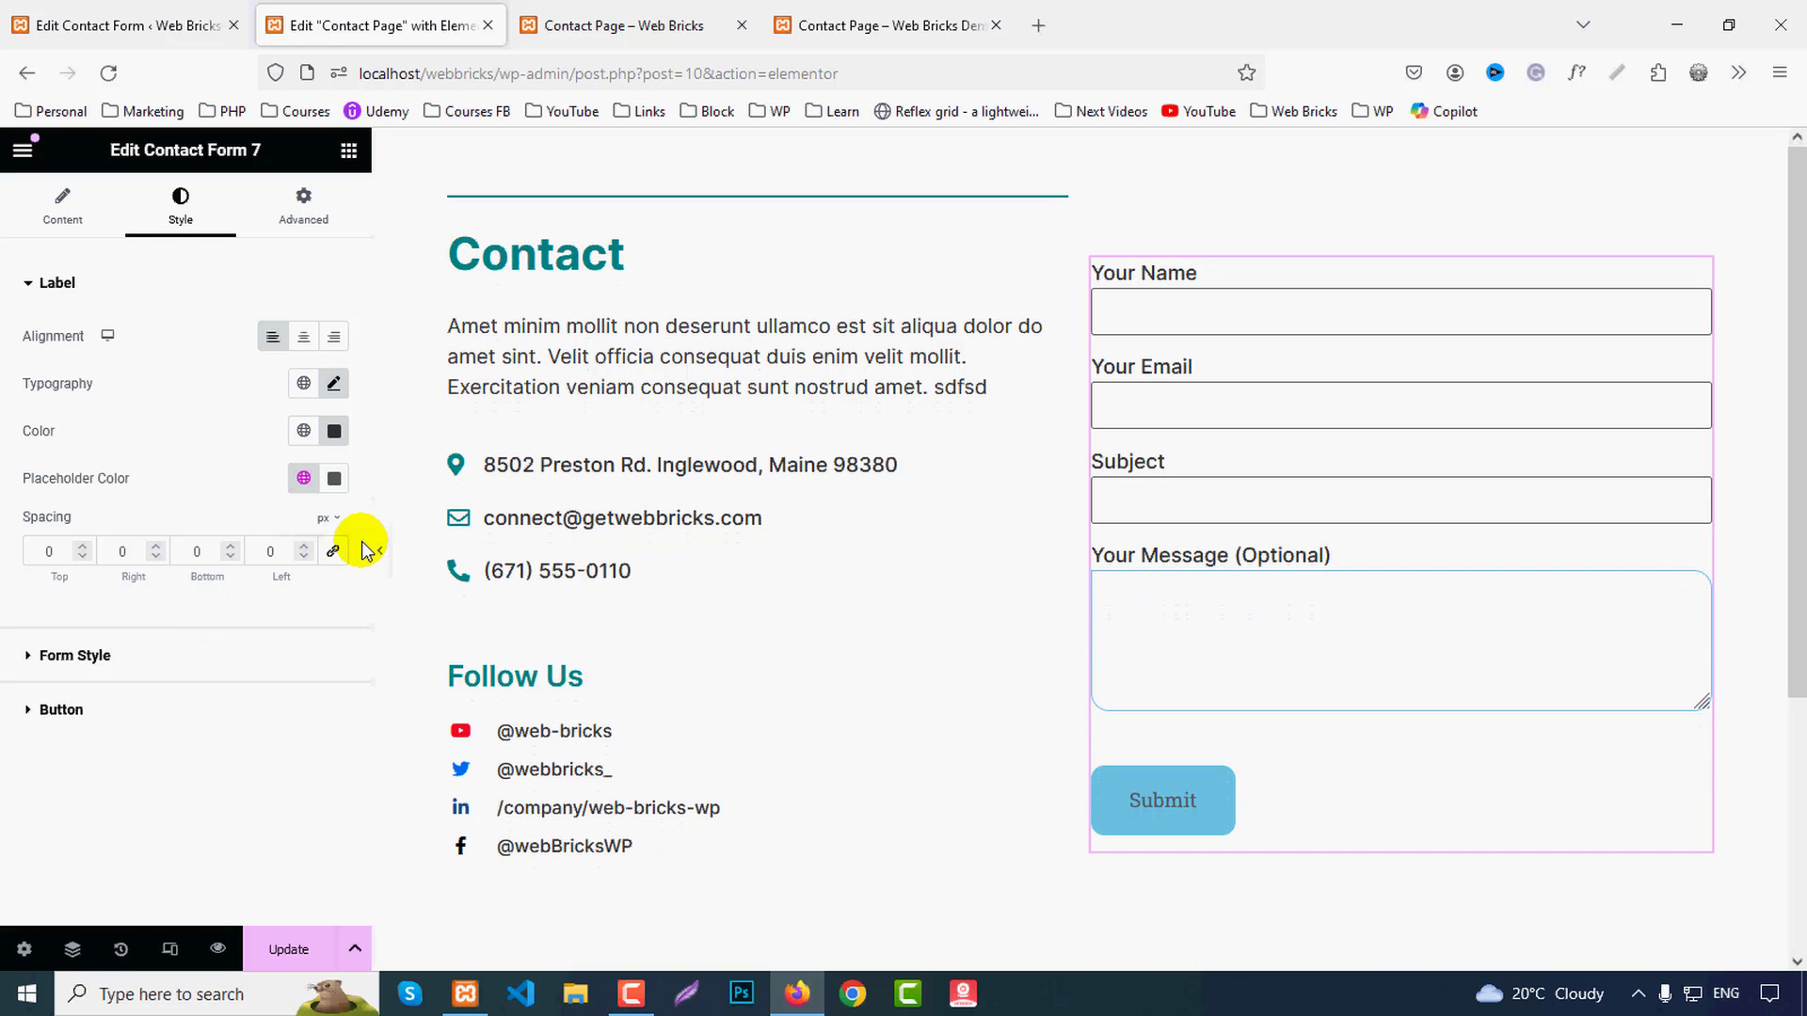
drag(58, 560, 102, 598)
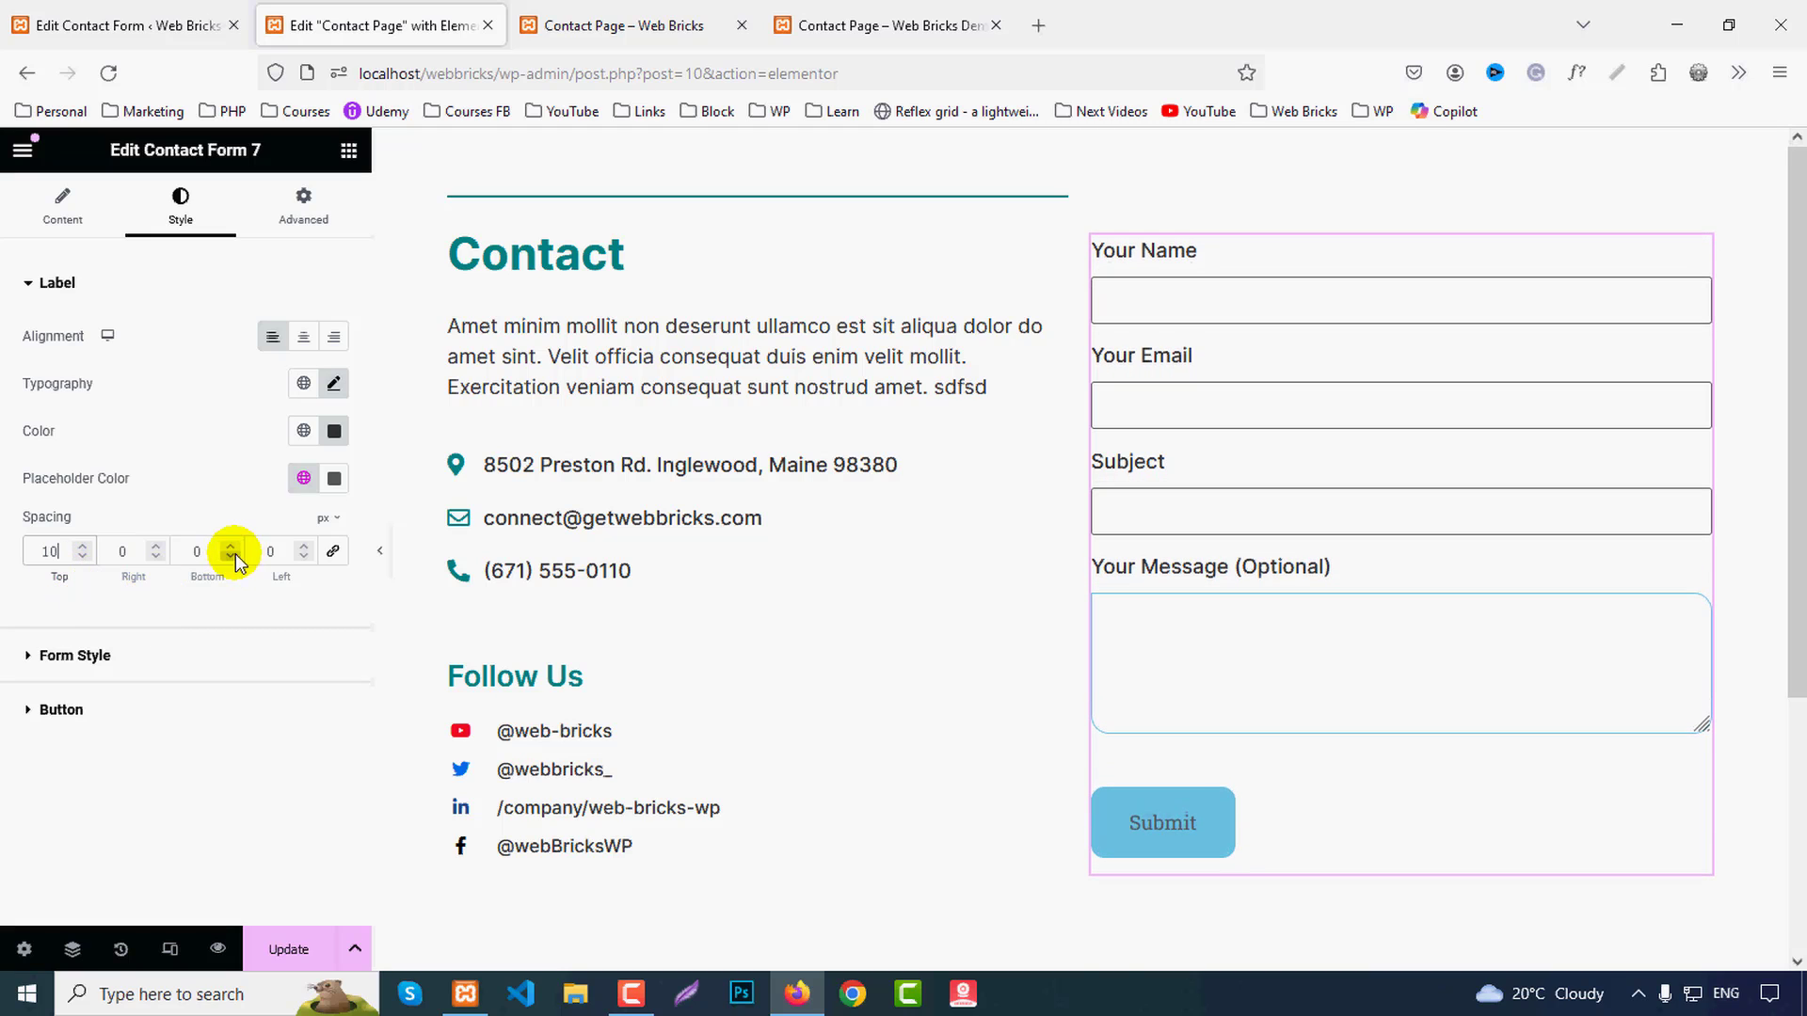
drag(212, 552, 225, 564)
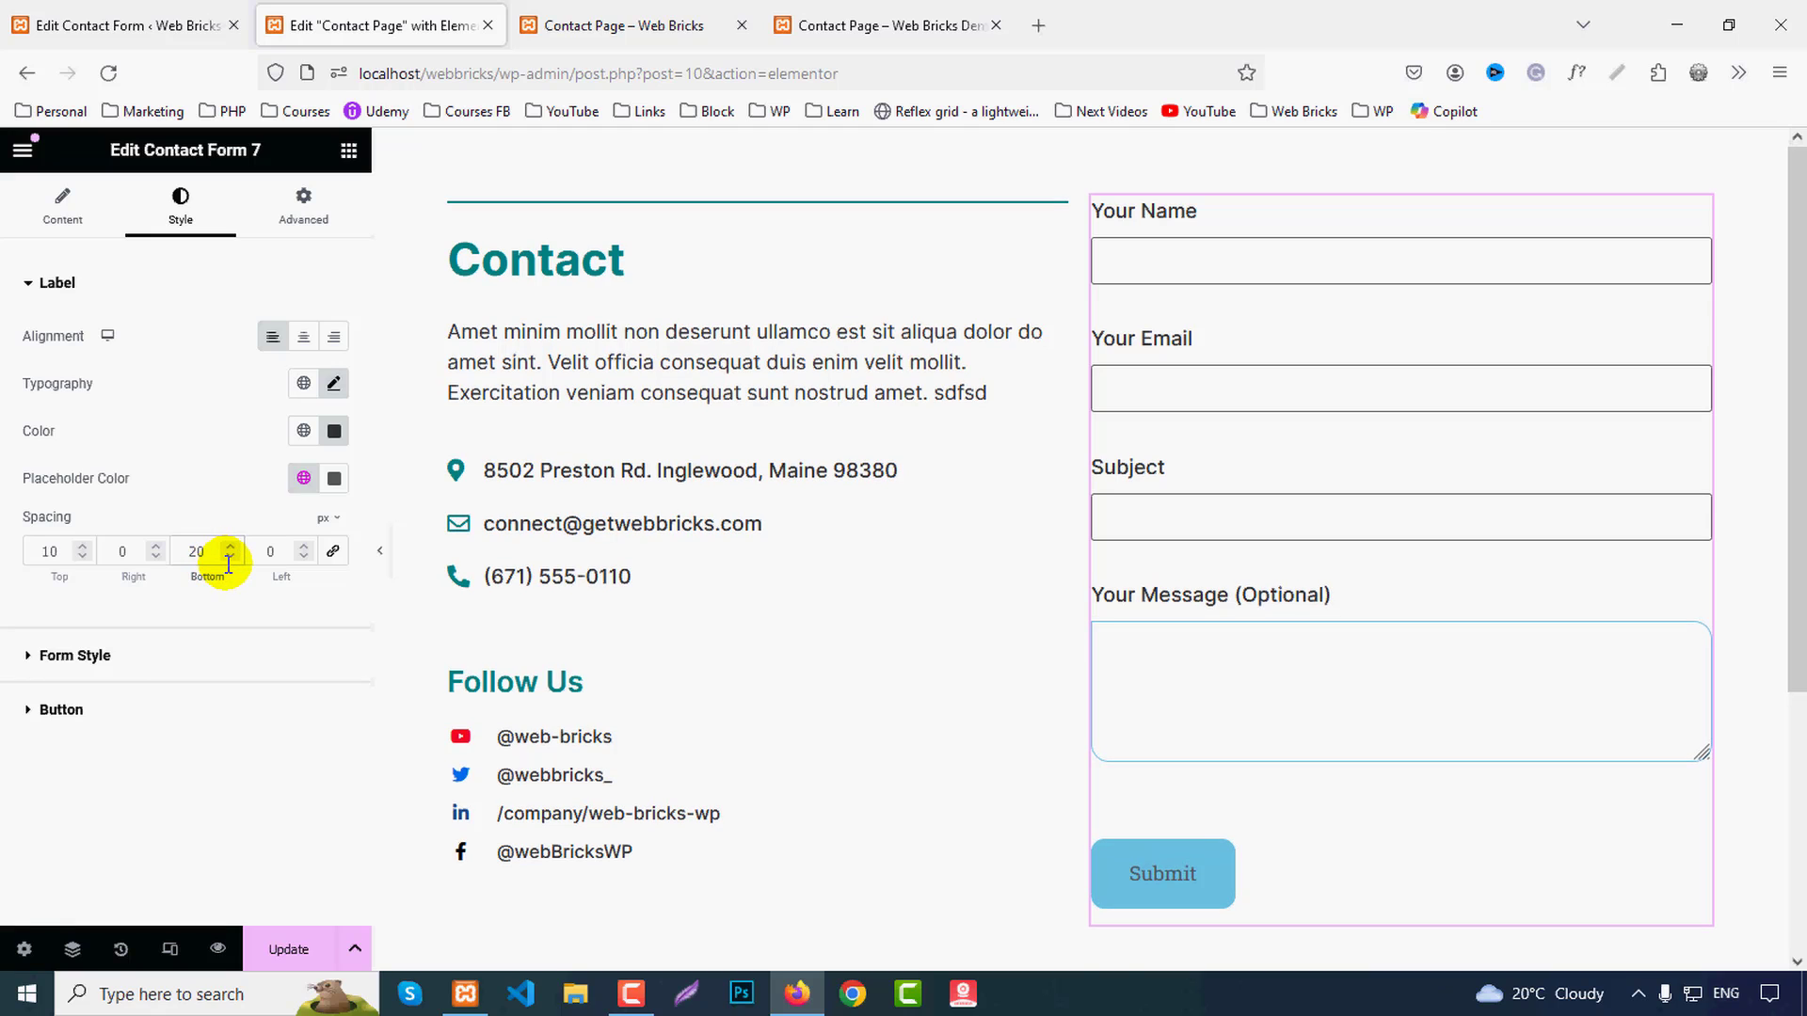
click(108, 659)
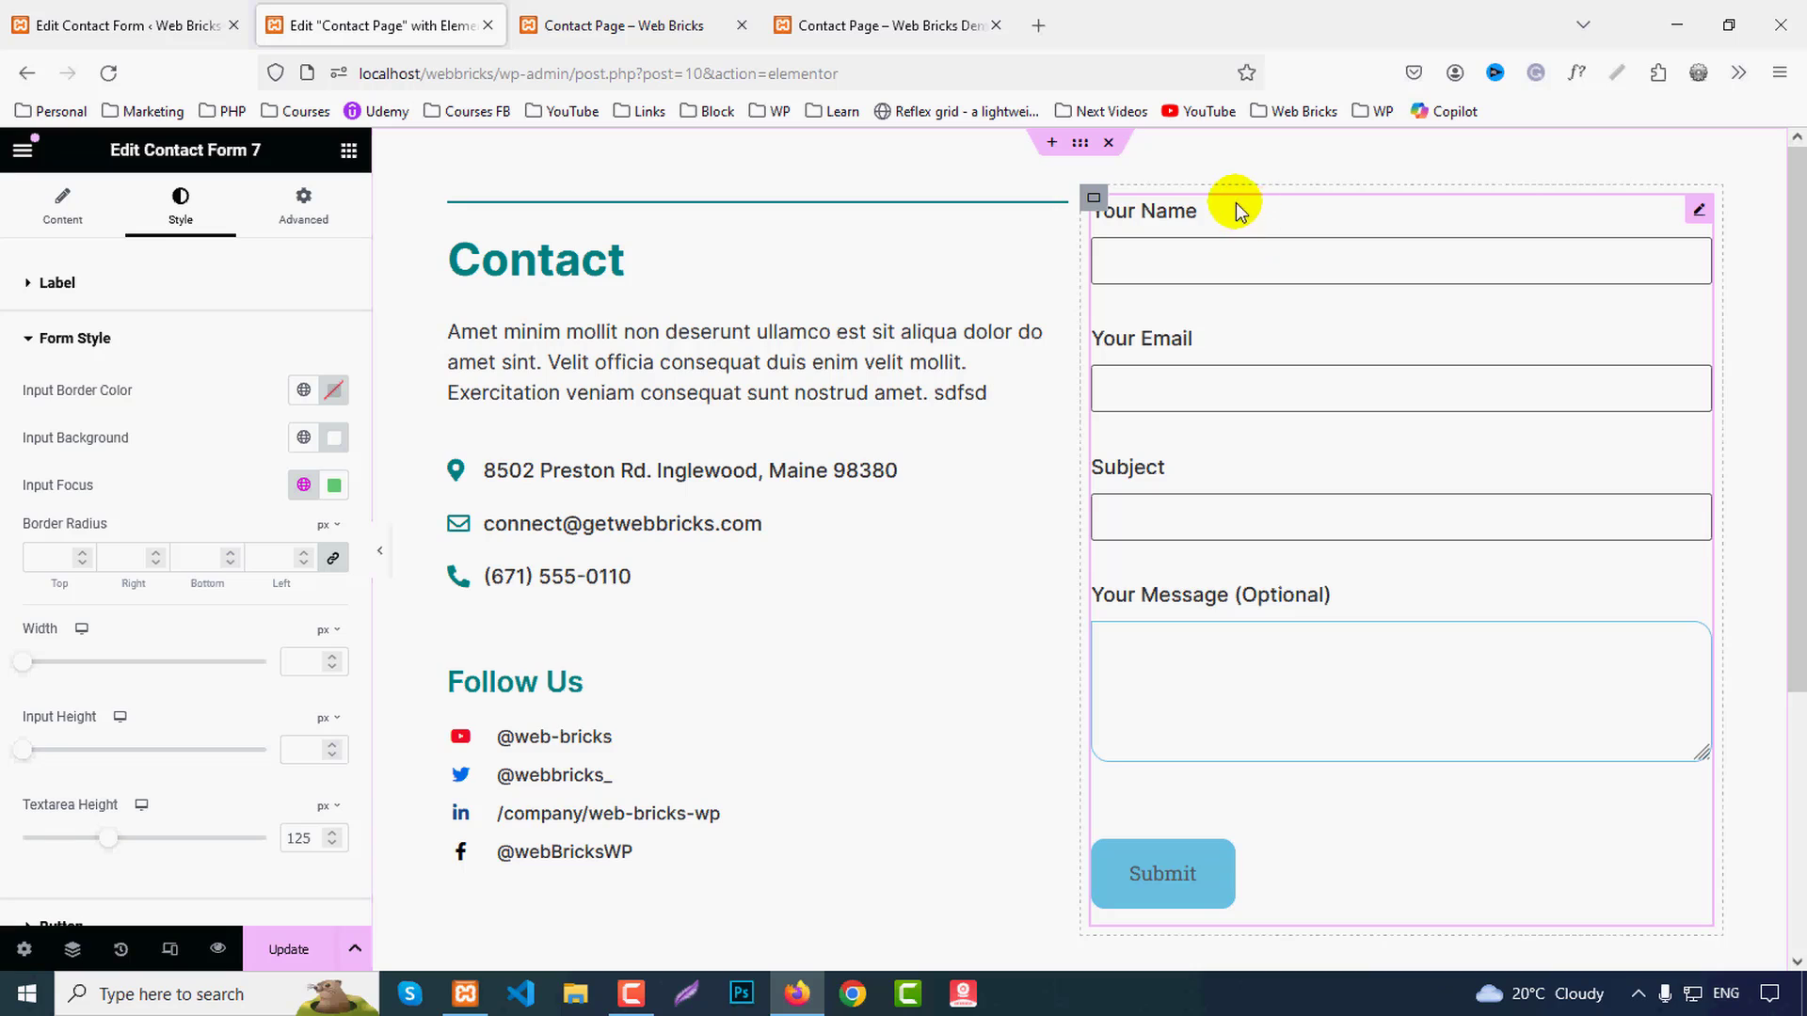
Step: Set the form input border colour to #ddd
click(331, 389)
double_click(290, 710)
text(ddd)
click(226, 346)
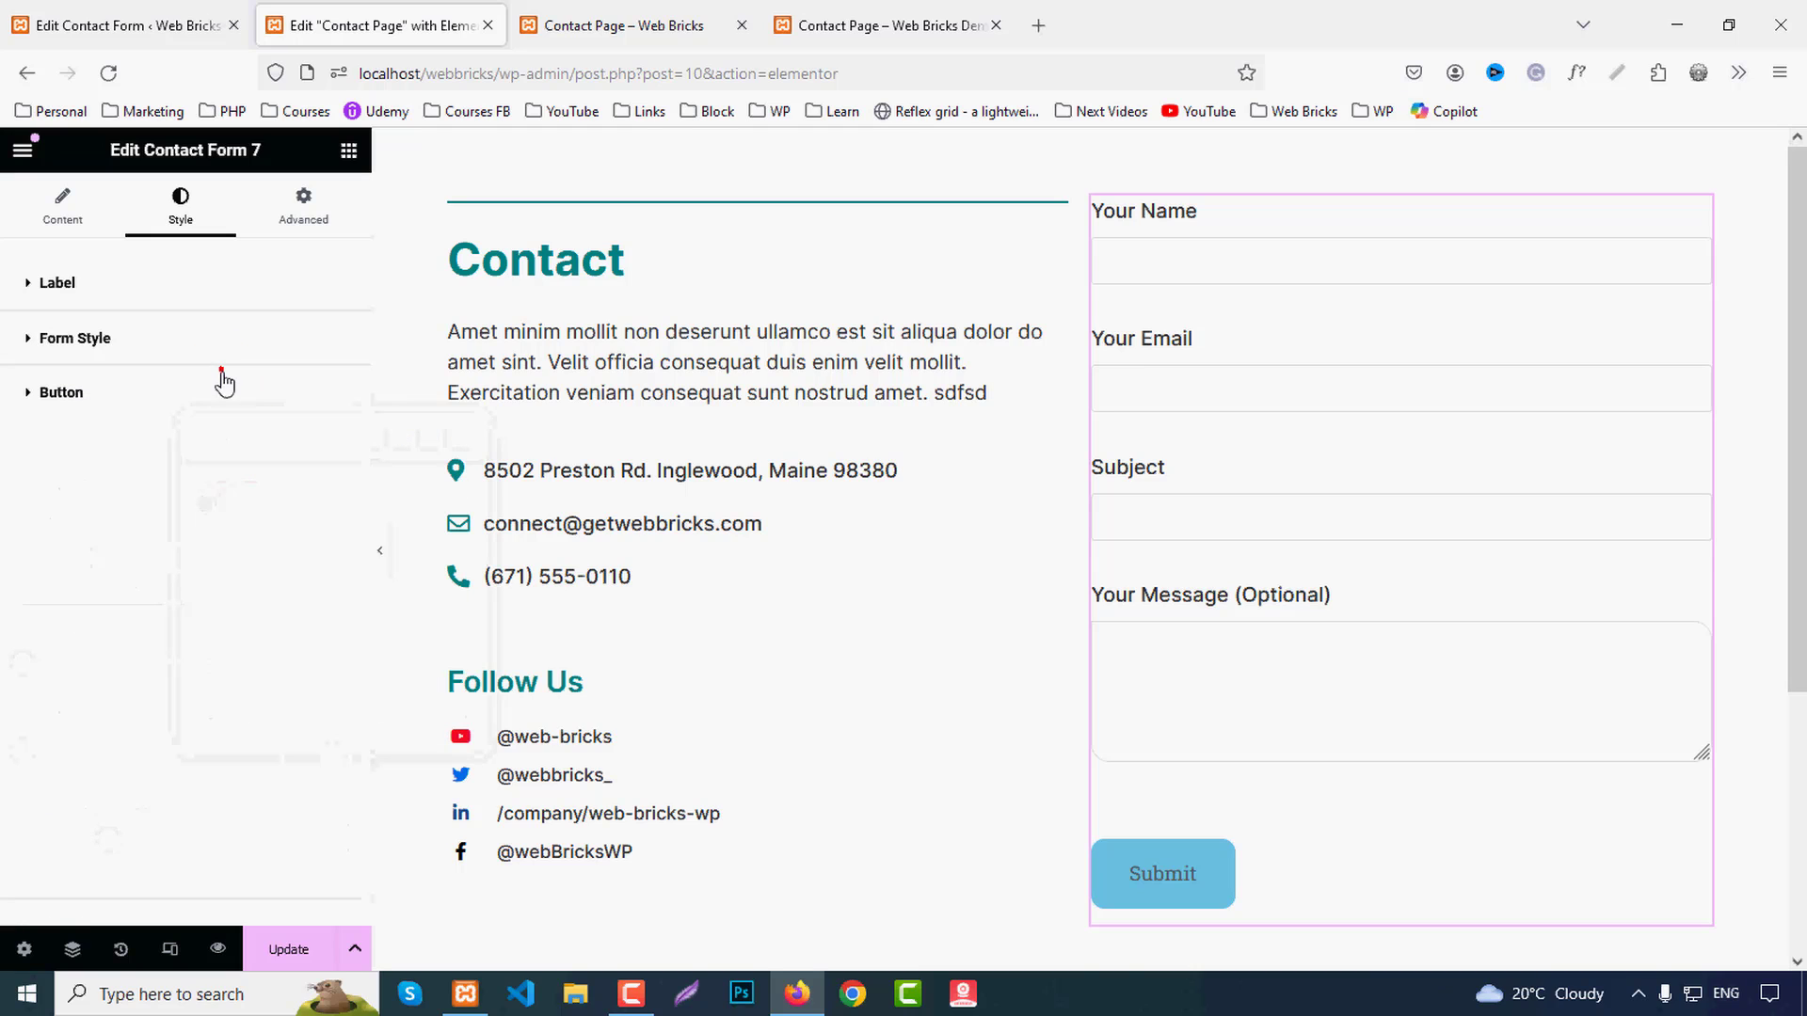
click(133, 344)
Step: Set the form input background colour to white
click(334, 437)
mouse_move(359, 596)
mouse_down()
mouse_move(427, 632)
mouse_move(242, 585)
mouse_move(153, 516)
mouse_up()
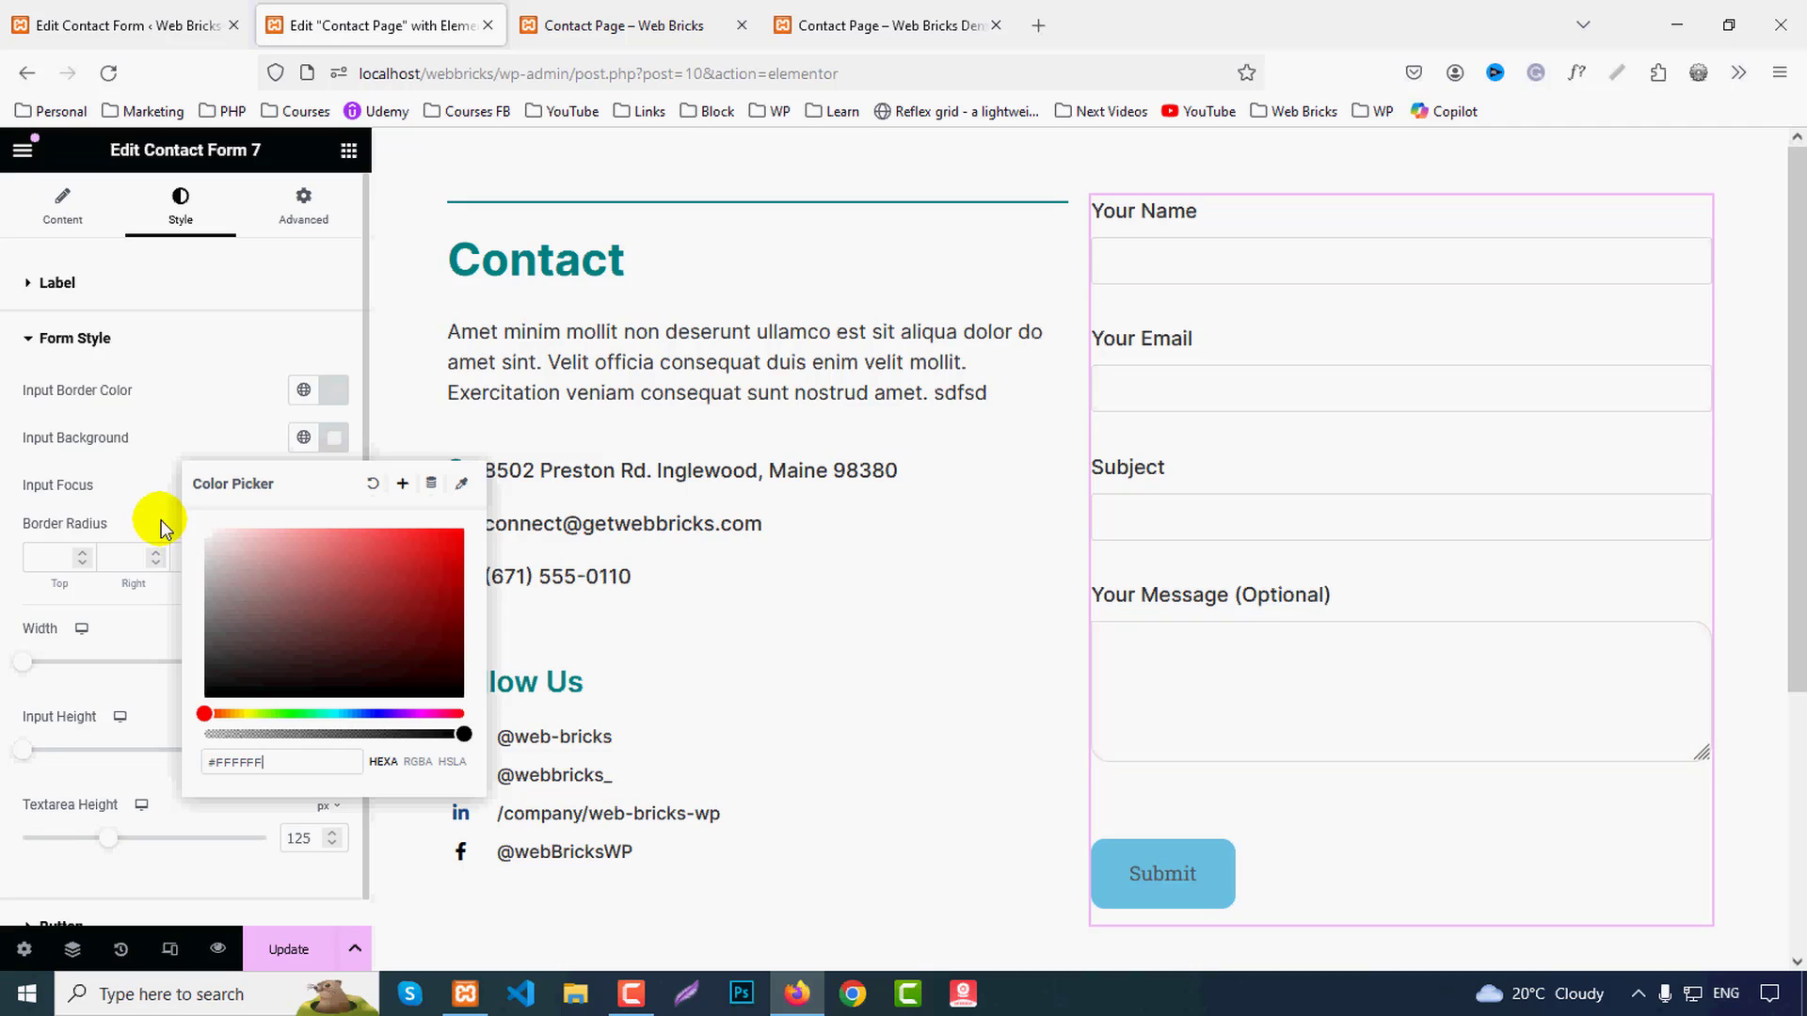
click(285, 752)
double_click(286, 752)
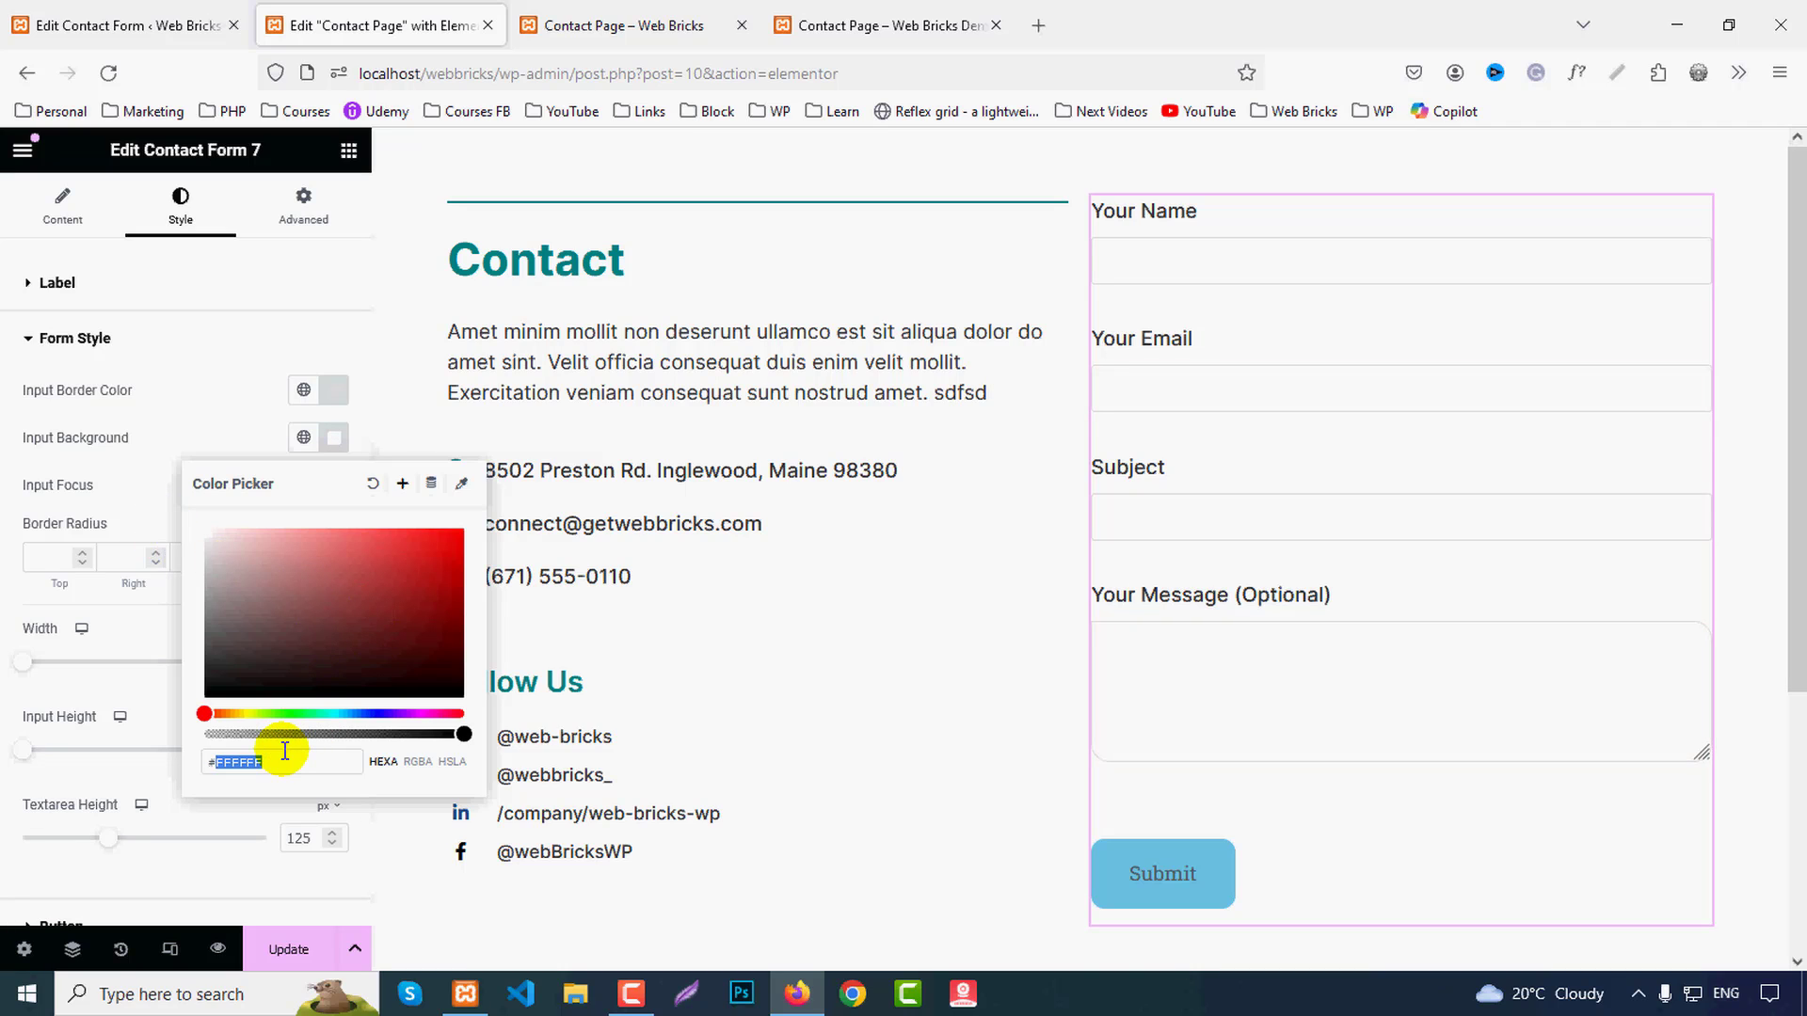
text(ff44ff4f)
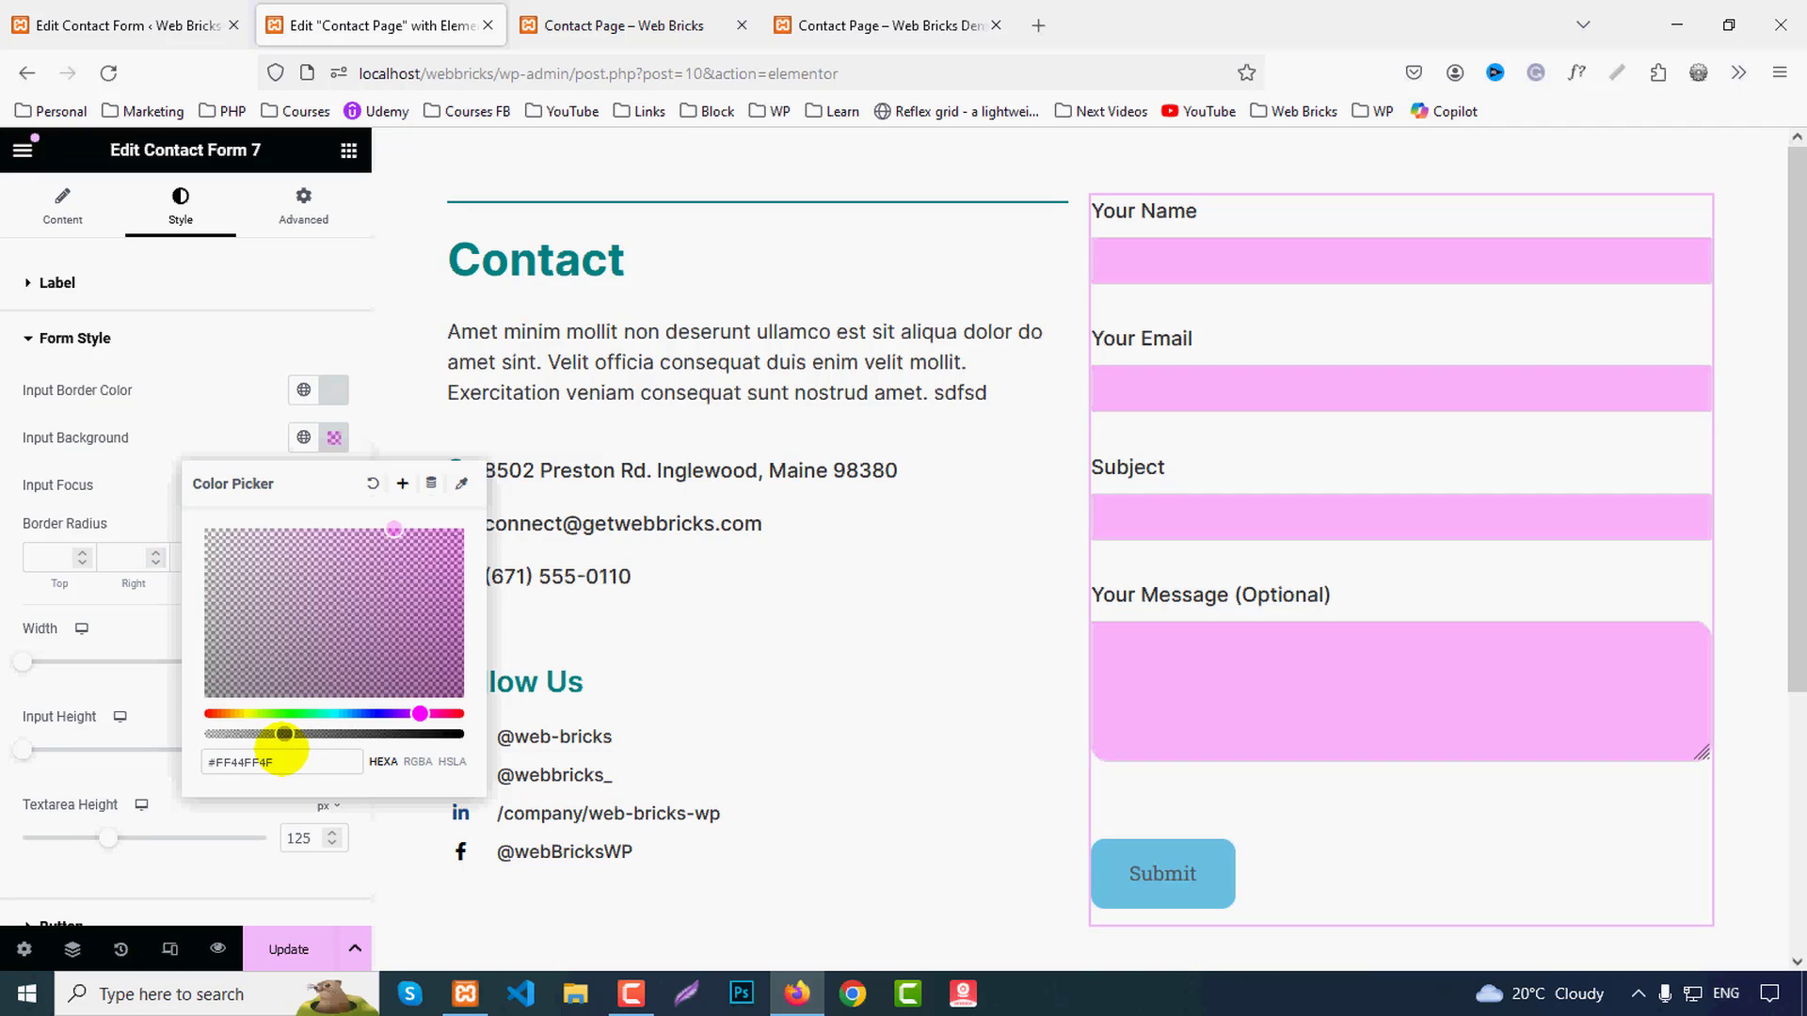
key(BackSpace)
key(BackSpace)
key(BackSpace)
key(BackSpace)
key(BackSpace)
key(BackSpace)
text(FF444)
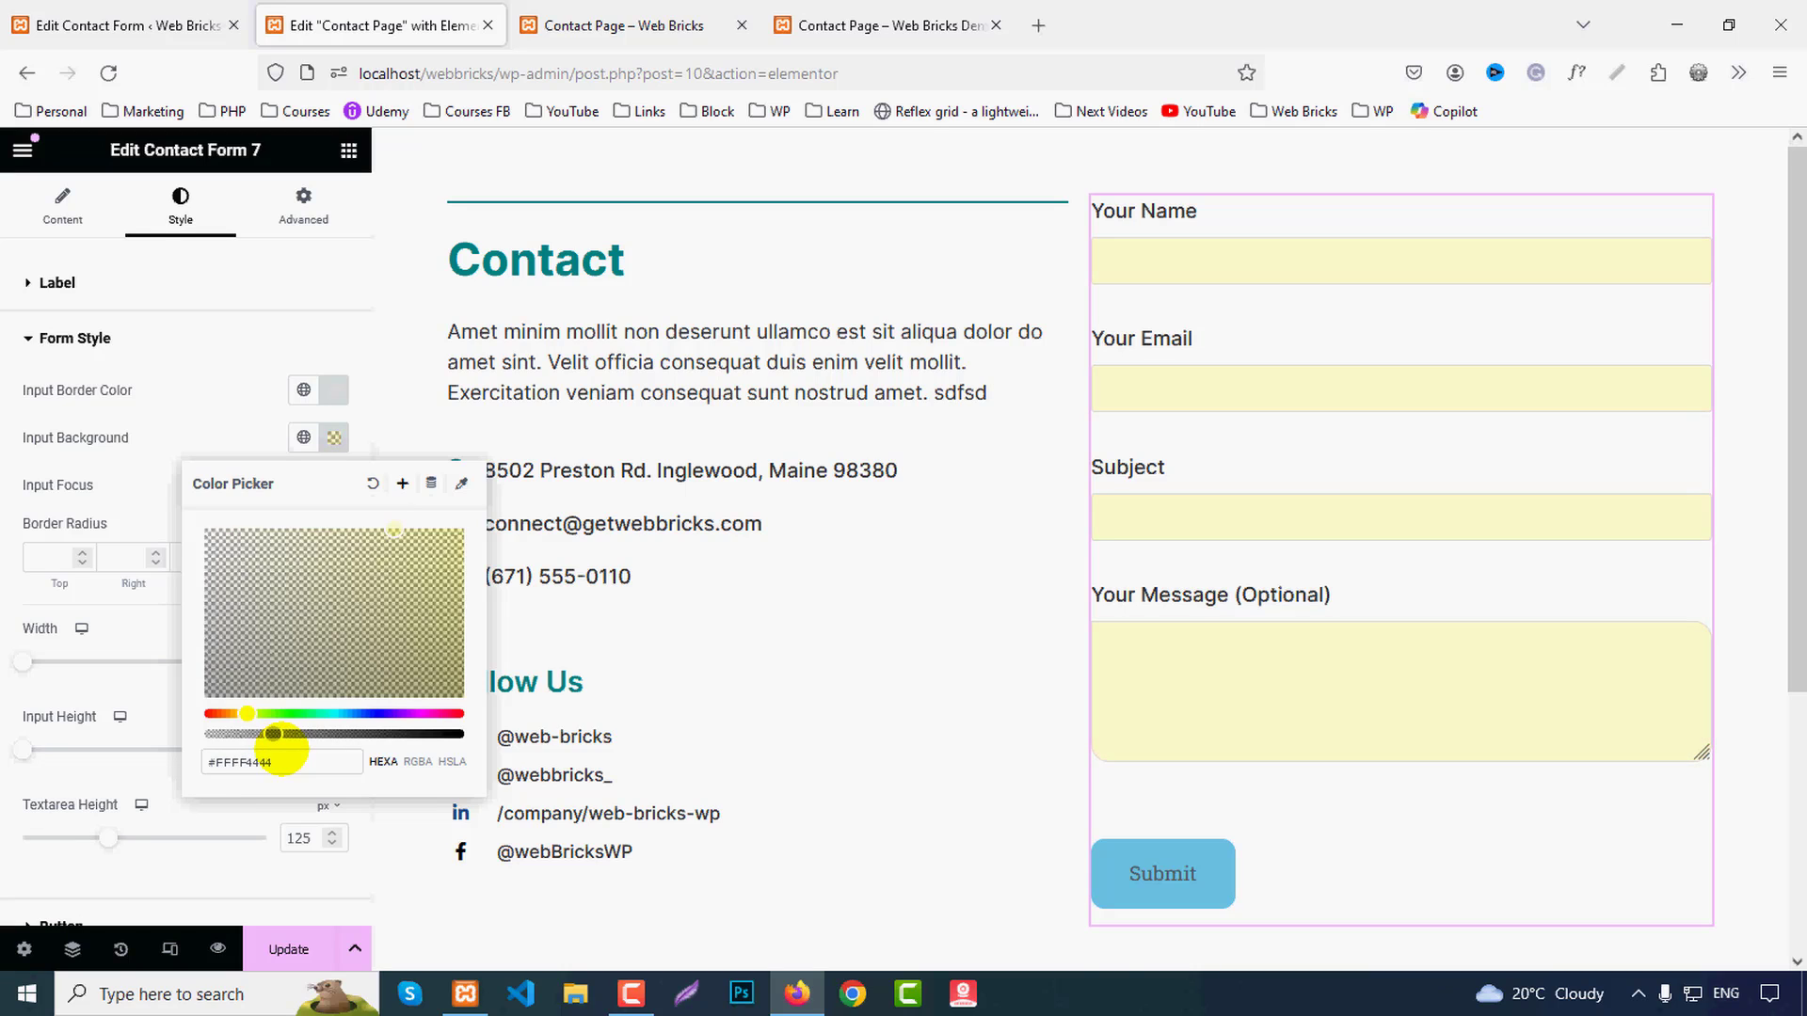
key(BackSpace)
key(BackSpace)
key(BackSpace)
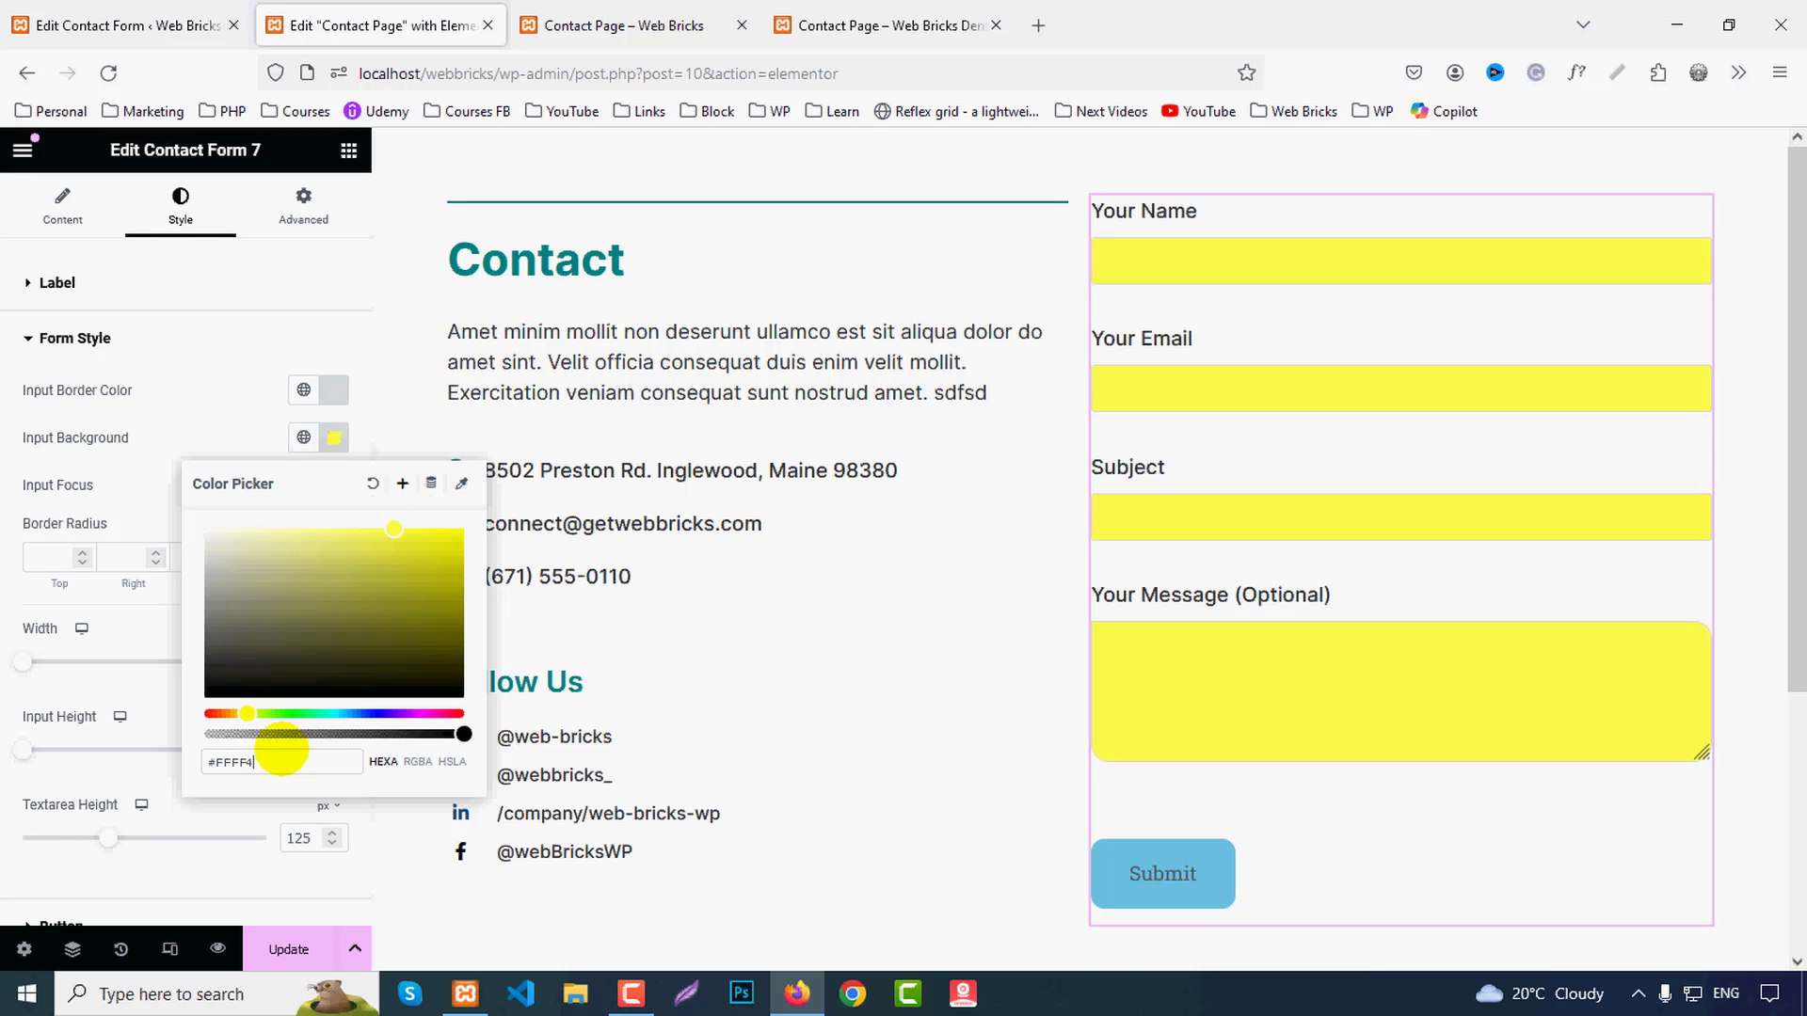
text(FF)
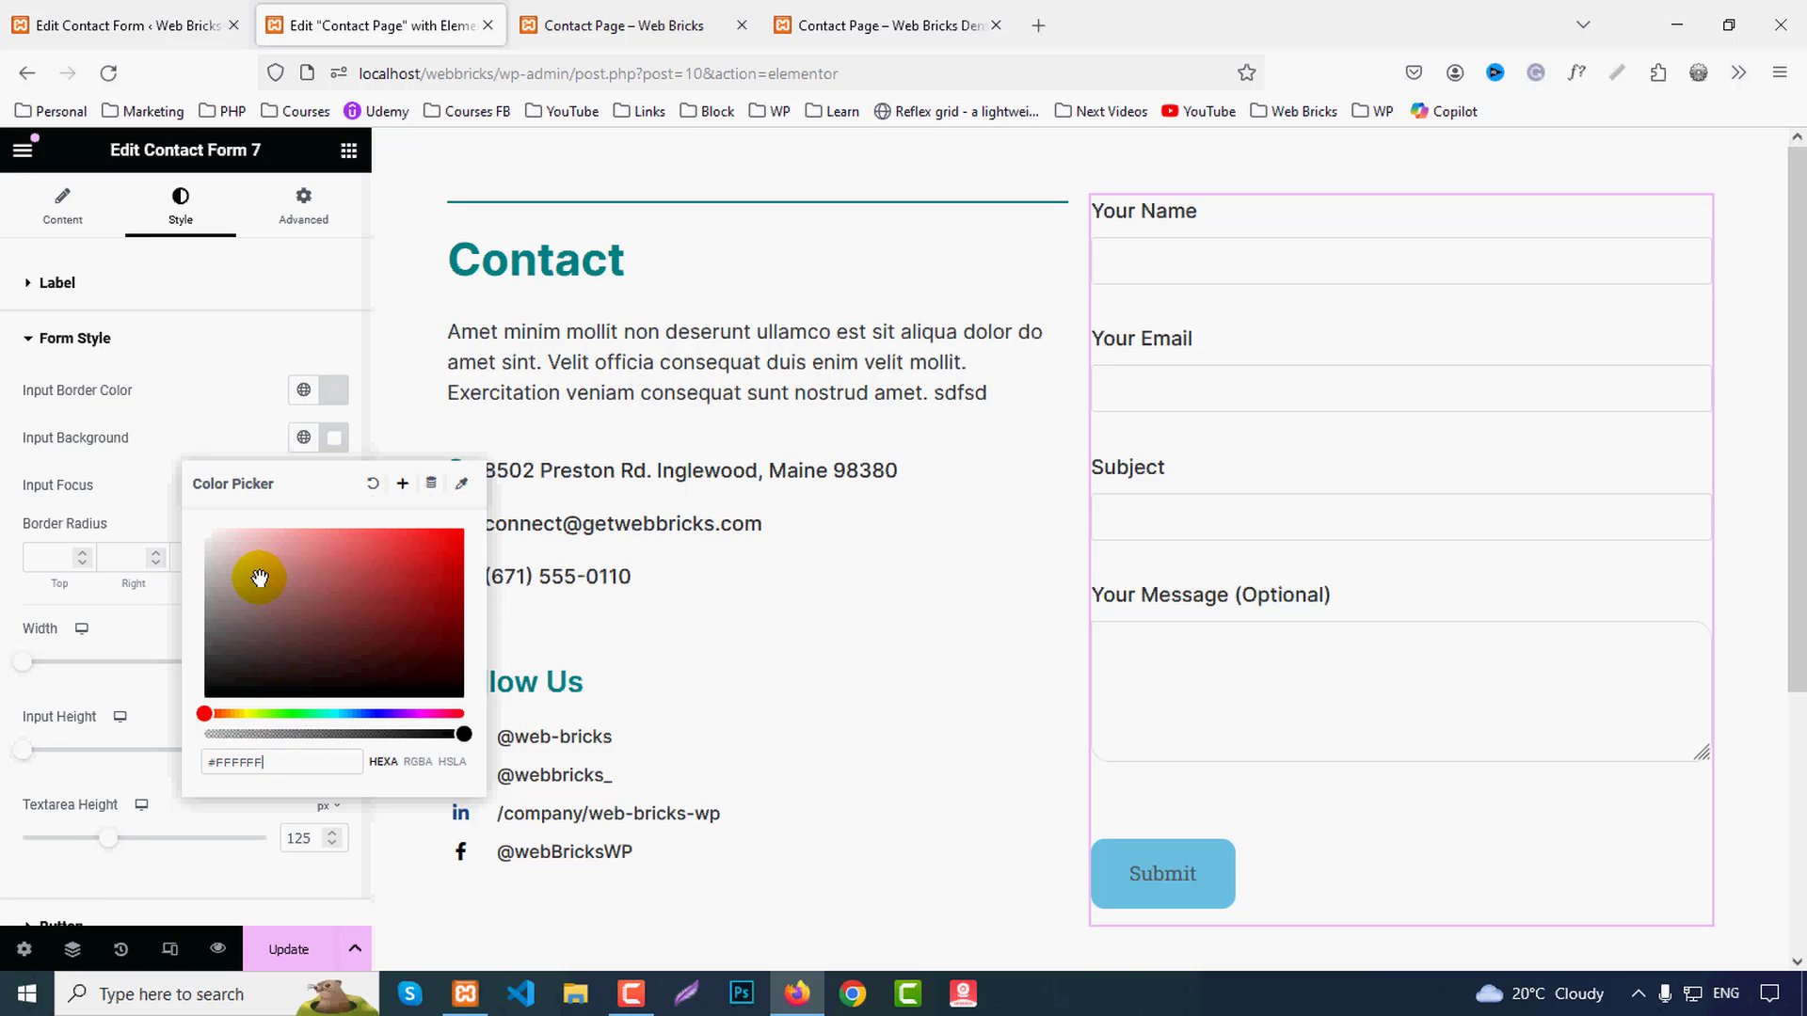
click(133, 692)
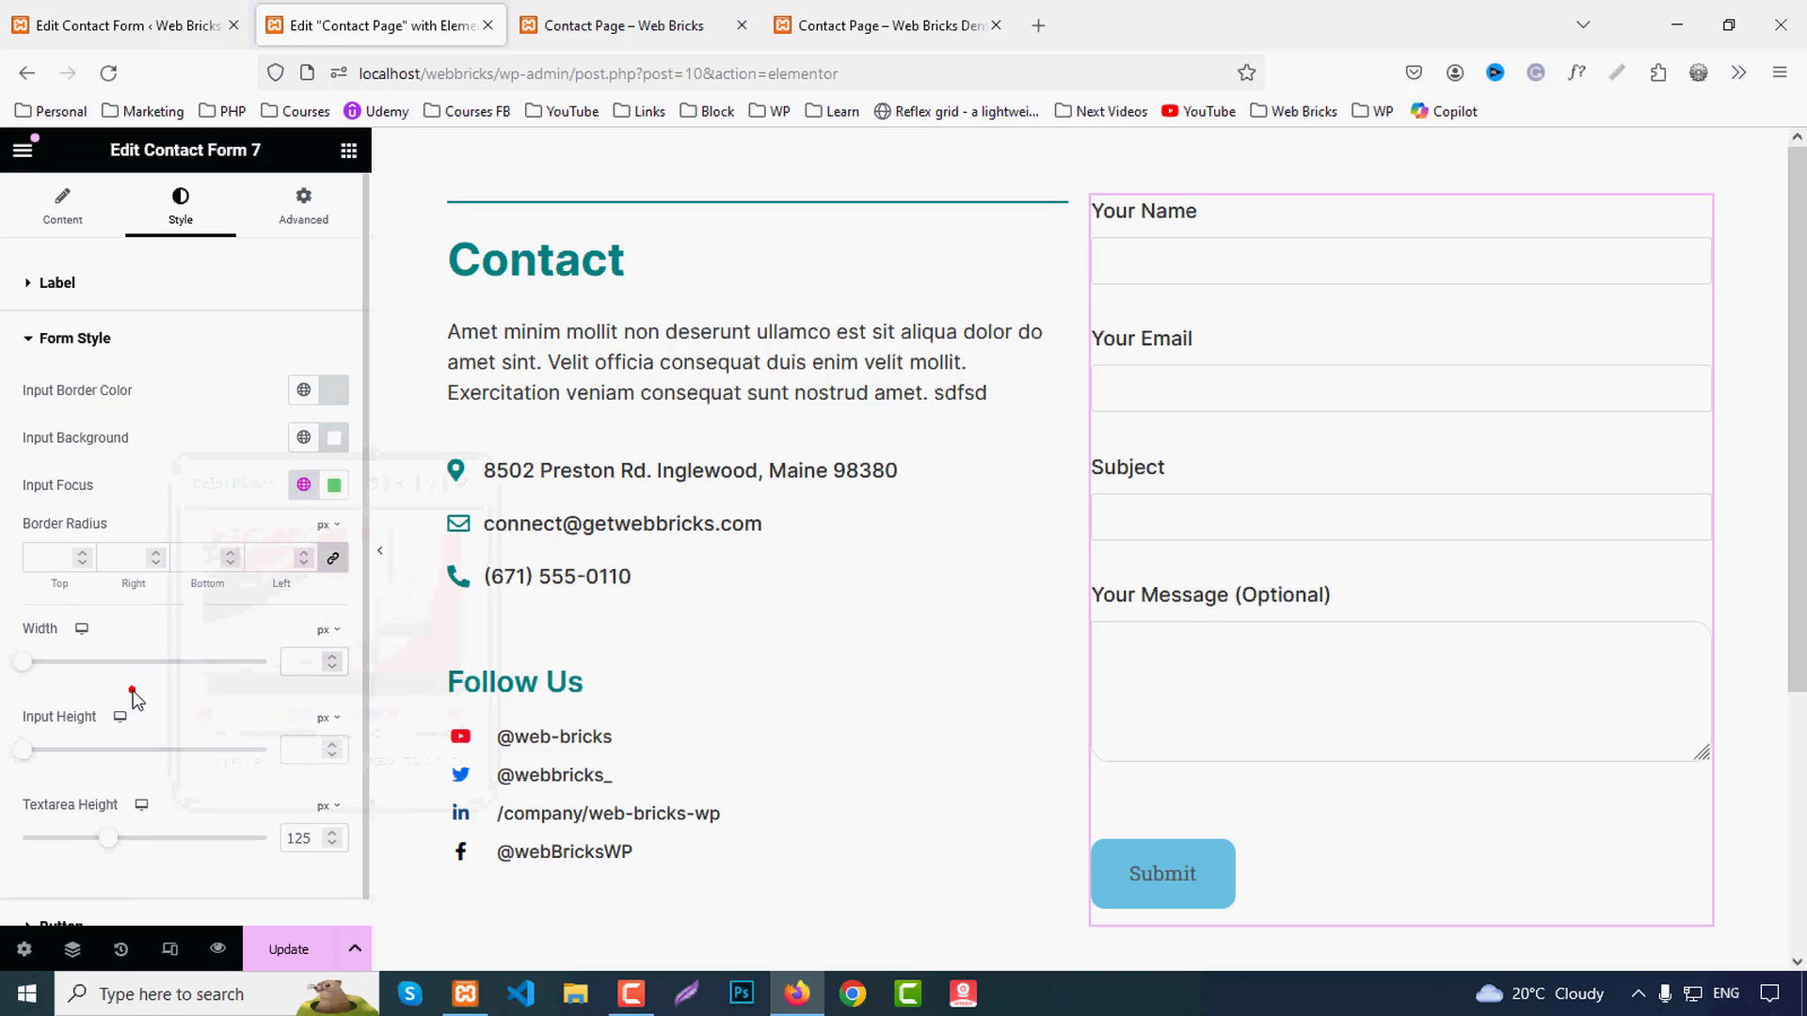
Step: Apply a teal input focus colour and check it on each form field
click(1245, 270)
click(1244, 390)
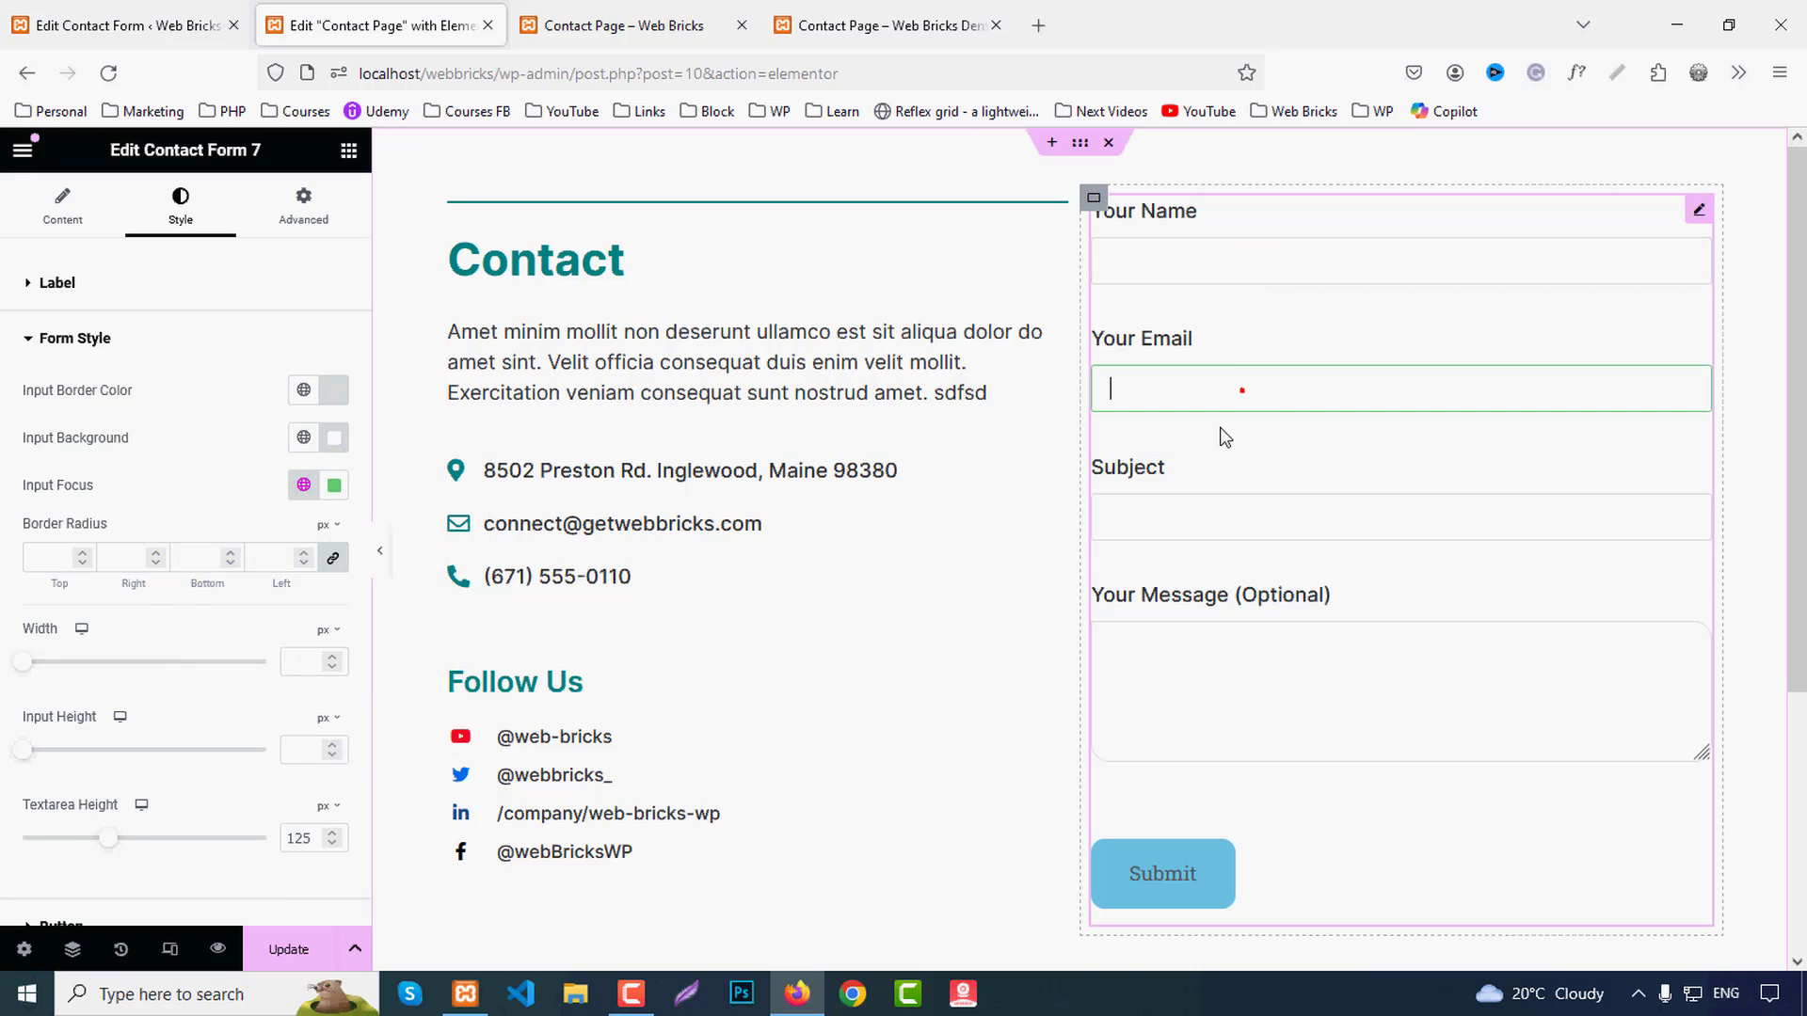
click(334, 484)
key(ctrl+v)
click(1105, 520)
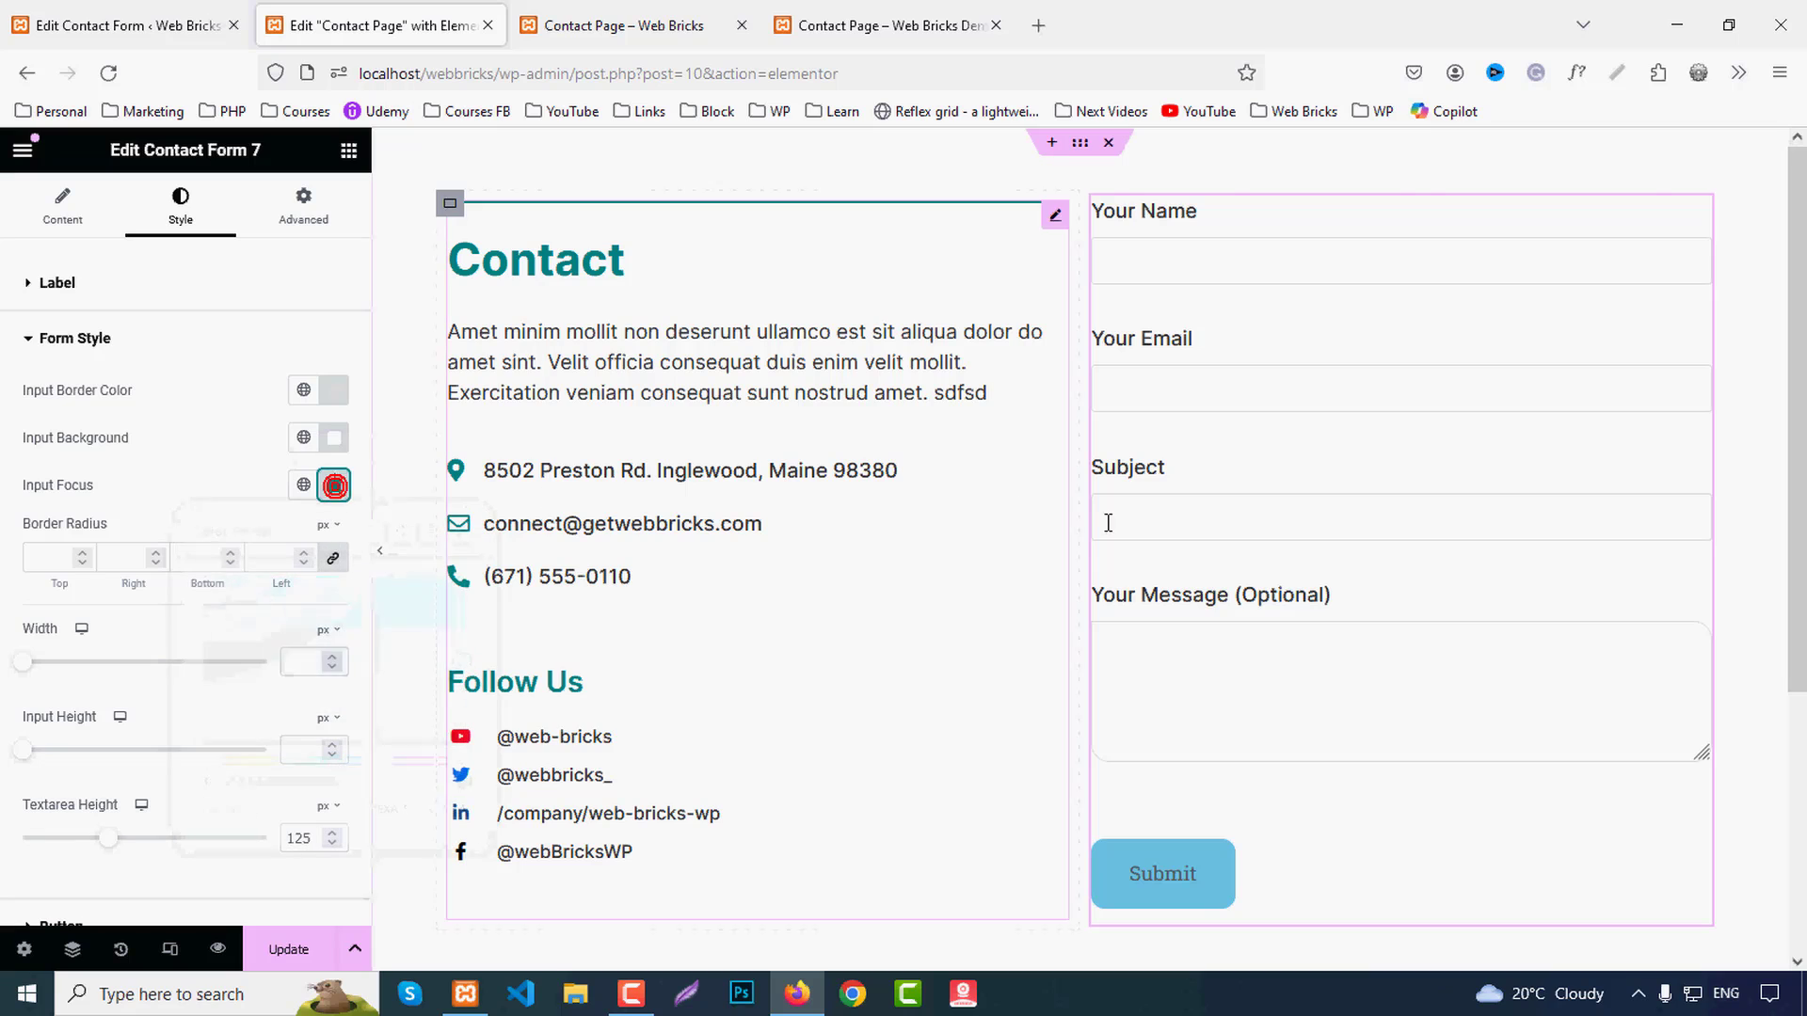
click(1258, 682)
click(1198, 511)
click(1172, 395)
click(1150, 272)
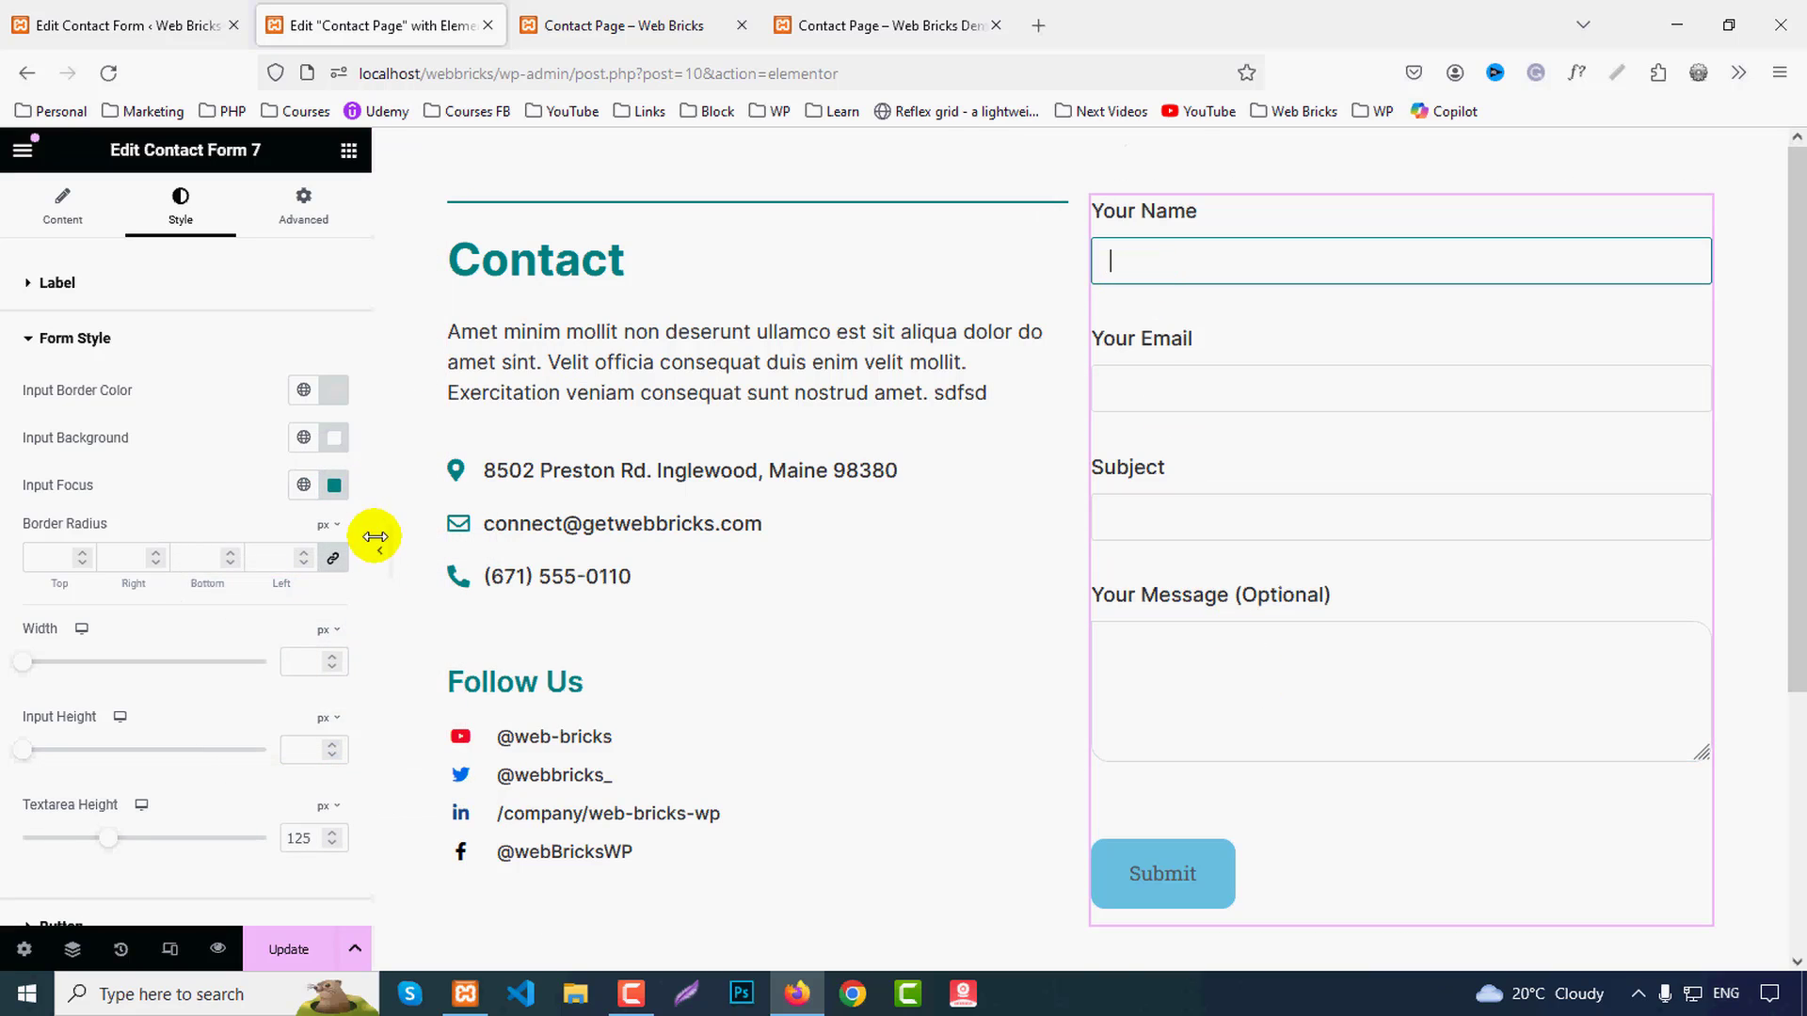
Step: Give the inputs 12px rounded corners and a full-width percentage width
click(56, 559)
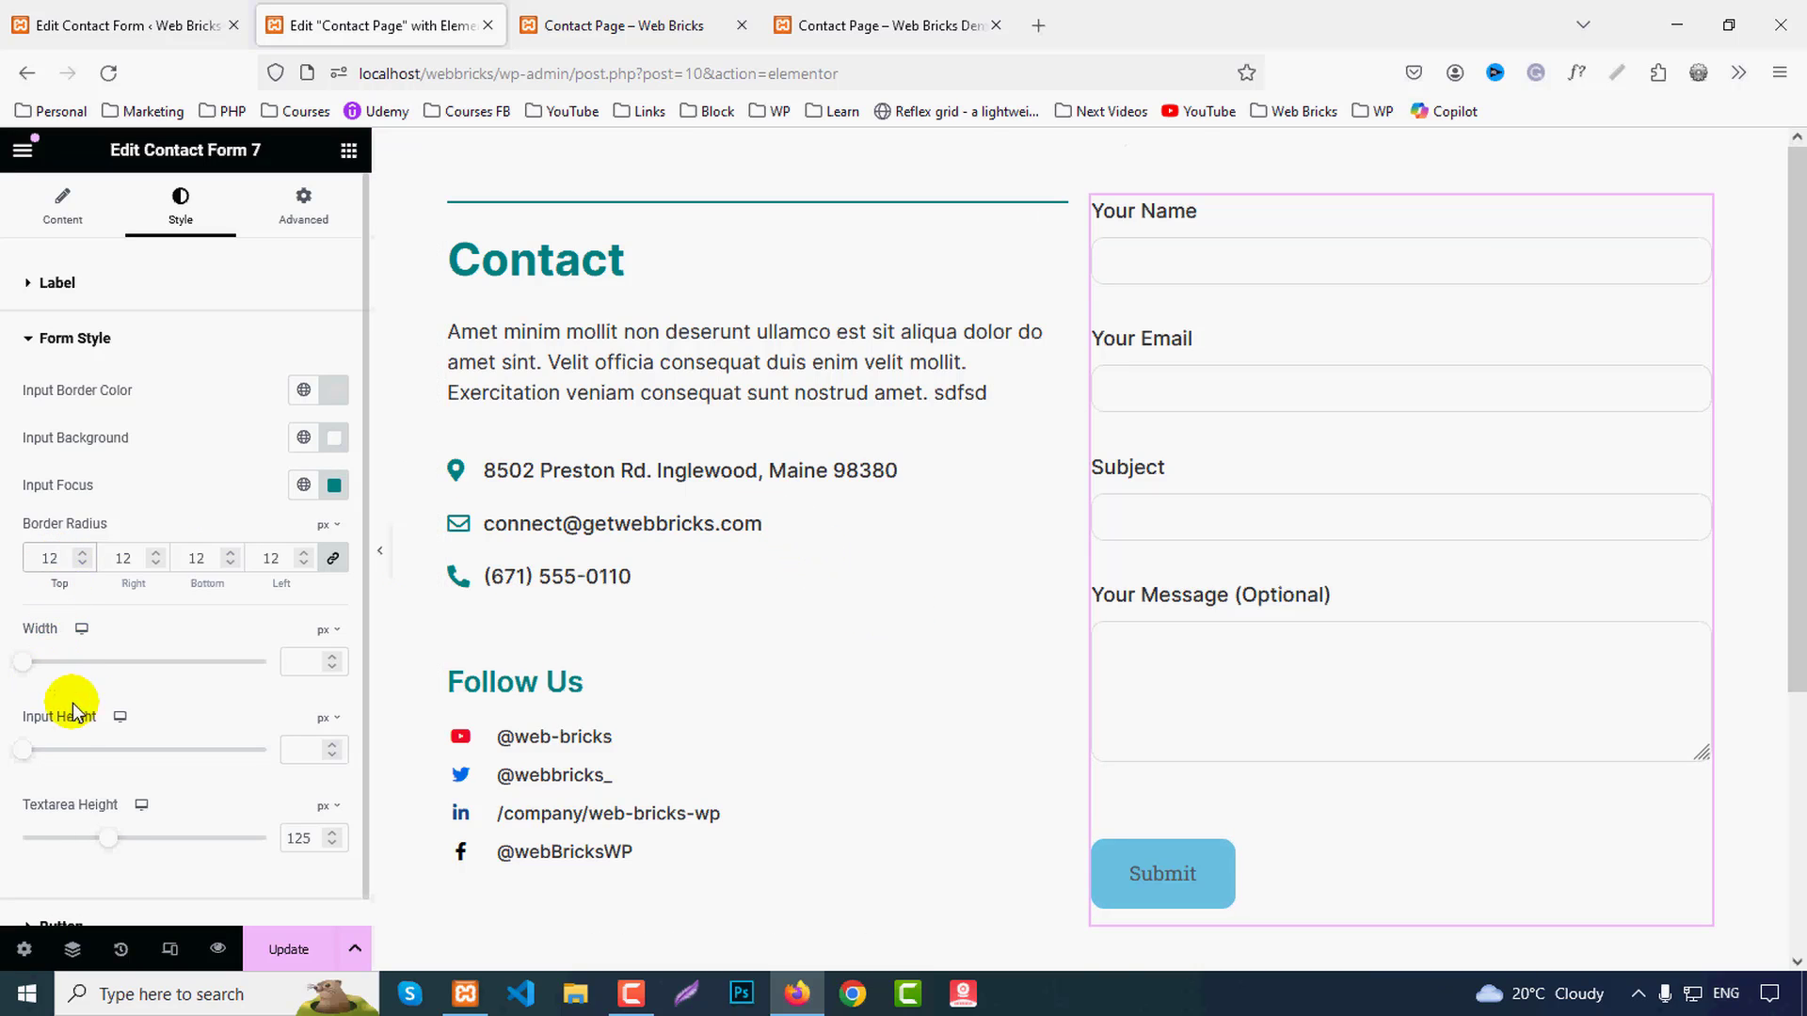
drag(35, 670, 75, 669)
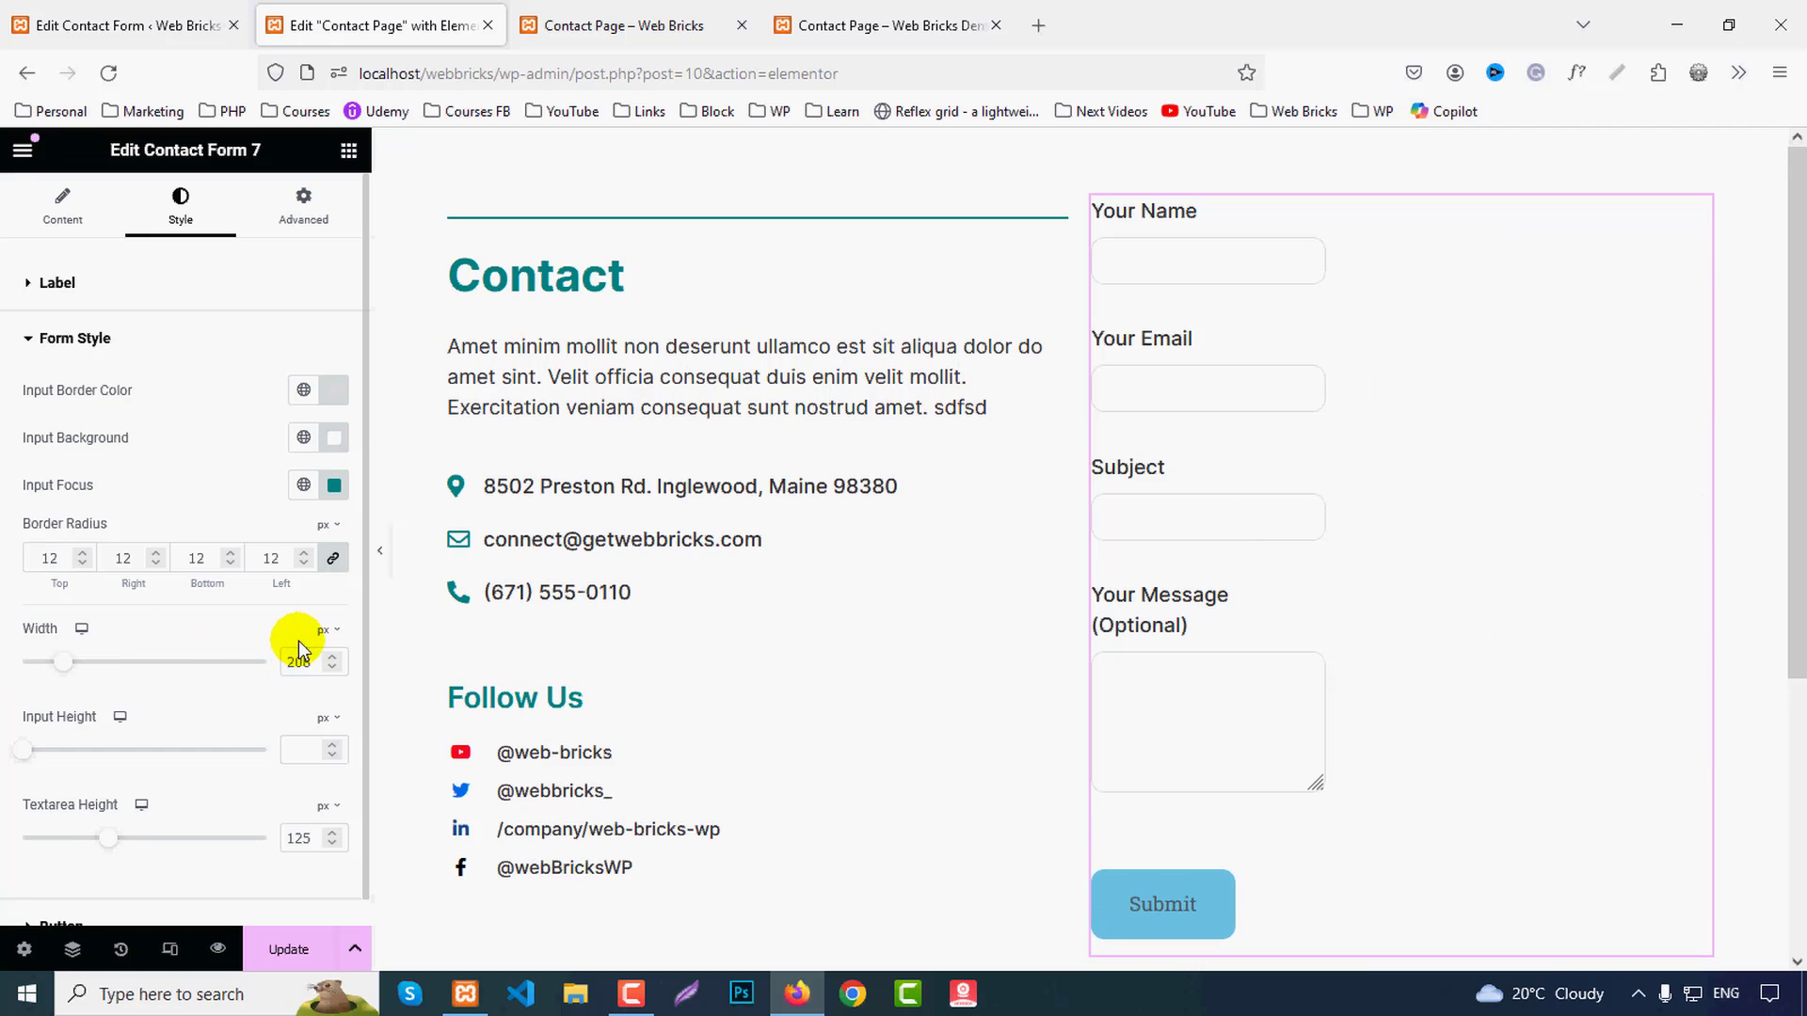
click(322, 629)
drag(32, 664, 285, 662)
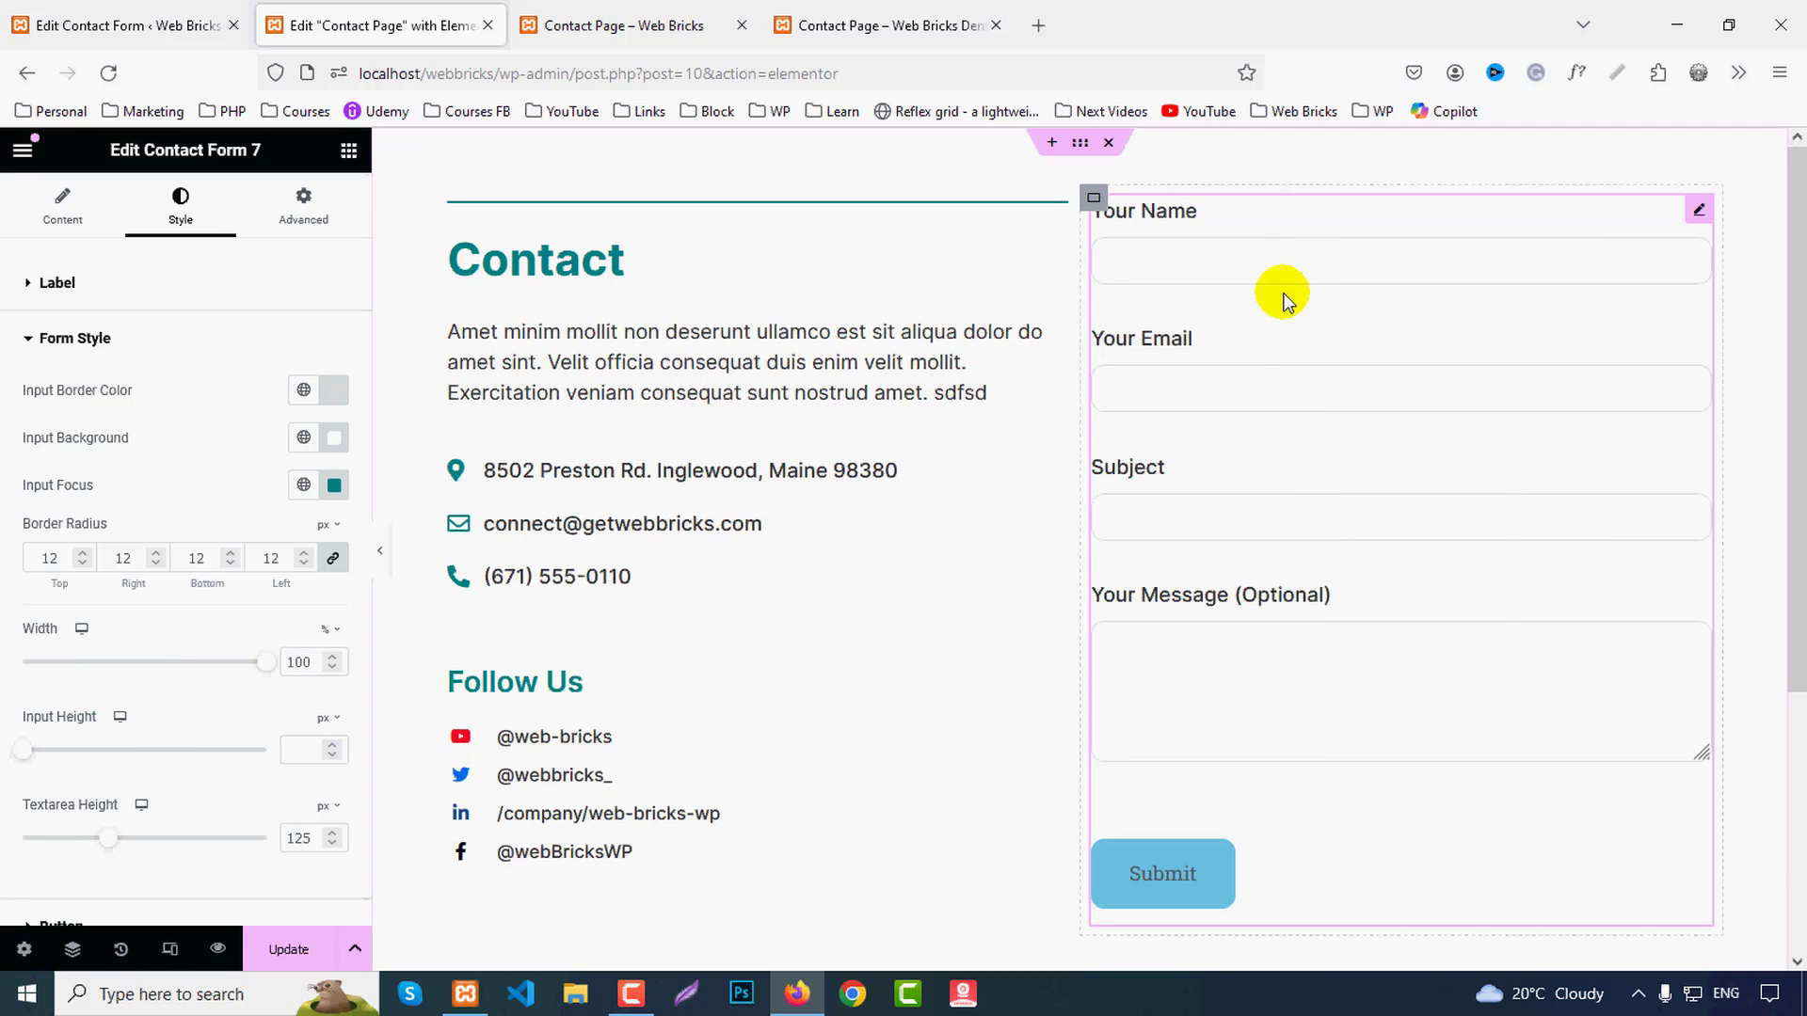
Step: Set the input height to 35px and the message box height to 100
mouse_move(25, 753)
mouse_down()
mouse_move(69, 747)
mouse_move(42, 750)
mouse_up()
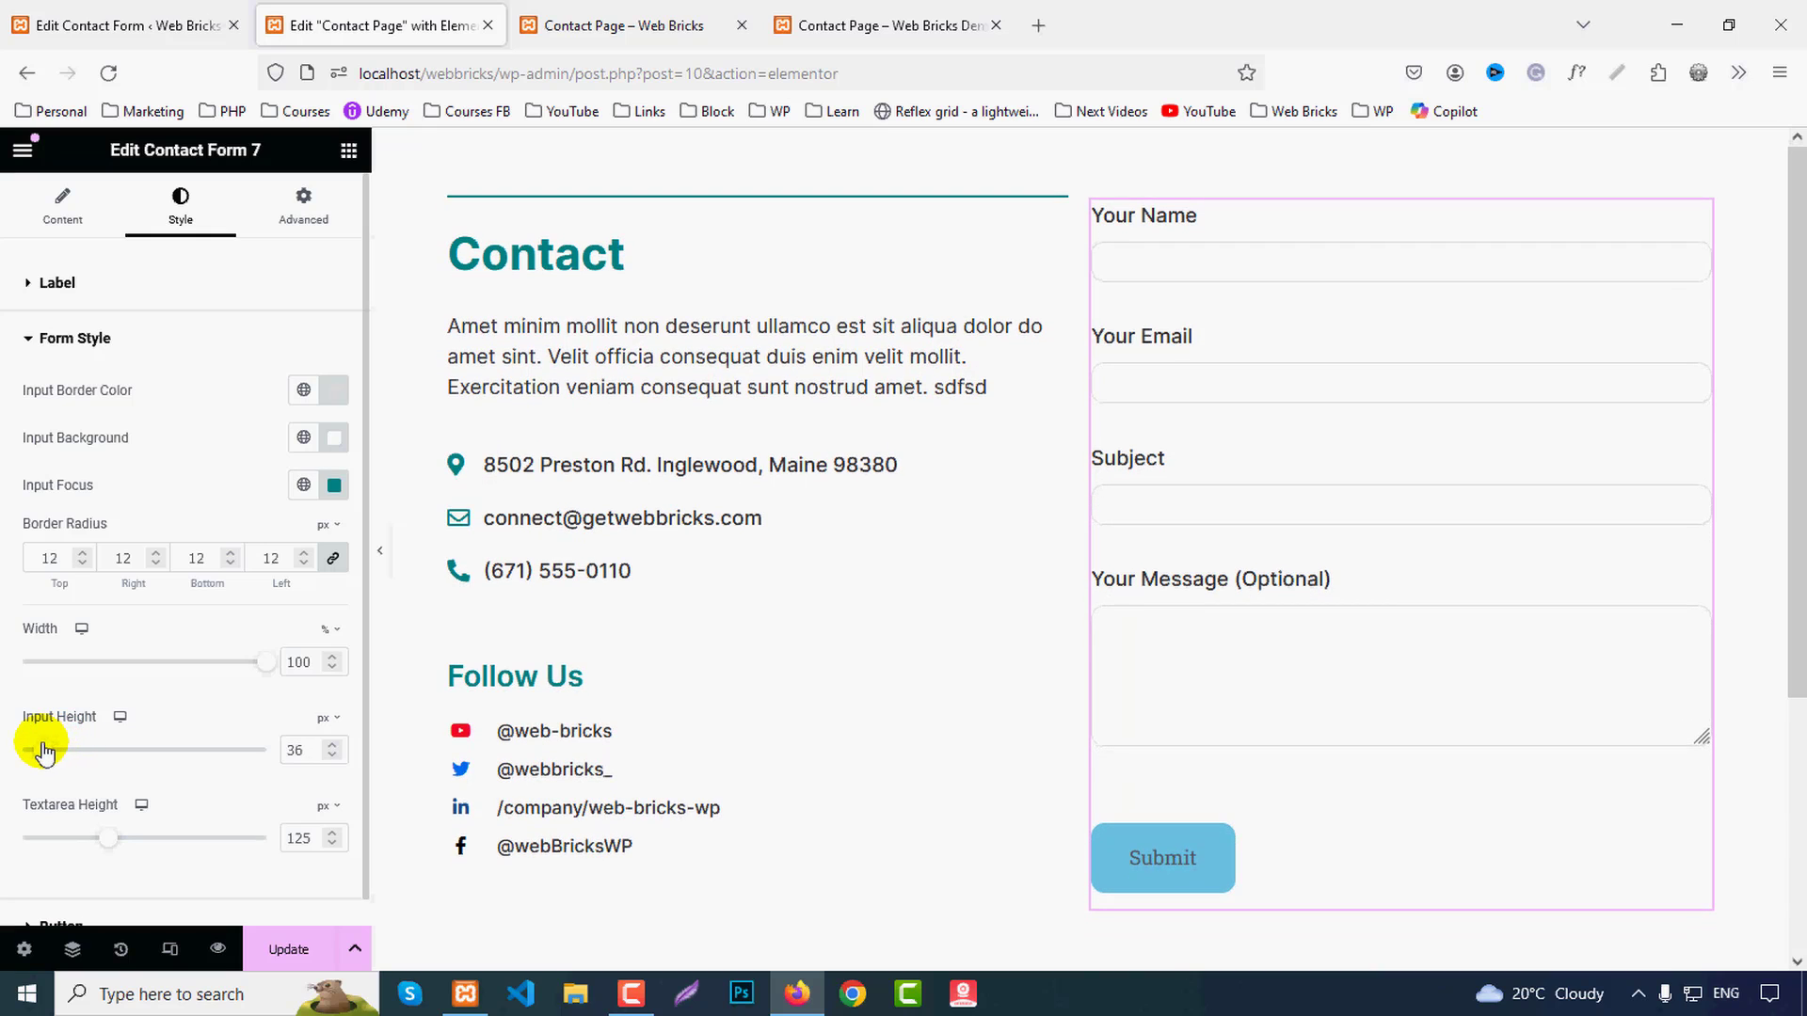
click(294, 753)
key(Down)
scroll(1194, 694, down, 2)
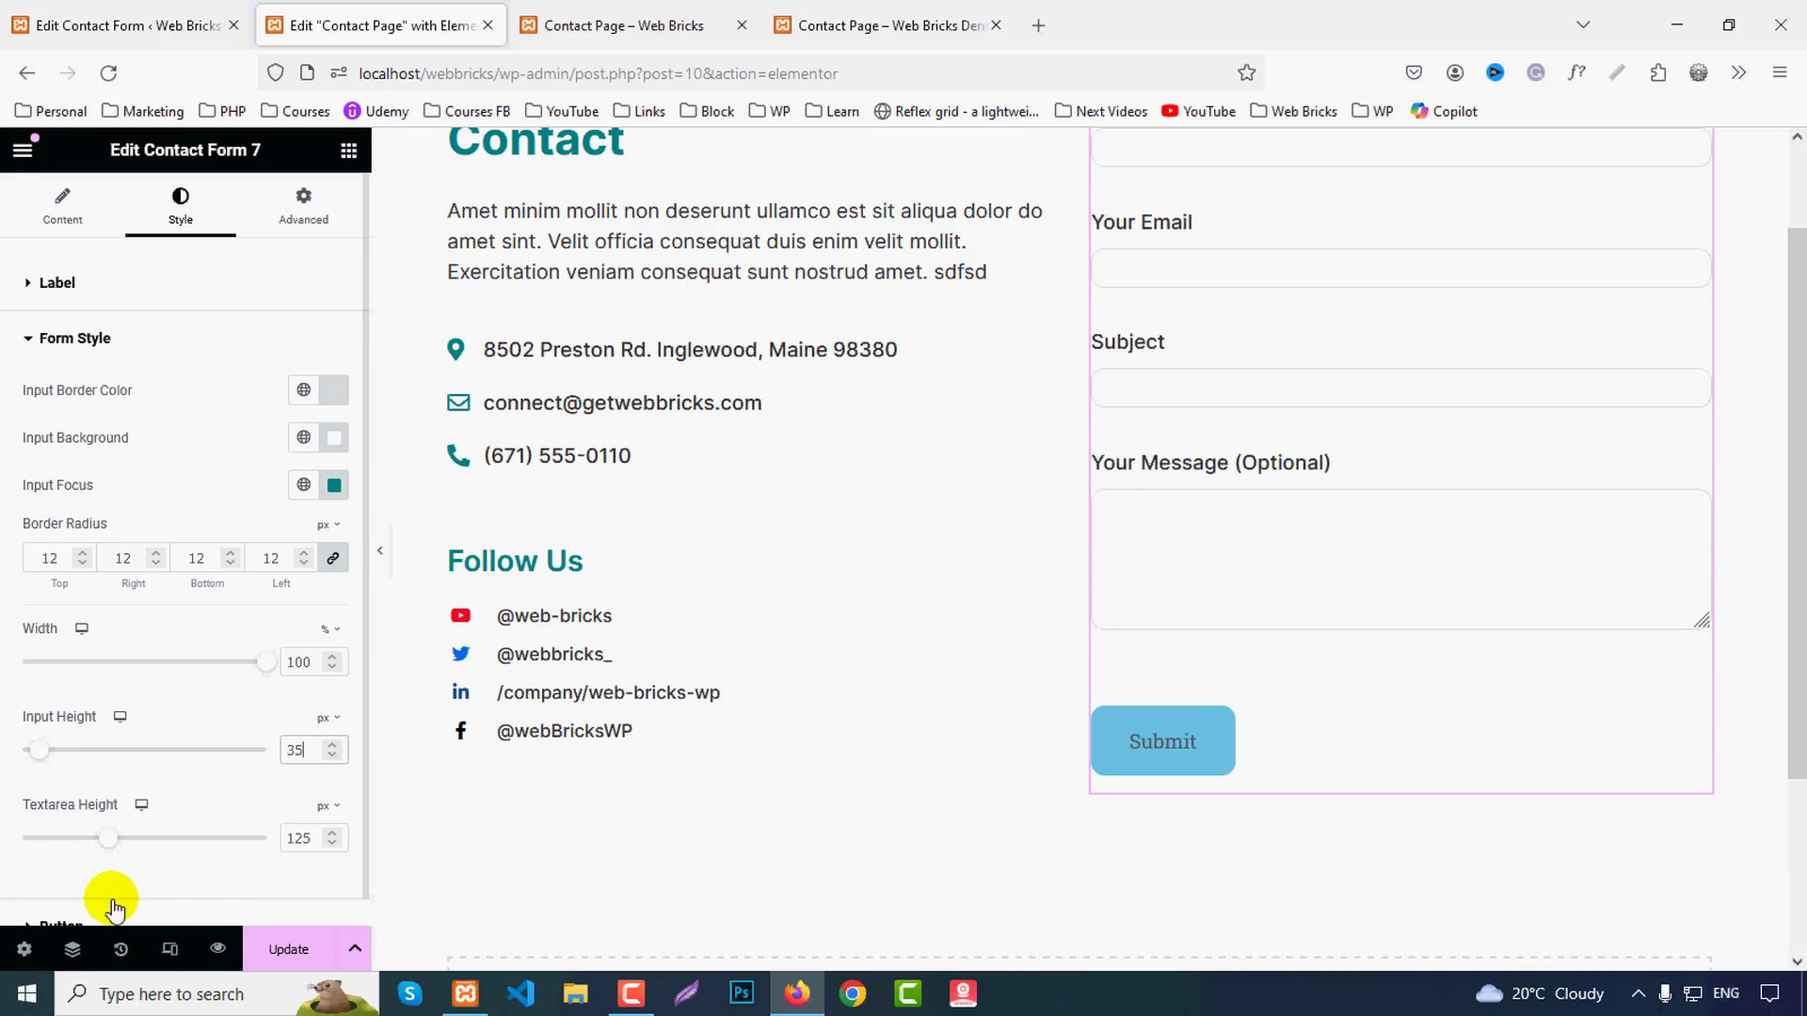
mouse_move(110, 840)
mouse_down()
mouse_move(195, 845)
mouse_move(81, 839)
mouse_up()
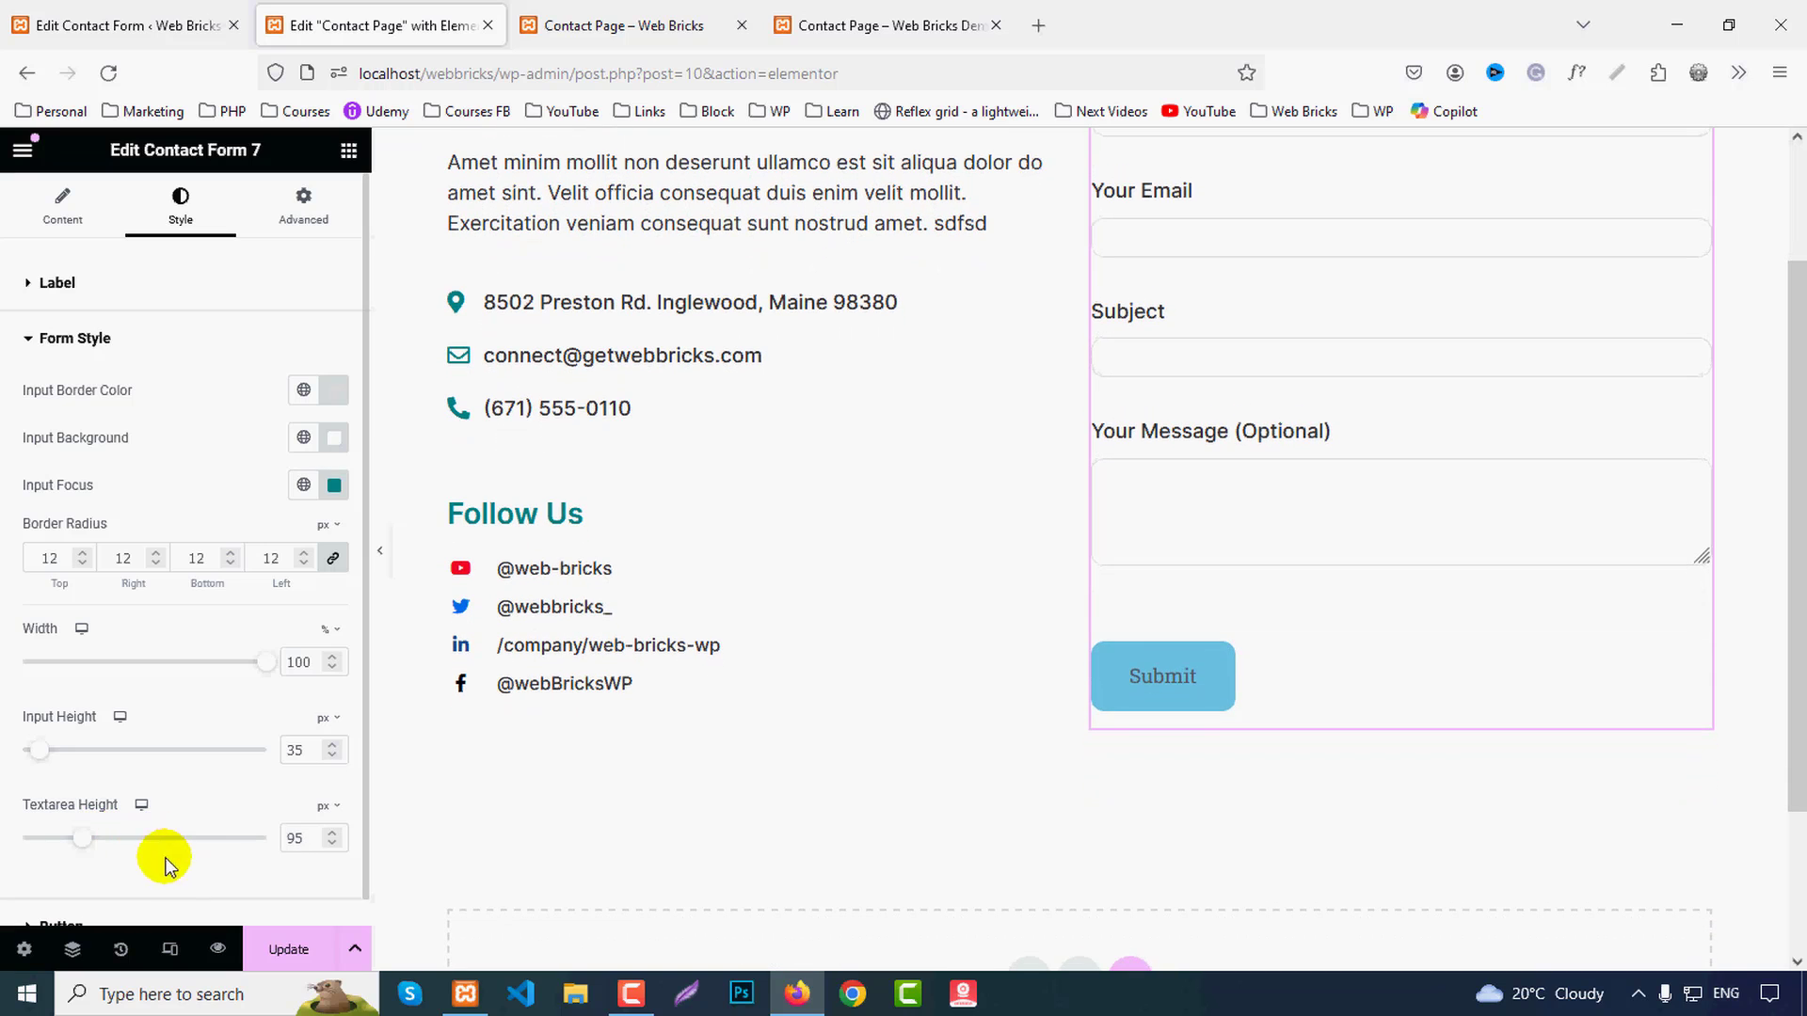
double_click(321, 839)
text(100)
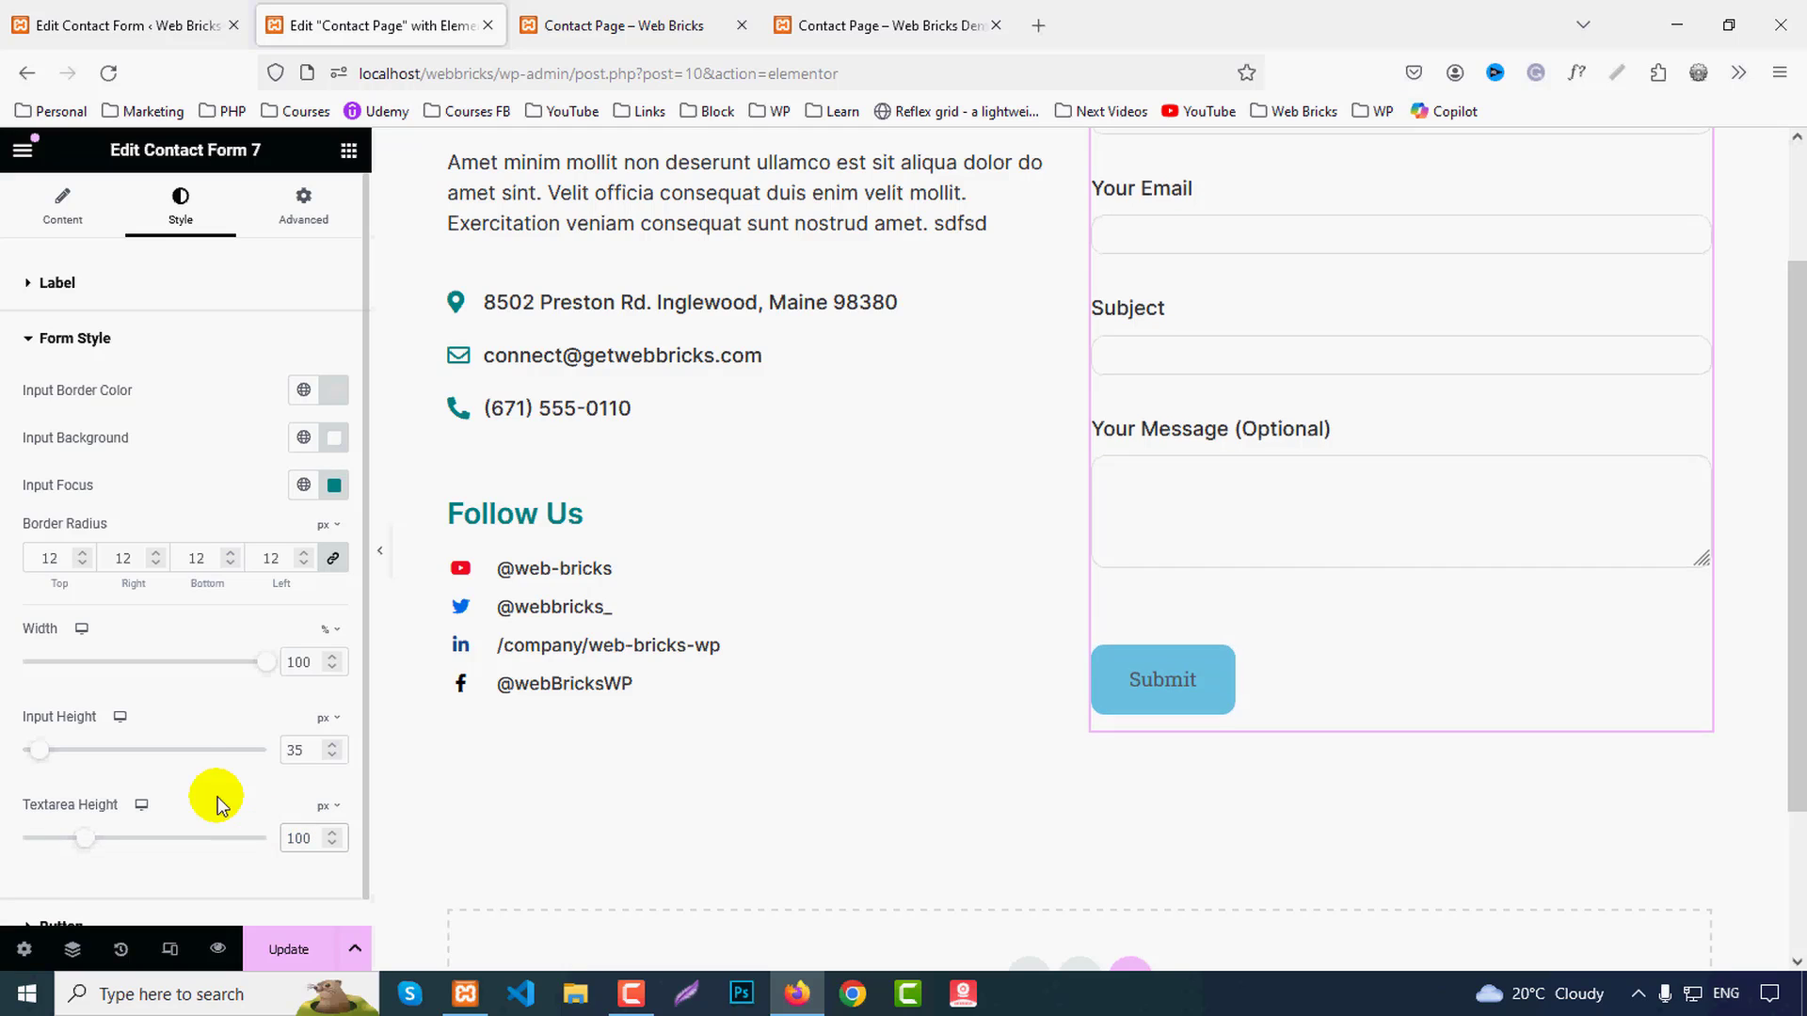
scroll(8, 810, down, 1)
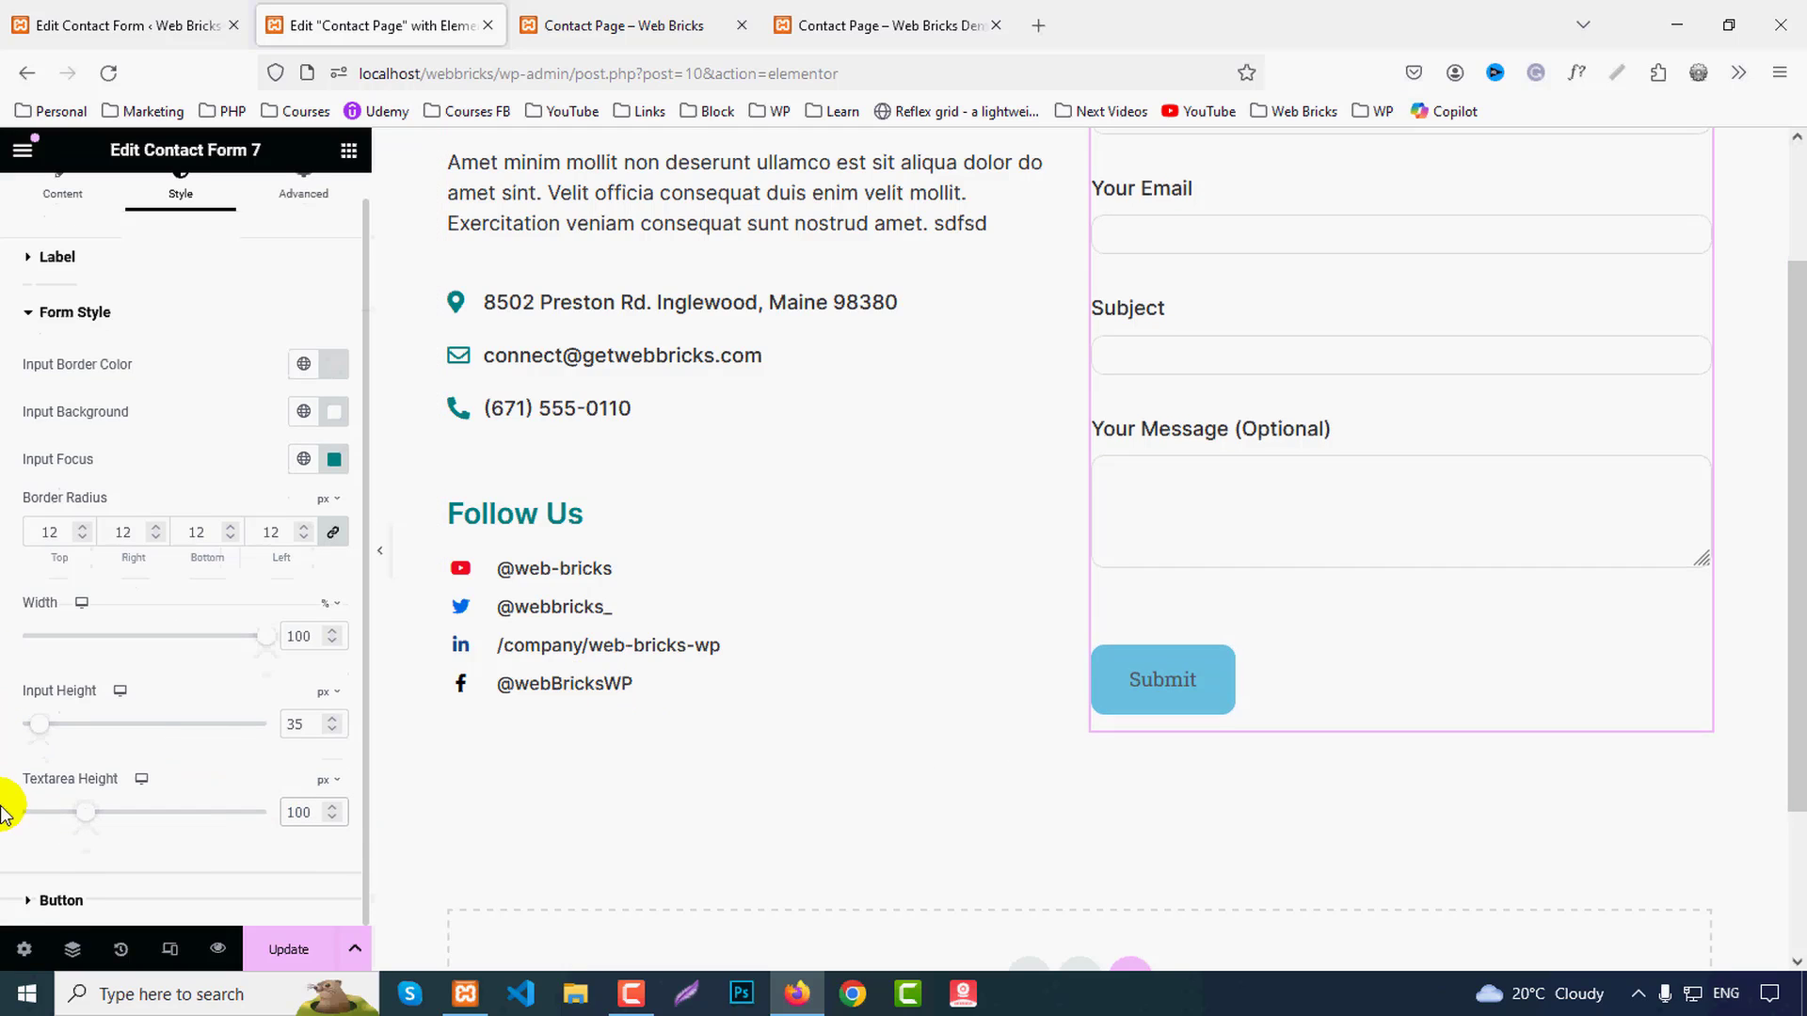
Step: Give the Submit button white text and a #008080 background
click(51, 900)
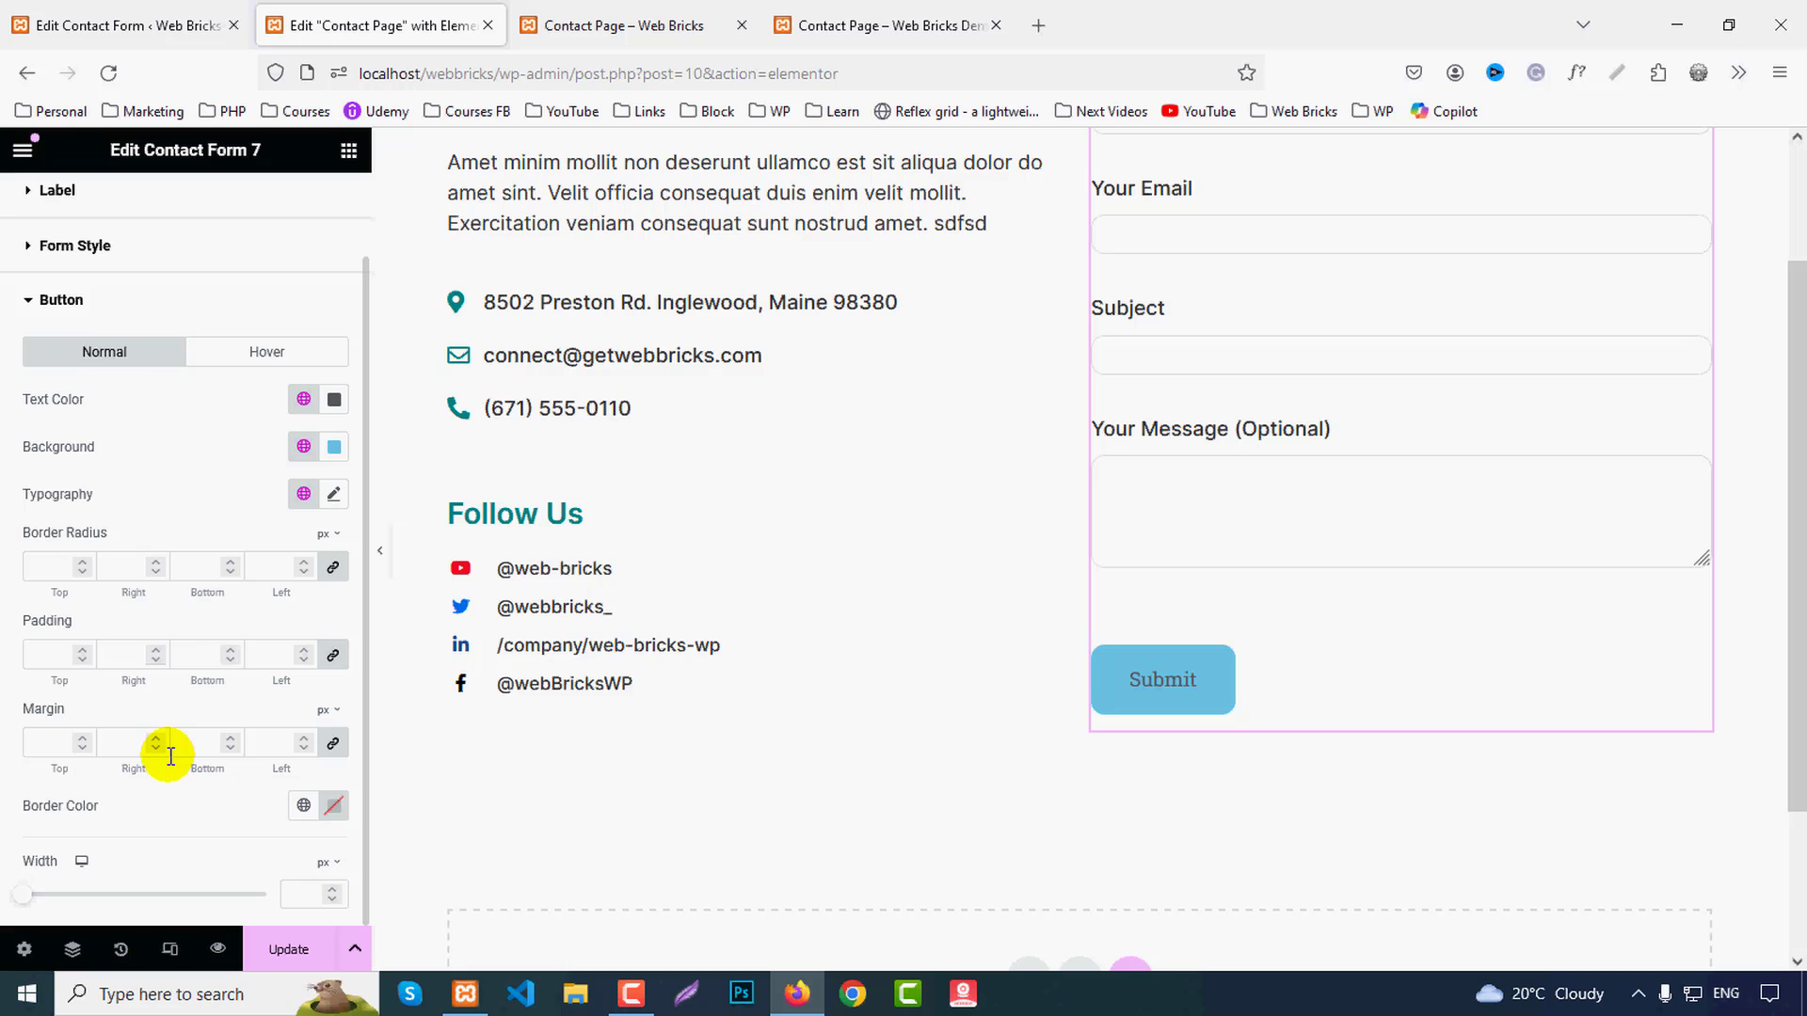
click(334, 399)
click(154, 452)
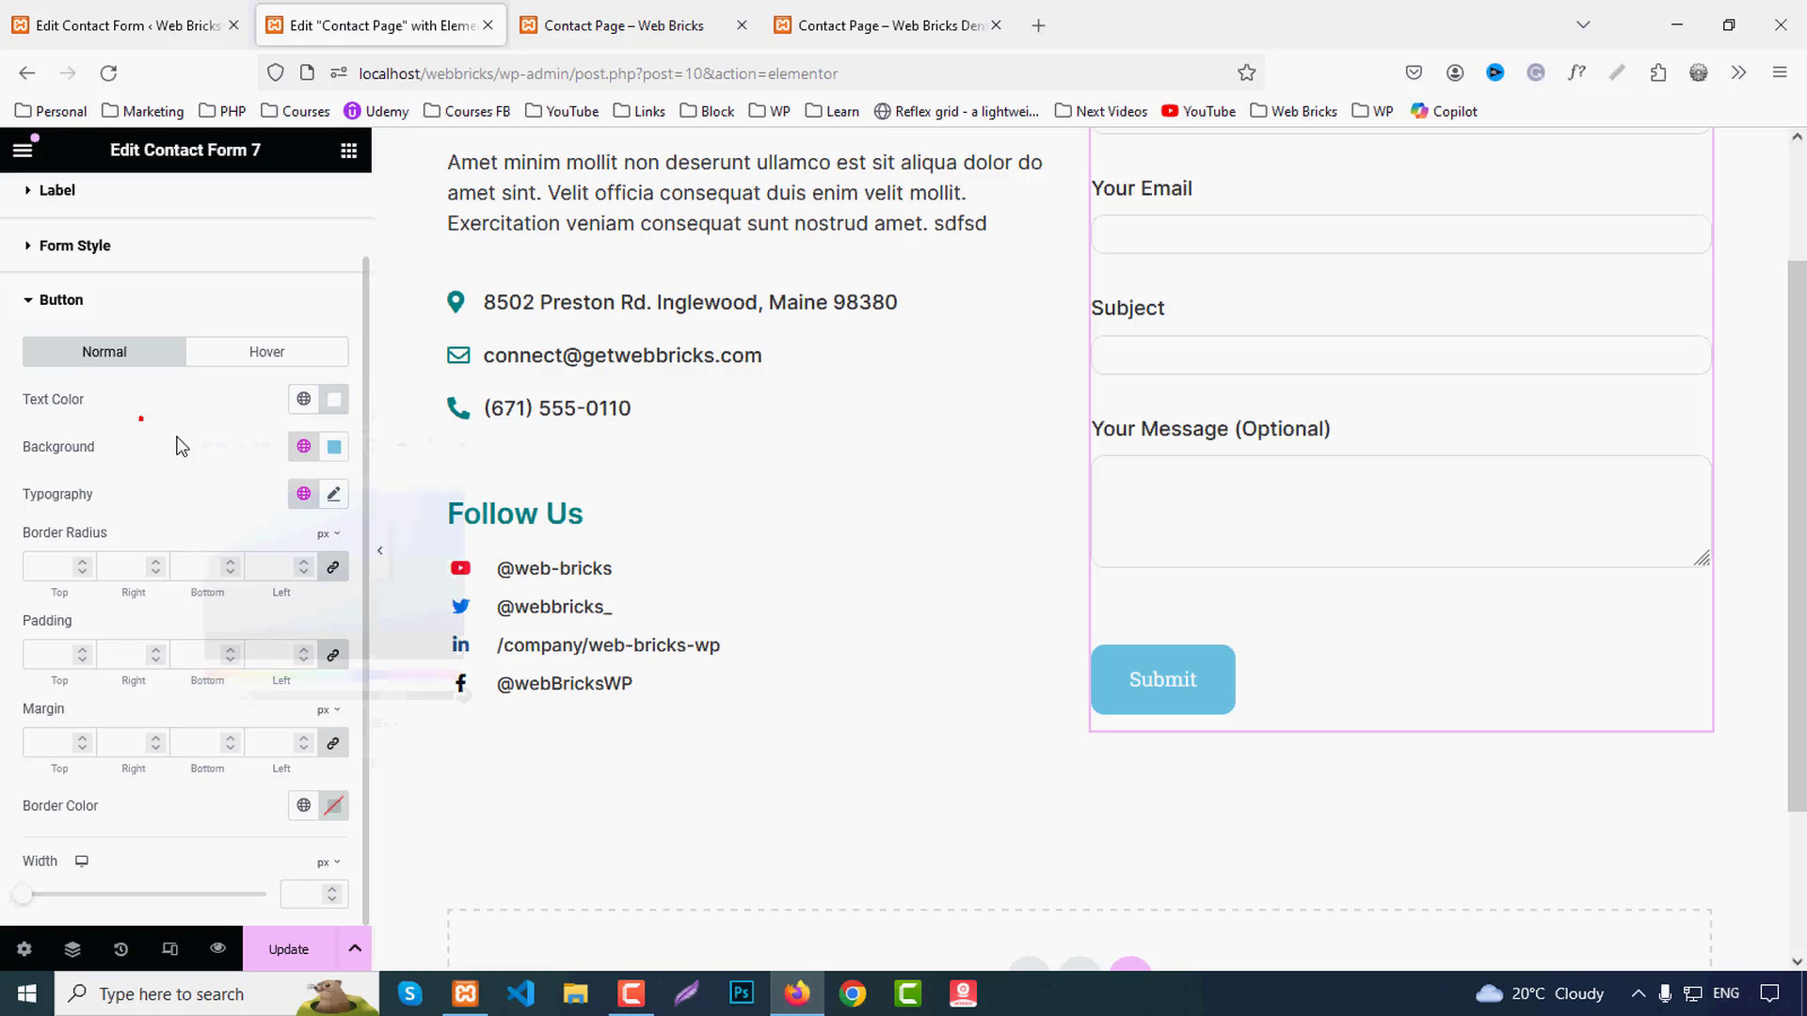
click(335, 447)
text(#008080)
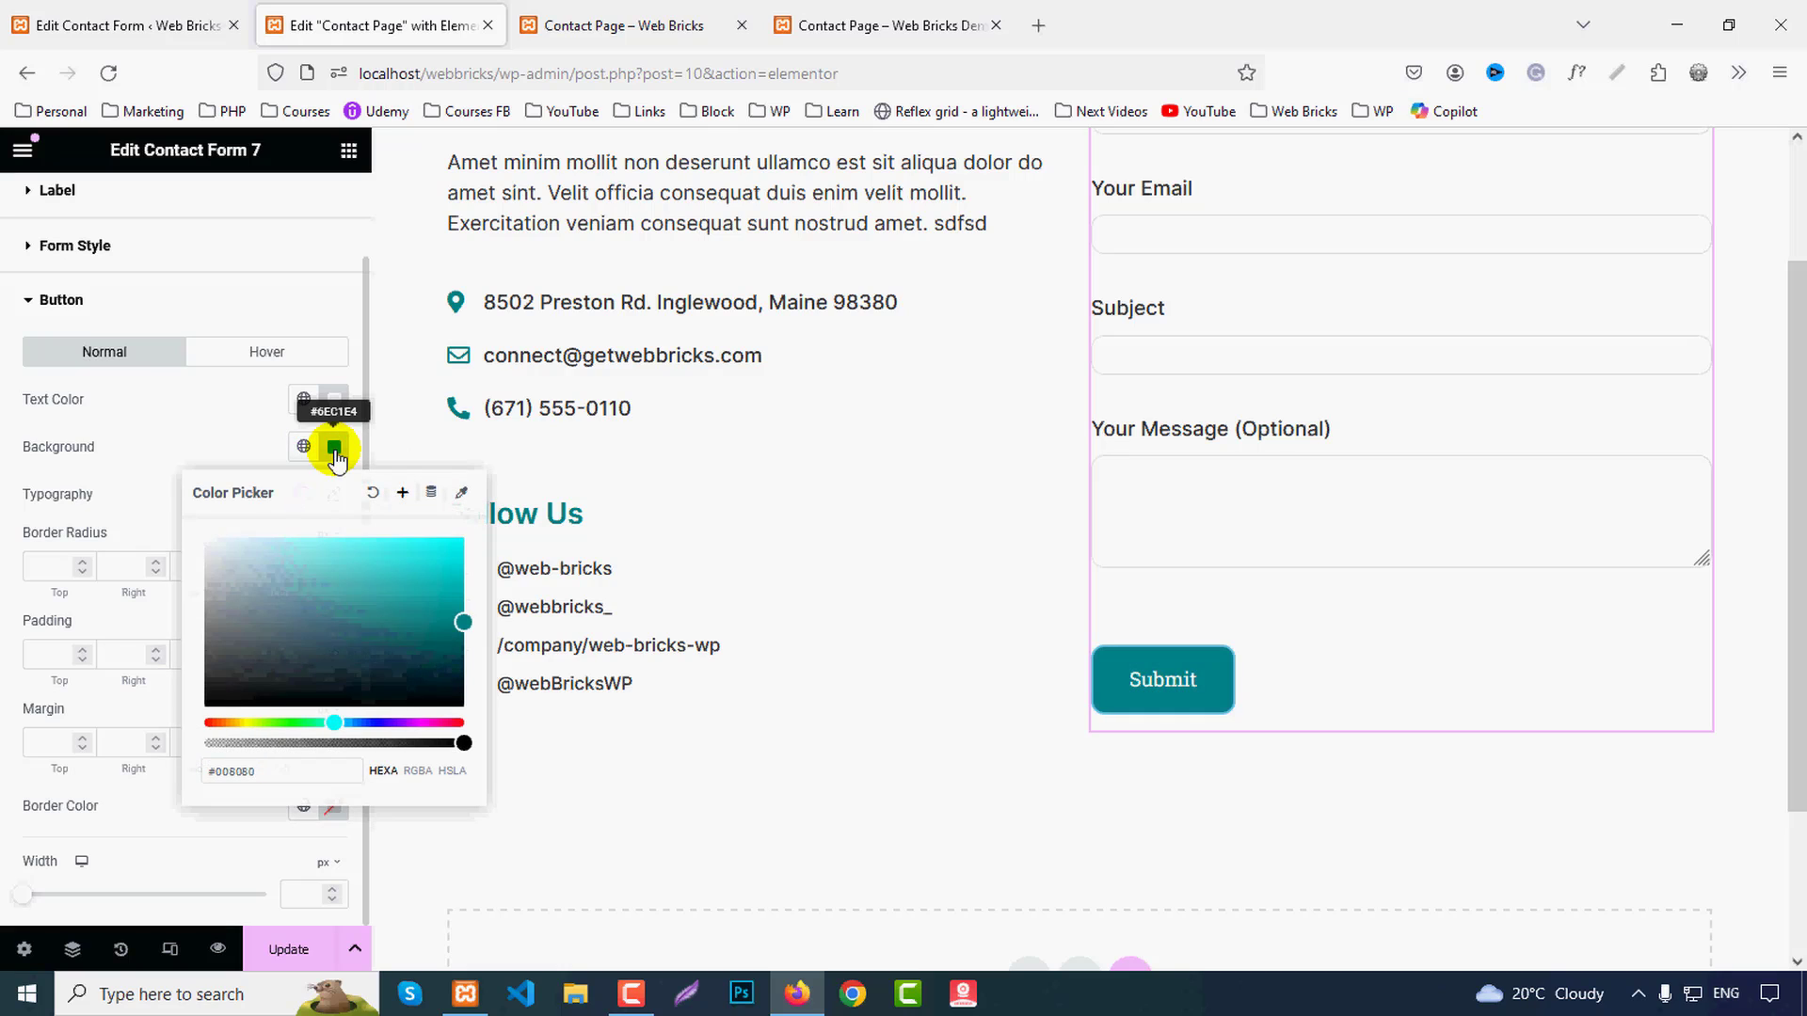
click(335, 447)
Step: Set the button typography to Inter 18px semi-bold and a 12px corner radius
click(334, 493)
click(254, 602)
text(inter)
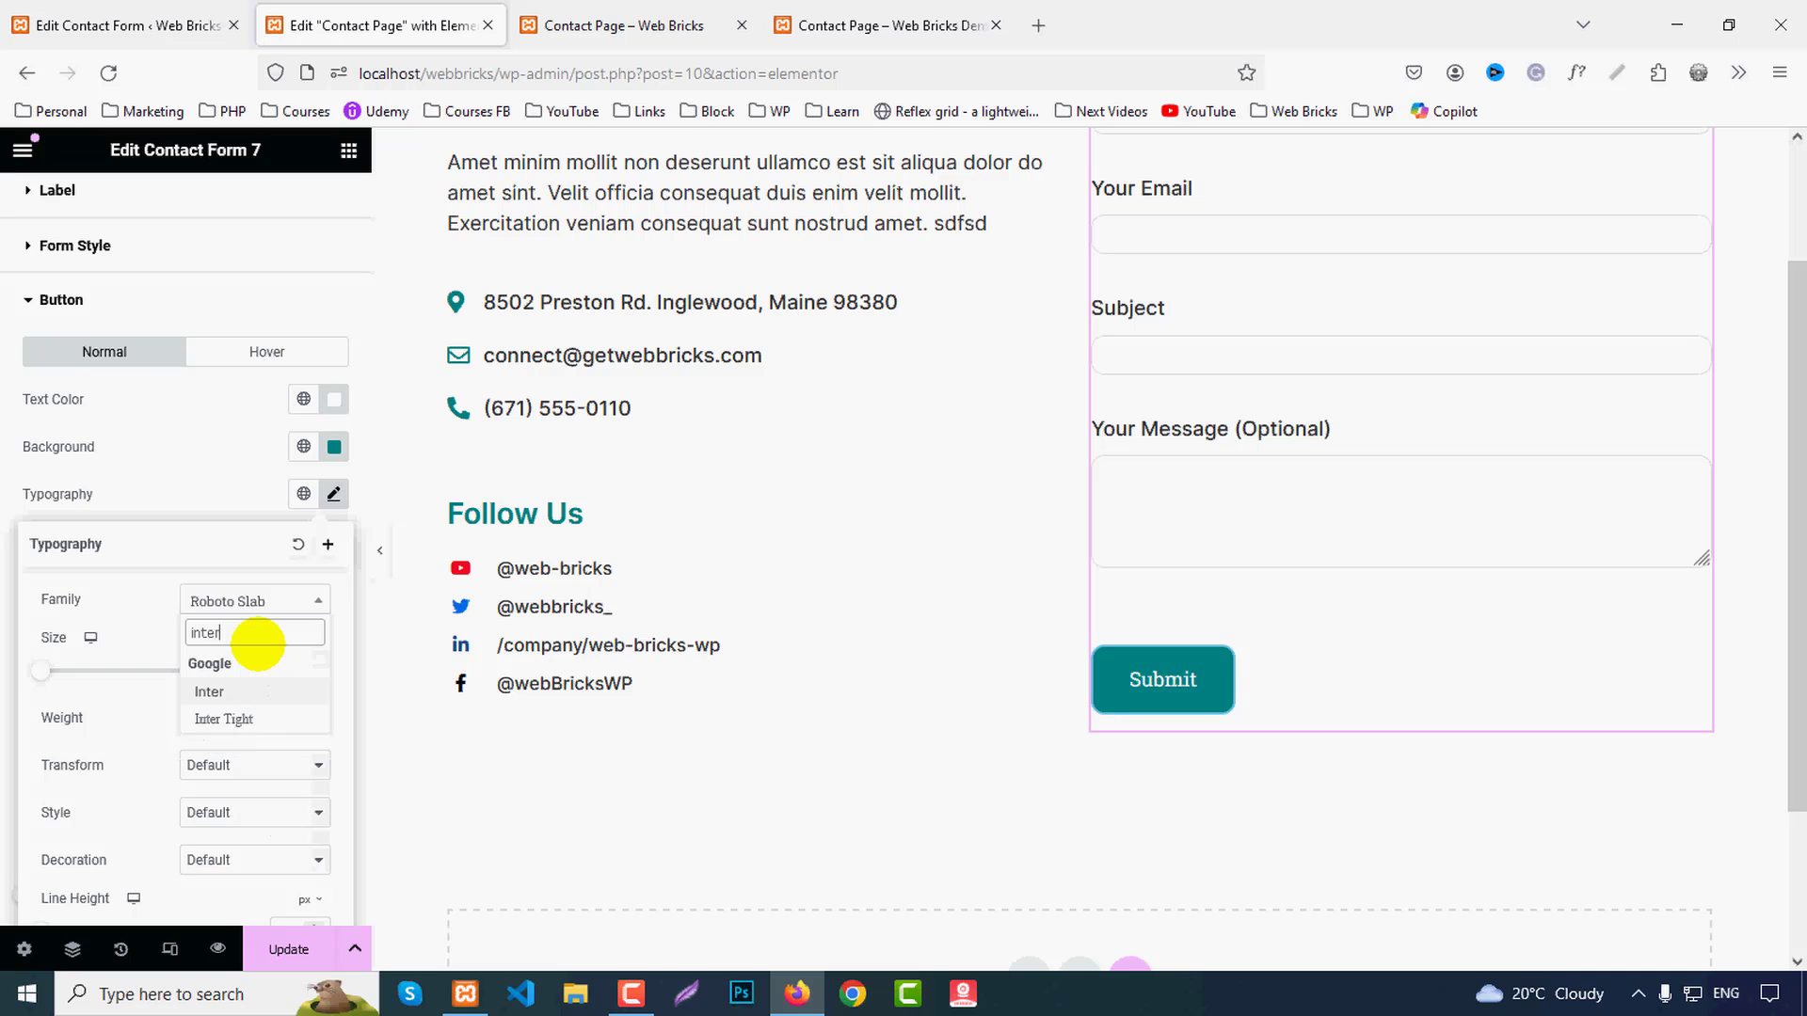
click(210, 692)
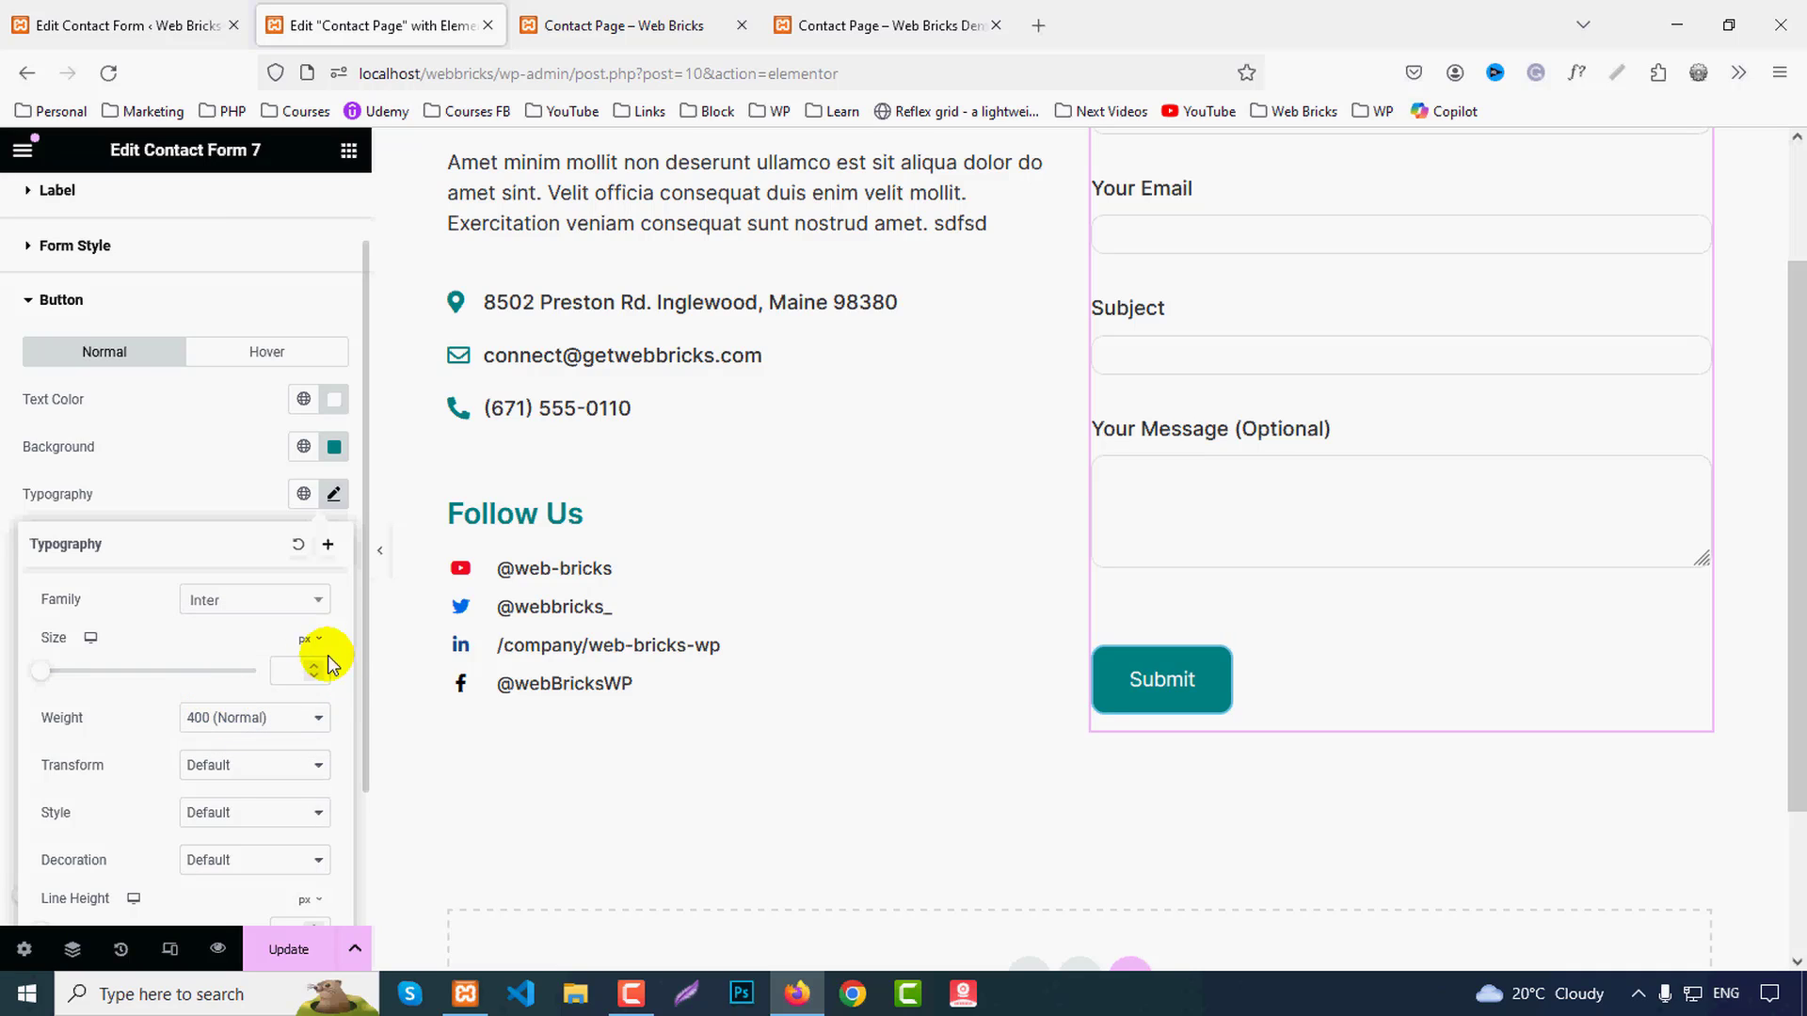
text(18)
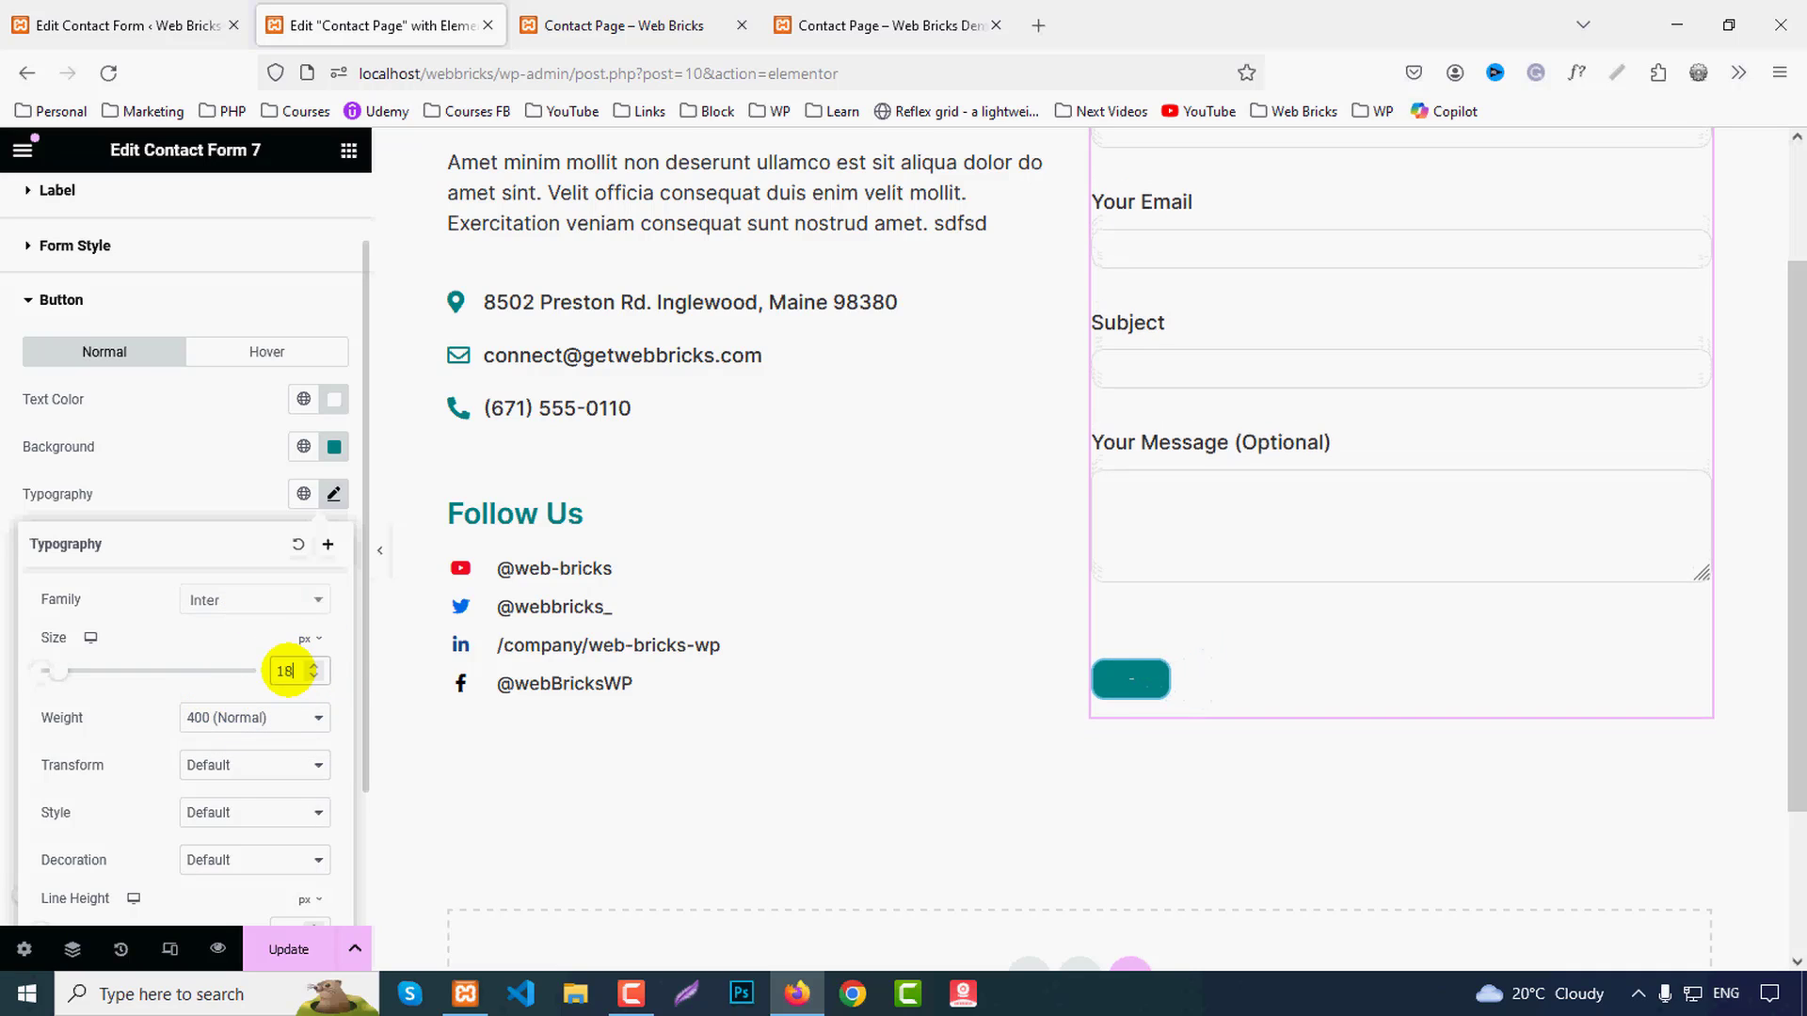
click(240, 725)
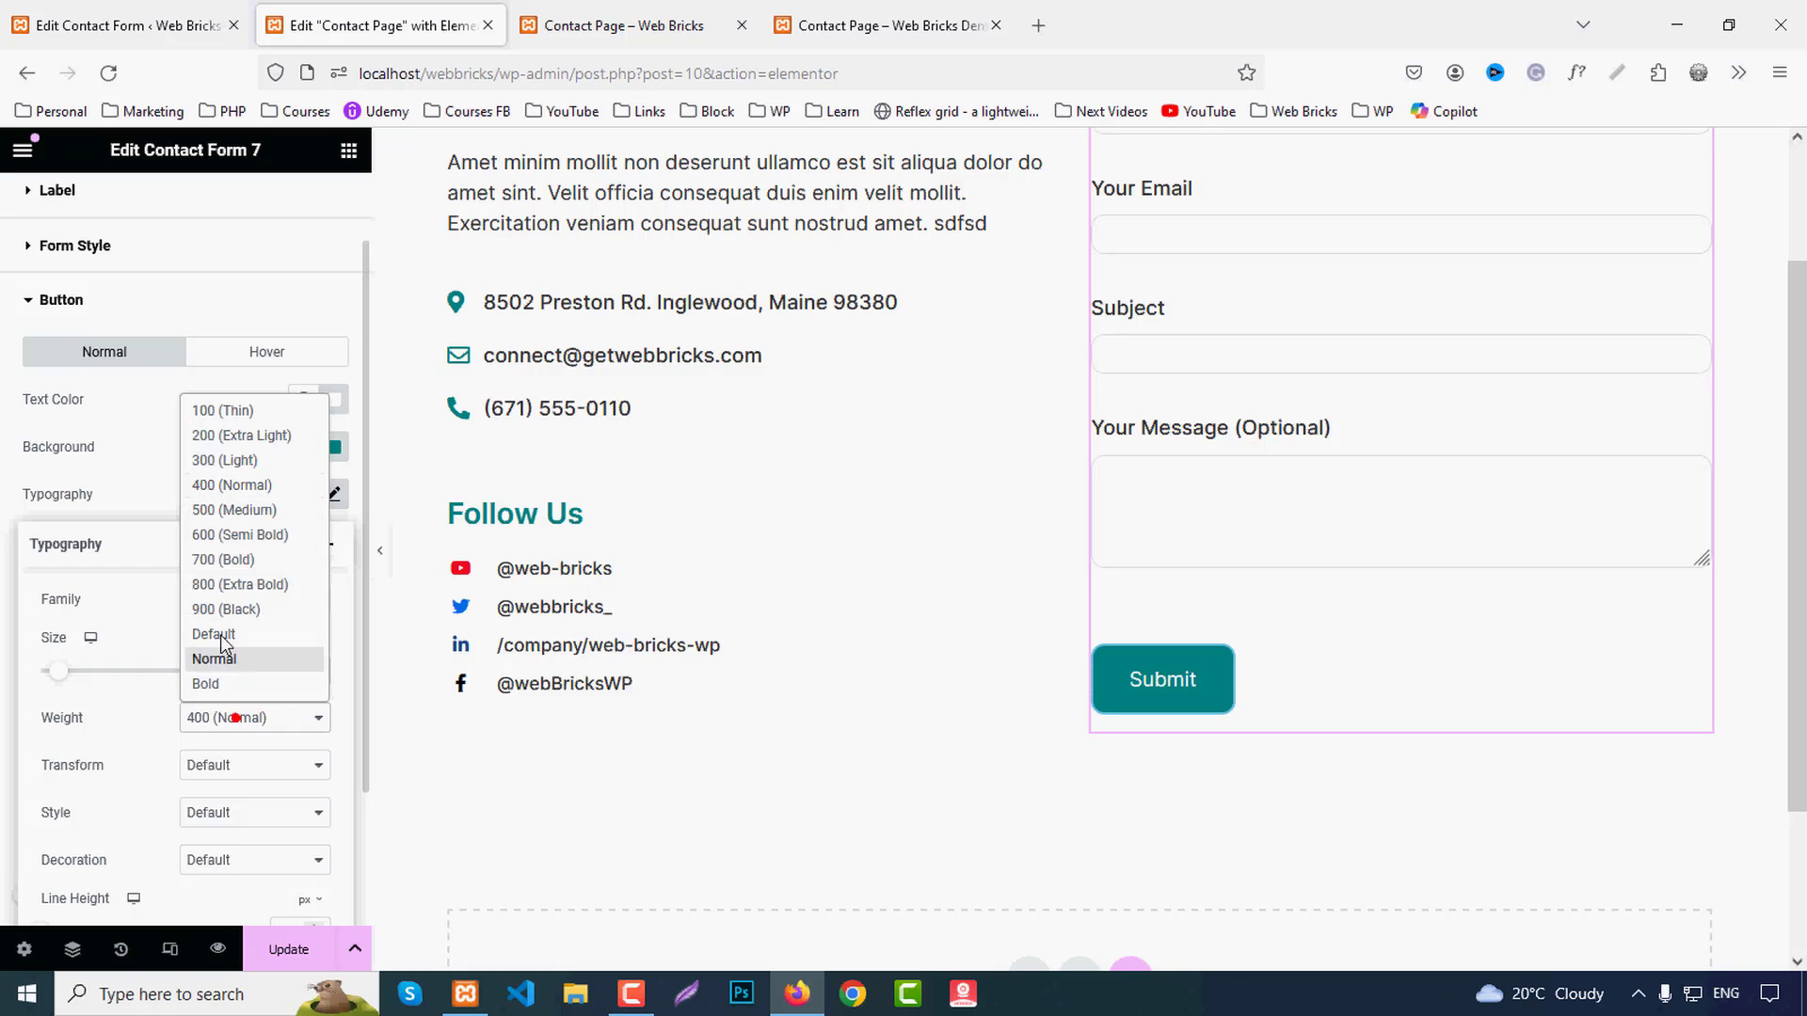
click(213, 524)
click(66, 567)
text(12)
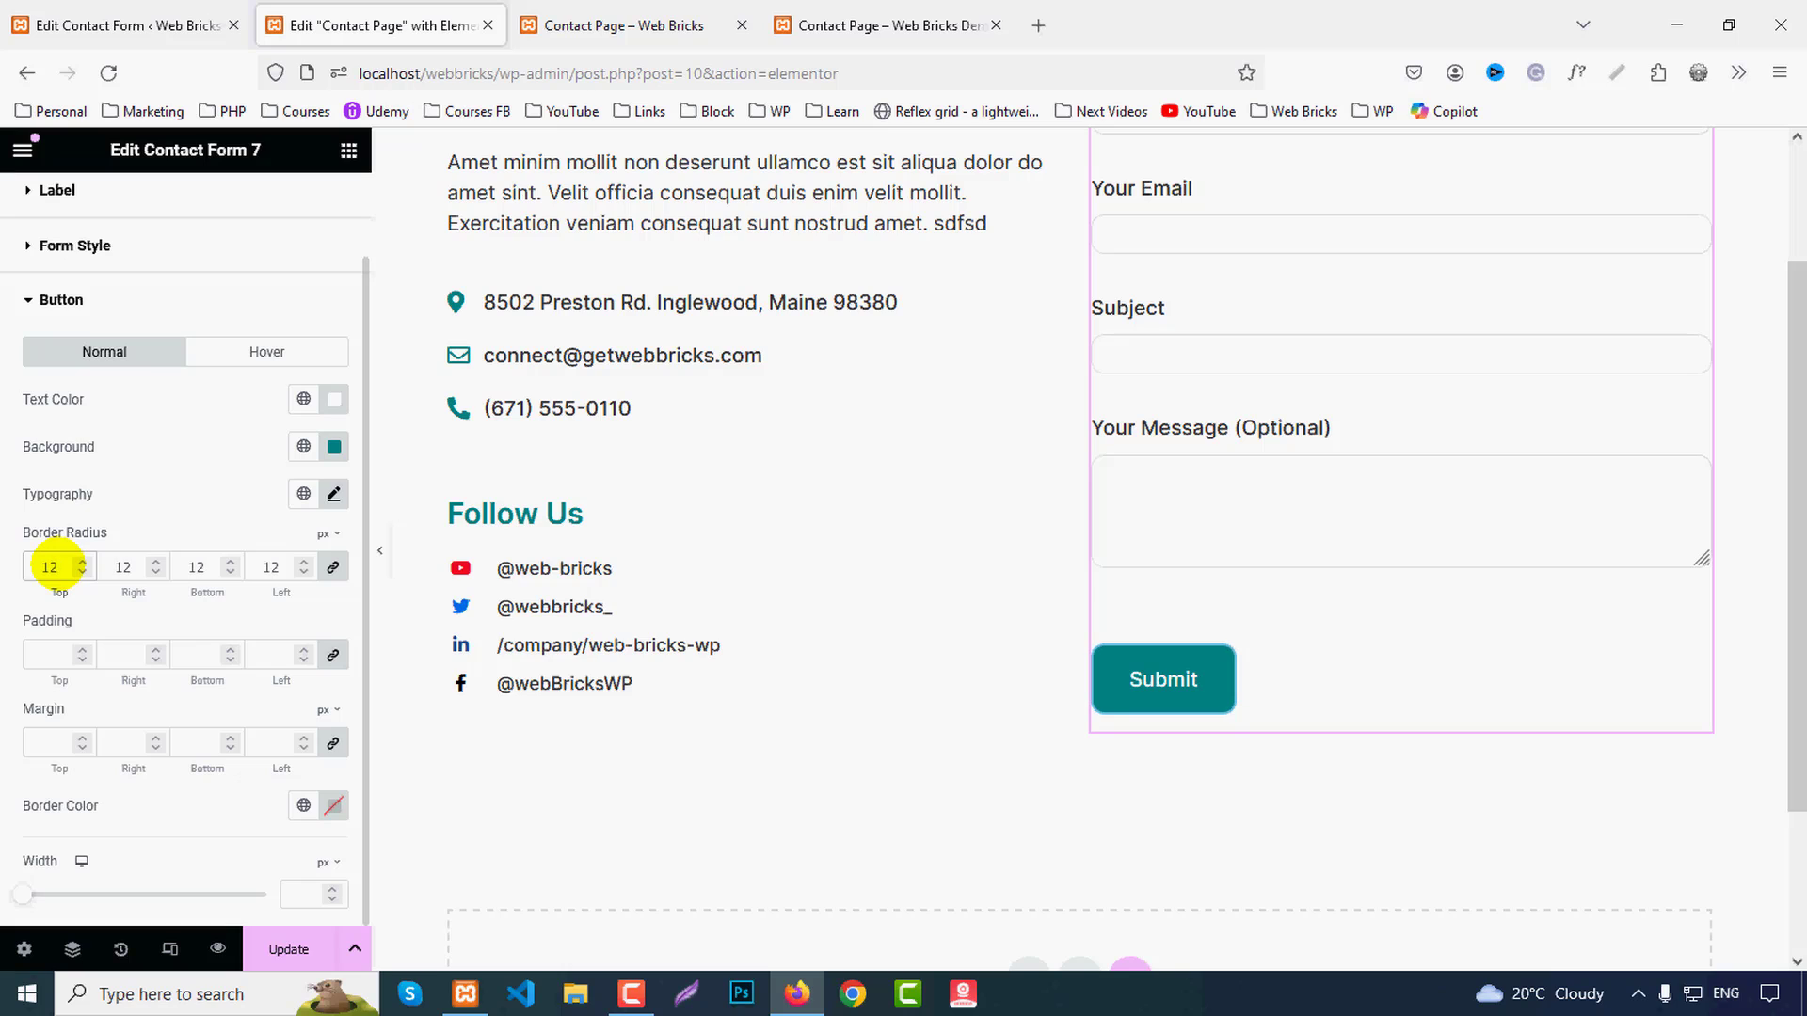
Step: Unlink the button padding and set it to 10, 30, 10, 30
click(332, 656)
click(52, 655)
text(10)
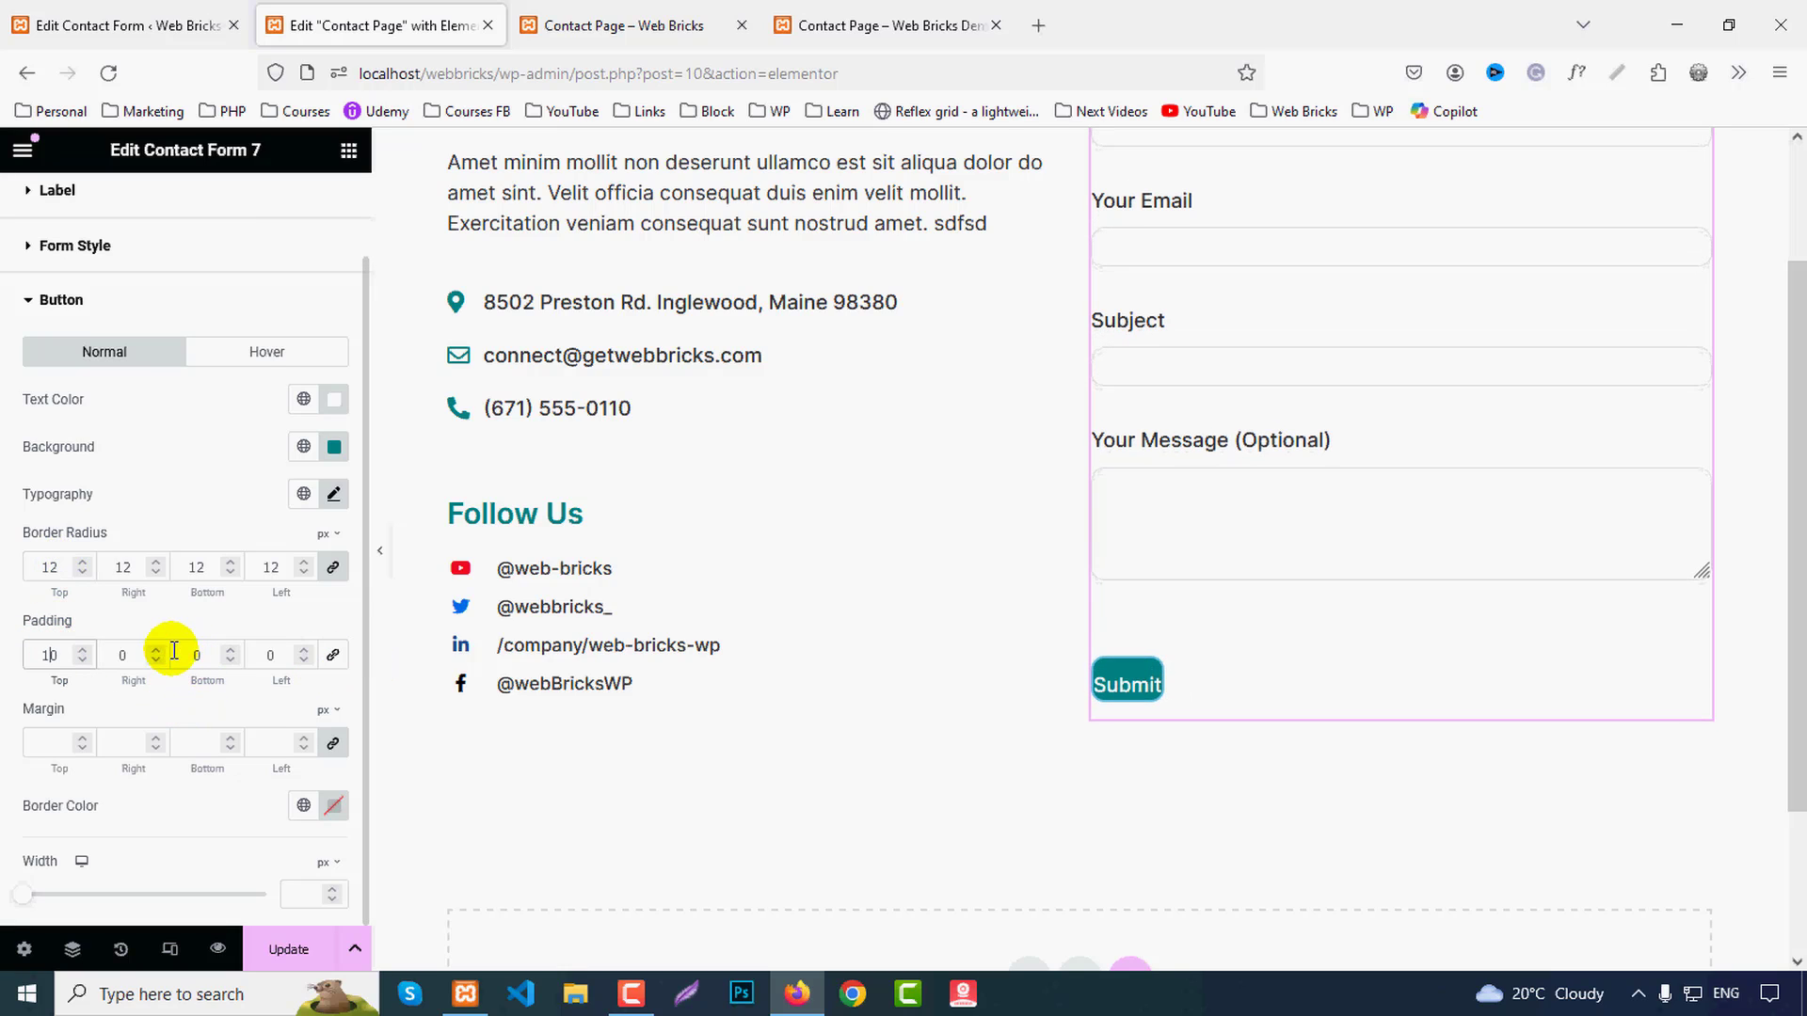
click(189, 653)
text(1)
click(110, 652)
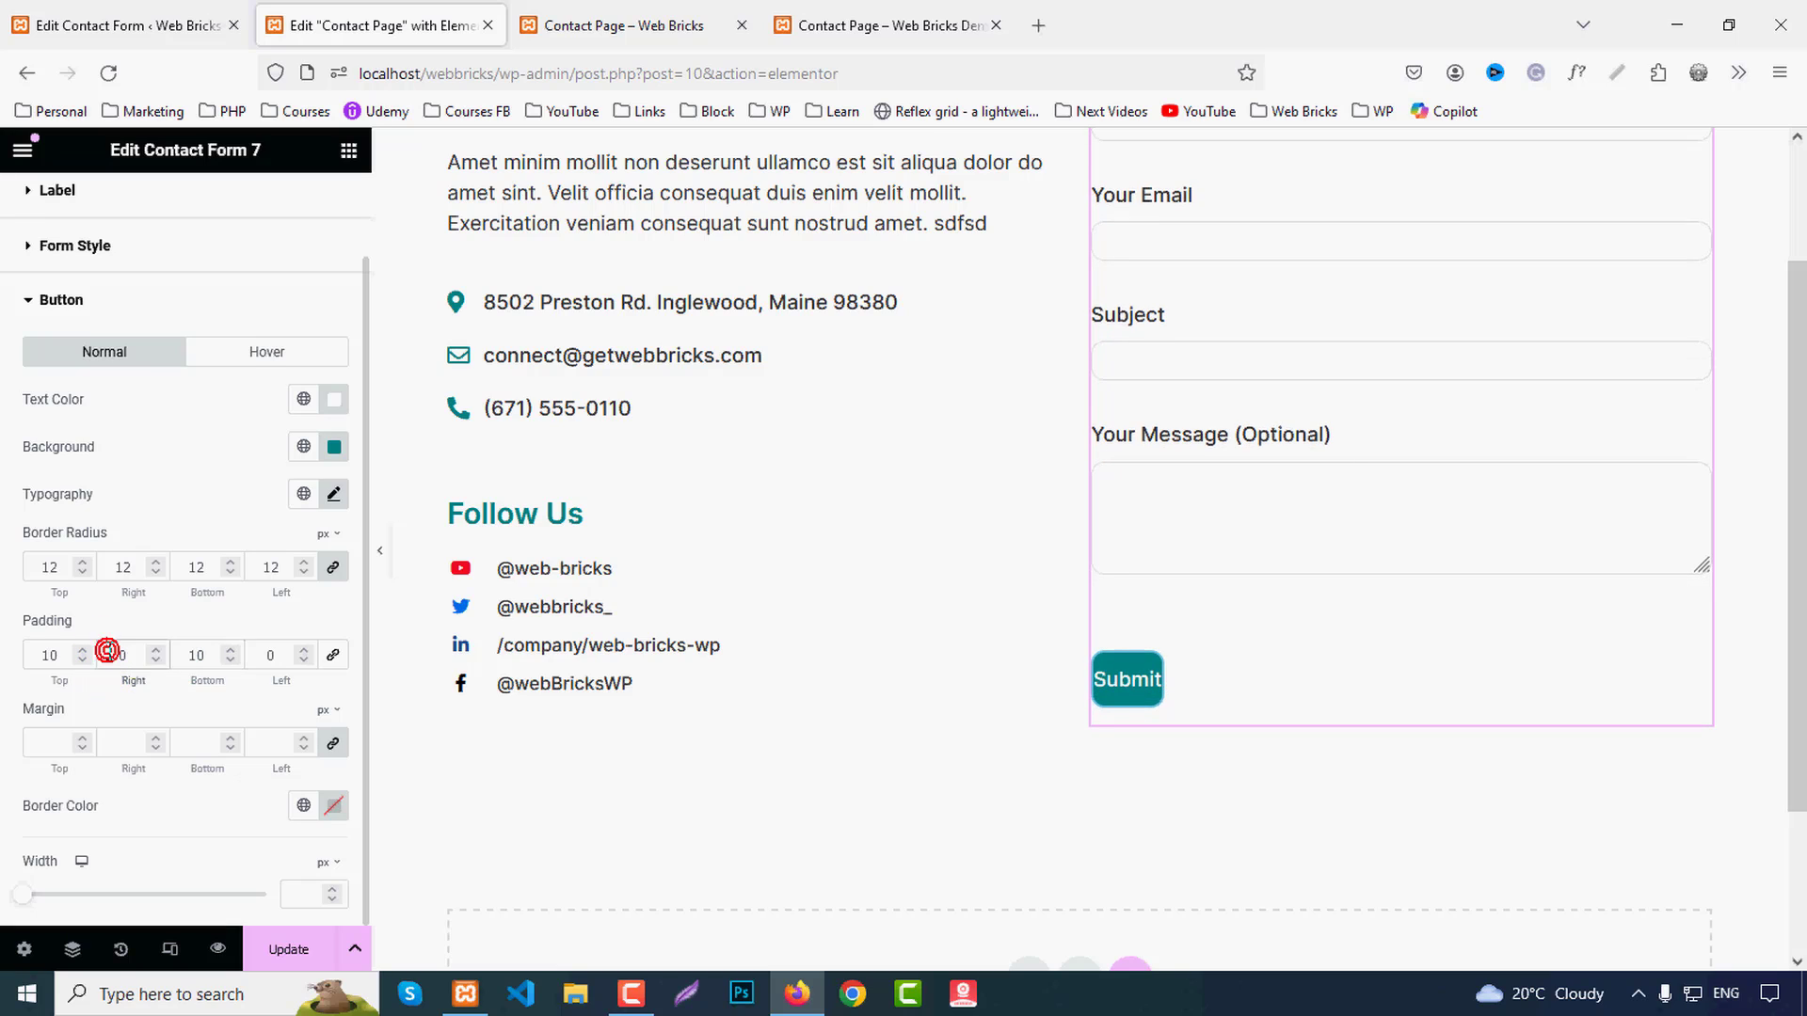
text(3)
click(260, 657)
text(3)
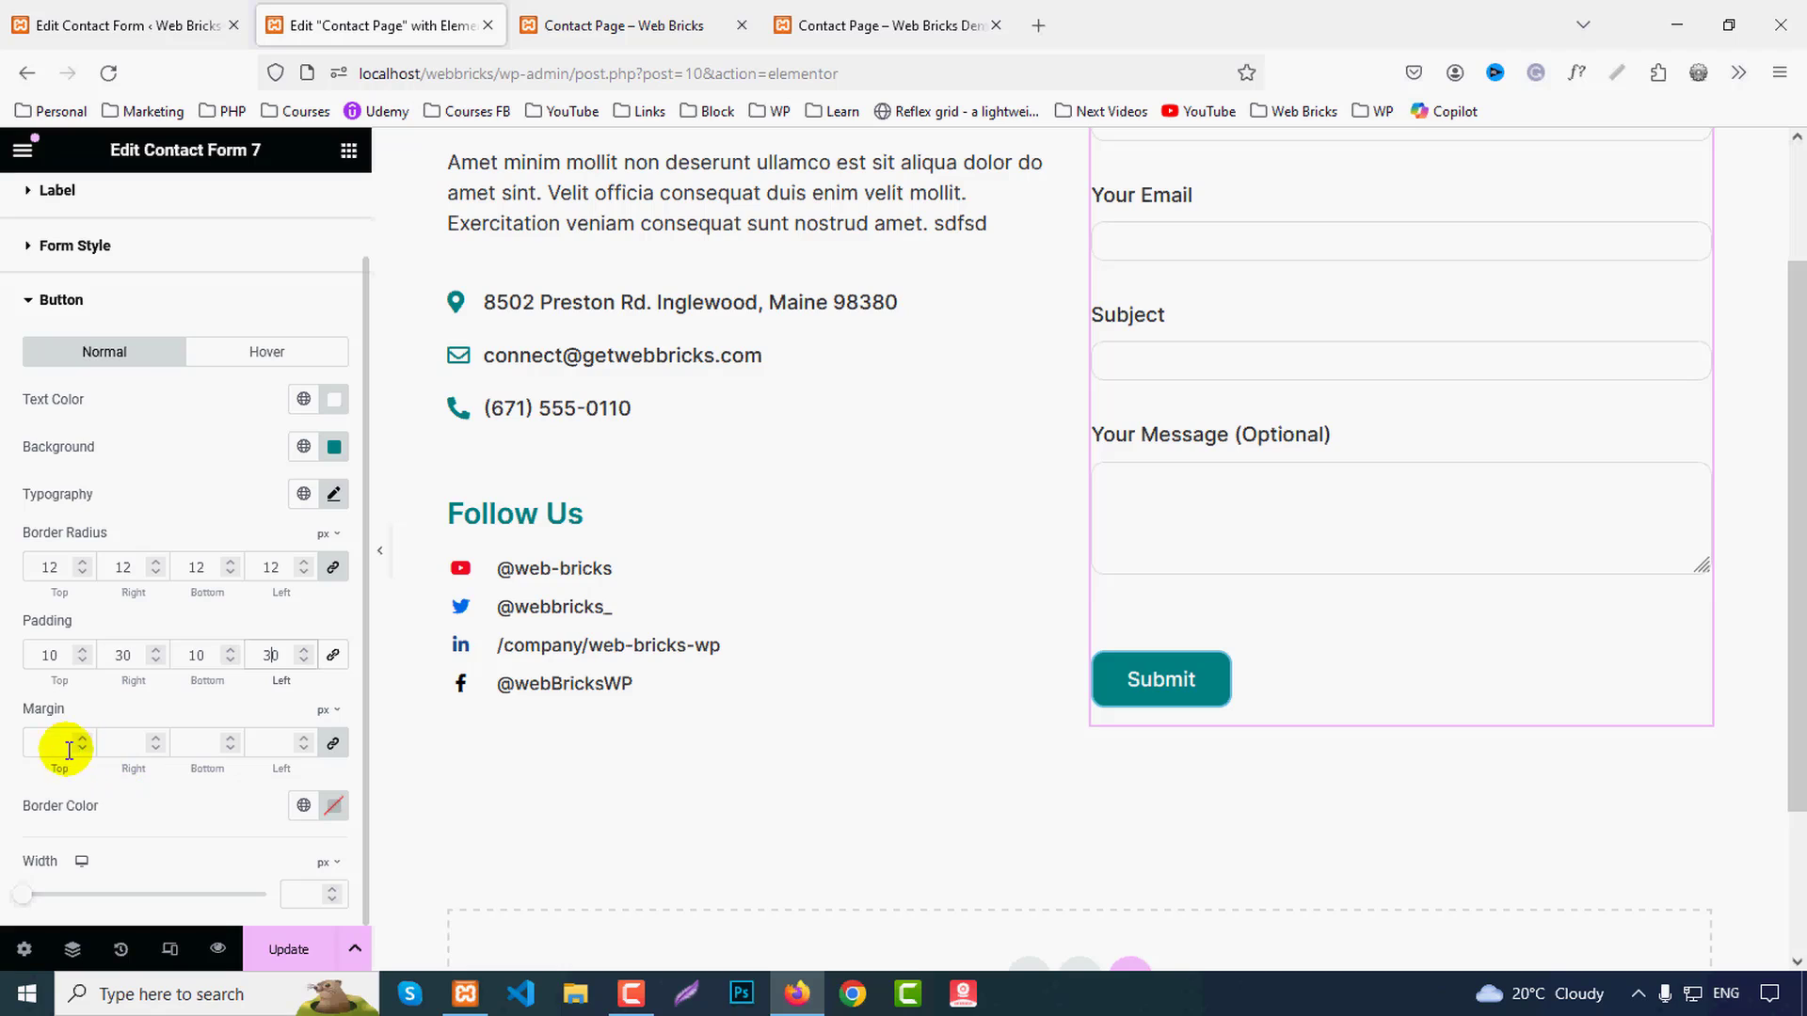
Step: Zero the button margin, set border colour #008080, and make it 180px wide
click(334, 746)
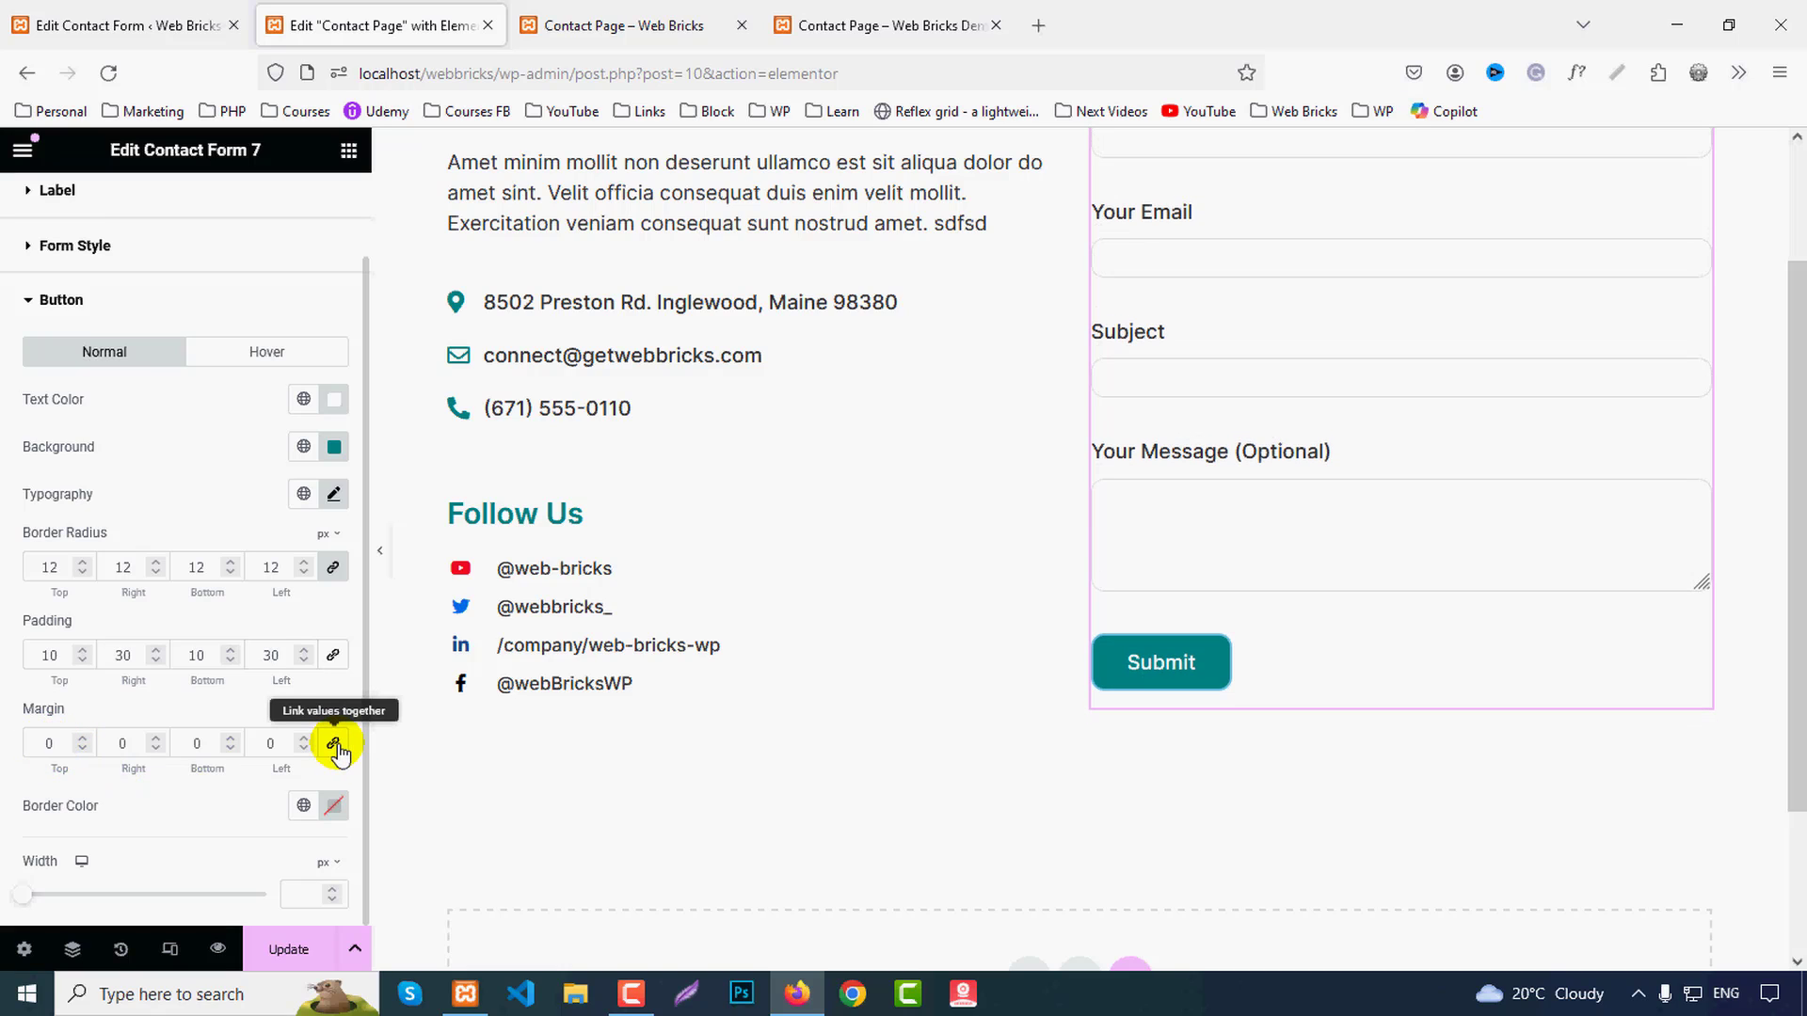
click(334, 806)
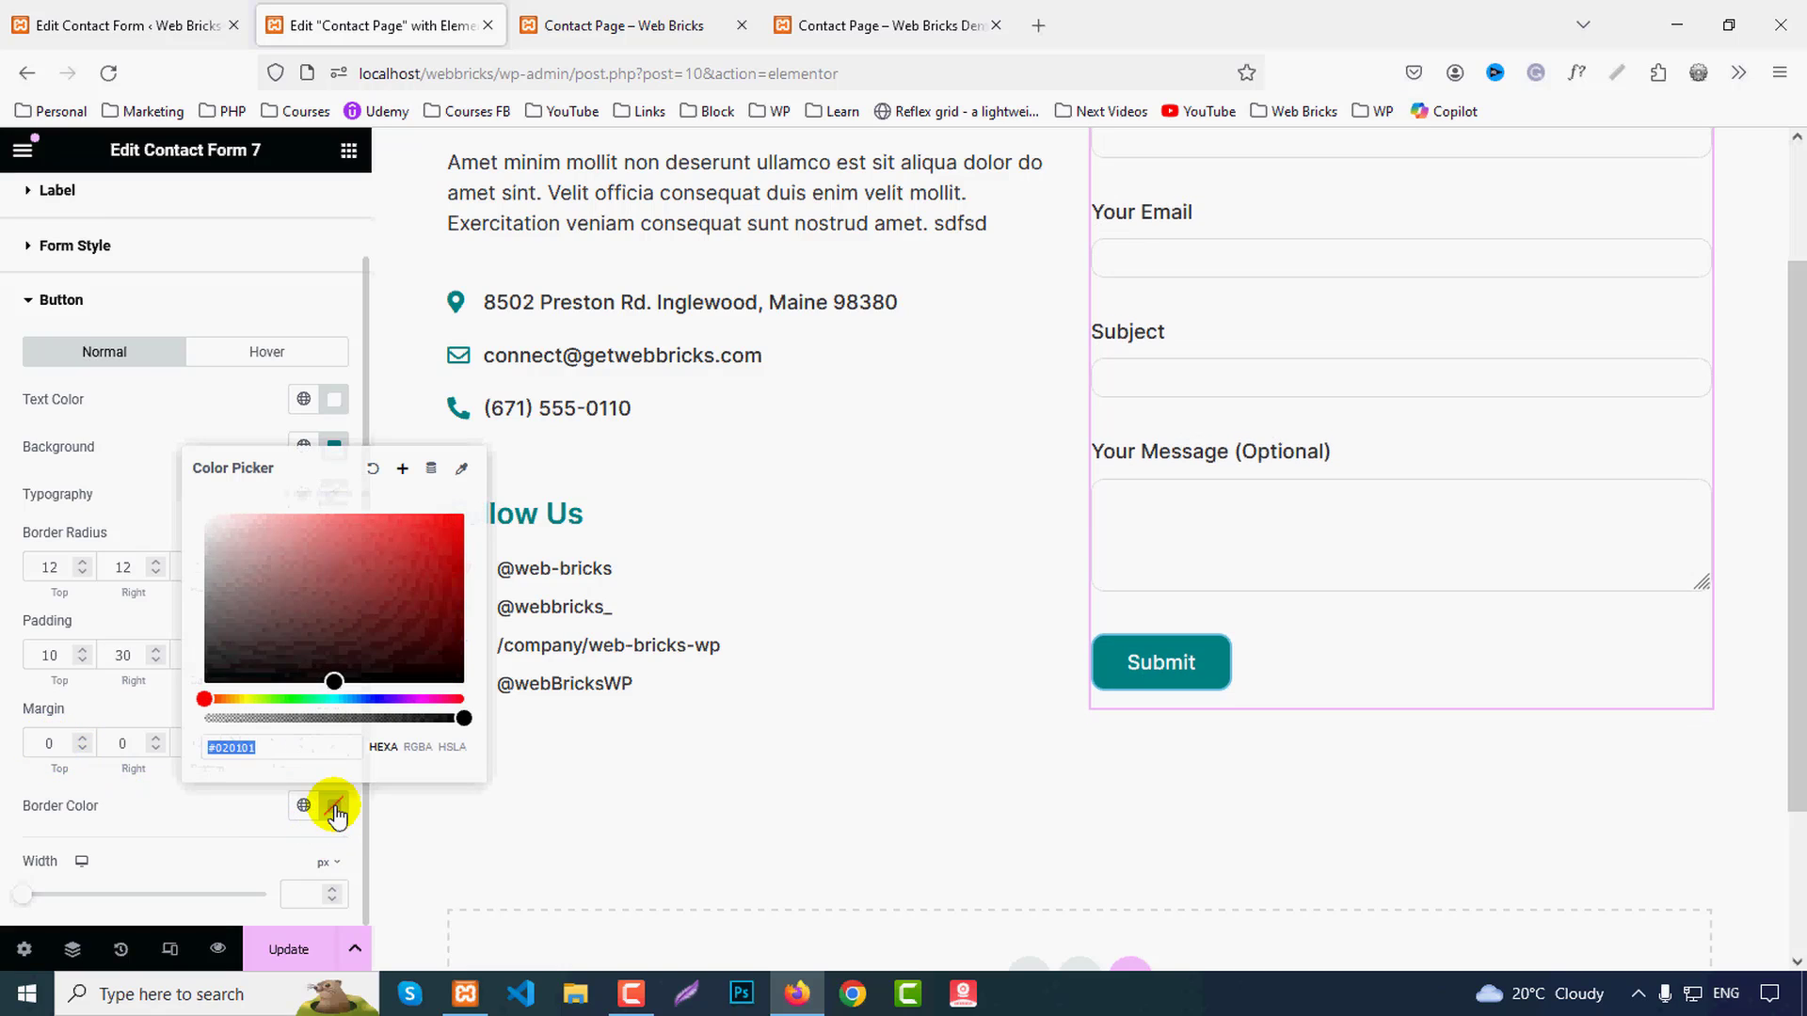
key(Left)
key(Left)
key(Left)
key(Left)
key(BackSpace)
key(BackSpace)
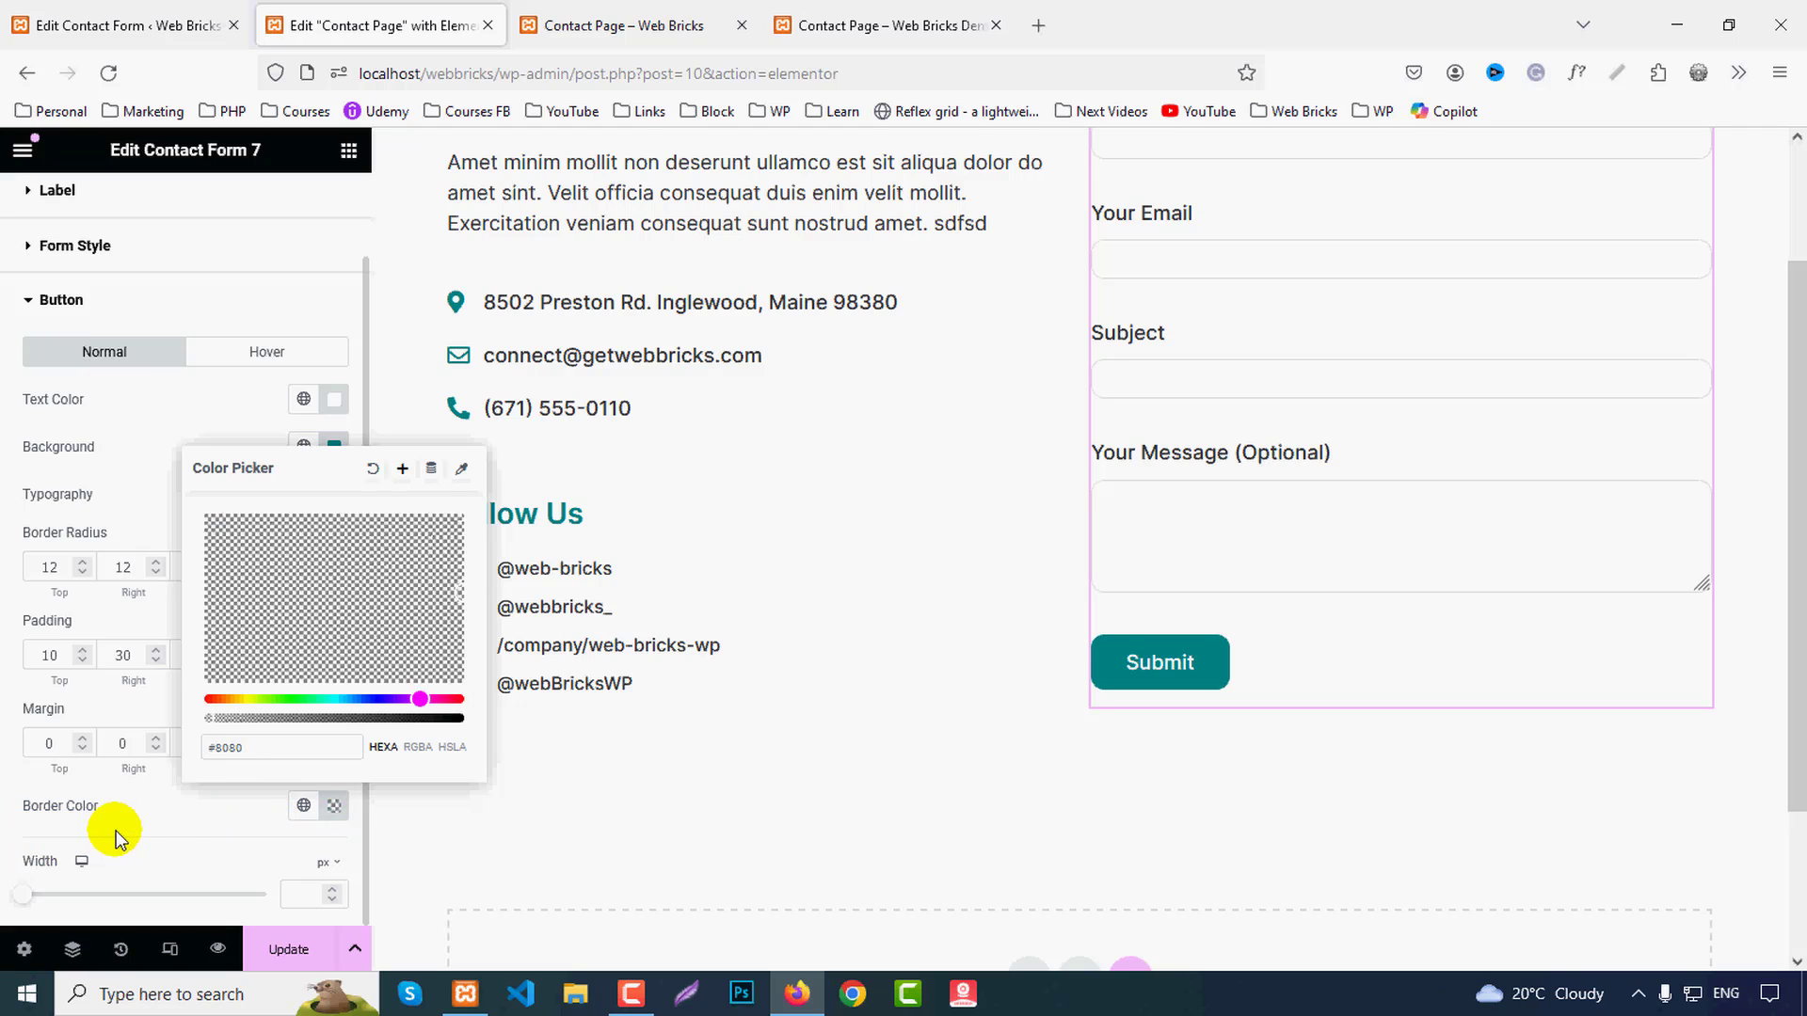
click(116, 830)
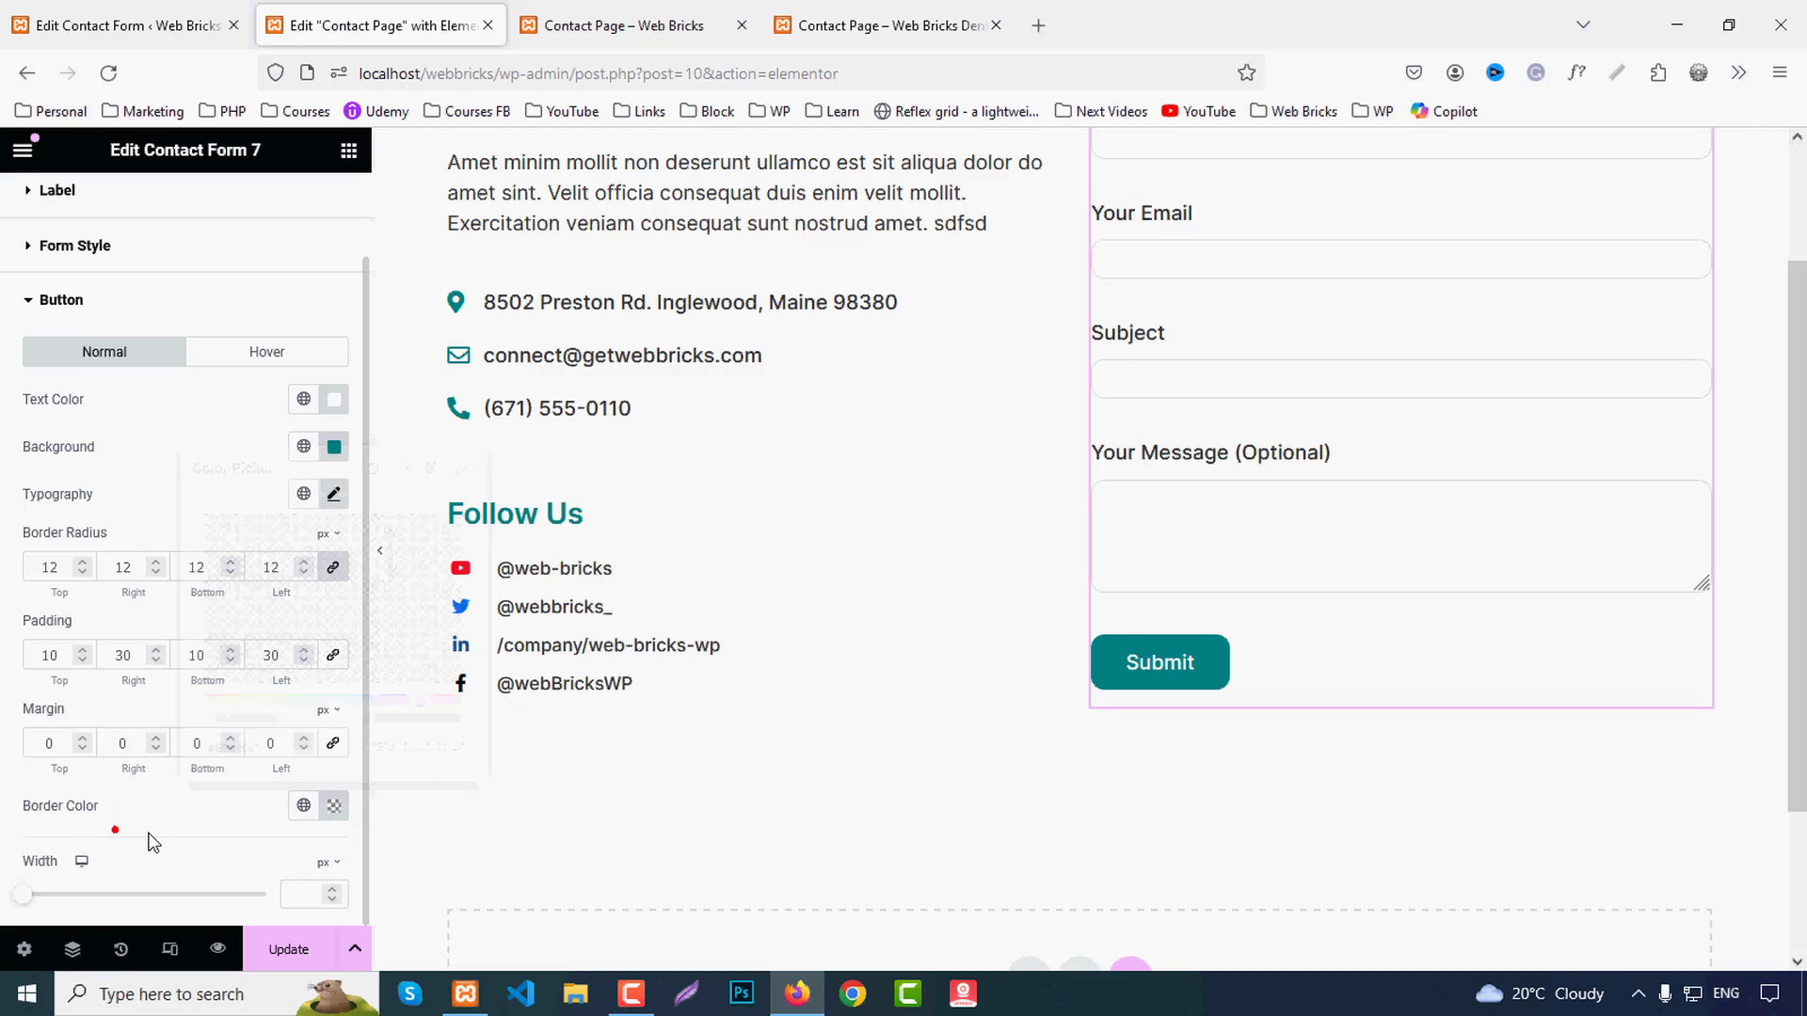
click(324, 803)
text(#008080)
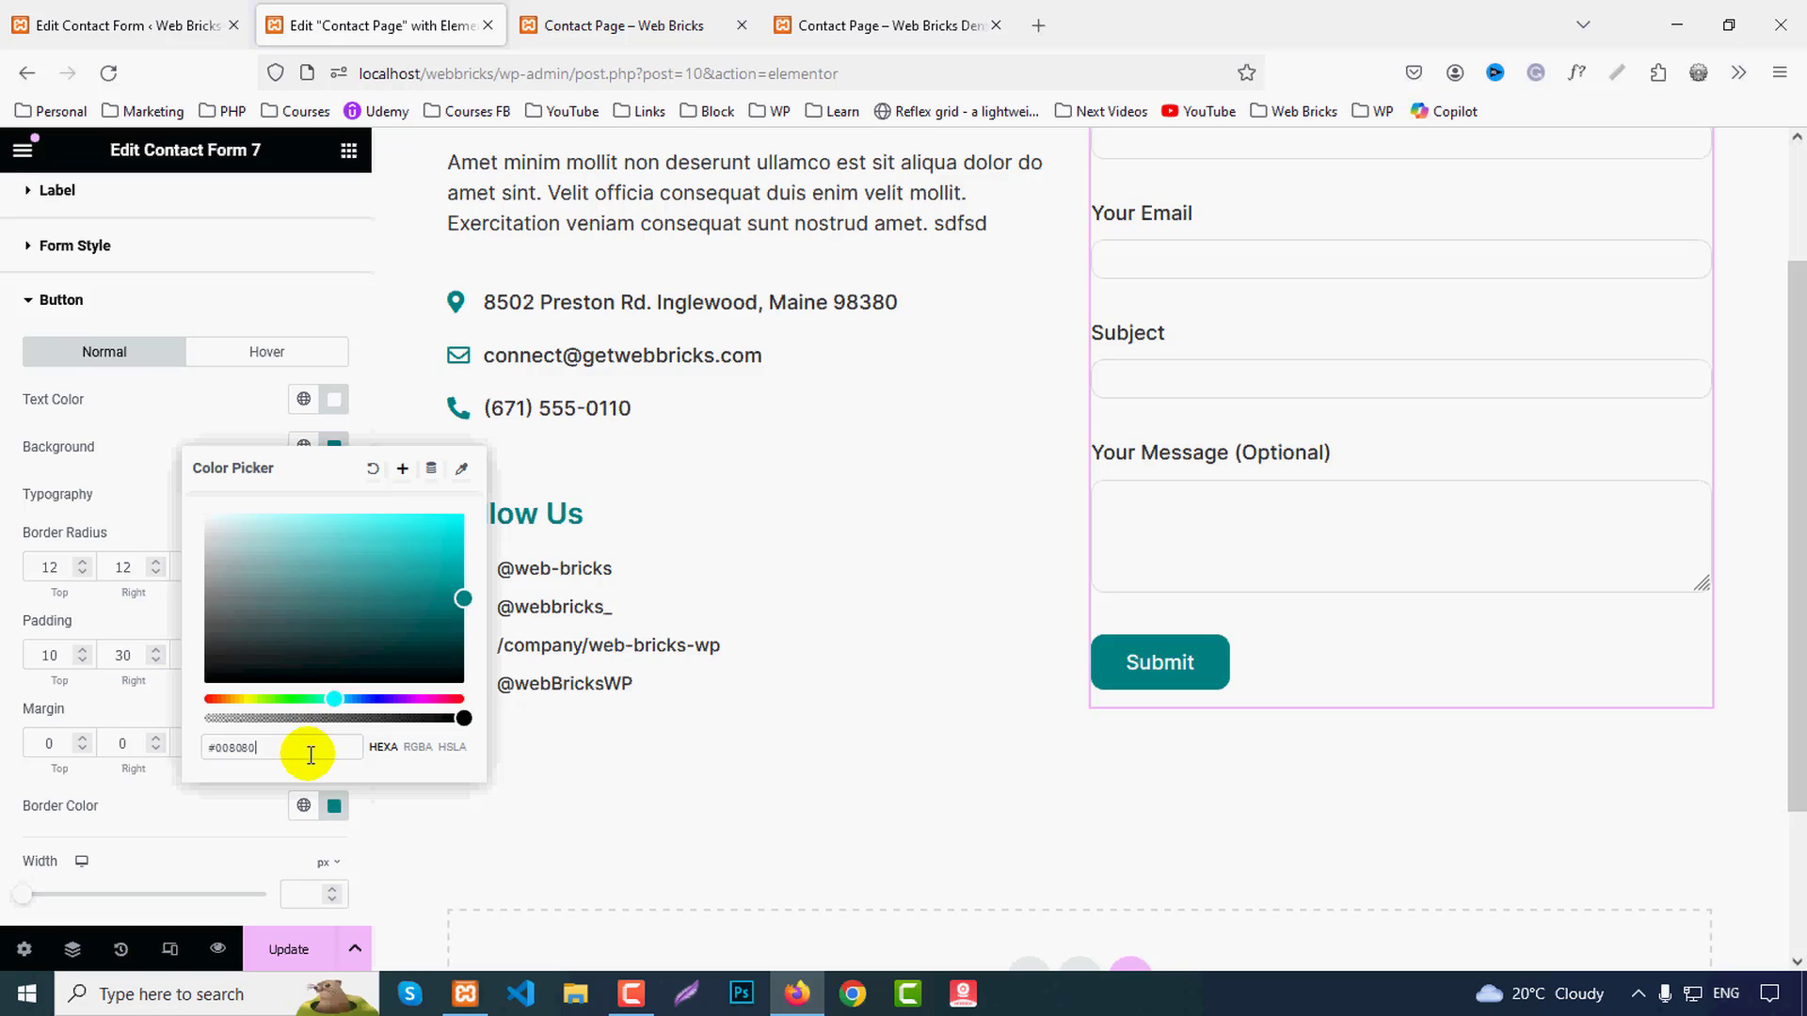
click(258, 806)
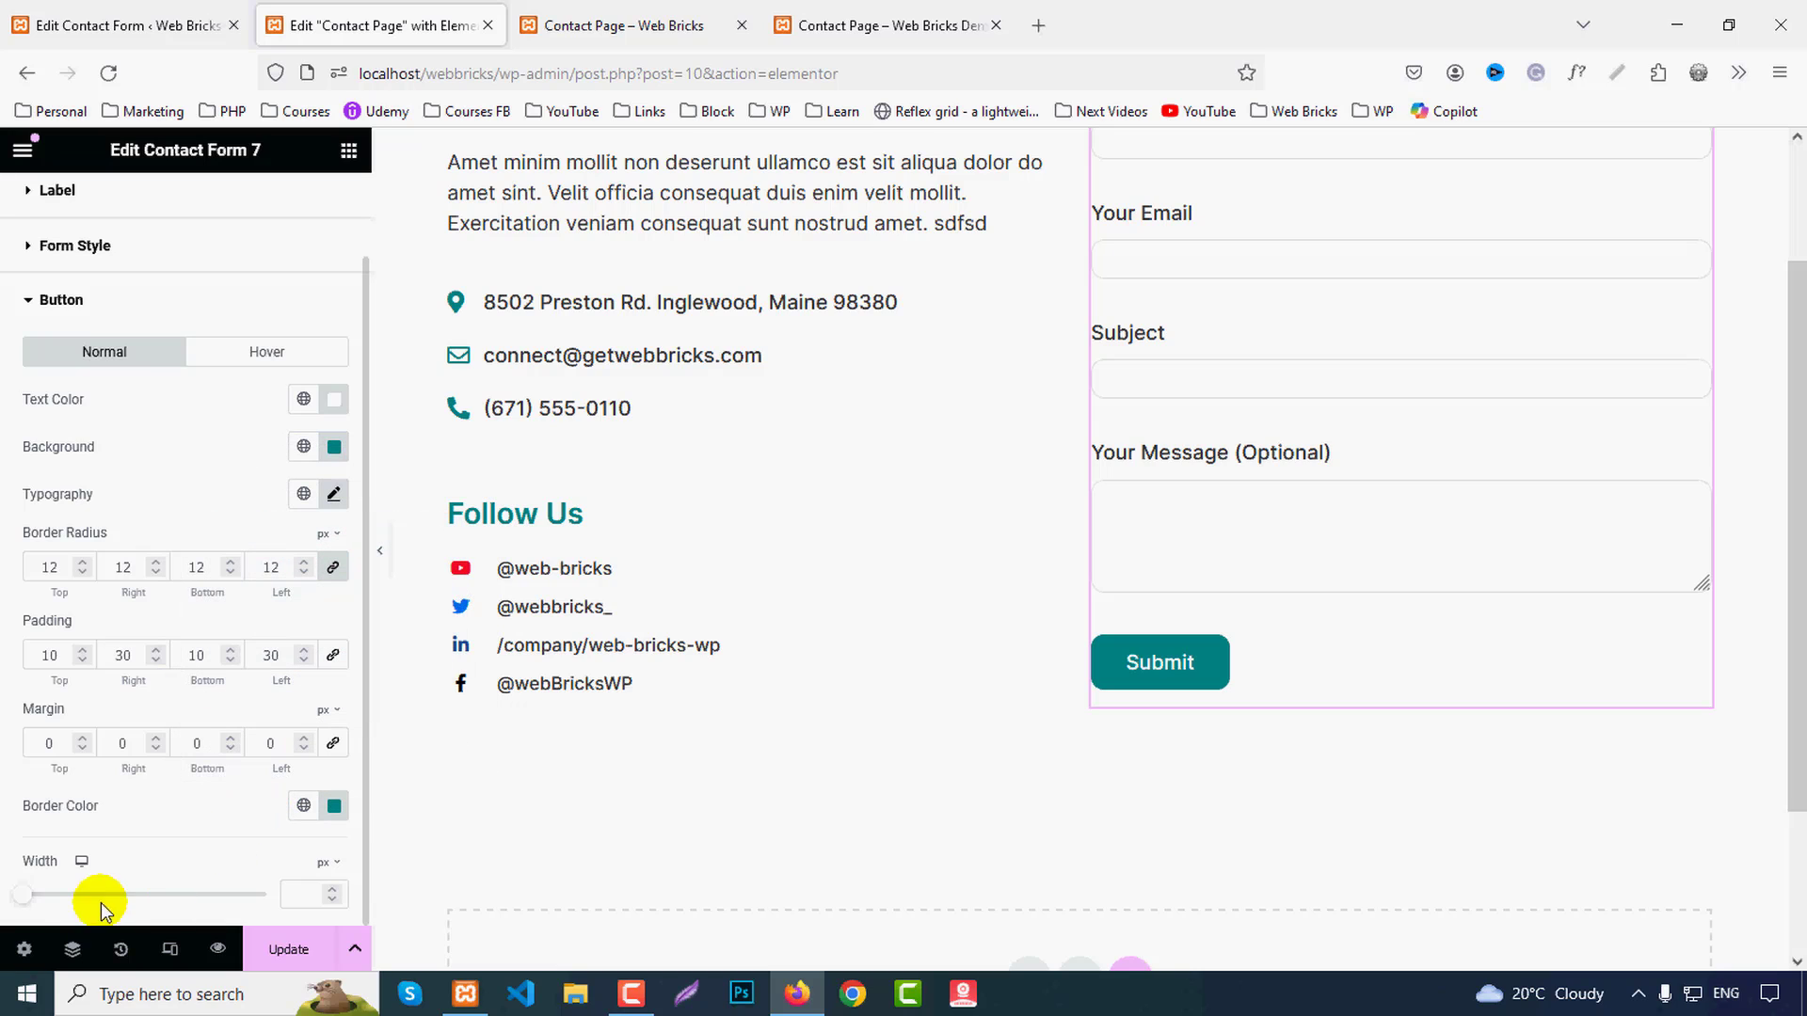
drag(31, 899, 68, 899)
click(296, 899)
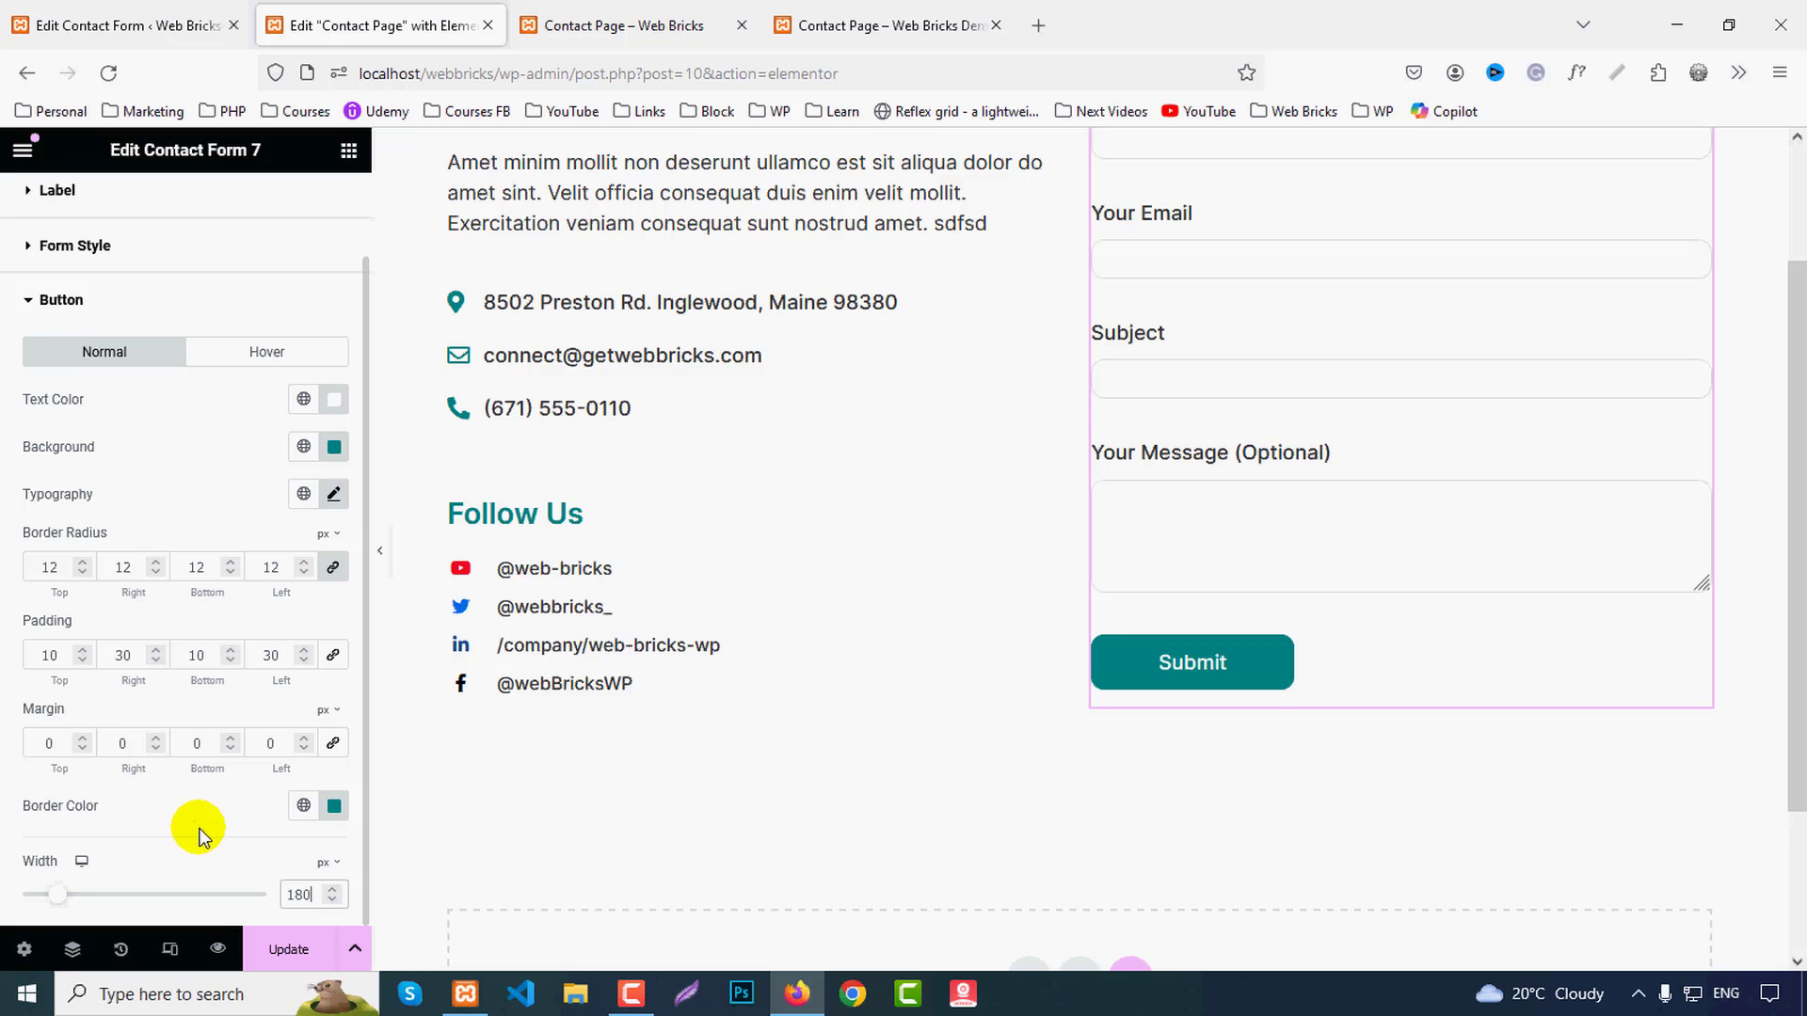
Step: Set the button's hover border and background to dark teal #204141, then update the page
click(263, 353)
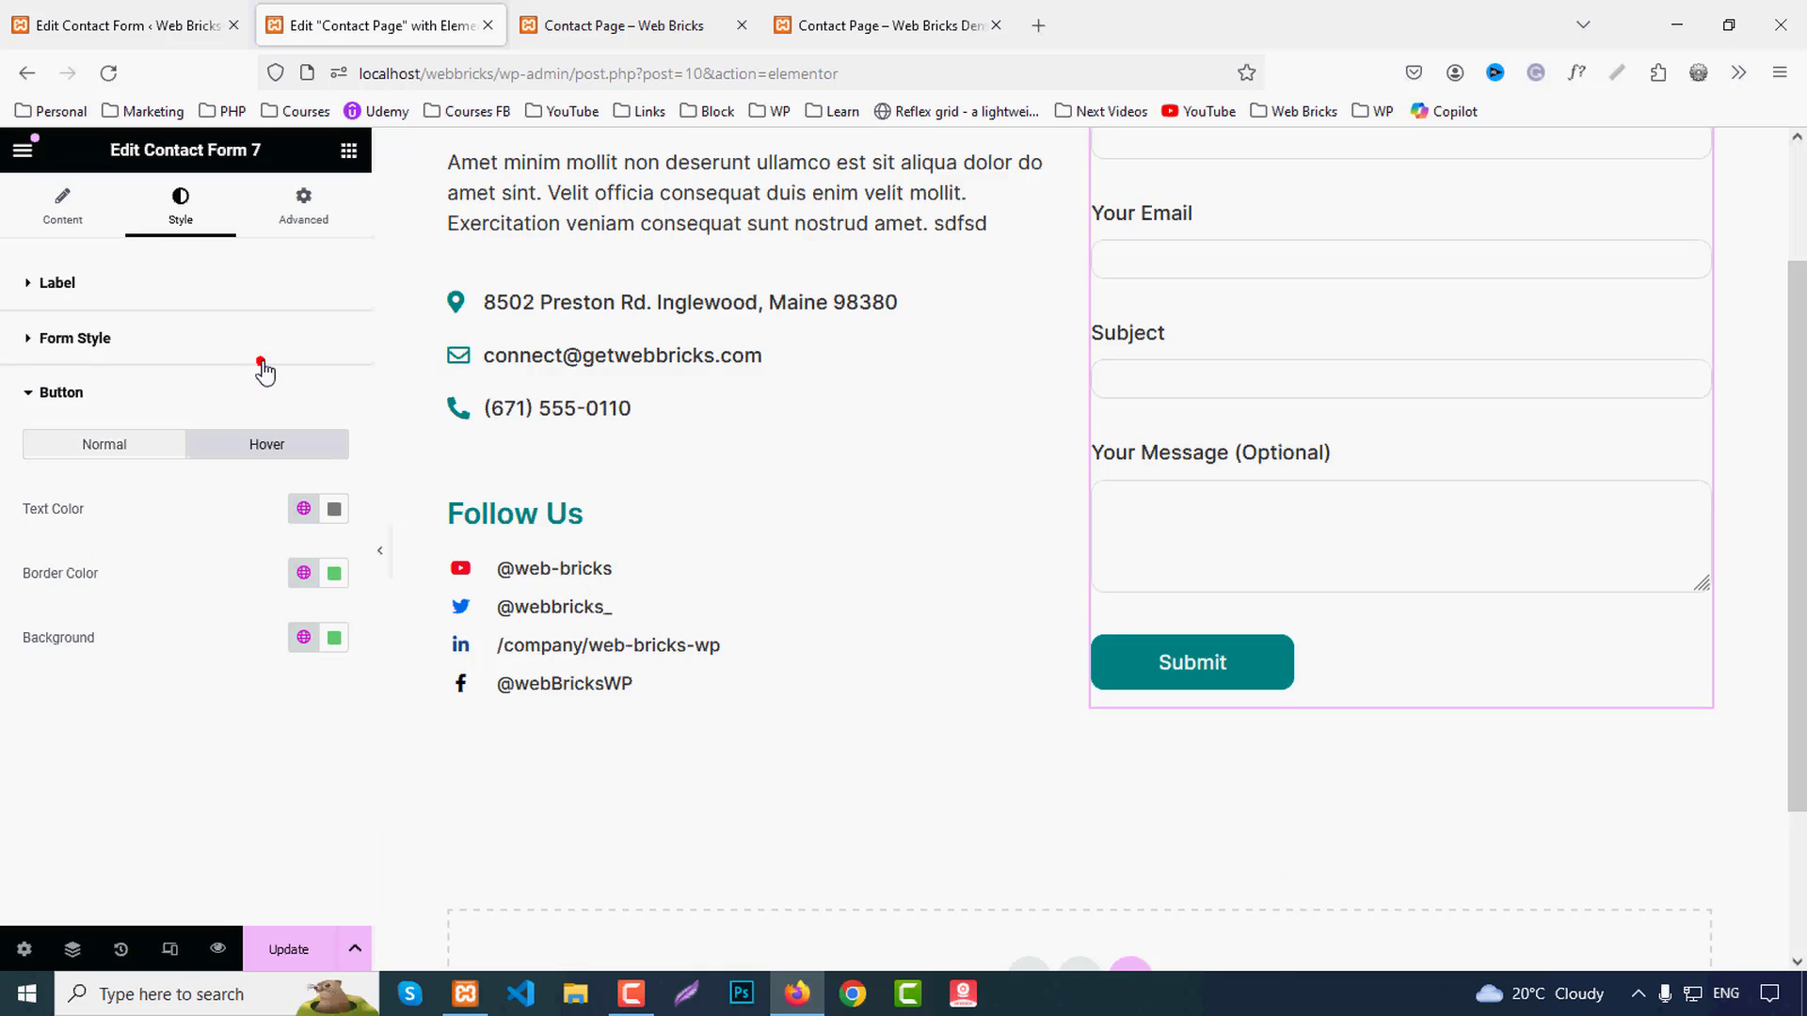
click(335, 509)
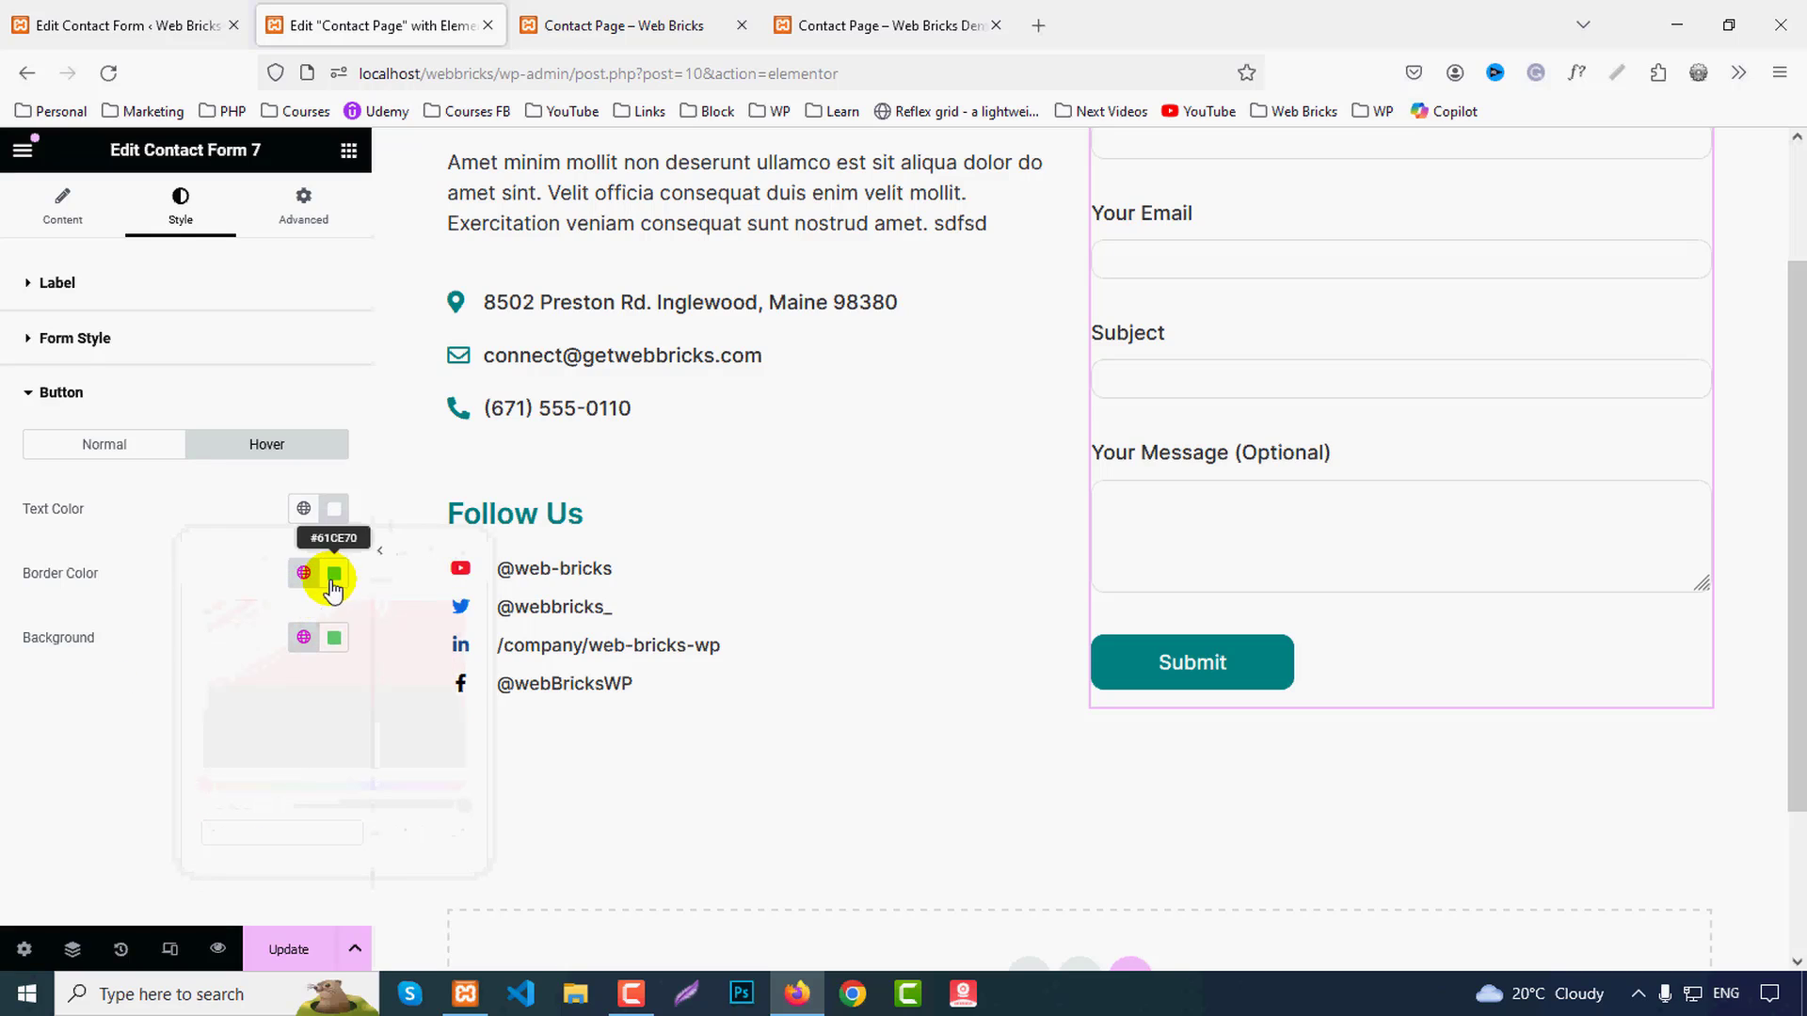
click(335, 574)
text(#008080)
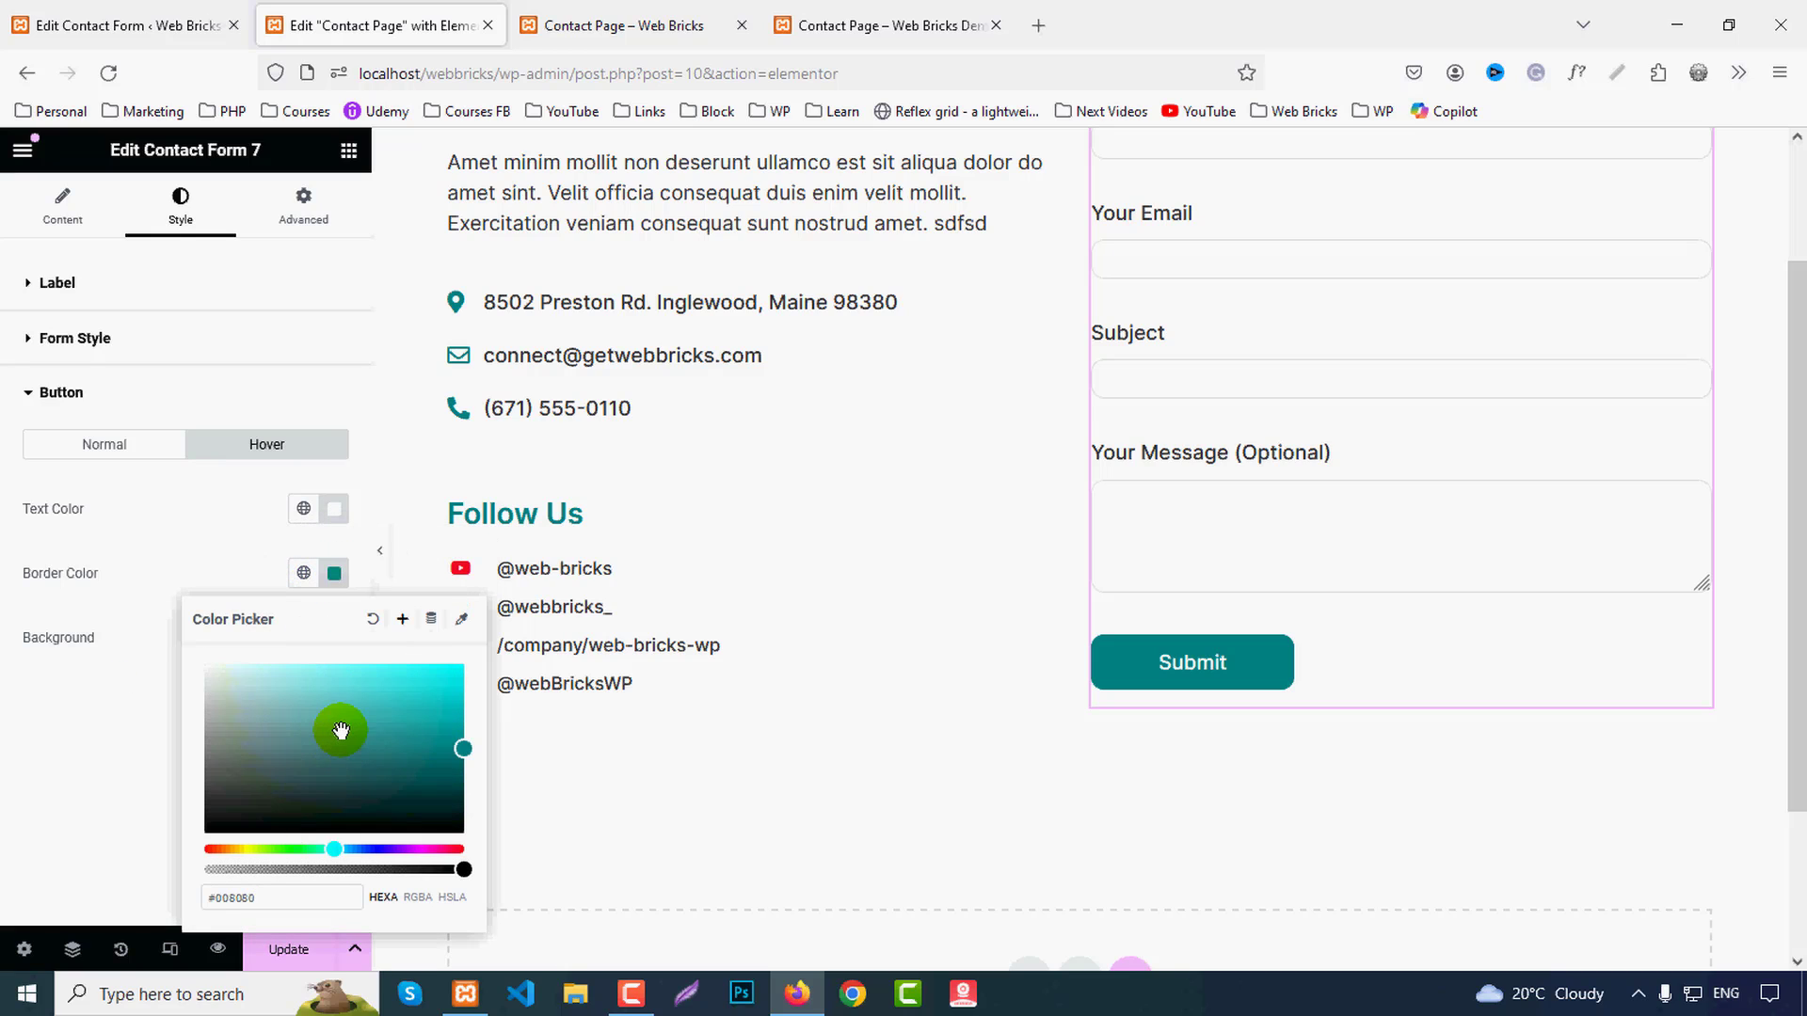
drag(313, 788, 332, 791)
click(50, 770)
click(334, 640)
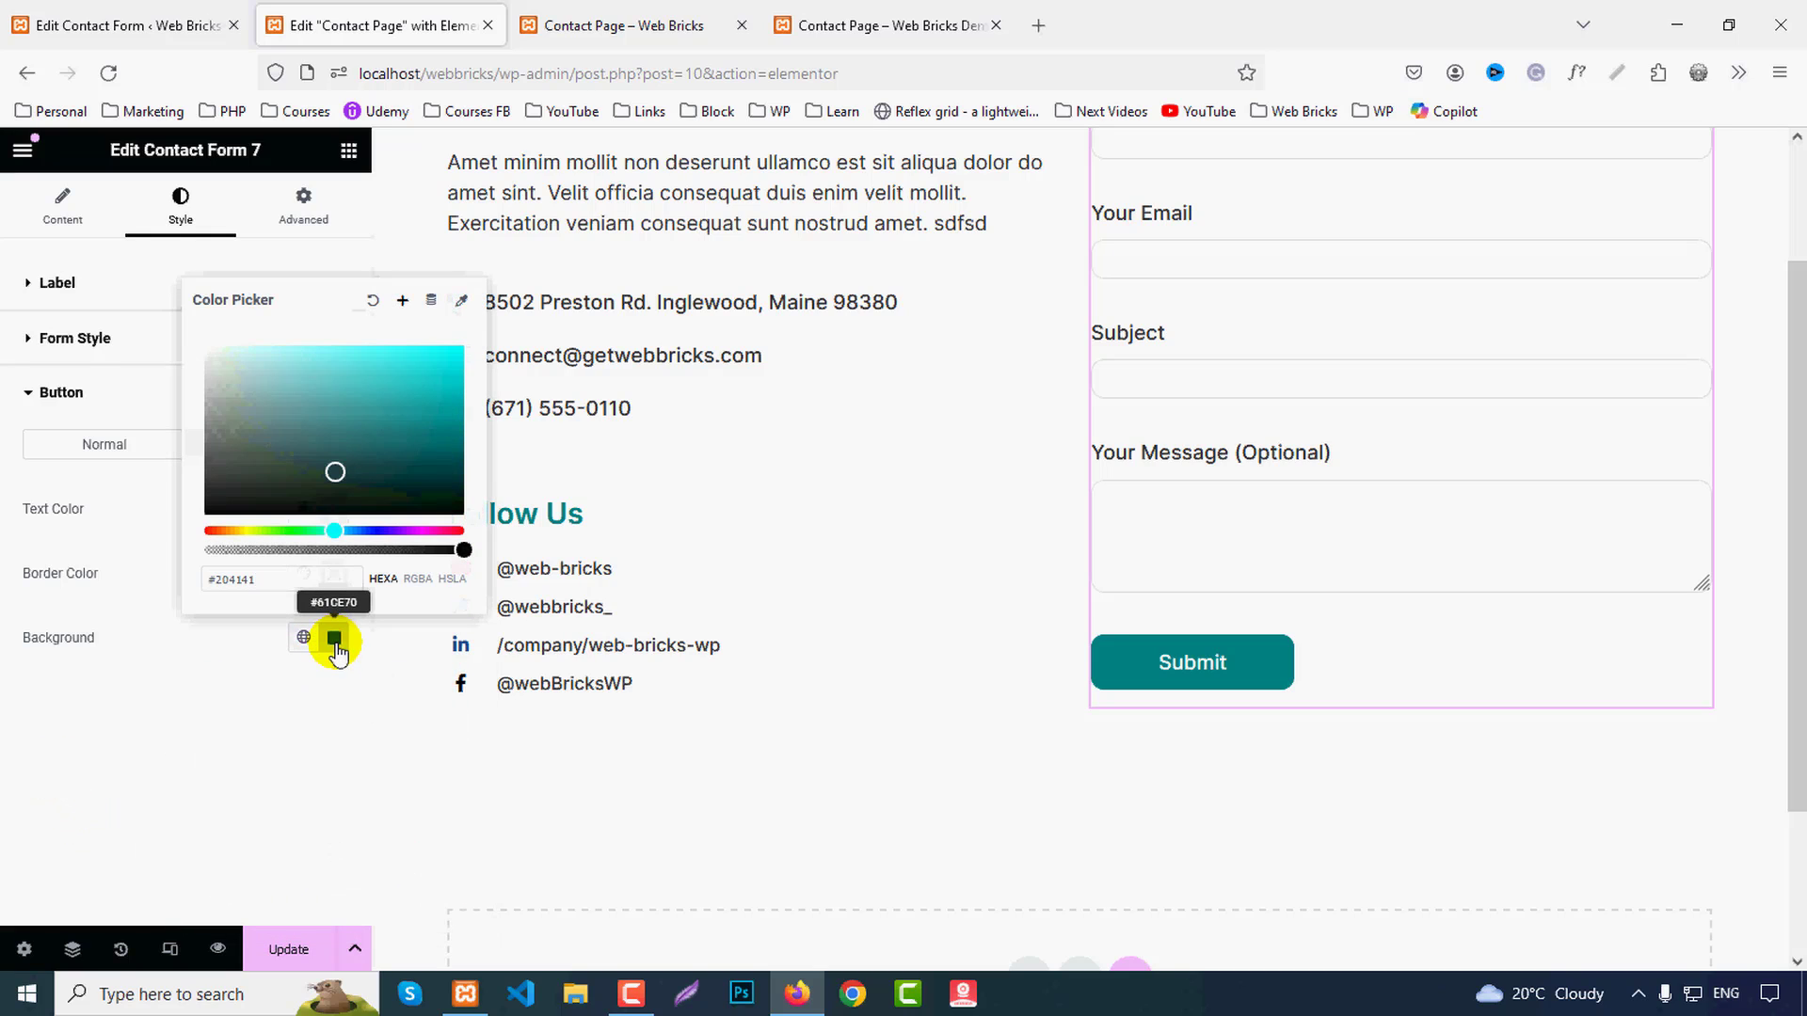
click(335, 642)
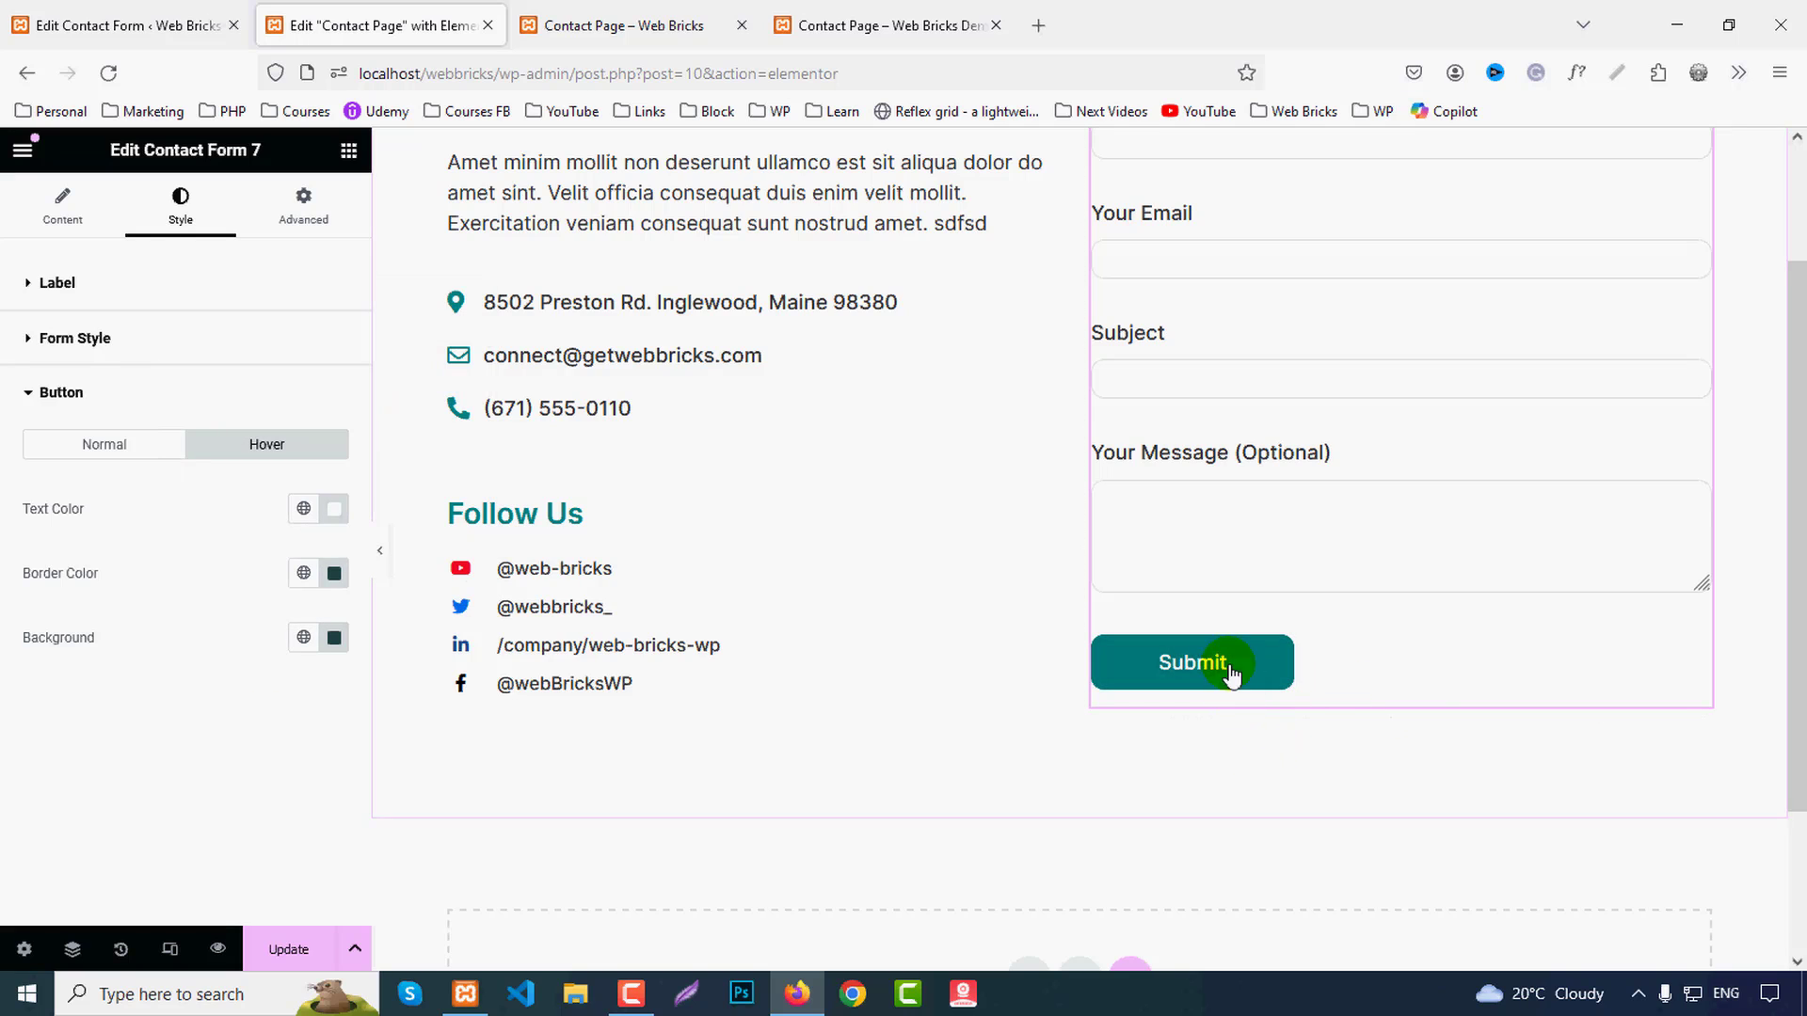
scroll(1224, 679, up, 2)
click(291, 951)
Step: Review the Contact Page preview, scrolling past the contact details and styled form
click(664, 27)
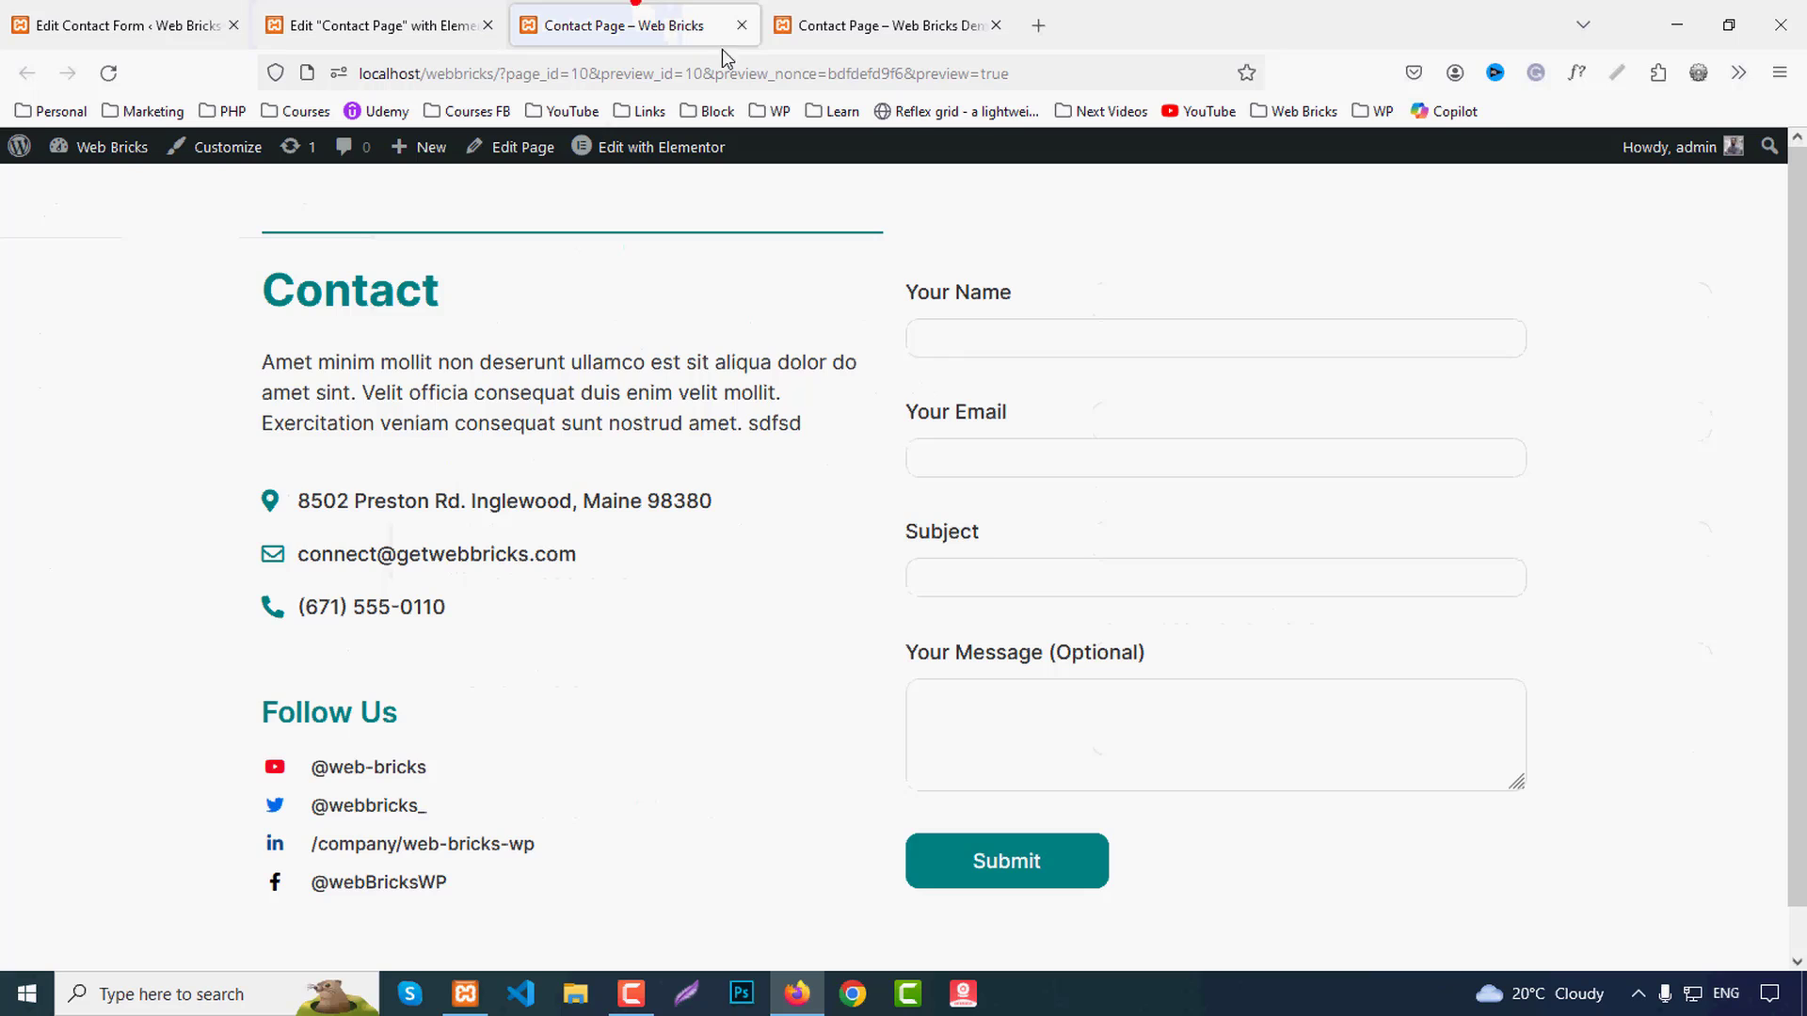
scroll(1641, 427, down, 1)
scroll(1641, 427, up, 1)
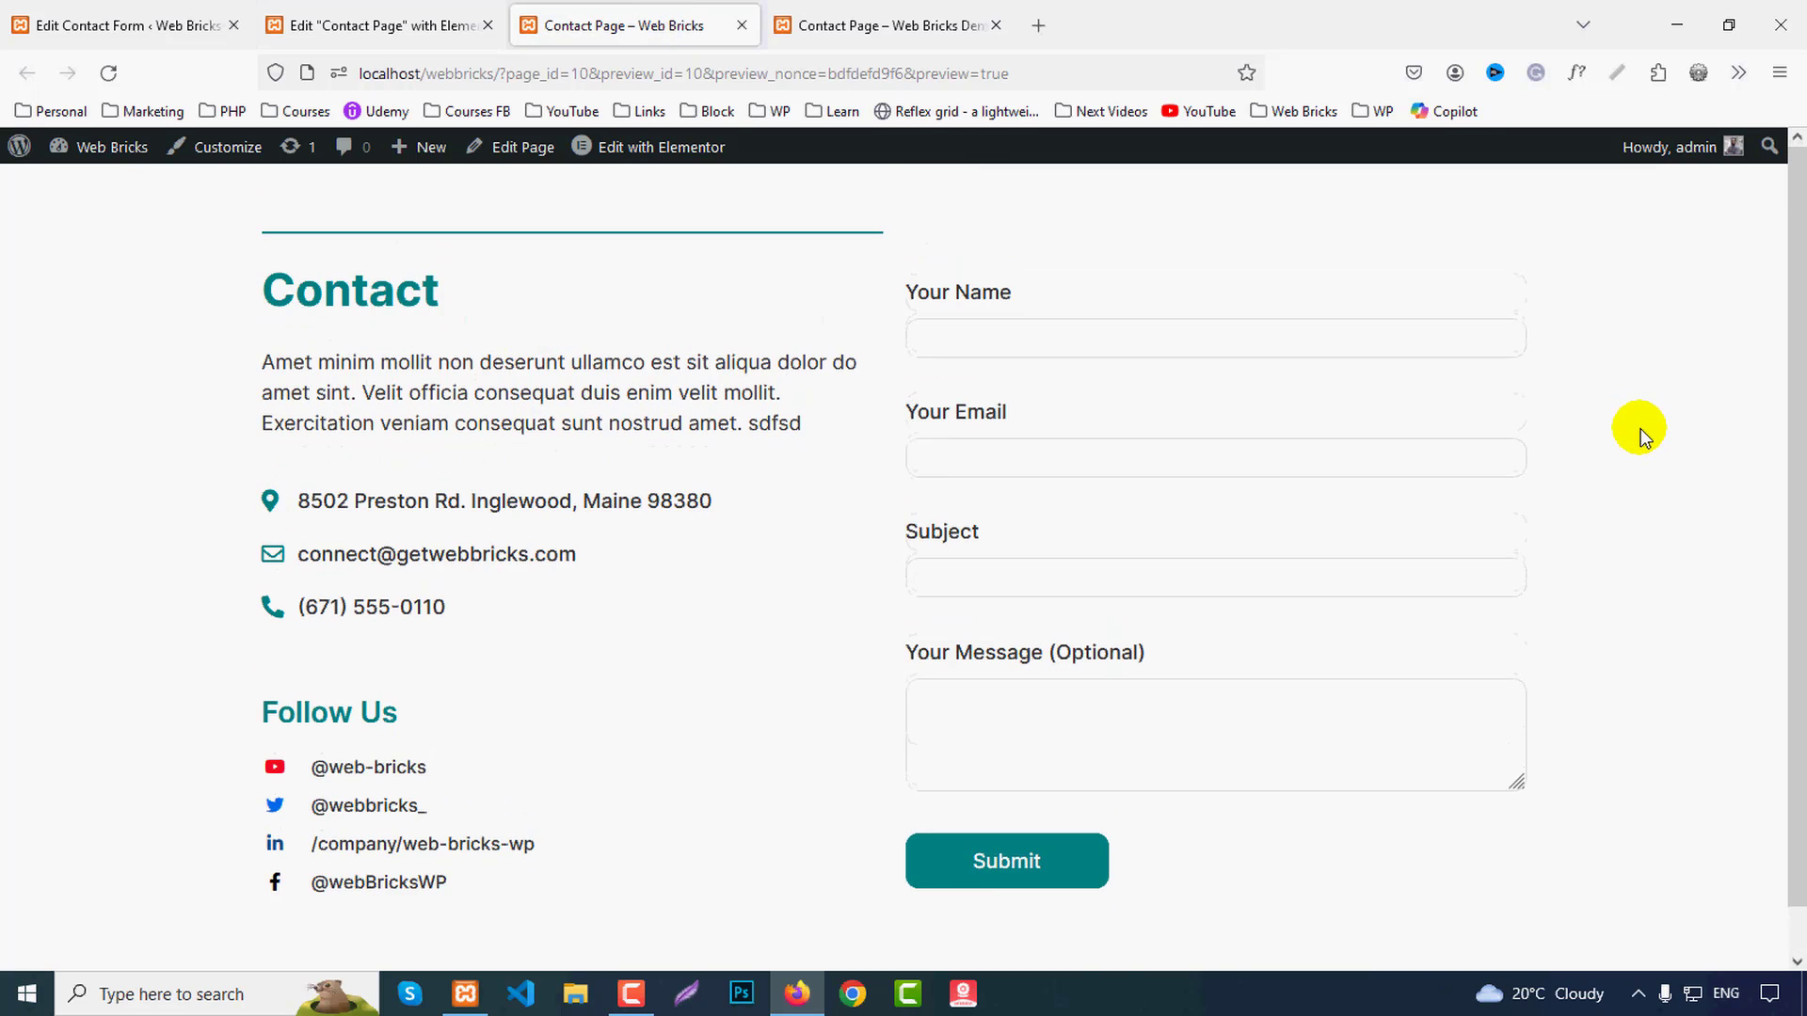
scroll(1641, 427, down, 1)
scroll(1640, 427, up, 1)
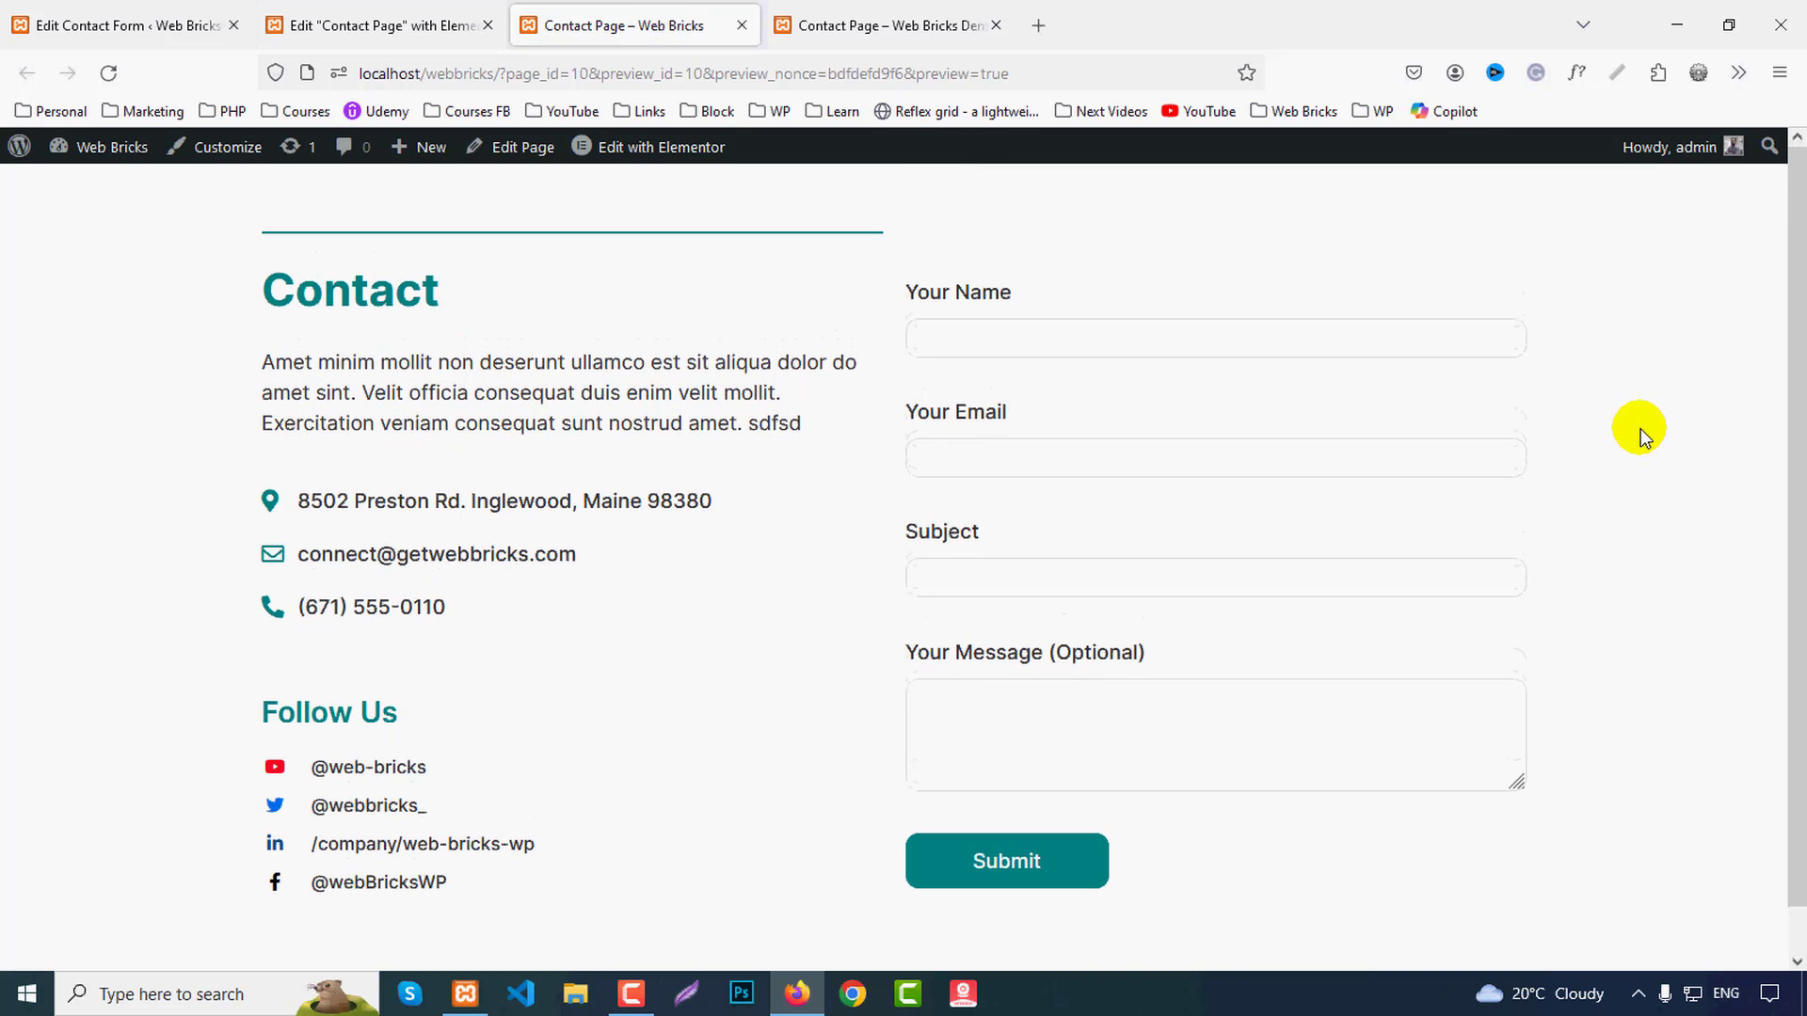